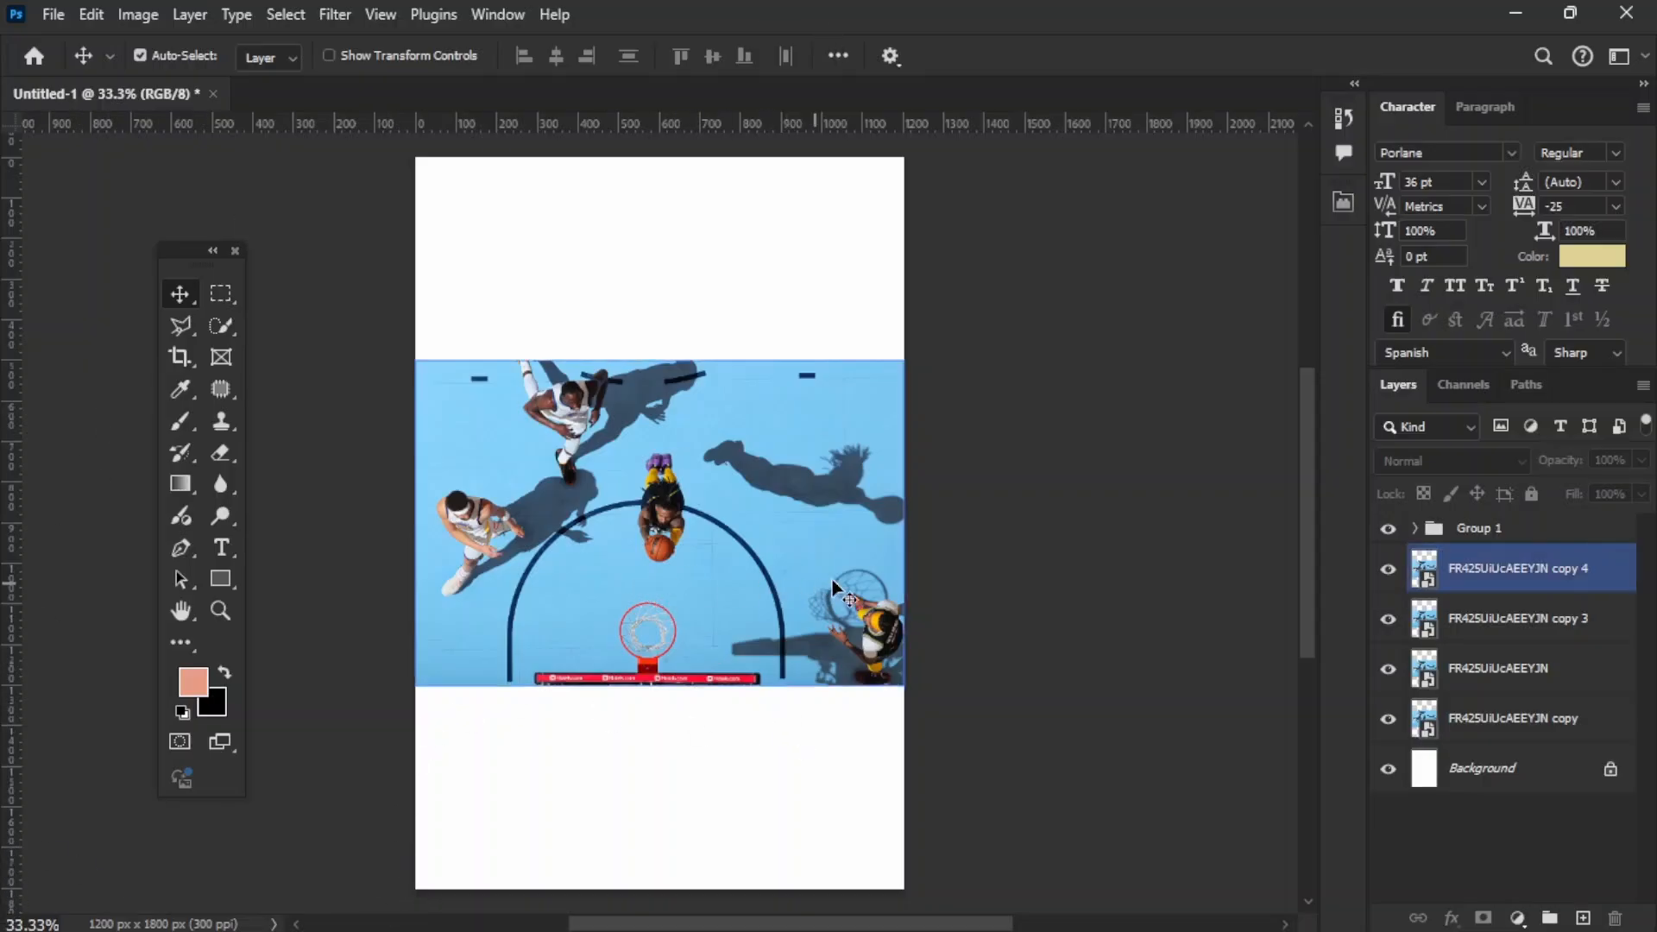
Step: Scale up the topmost photo copy until the diving player with the ball dominates the page, and ready the Pen tool at the ball
click(526, 521)
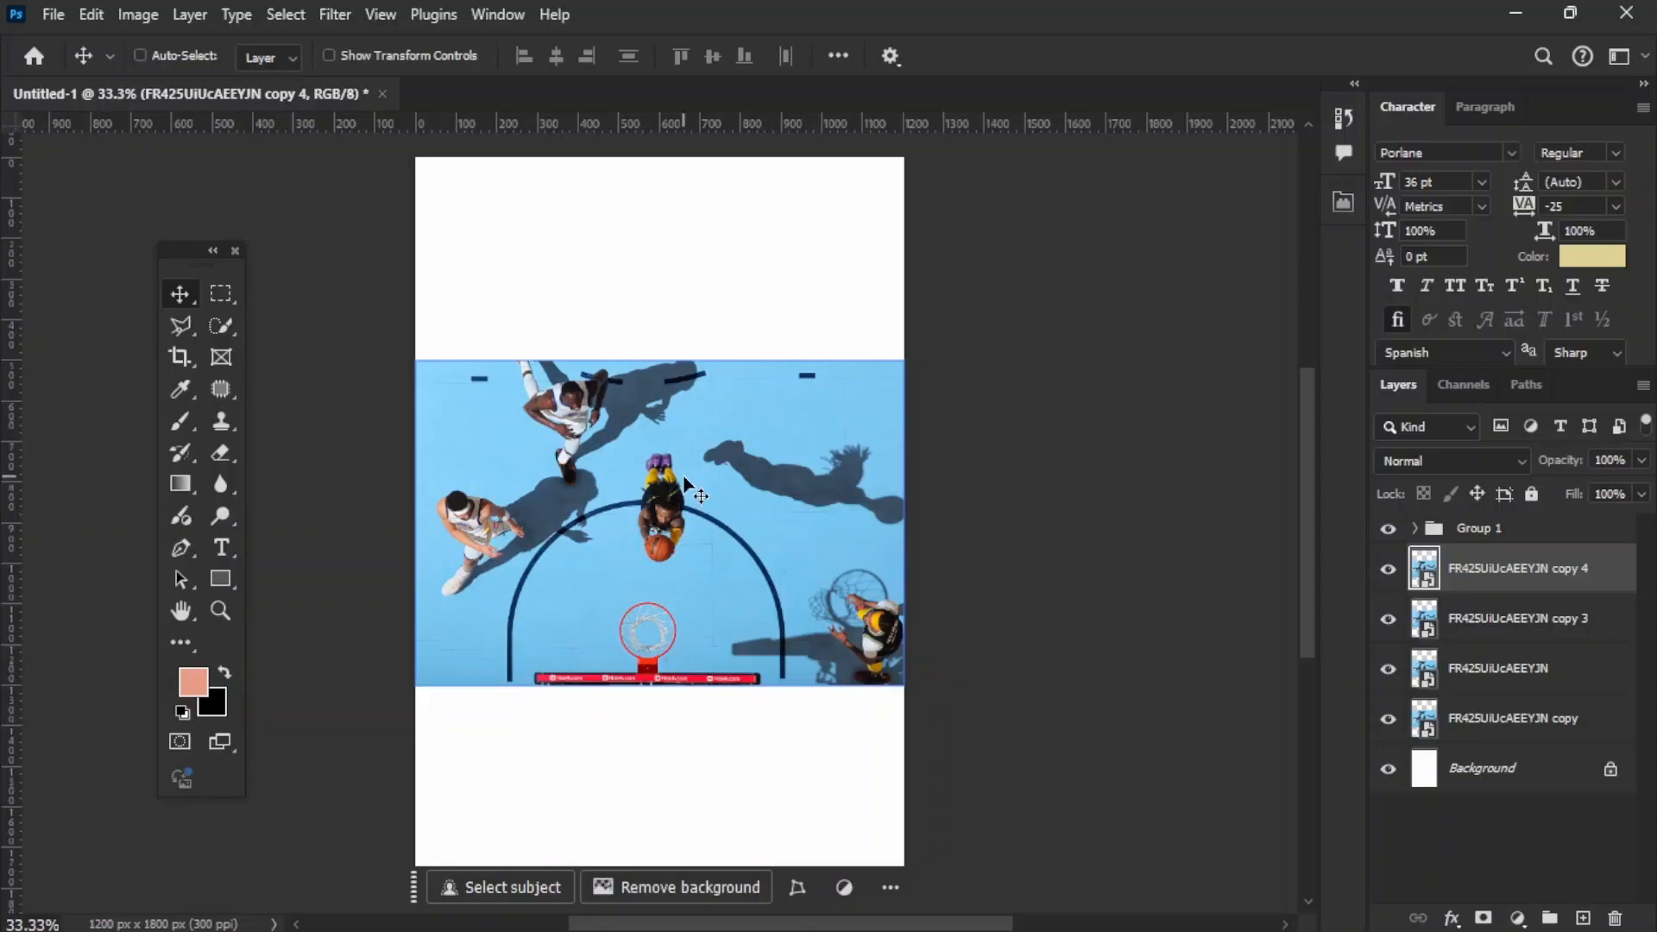
key(ctrl+t)
drag(904, 523, 1322, 524)
key(Return)
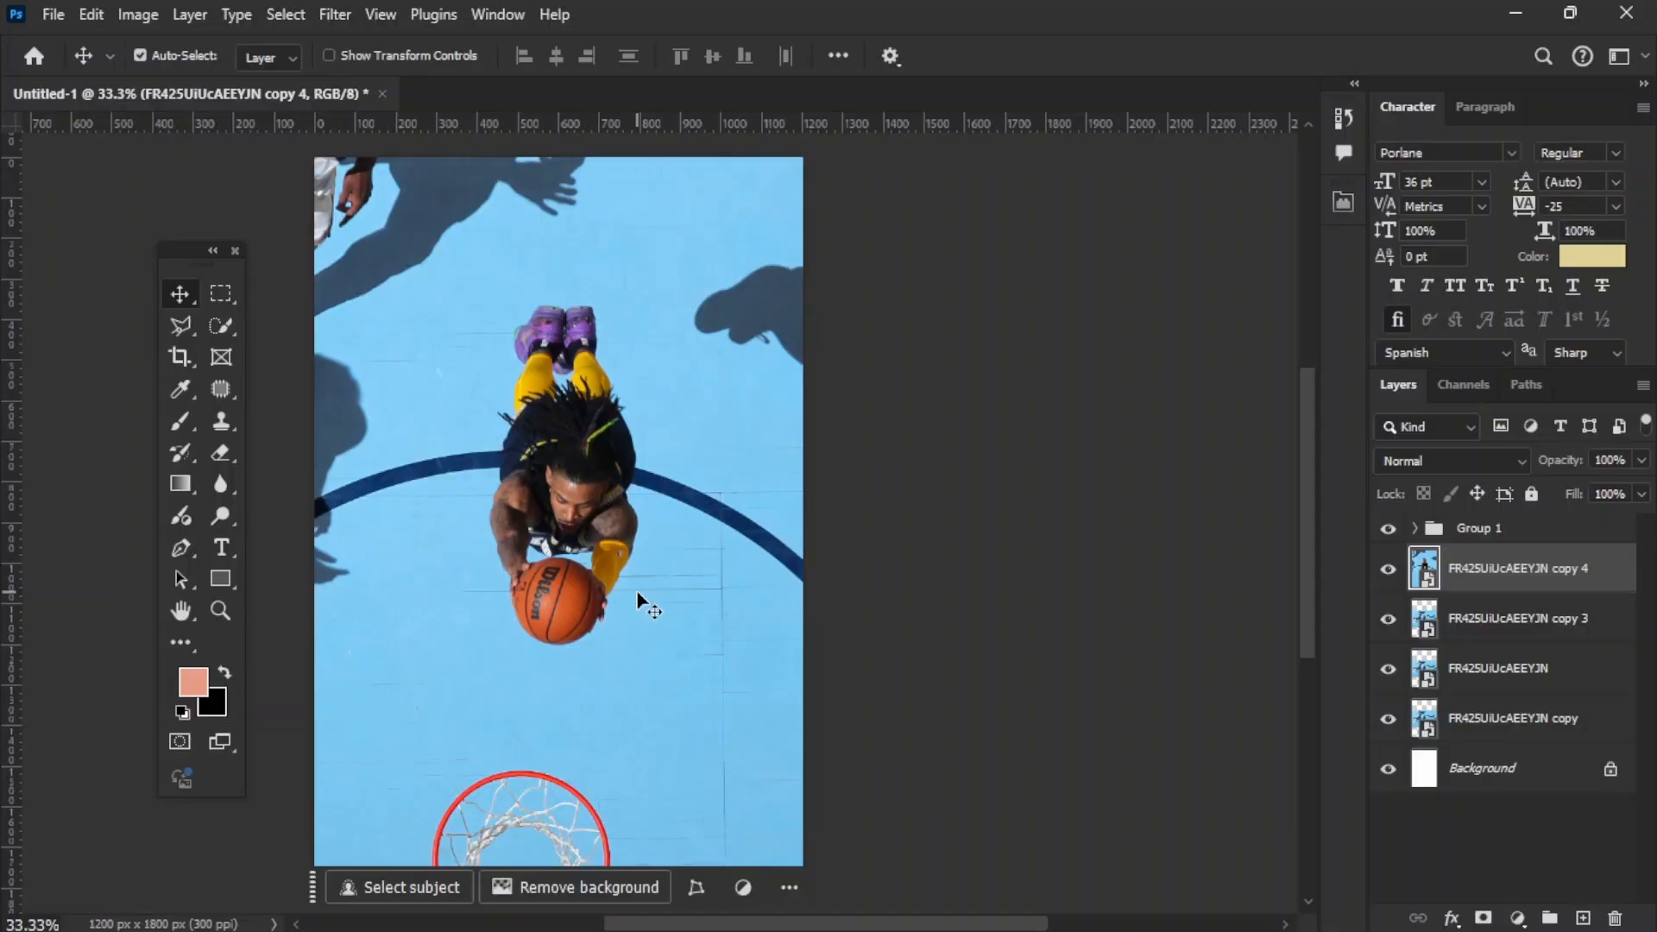
scroll(637, 602, up, 5)
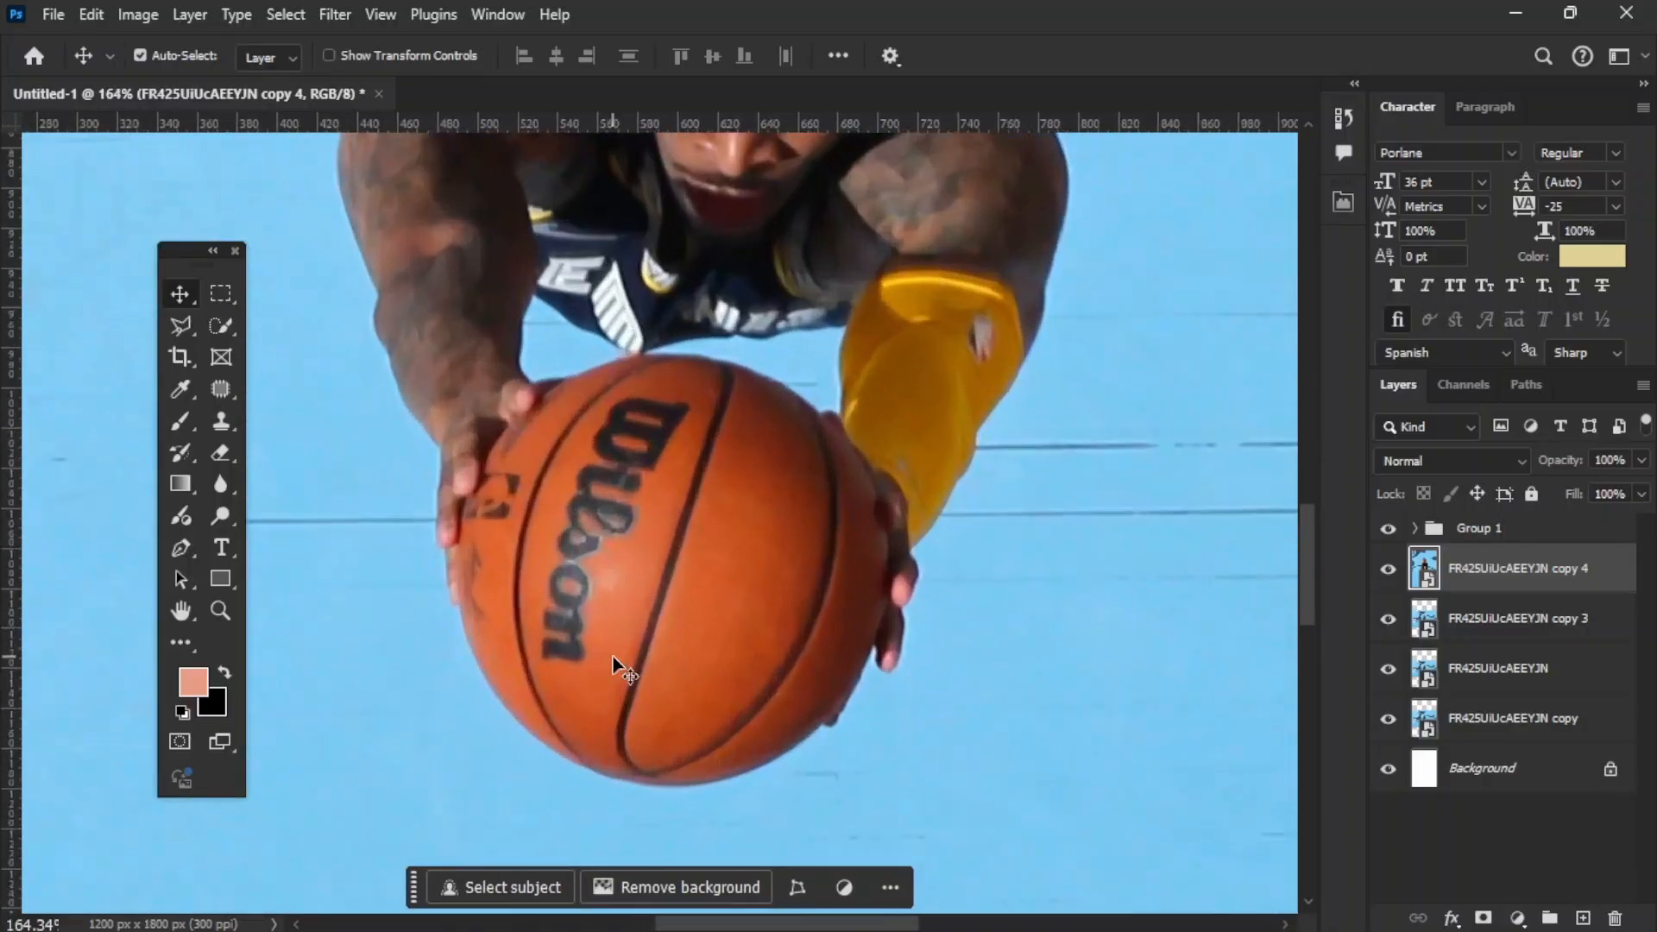
key(p)
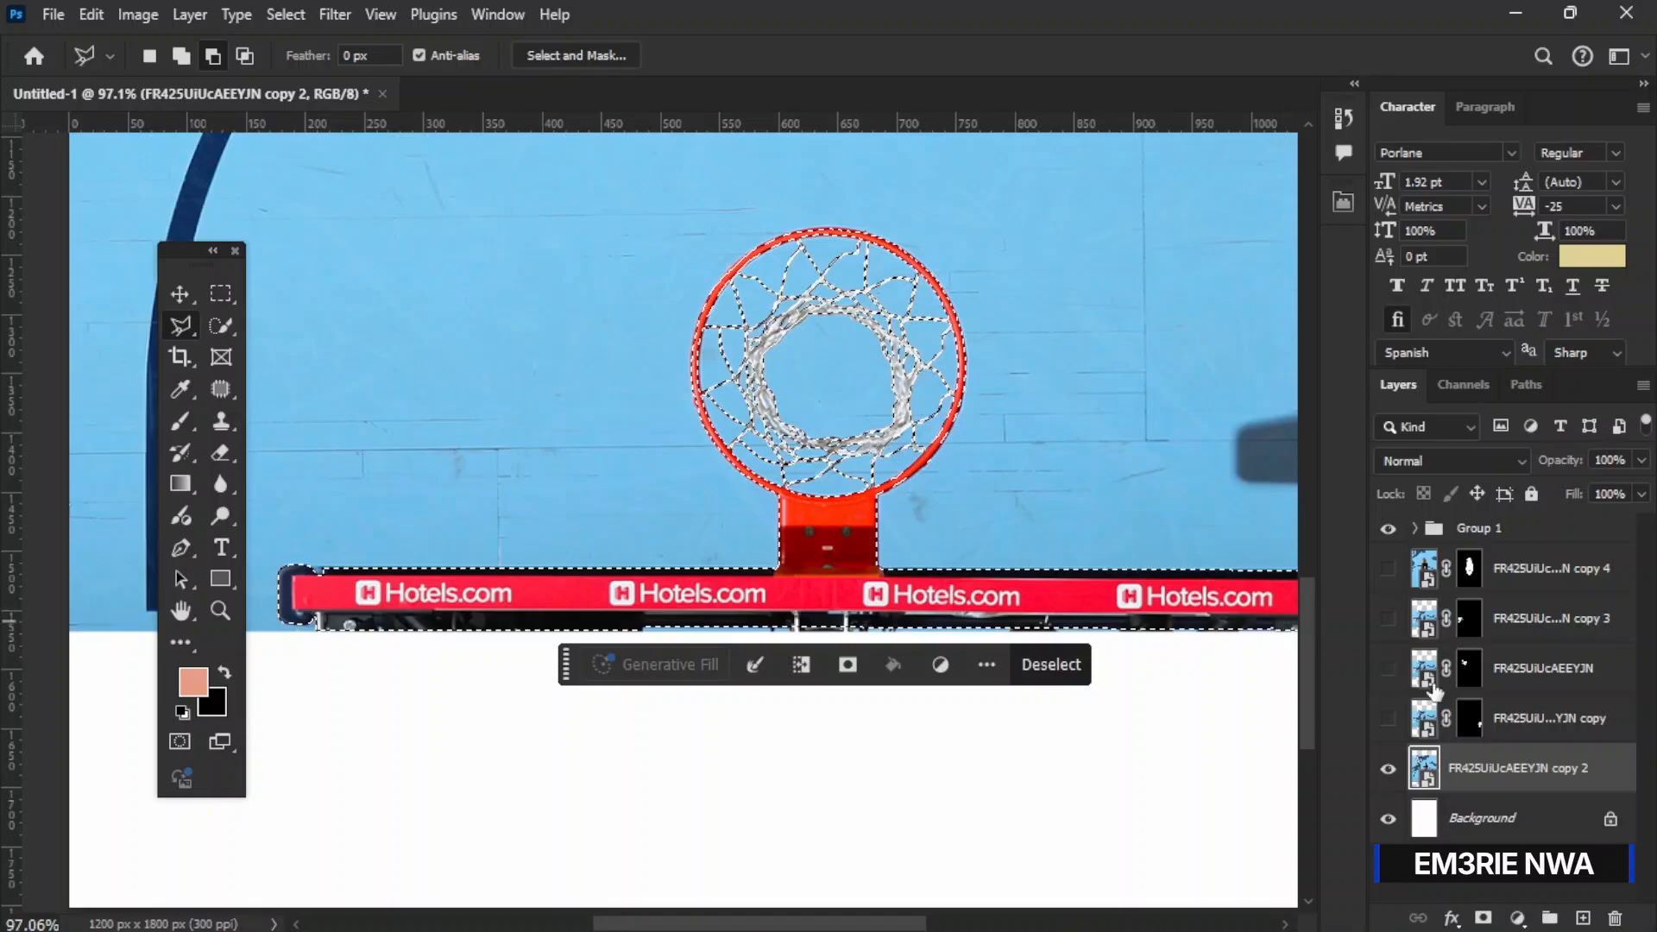
Step: Mask the copy 2 photo layer to the selected hoop and backboard, and toggle the layer's visibility
click(1483, 918)
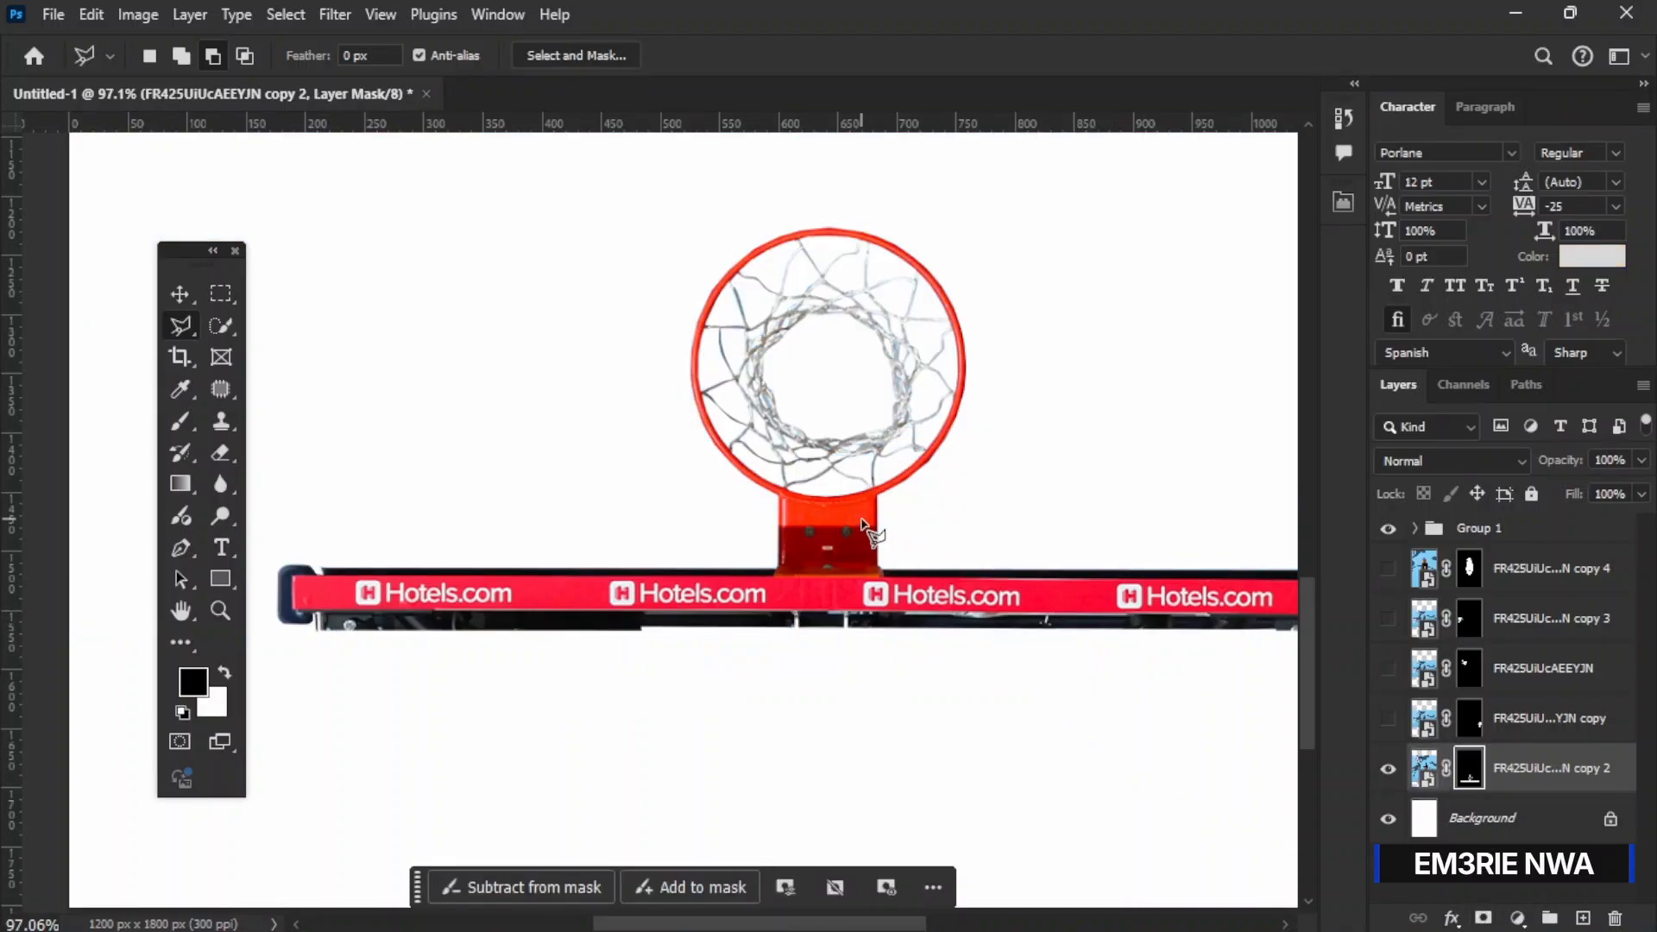
key(v)
scroll(1260, 500, down, 5)
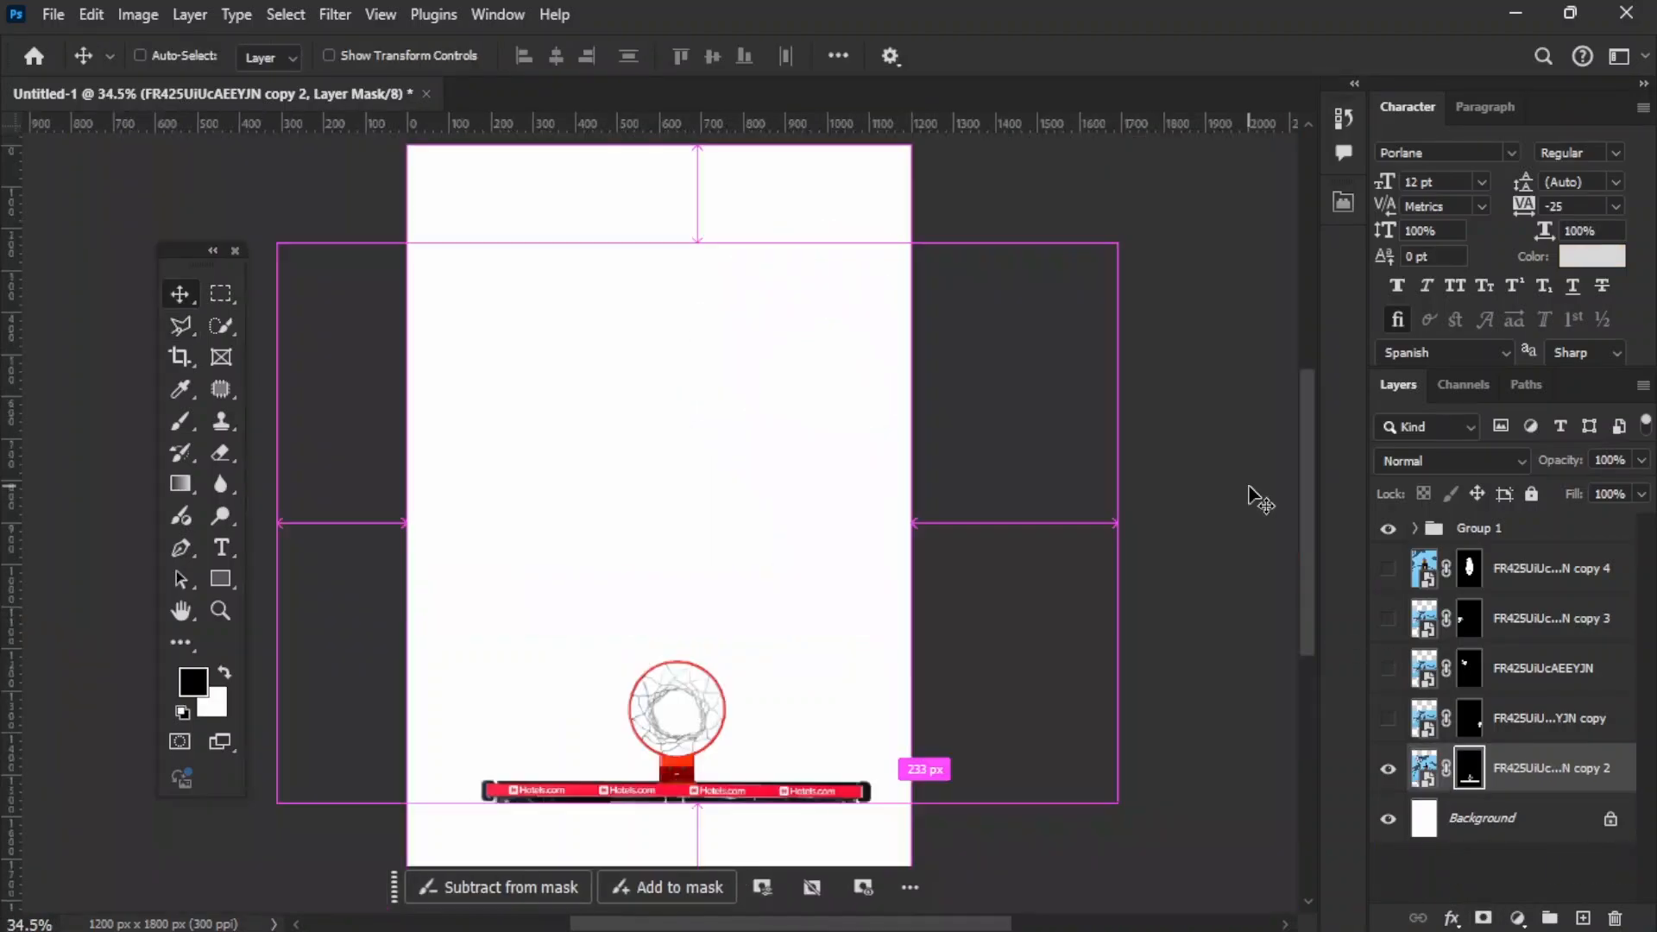
click(1387, 769)
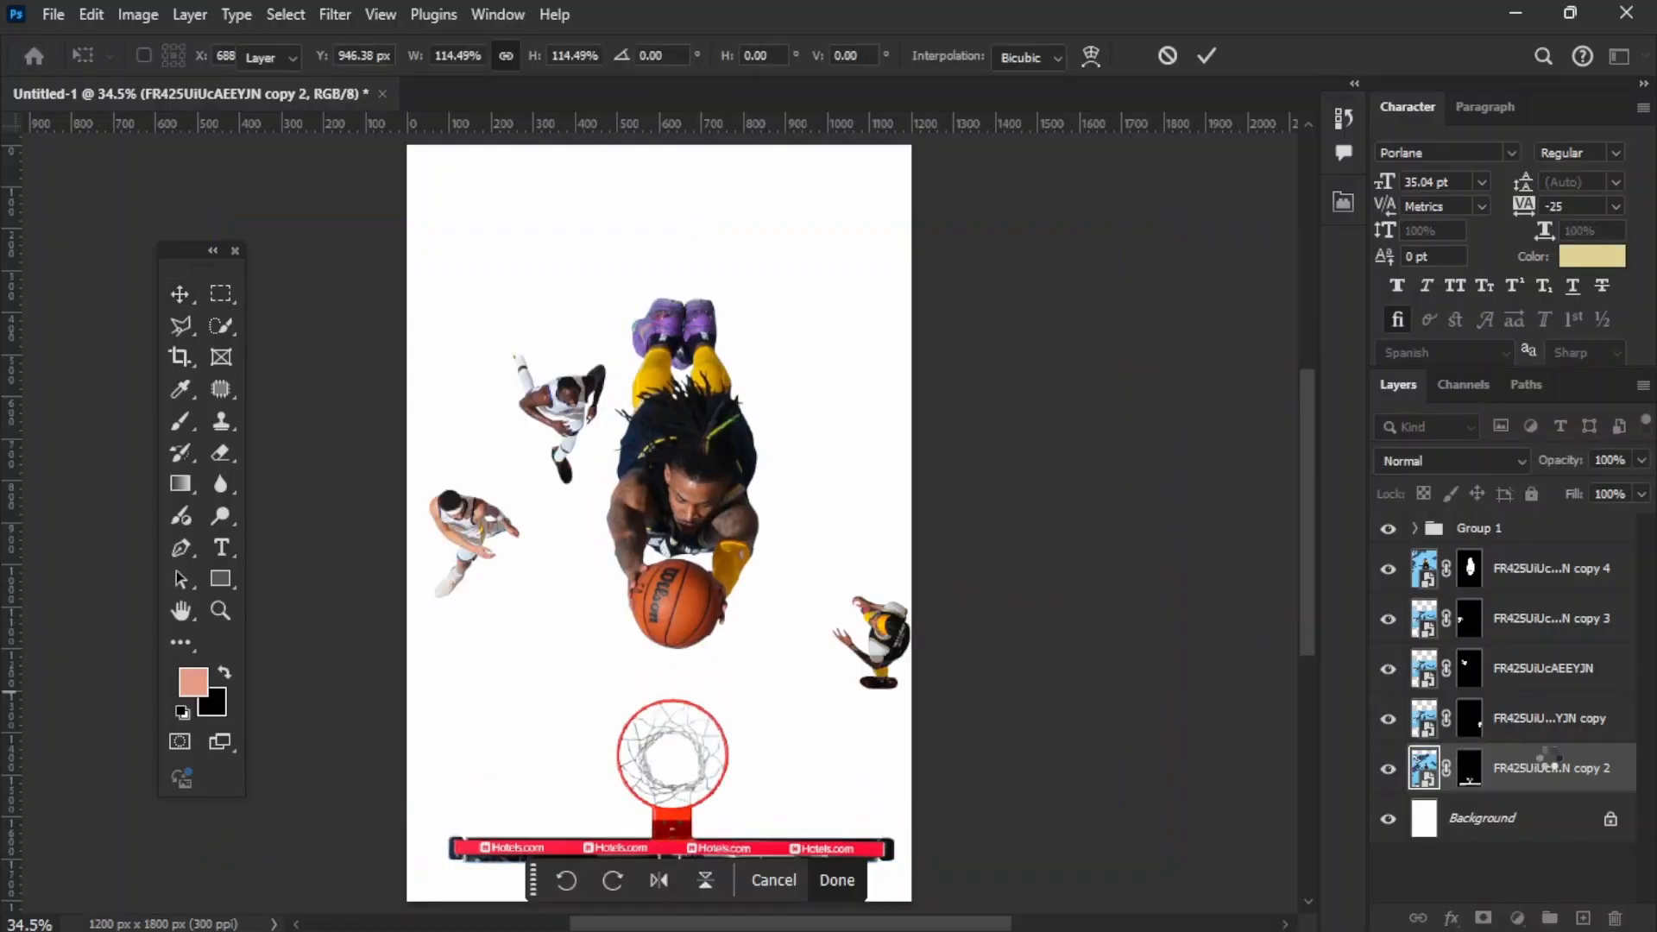
Step: Convert the masked hoop and backboard layer to a smart object and centre it at the lower edge of the page
click(1543, 772)
right_click(1543, 781)
click(1304, 560)
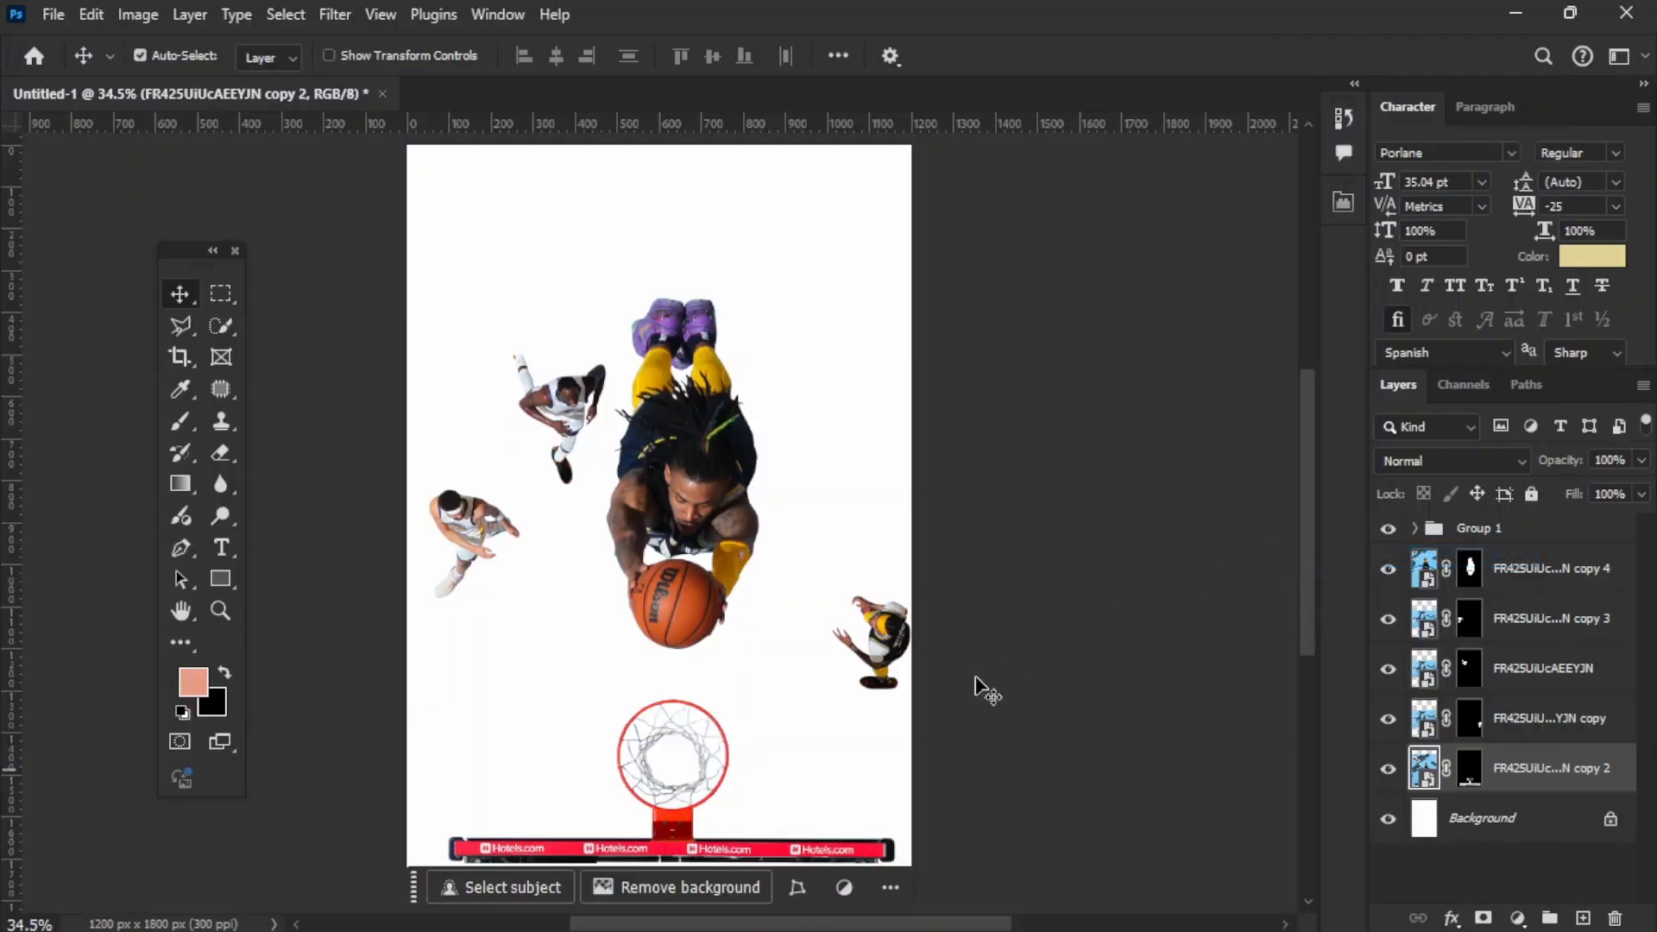
drag(649, 827, 699, 887)
click(714, 857)
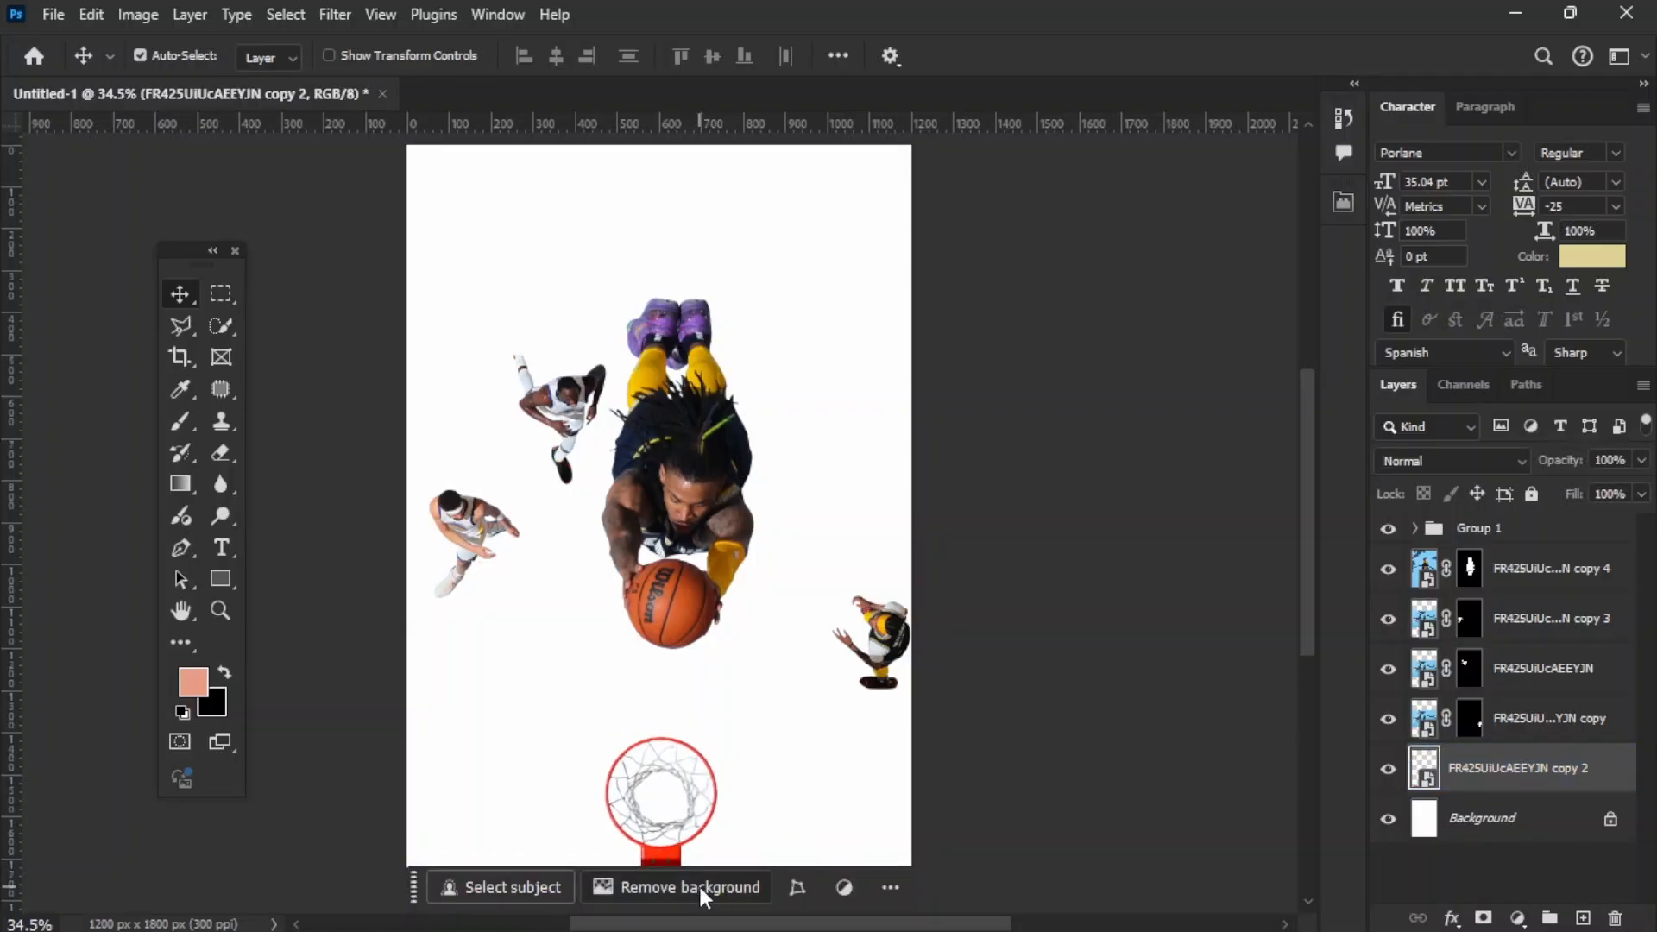
Step: Reposition the diving player so the ball lines up above the hoop, and convert that layer to a smart object
scroll(719, 636, down, 3)
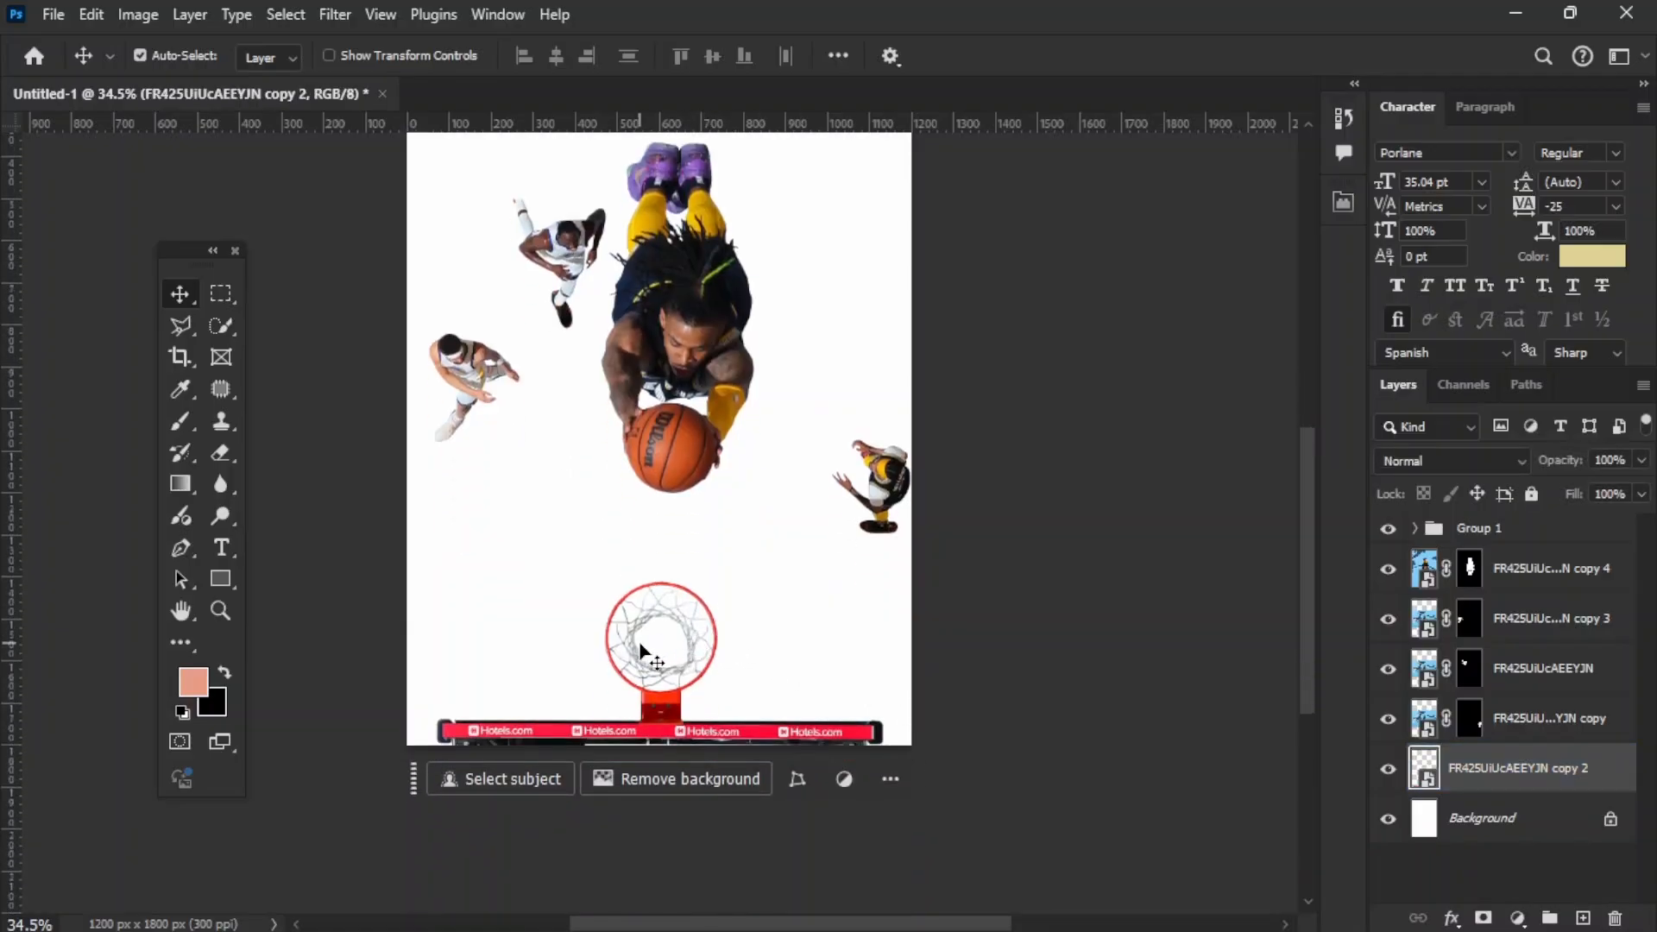
scroll(643, 652, up, 2)
drag(717, 487, 703, 544)
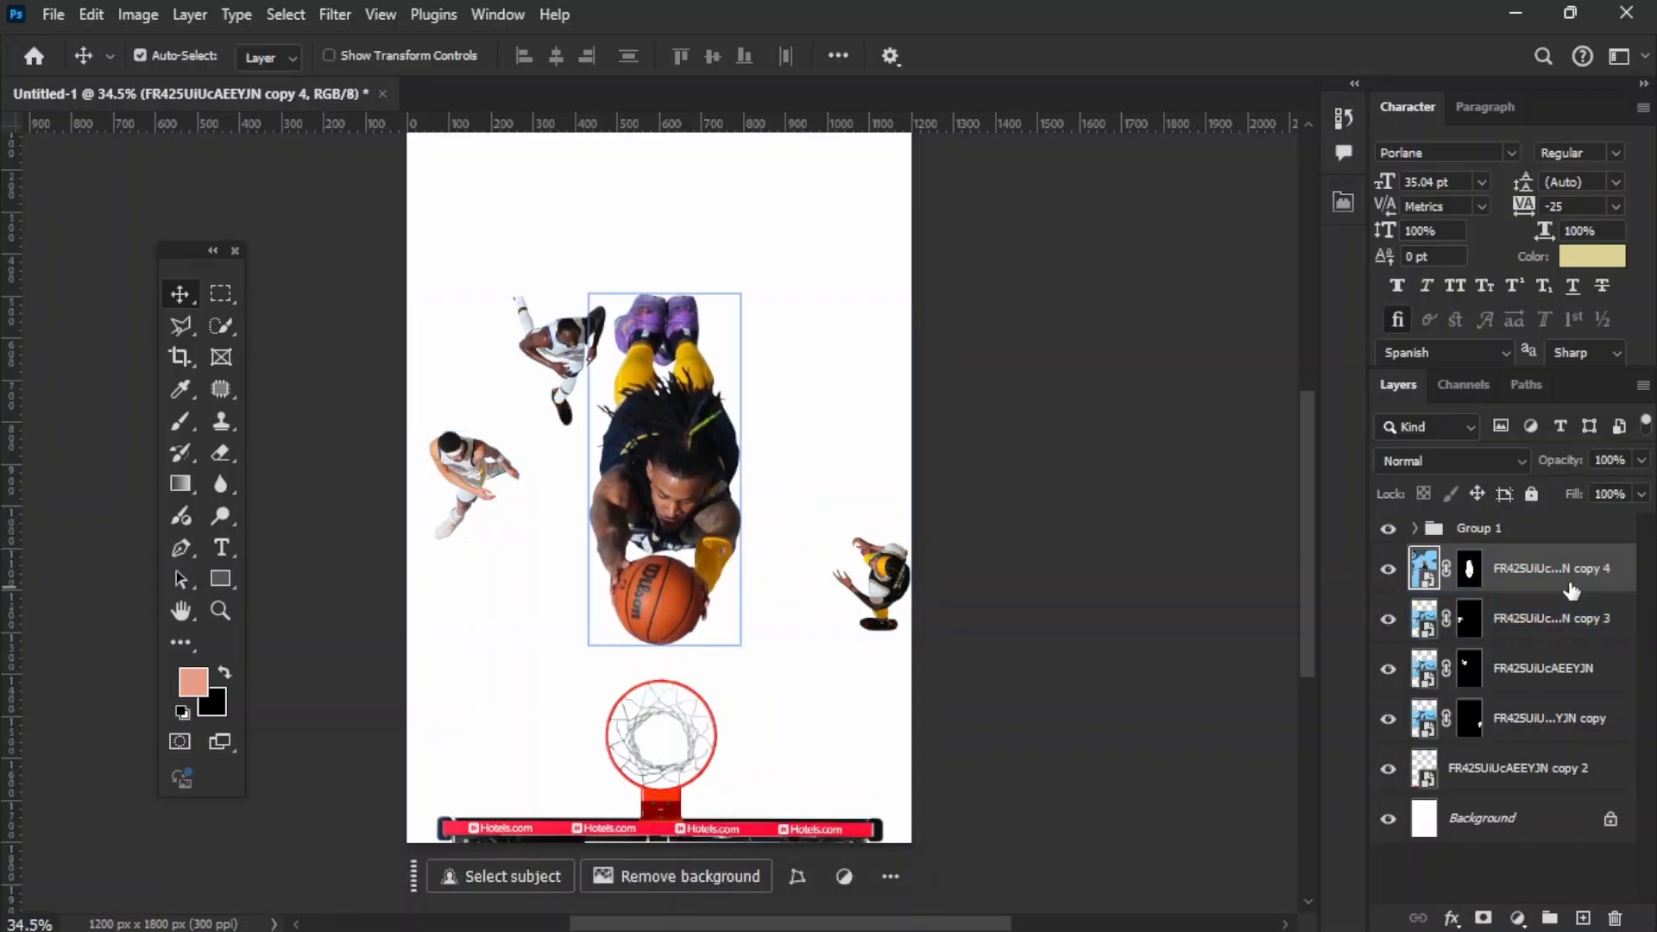
right_click(1542, 561)
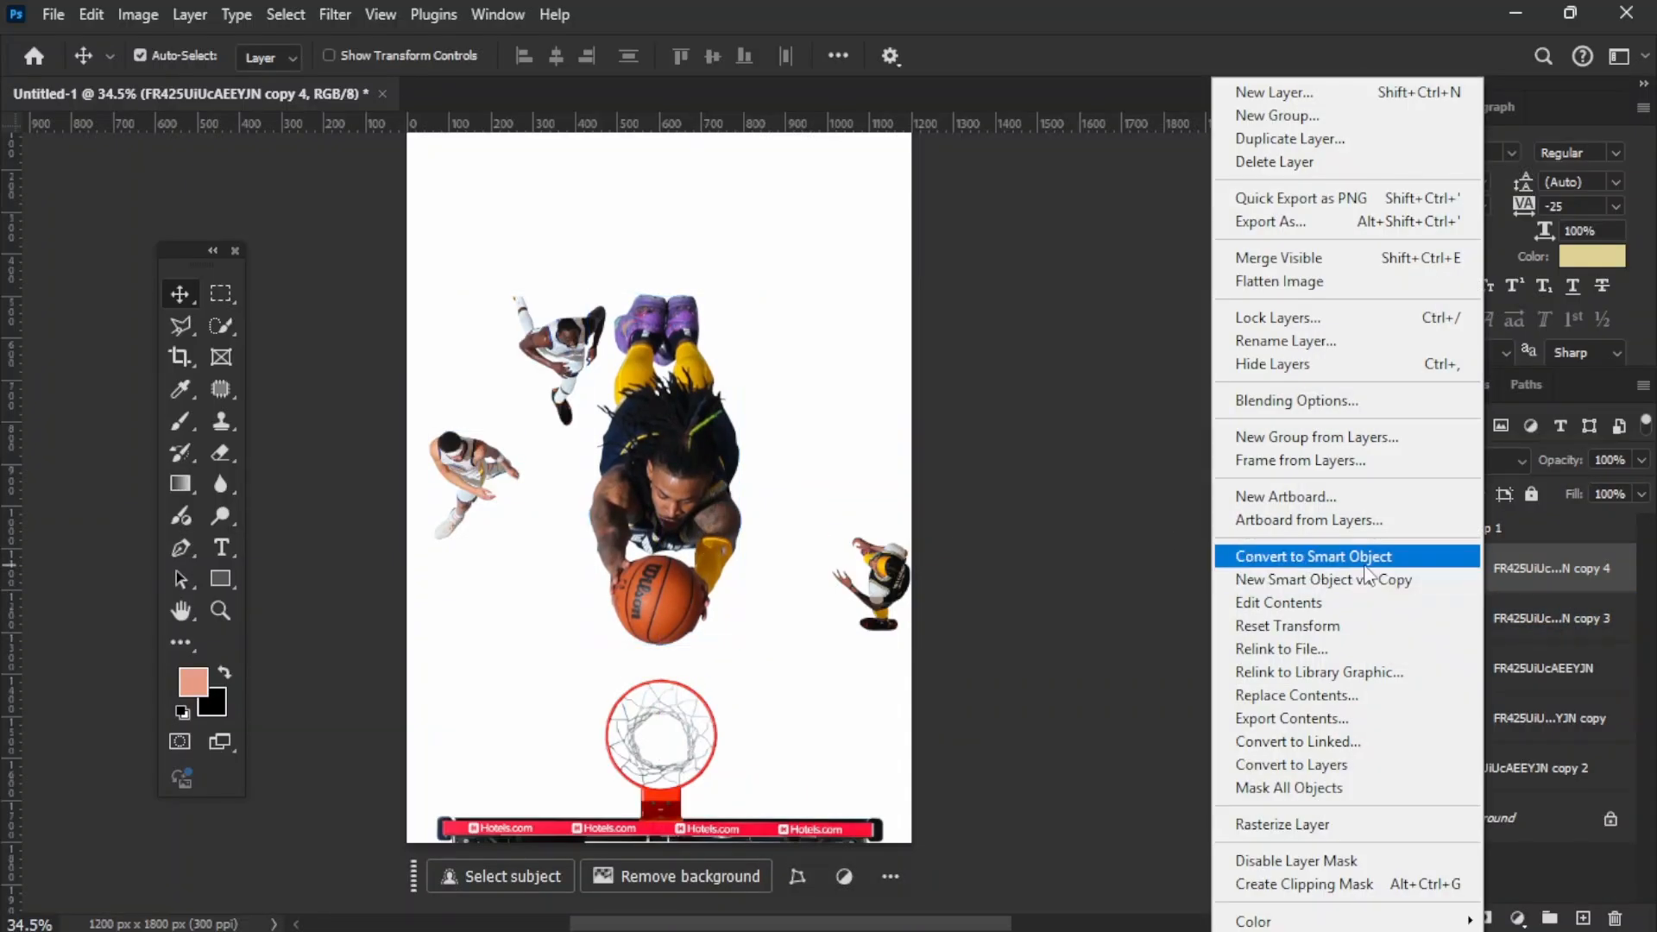
click(1373, 554)
Step: Move the upper-left player to the top of the page, enlarge it to about 117%, and convert its layer to a smart object
click(570, 367)
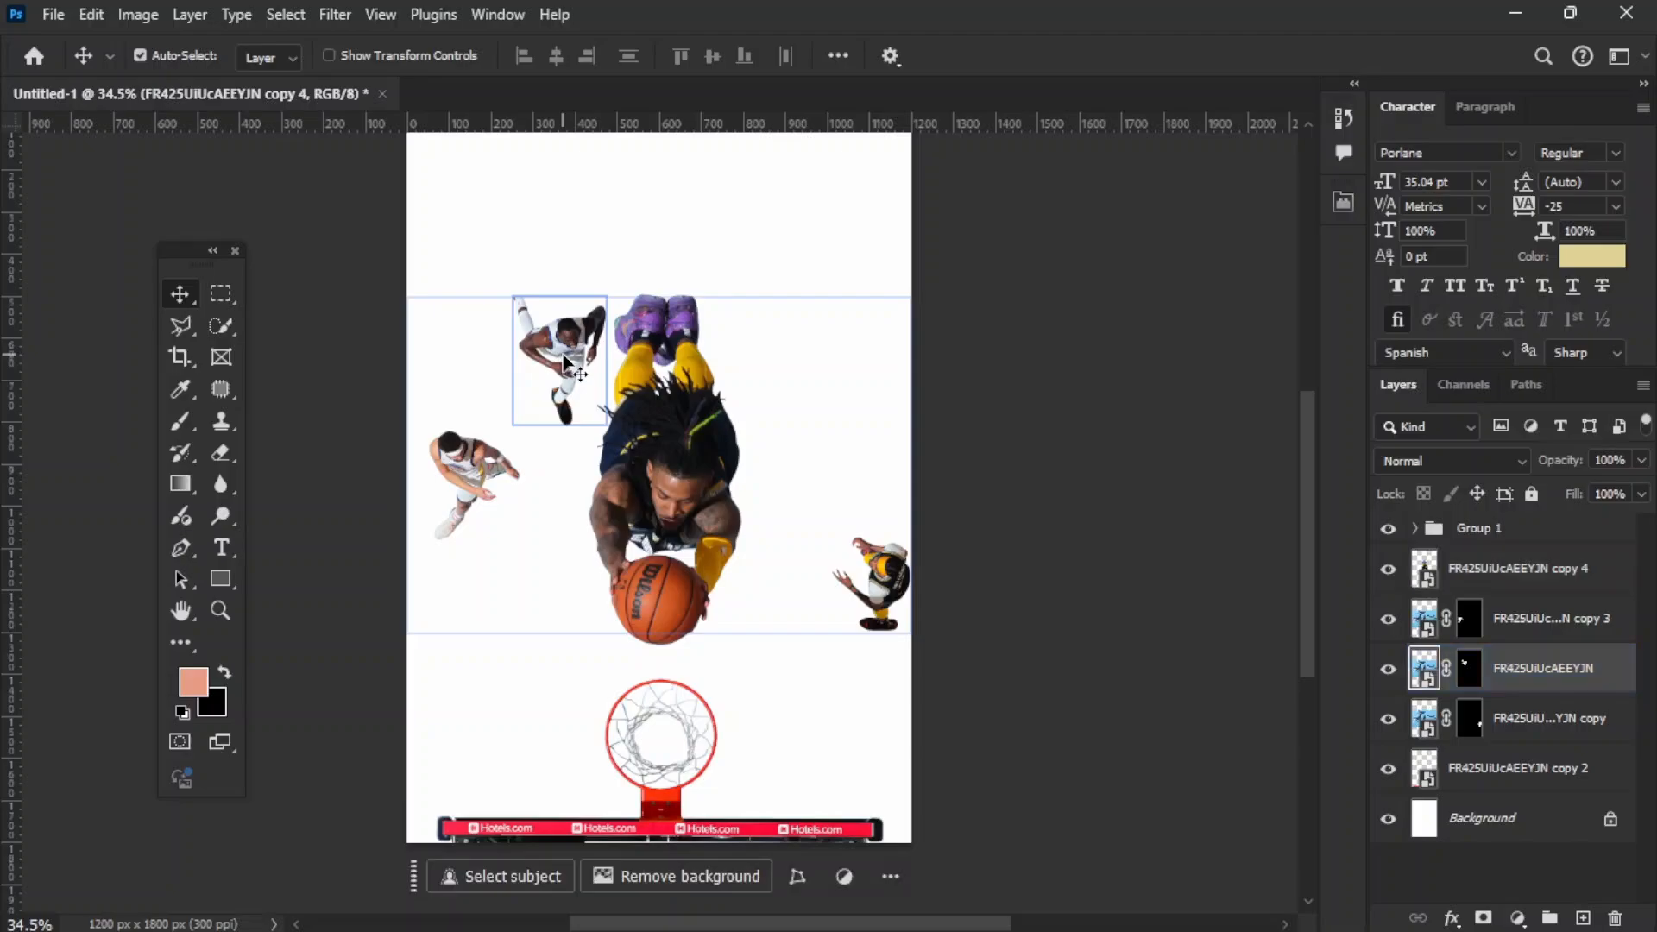
key(ctrl+t)
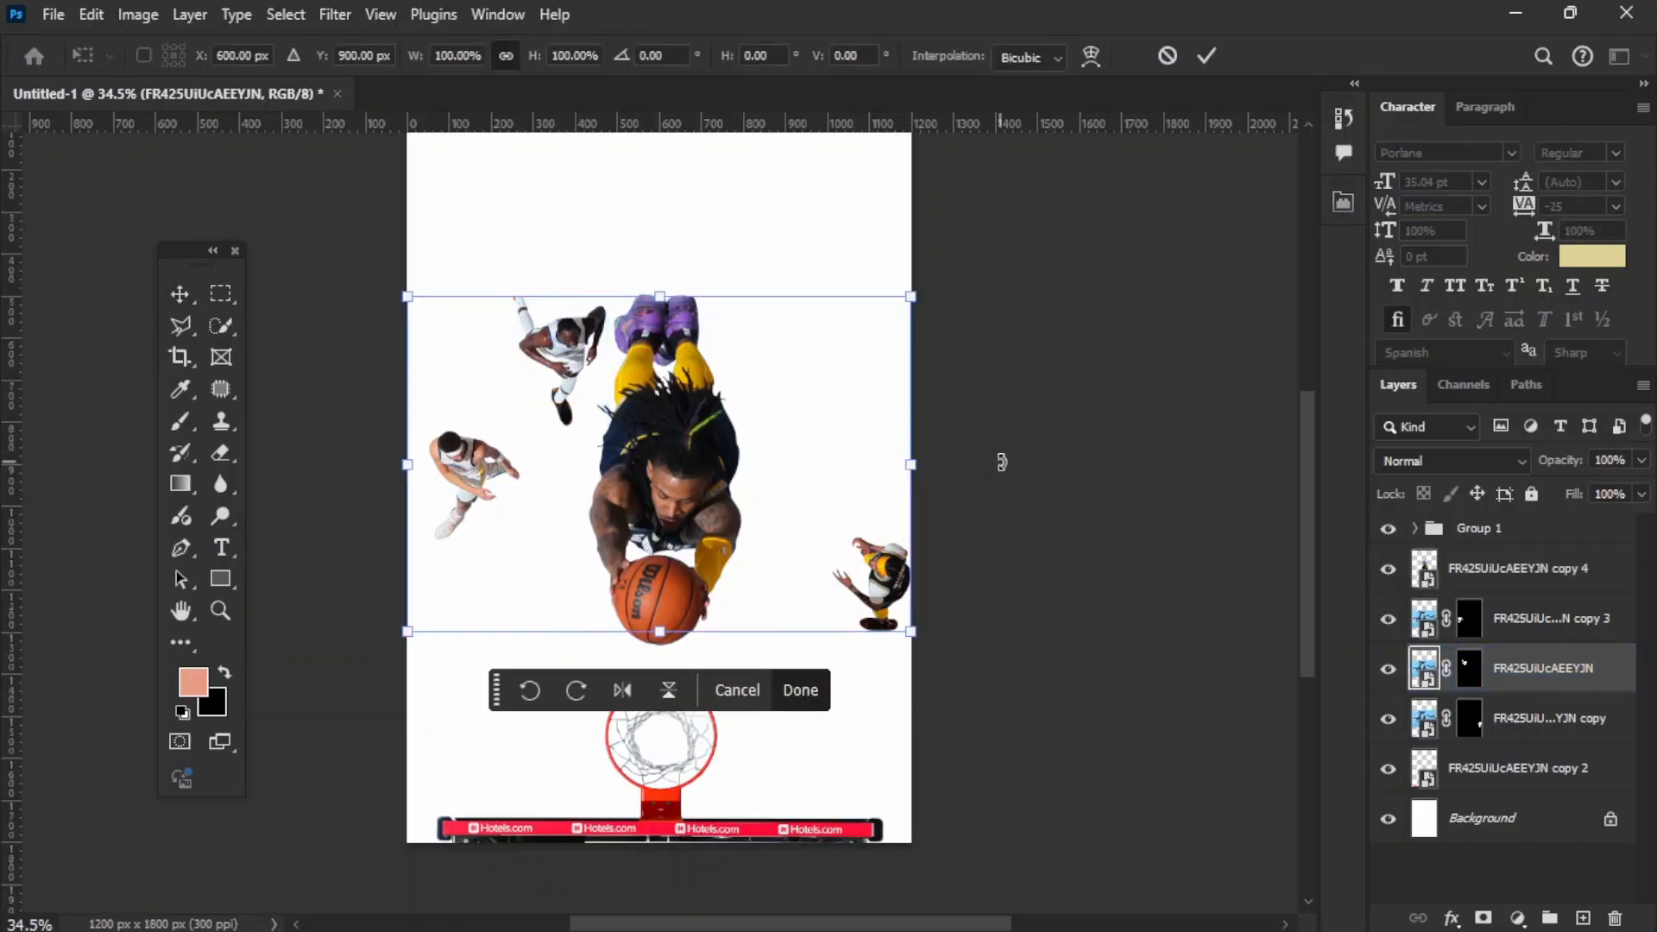
key(Return)
drag(560, 361, 530, 271)
key(ctrl+t)
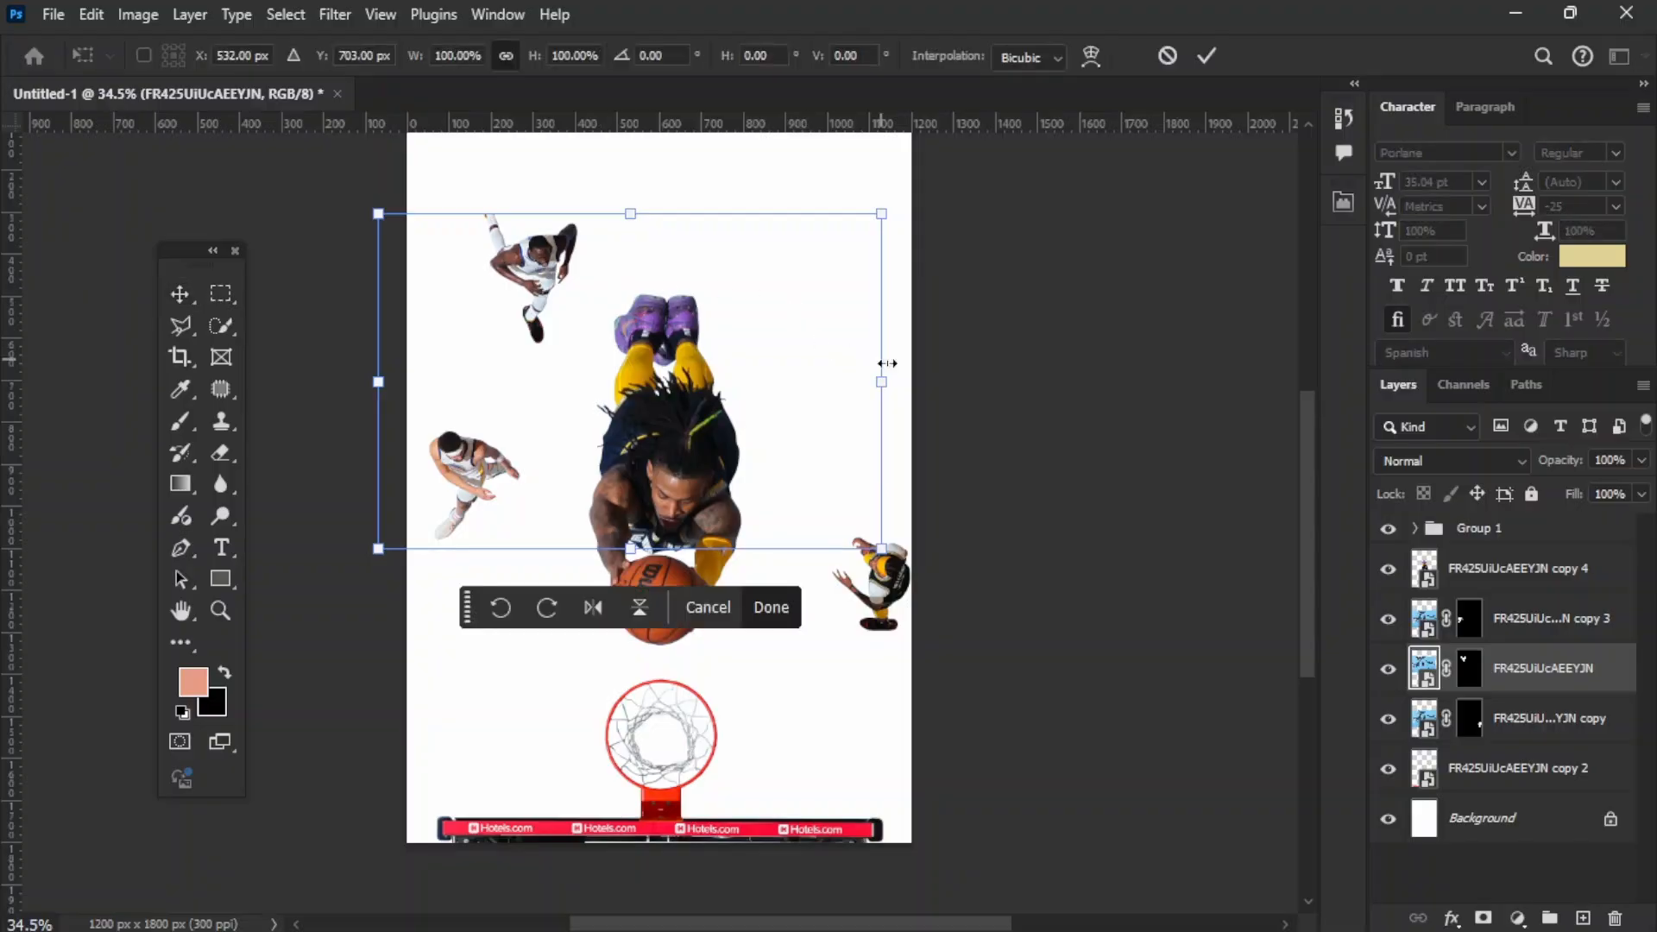
drag(907, 388, 951, 381)
key(ctrl+z)
drag(671, 315, 636, 252)
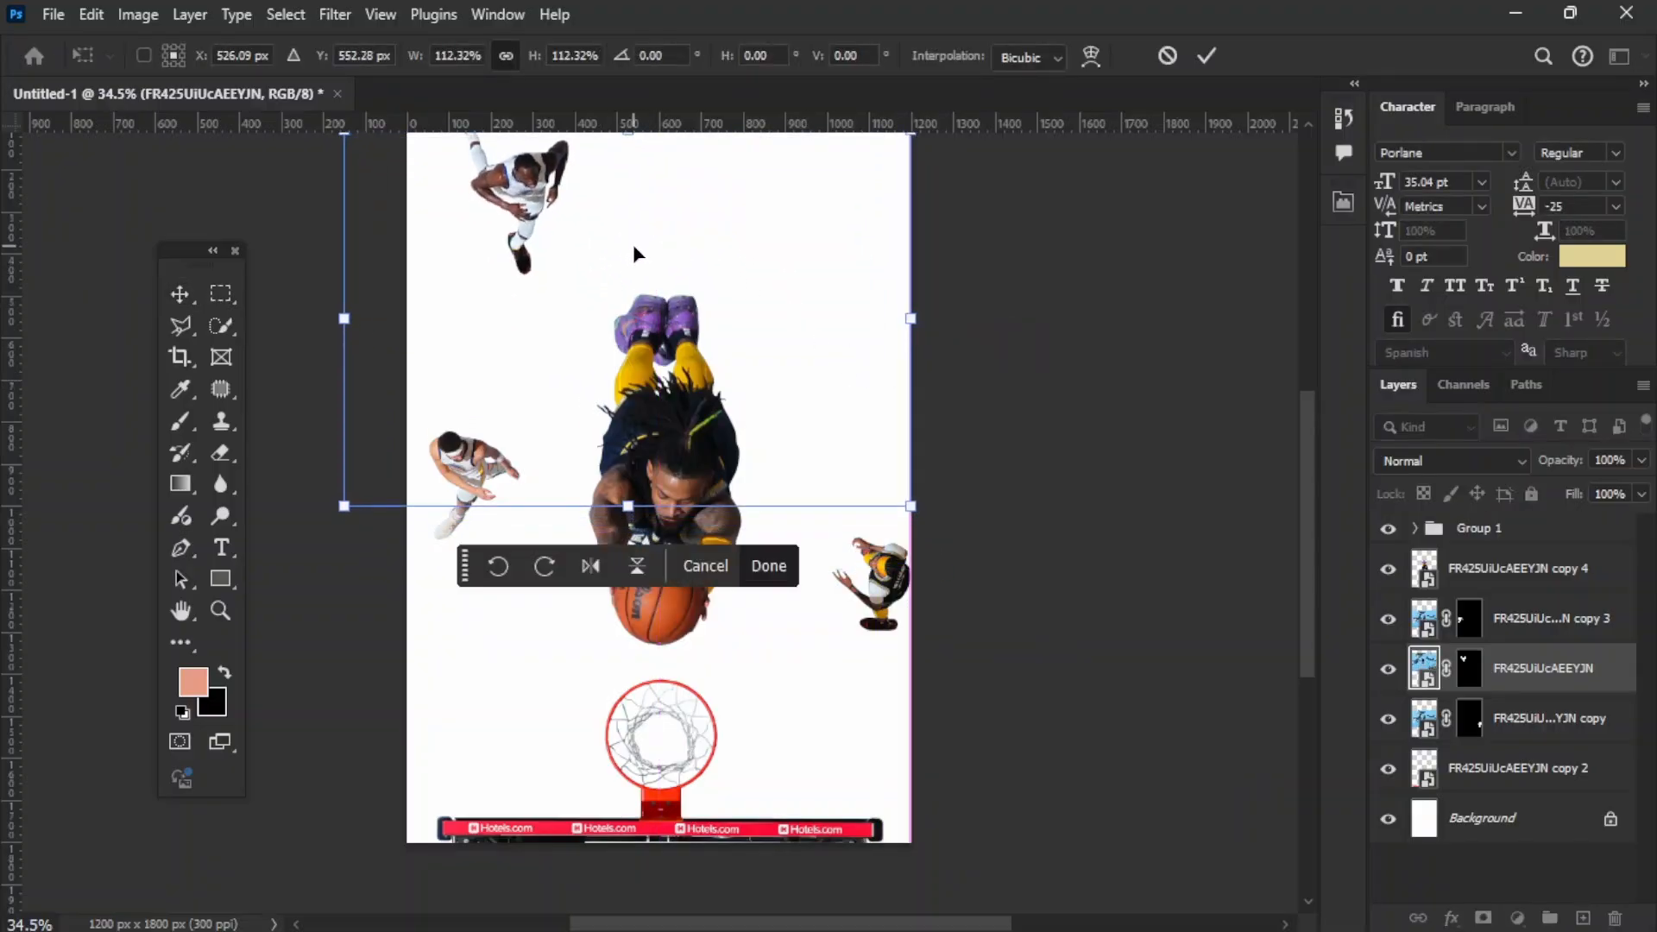
drag(908, 324, 934, 321)
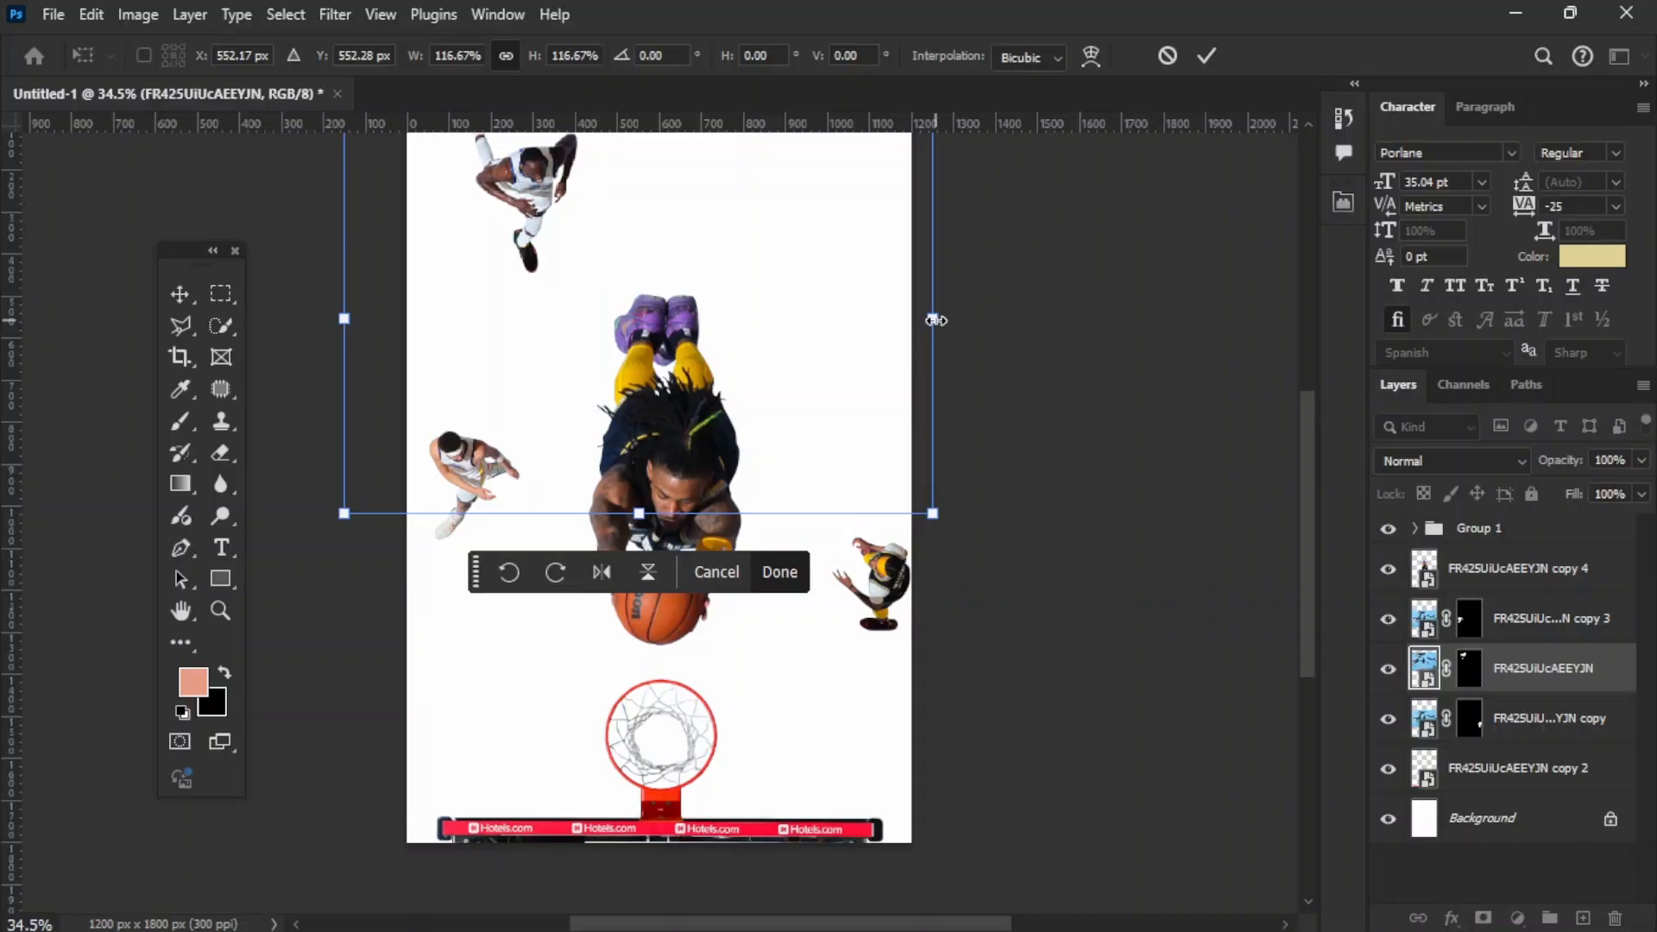
key(Return)
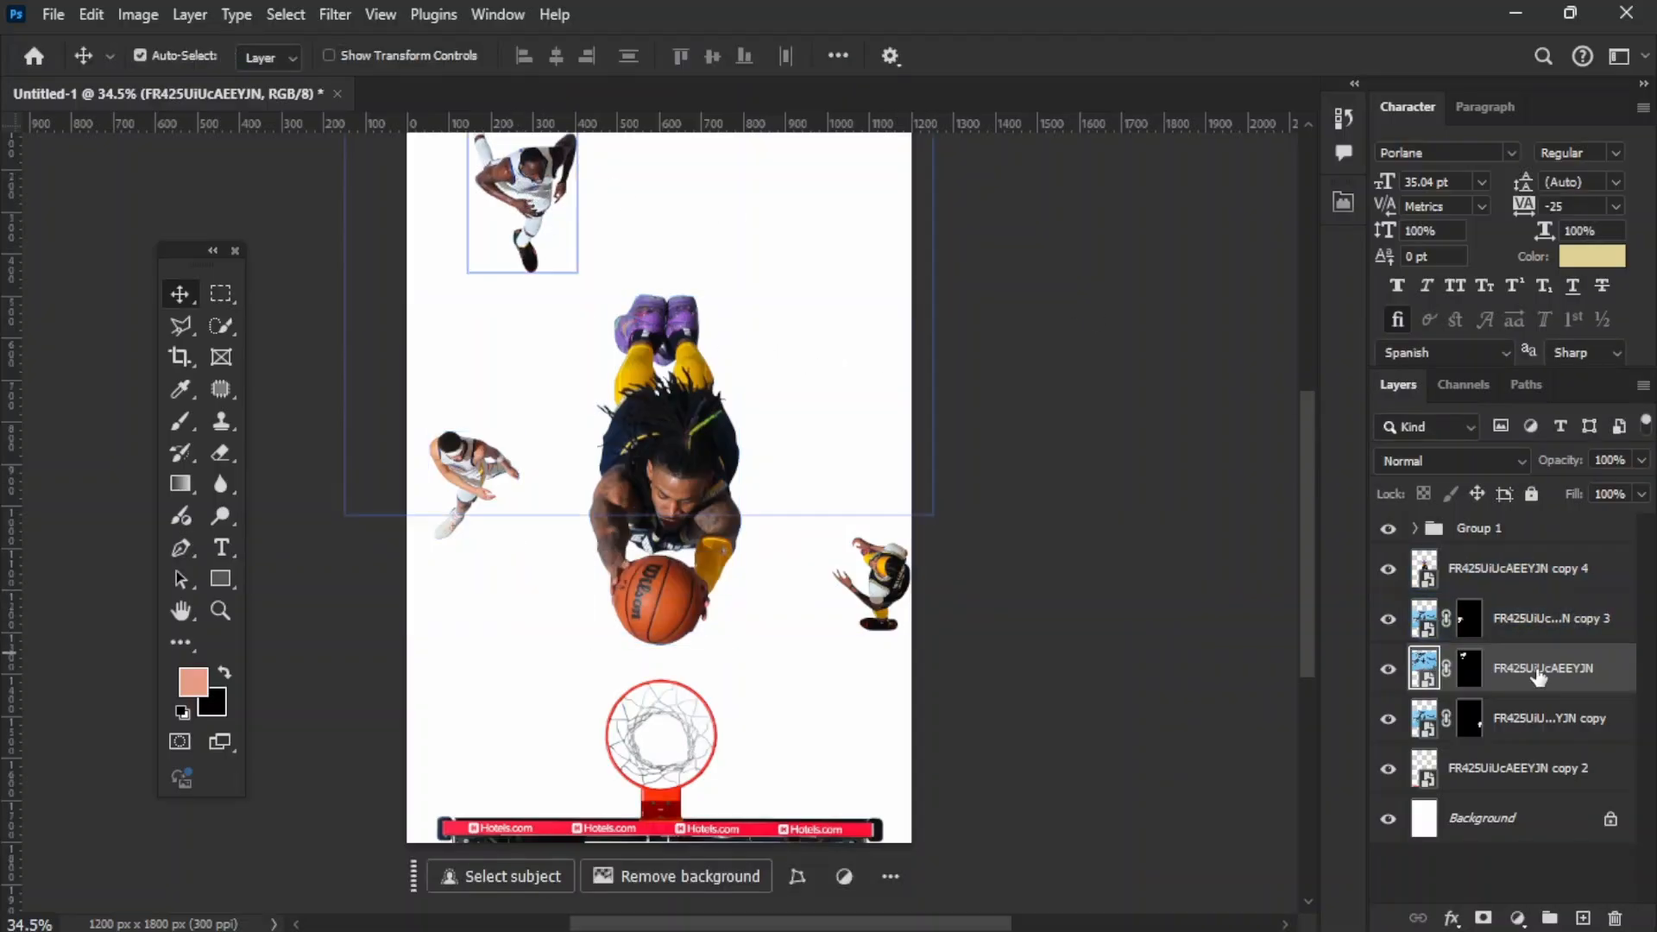
right_click(1539, 677)
click(1321, 558)
Step: Enlarge the player at the page's left edge to about 118% and convert its layer to a smart object
click(461, 470)
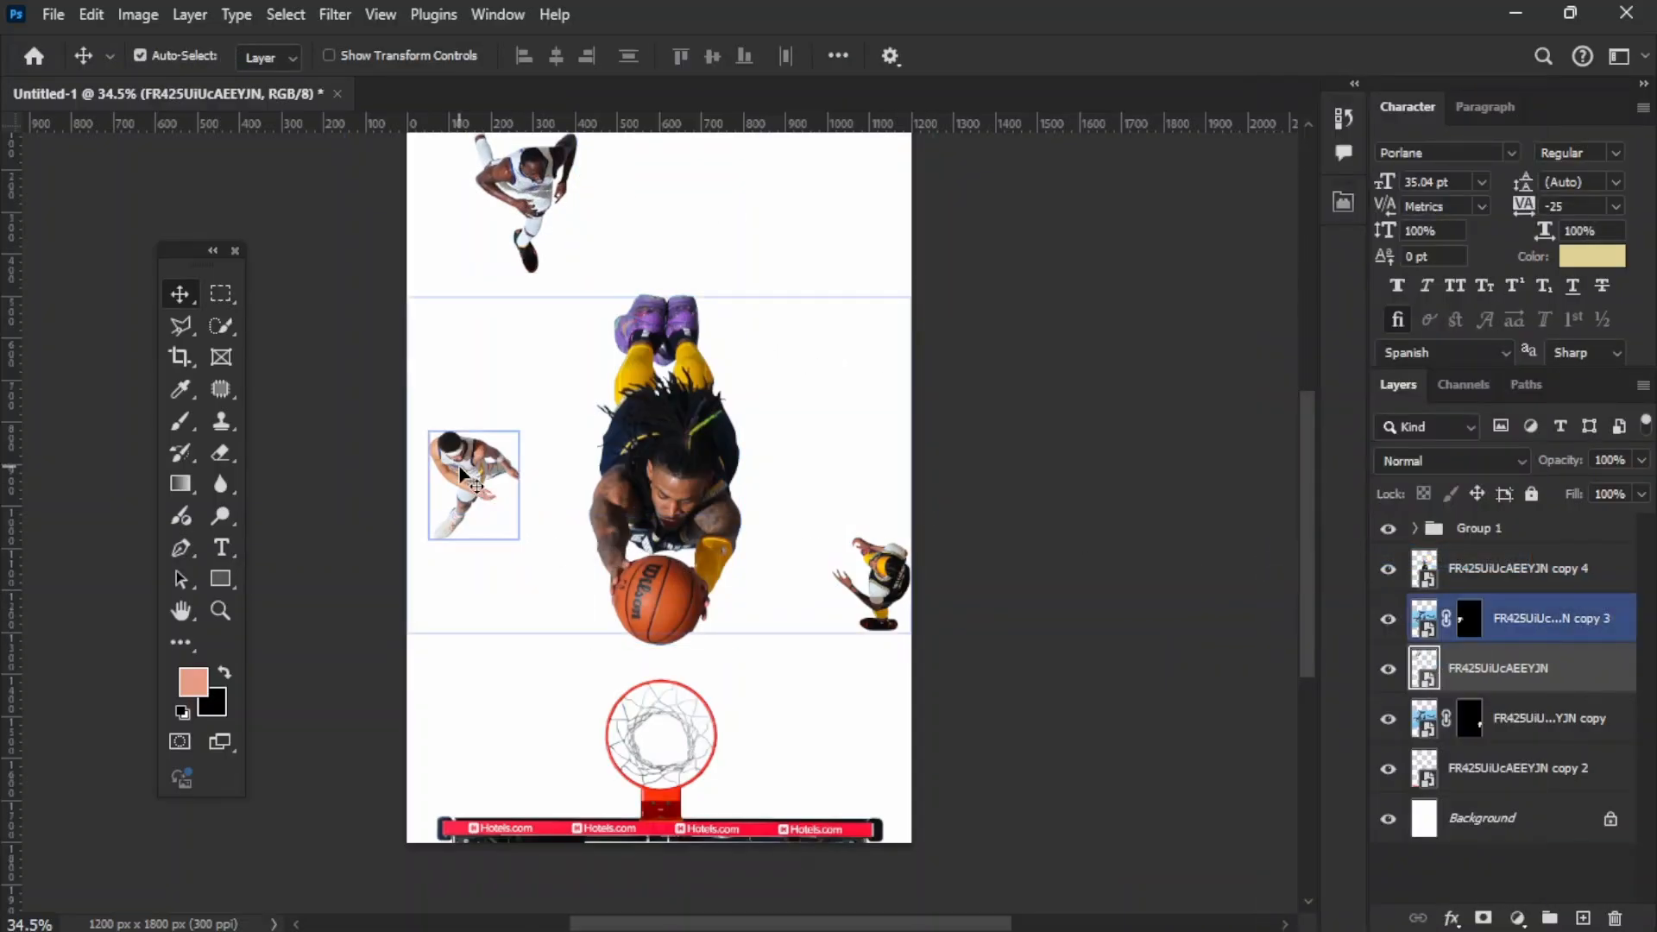
key(ctrl+t)
drag(910, 464, 1006, 466)
mouse_move(778, 440)
mouse_down()
mouse_move(759, 446)
mouse_move(778, 444)
mouse_up()
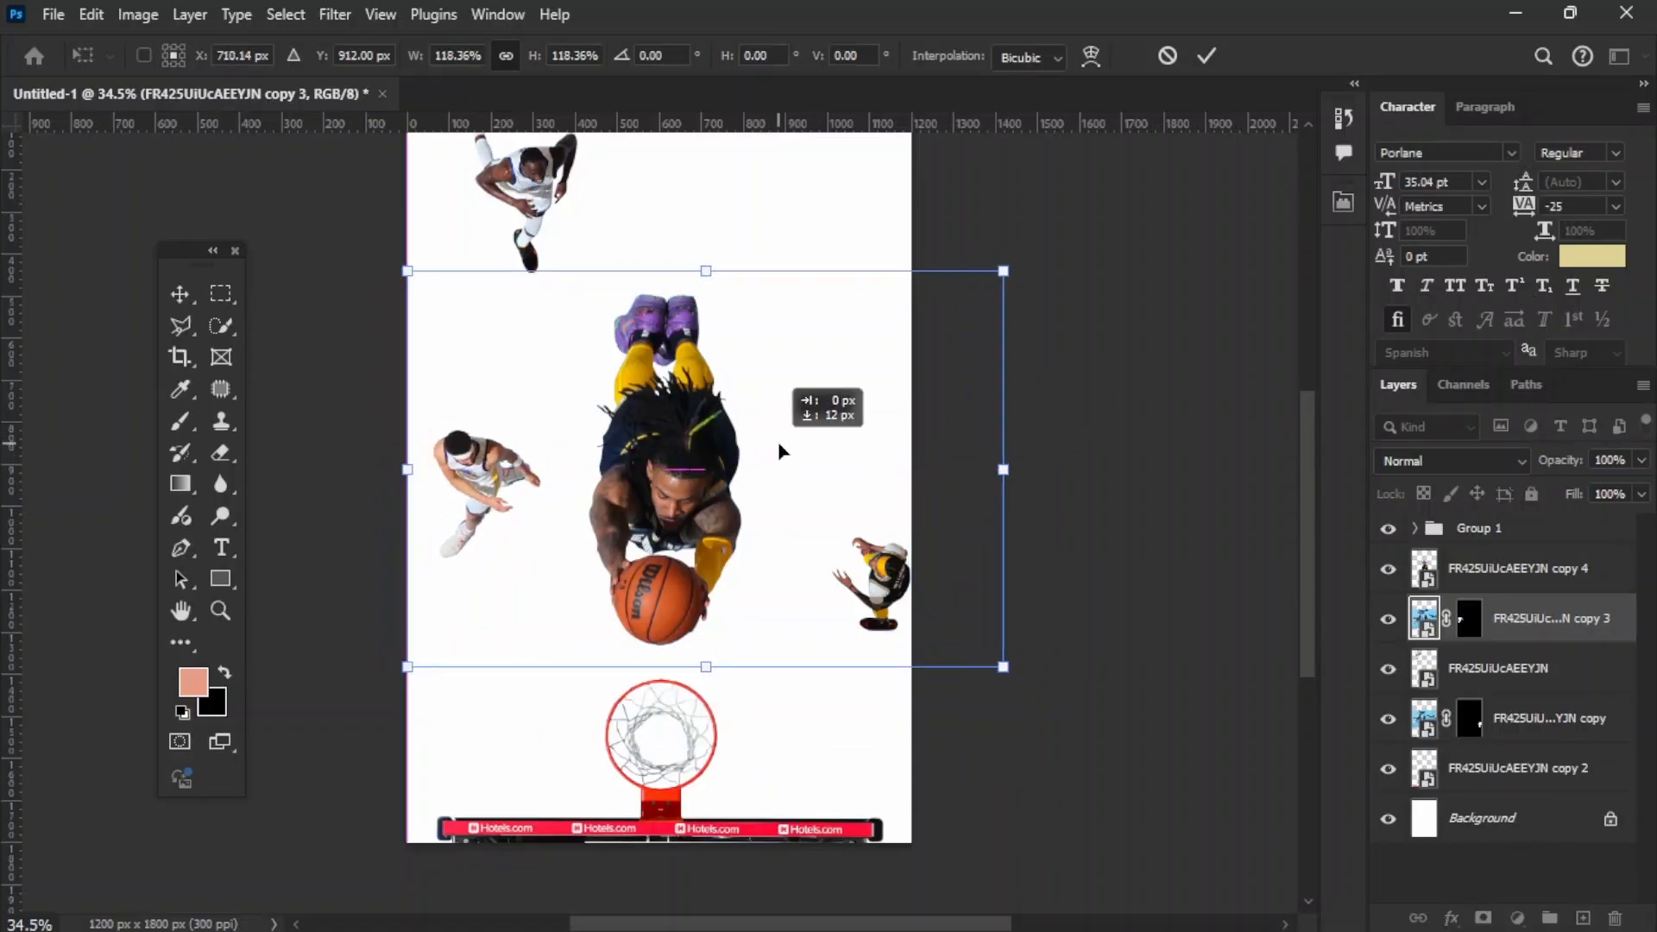
key(Return)
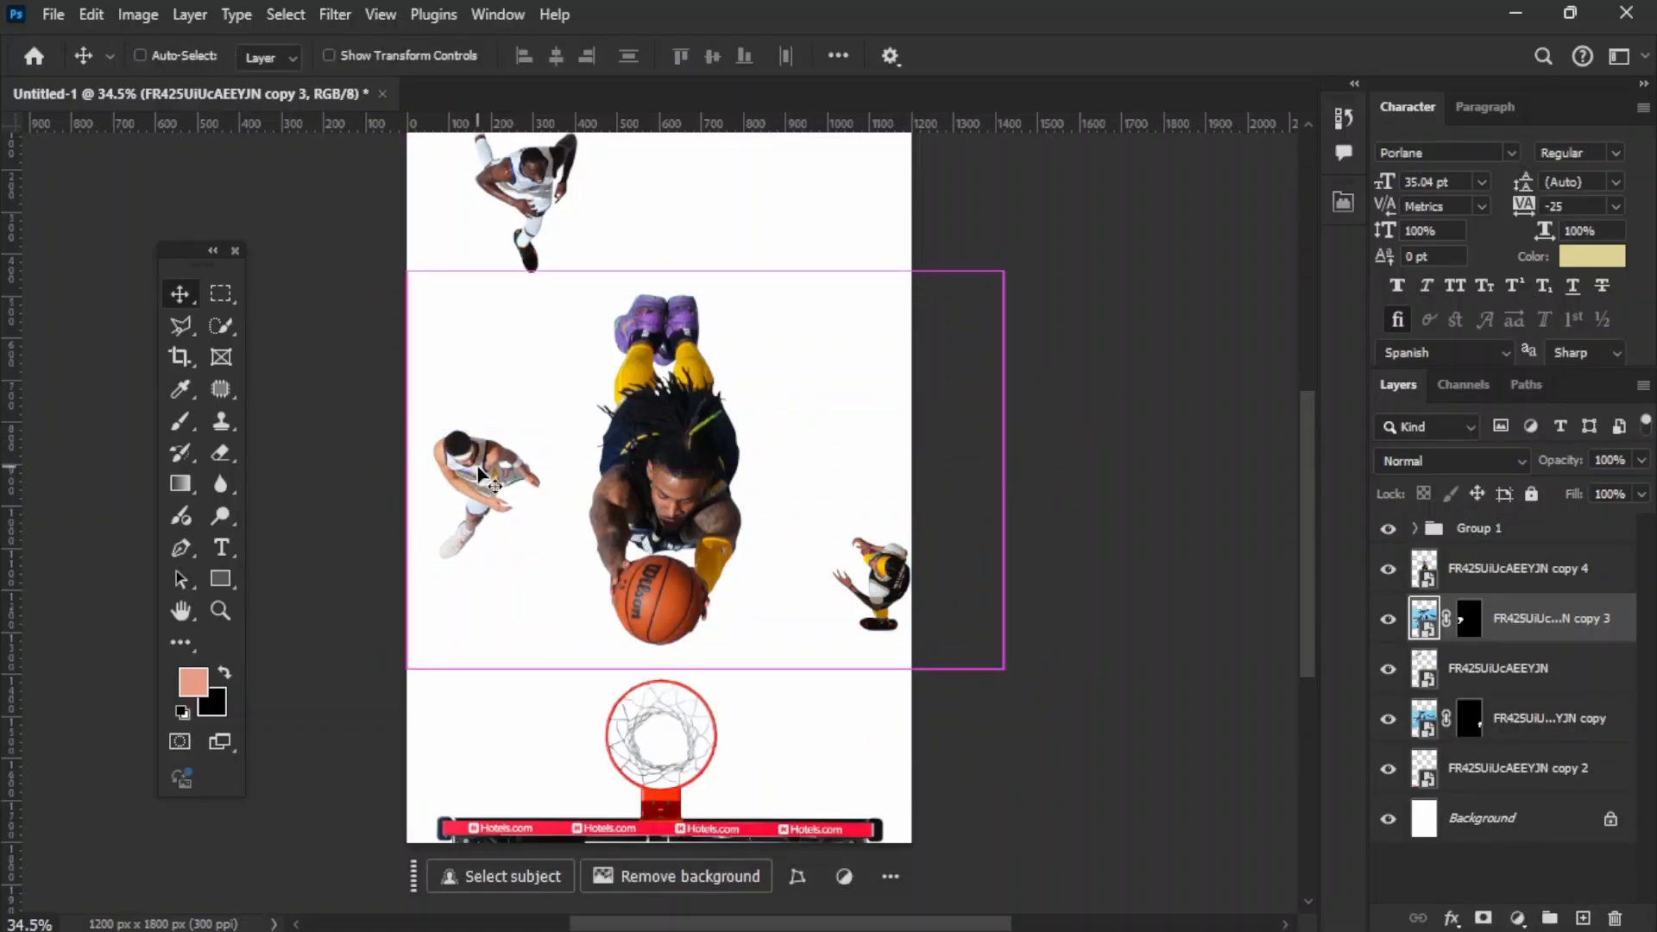
right_click(1468, 620)
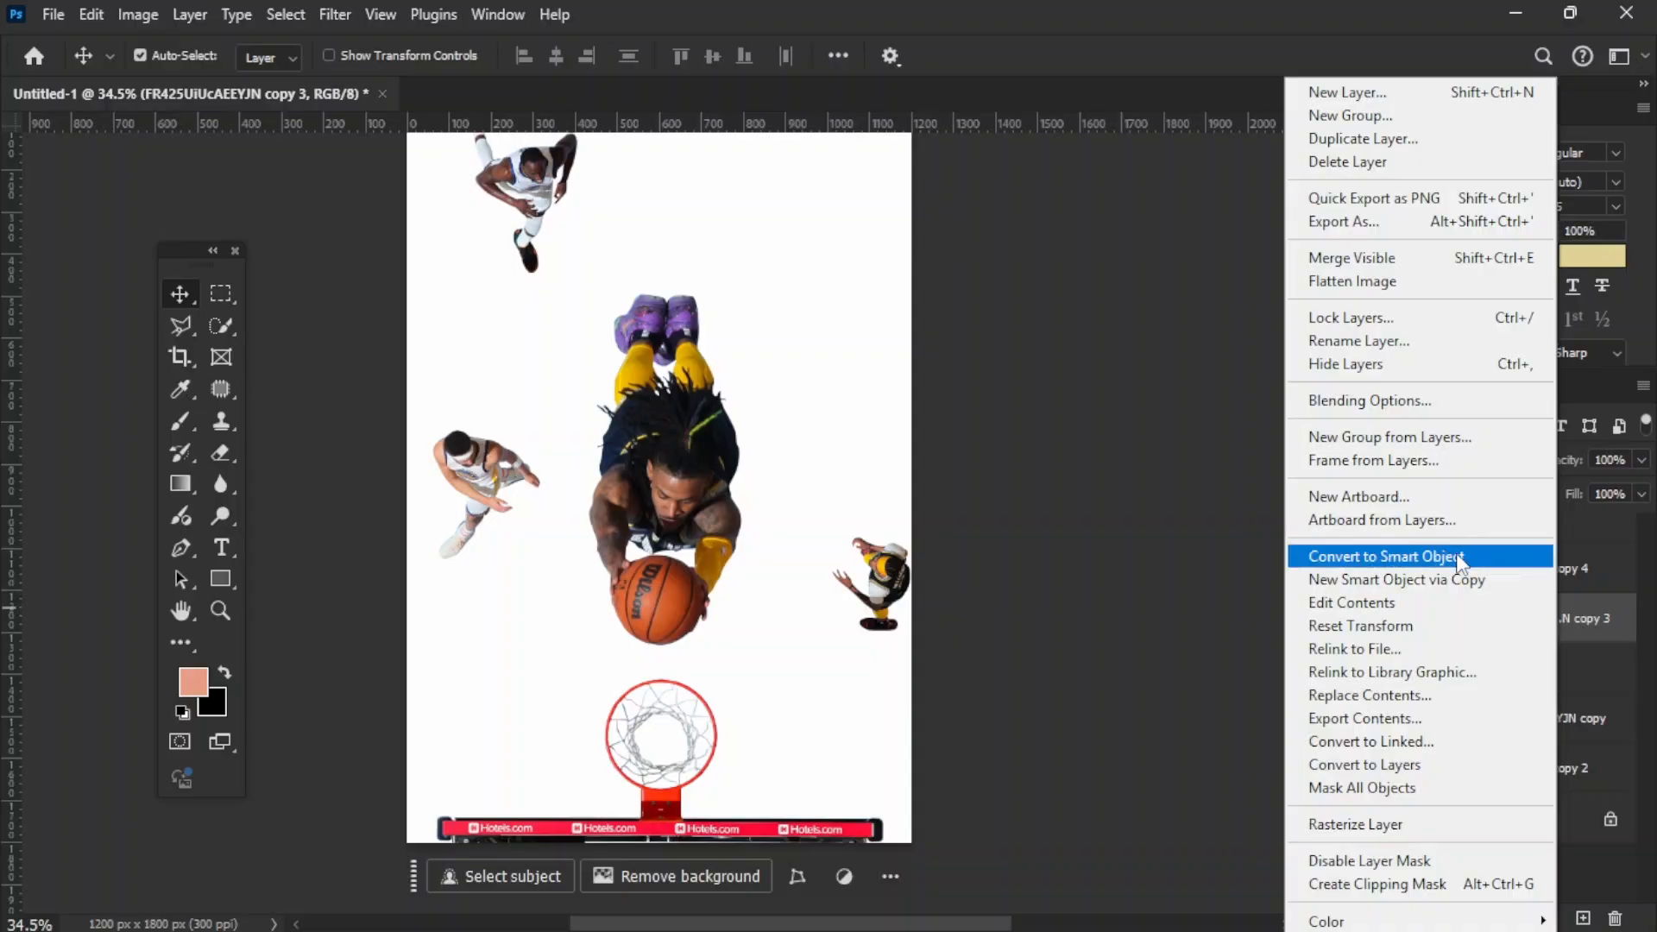
click(1461, 555)
Step: Enlarge the right-edge player to about 119%, place it beside the hoop, and convert its layer to a smart object
click(898, 574)
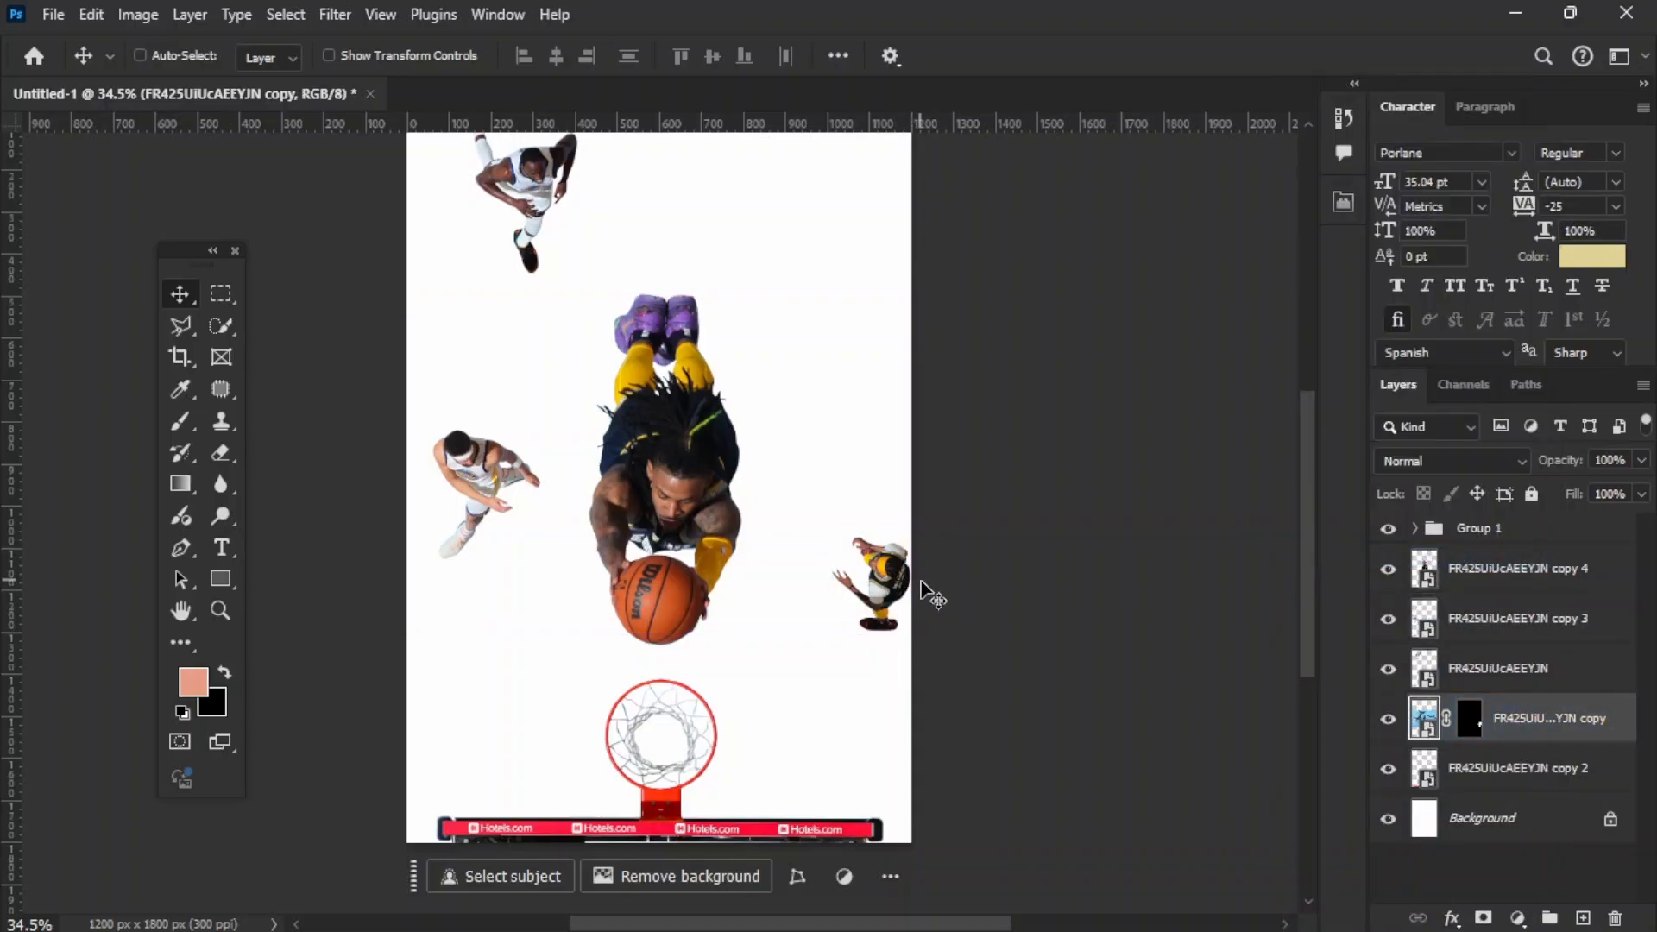
key(ctrl+t)
key(Return)
key(ctrl+t)
drag(922, 464, 988, 463)
drag(884, 505, 815, 572)
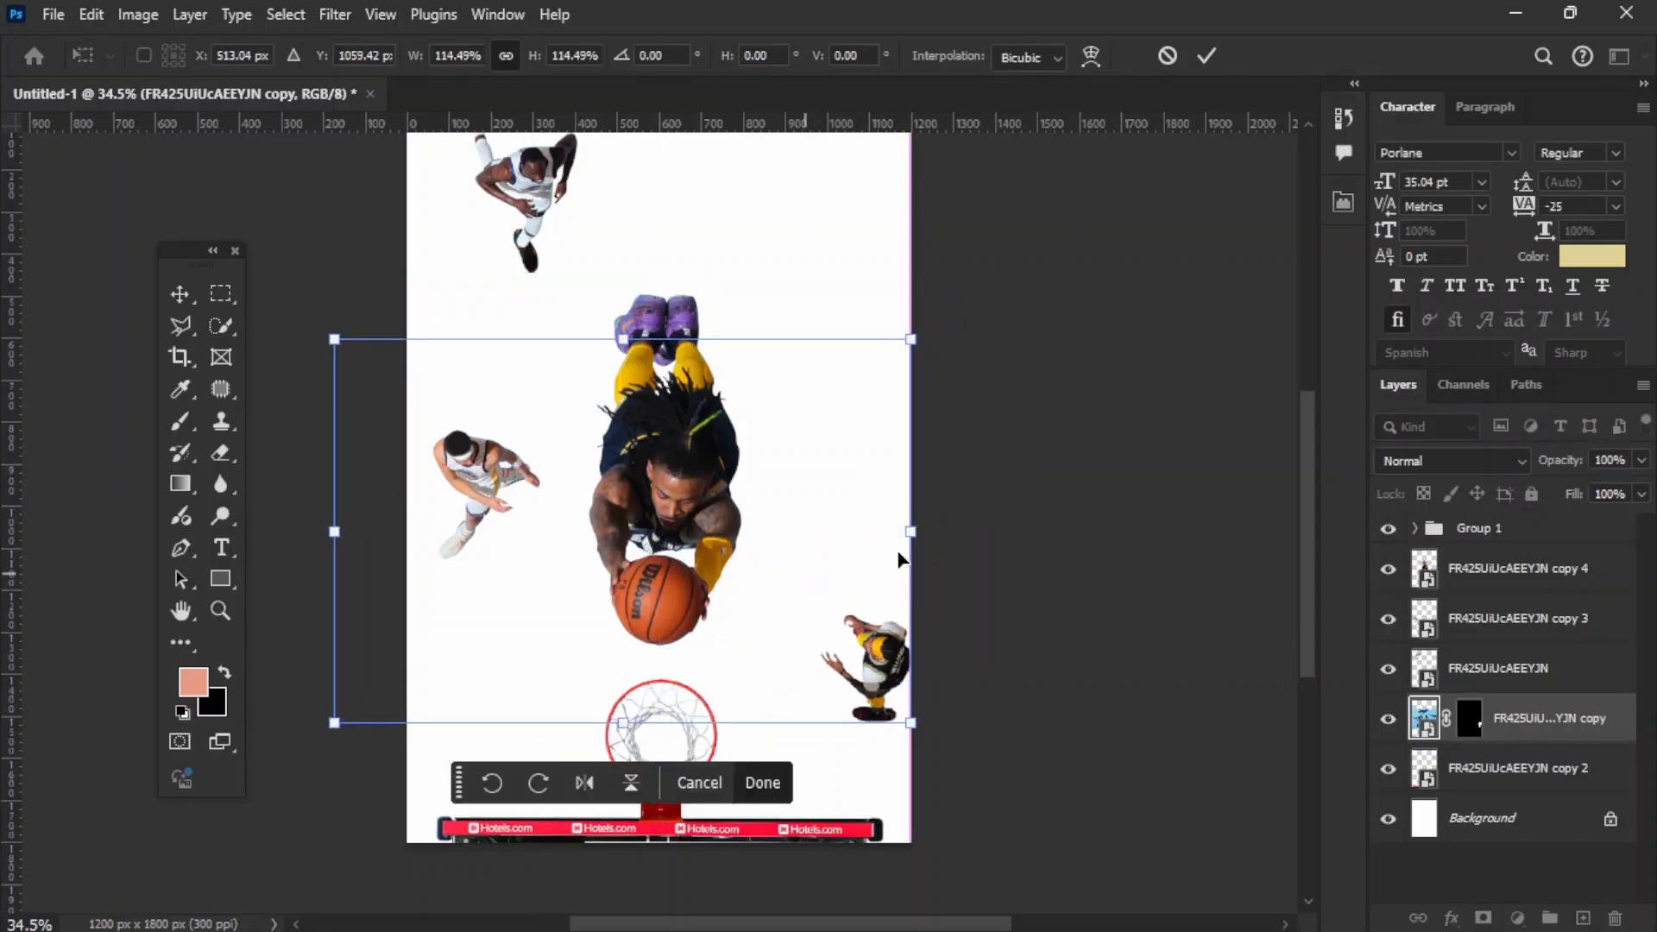
drag(916, 533, 839, 540)
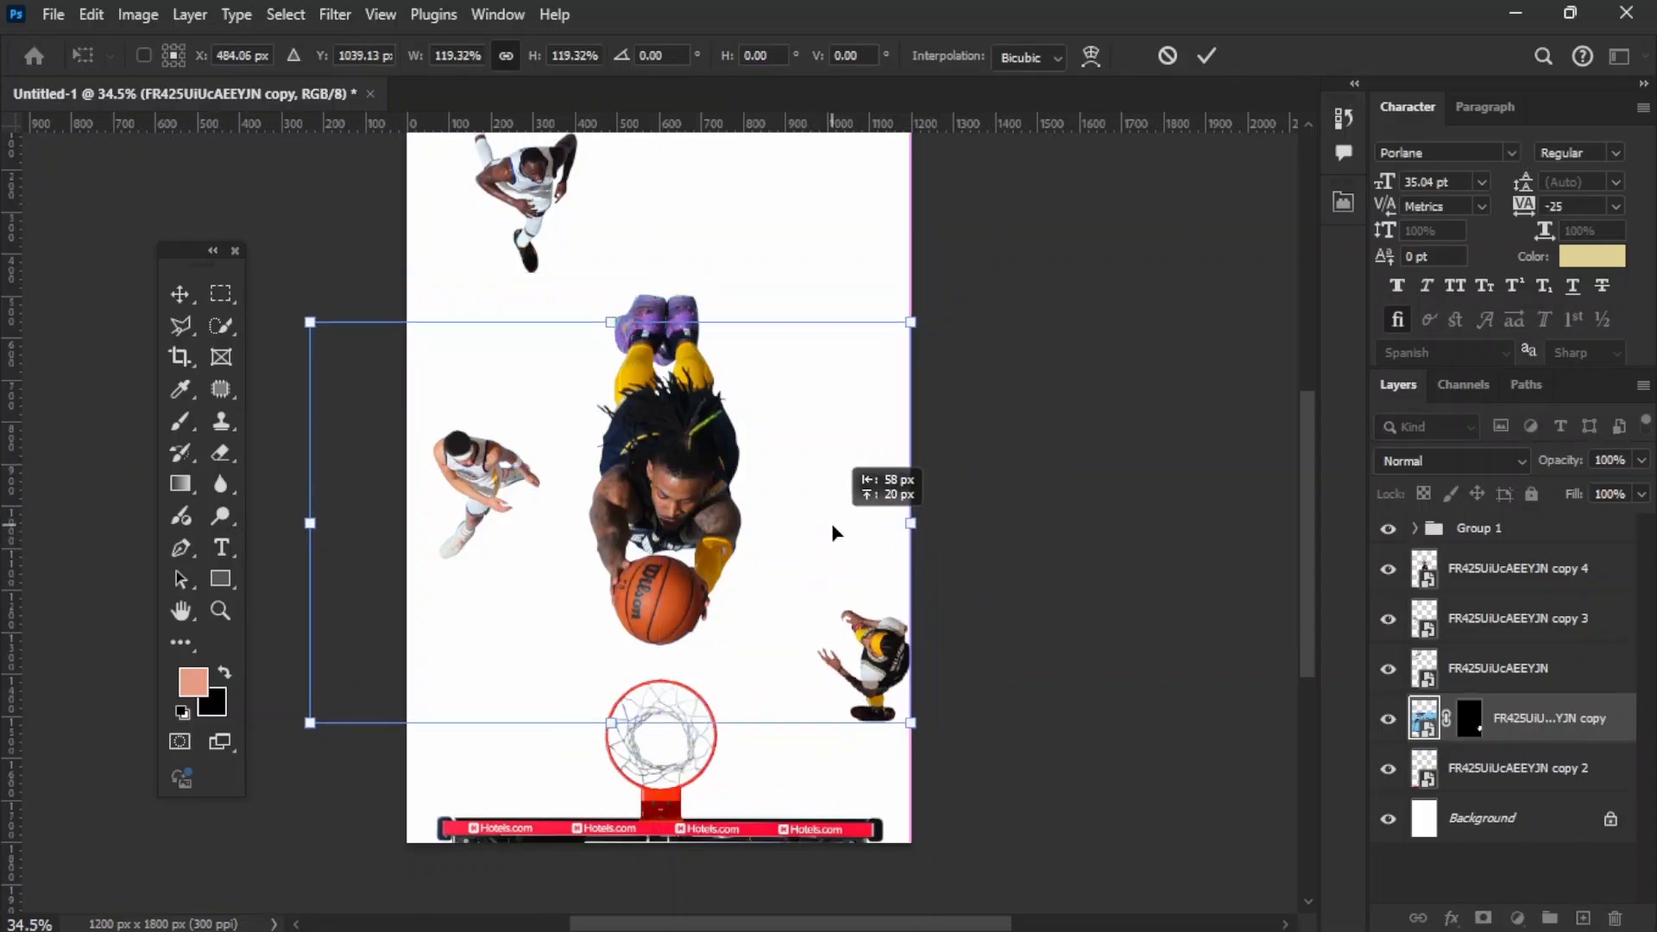
key(Return)
mouse_move(864, 690)
mouse_down()
mouse_move(842, 690)
mouse_move(866, 662)
mouse_move(889, 674)
mouse_up()
right_click(1535, 711)
click(1383, 558)
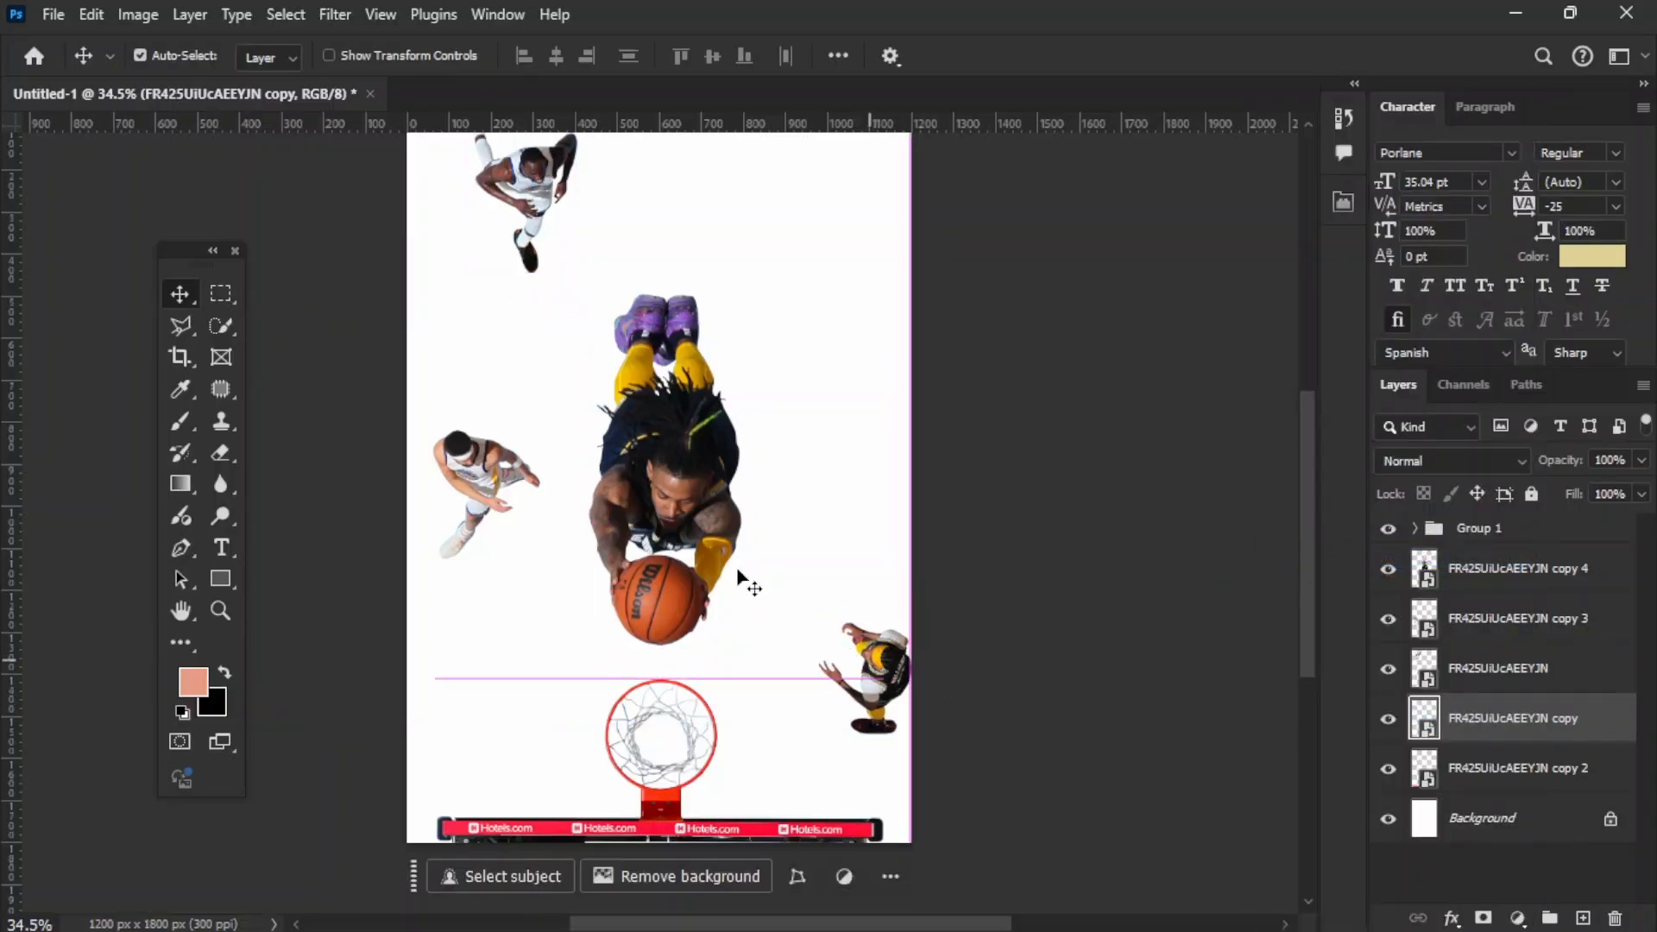
Step: Scale the diving player down slightly to leave more space around it
click(671, 511)
key(ctrl+t)
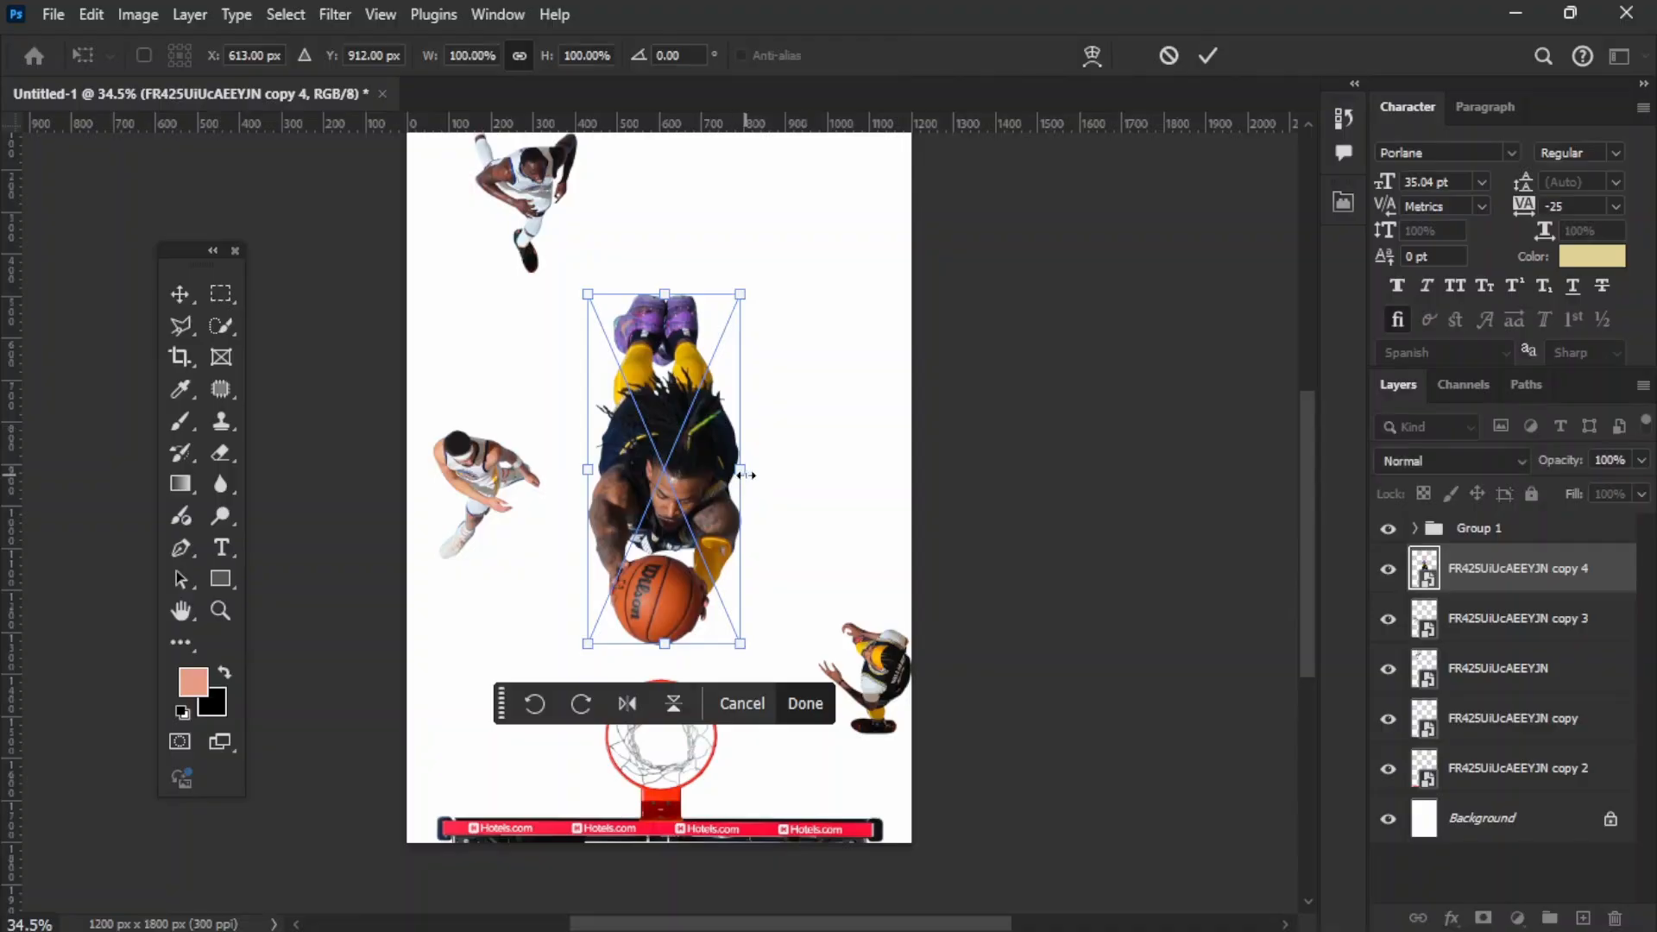
drag(745, 474, 718, 478)
key(Return)
Step: Start a Camera Raw filter on the diving player and set Texture to +12 and Clarity to +26
click(335, 14)
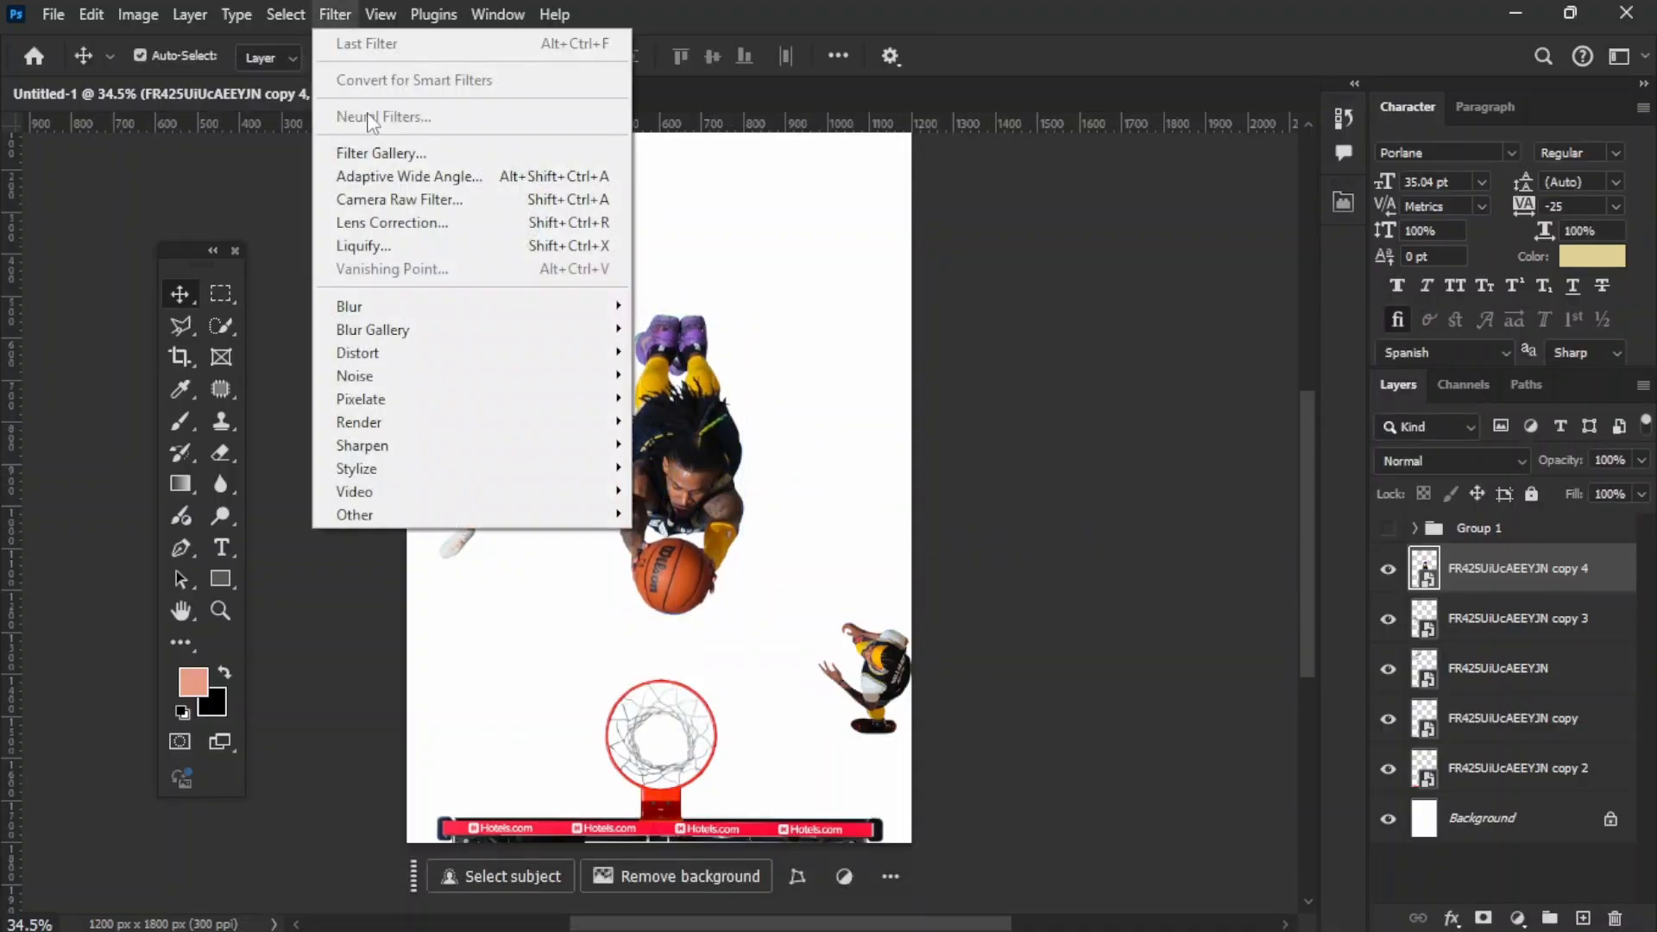
click(347, 200)
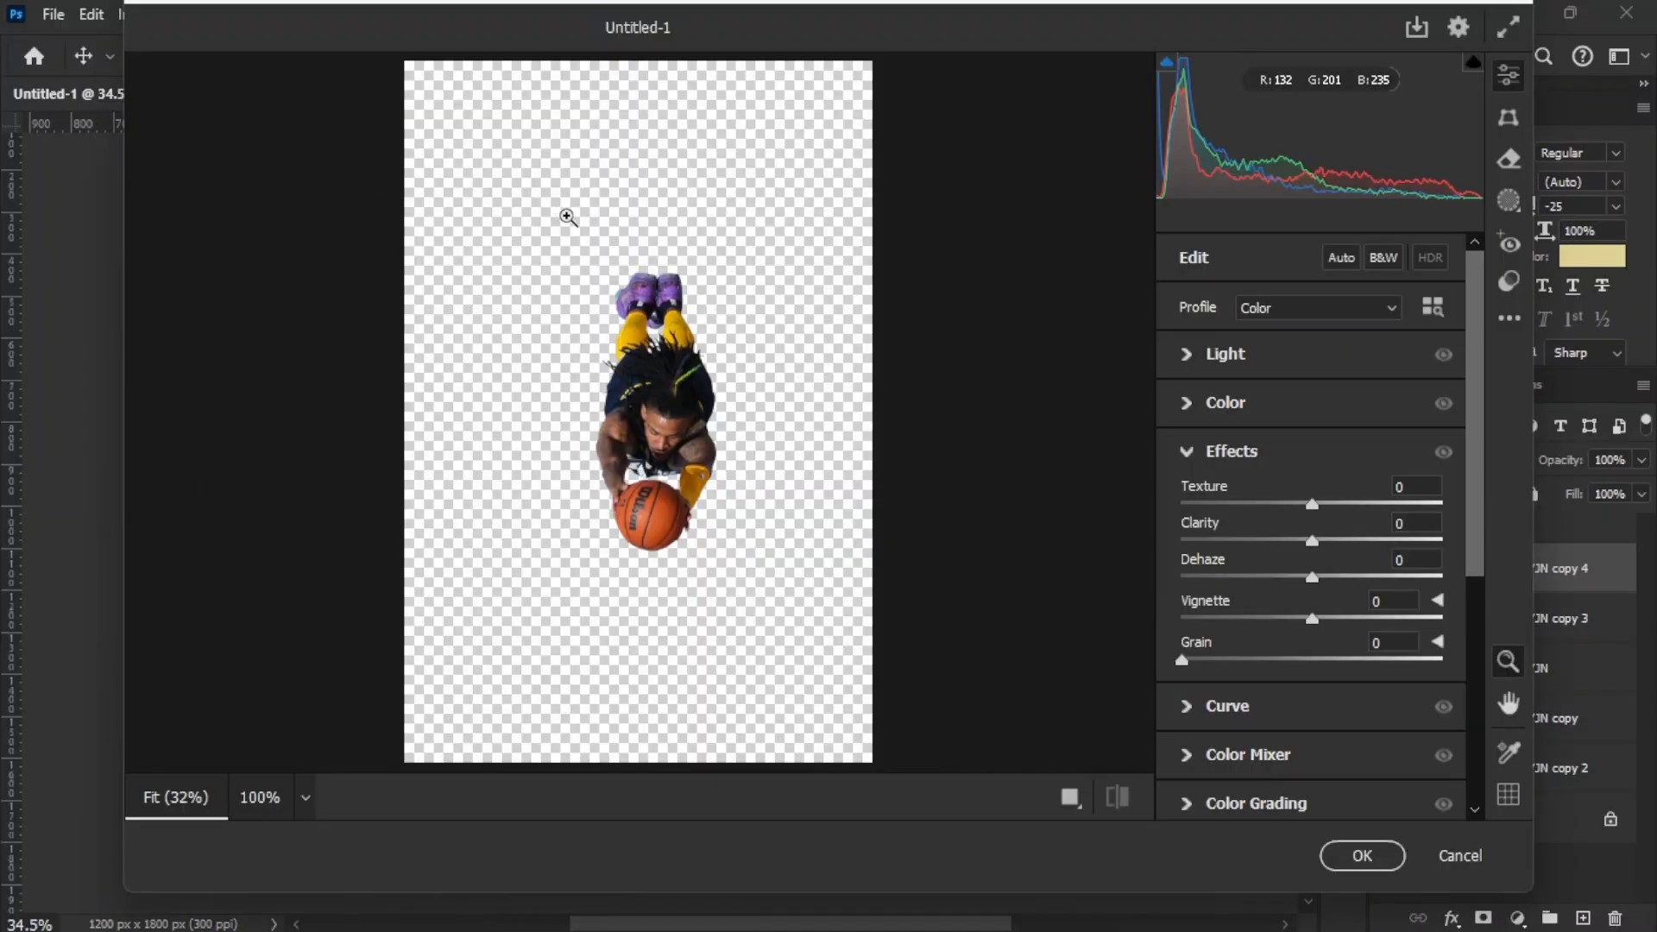
scroll(529, 189, up, 5)
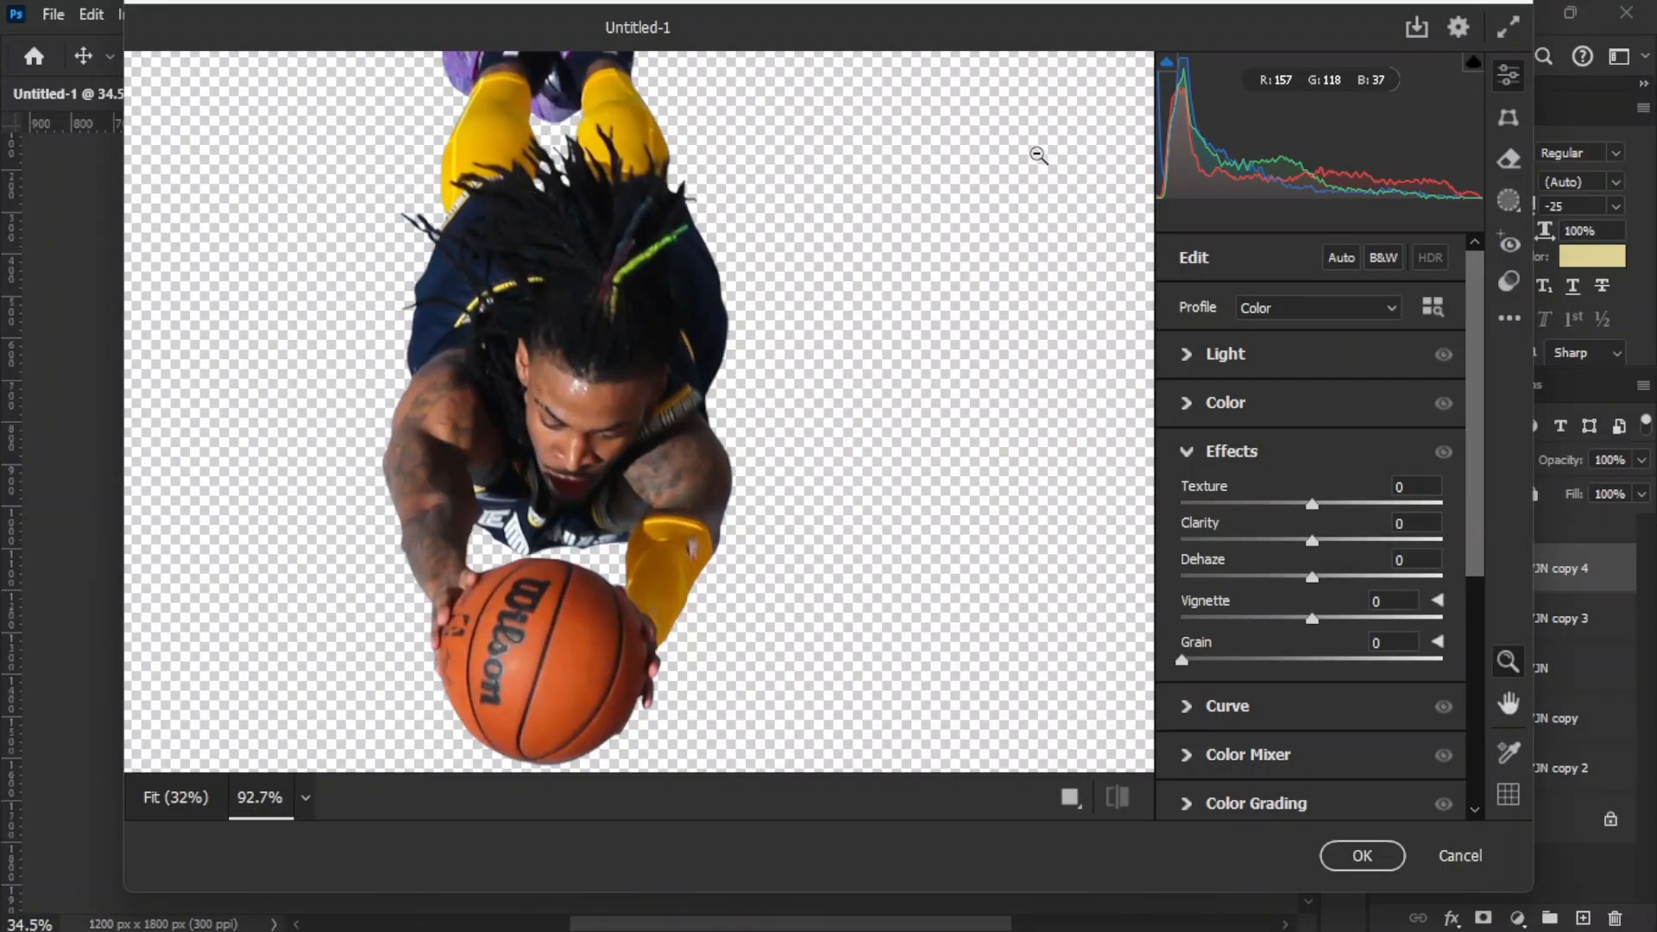
scroll(1224, 610, down, 2)
scroll(1222, 450, up, 2)
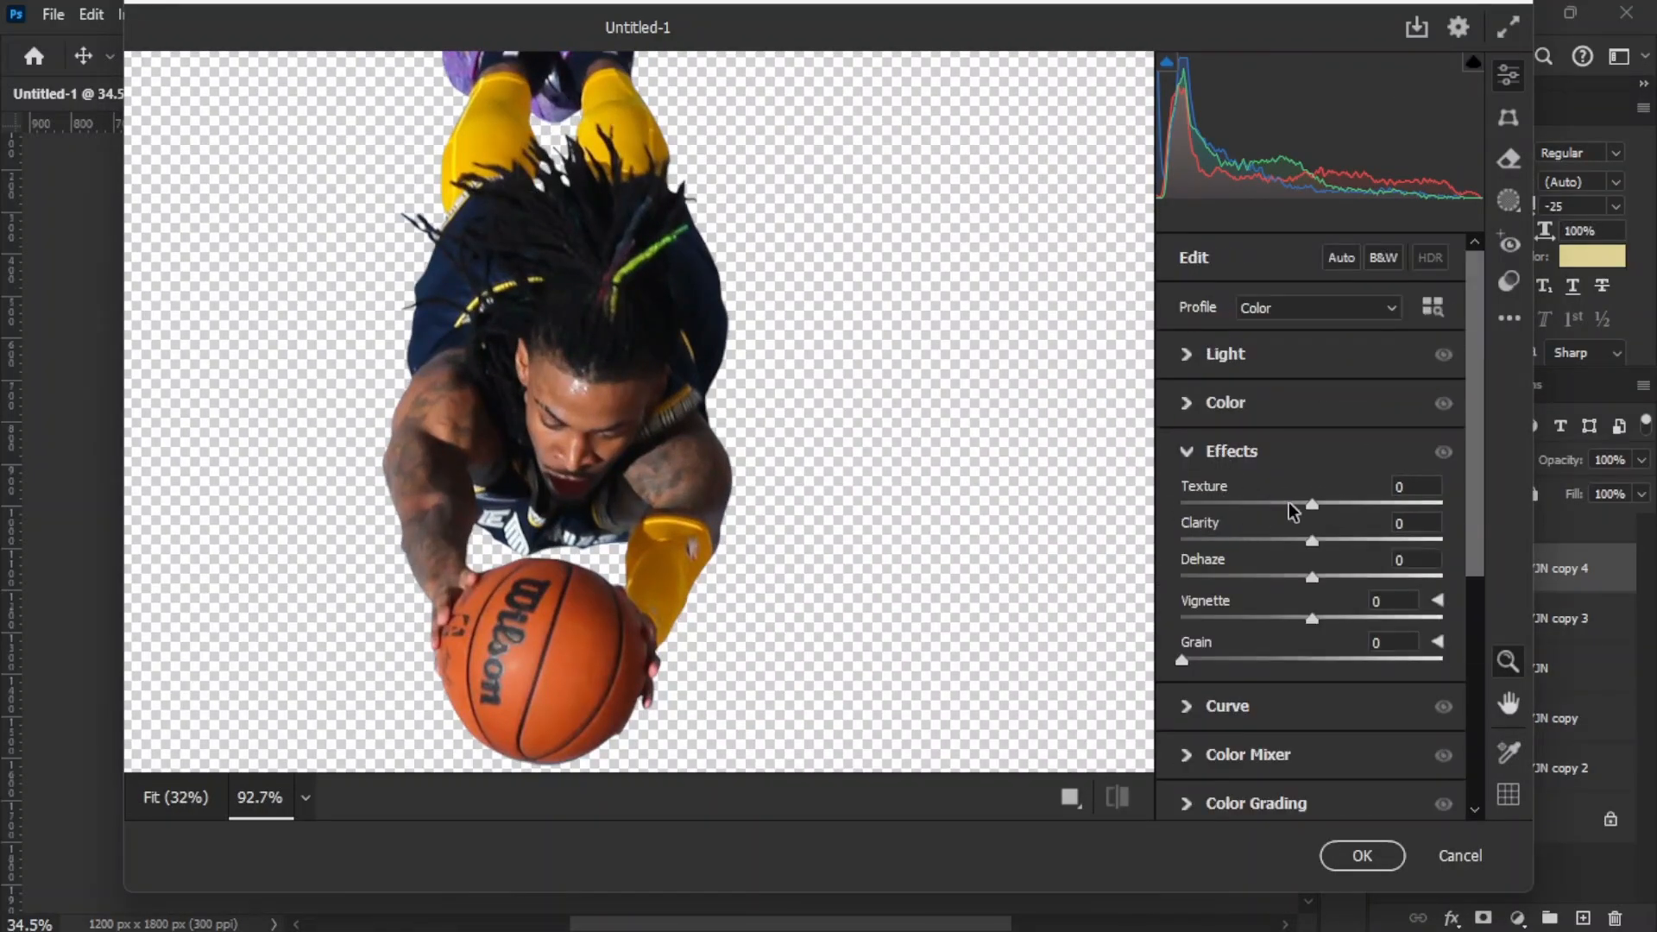
drag(1323, 501, 1343, 550)
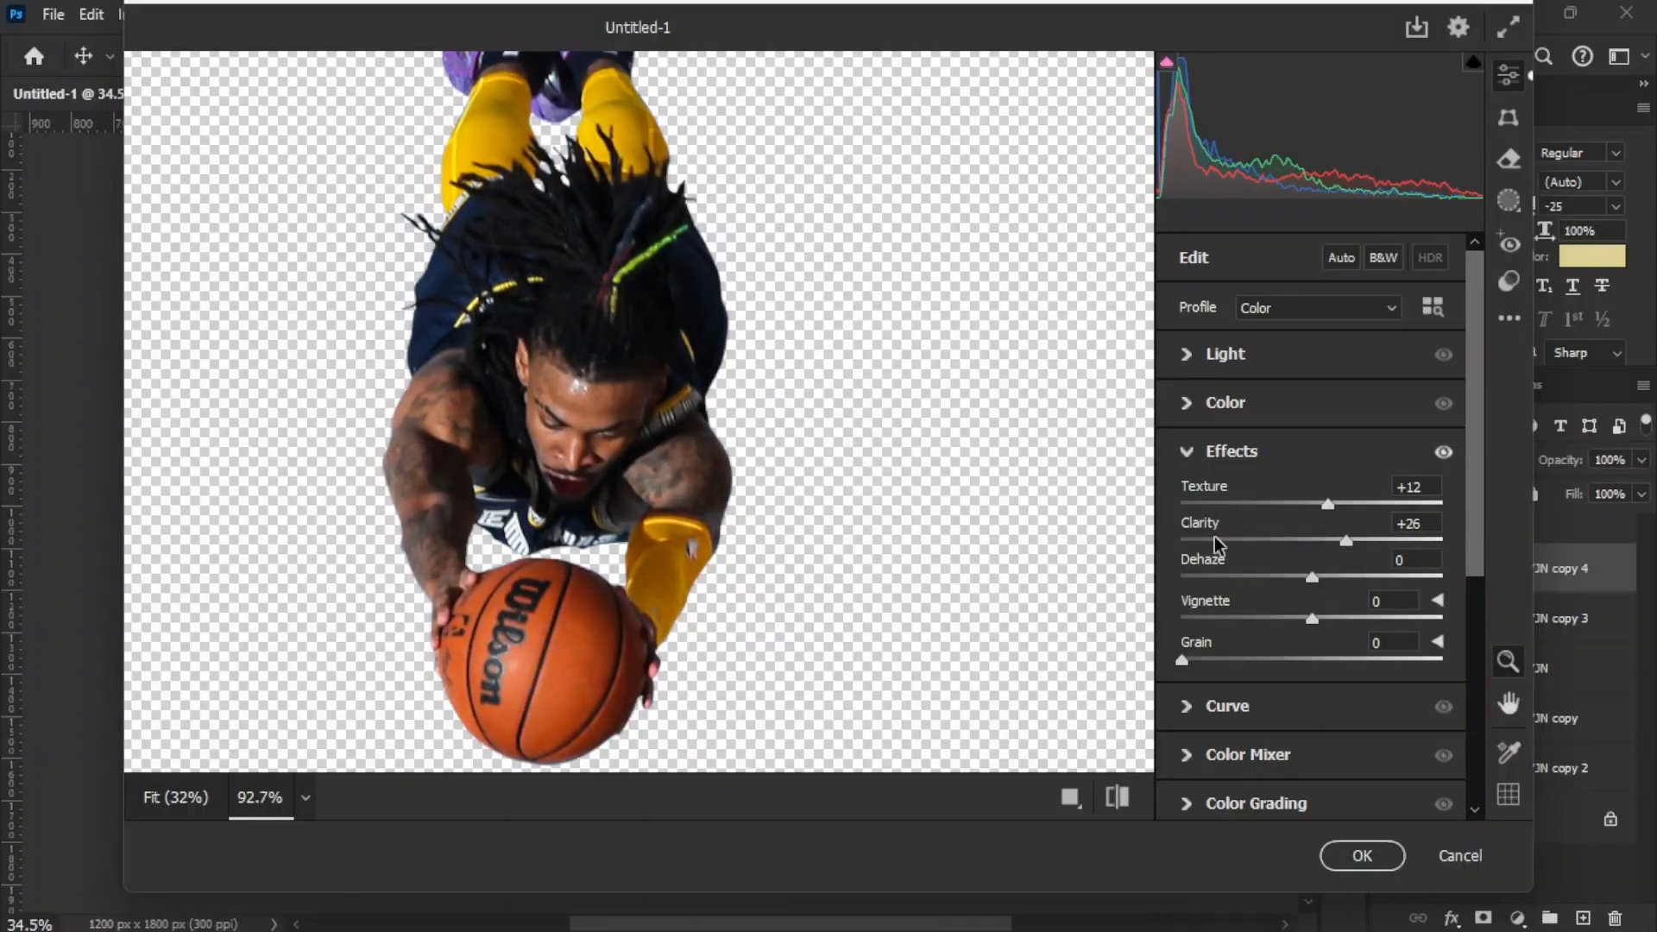
Step: Set the diving player's Detail adjustments to Sharpening 62, Noise Reduction 18 and Color Noise Reduction 8
click(1193, 457)
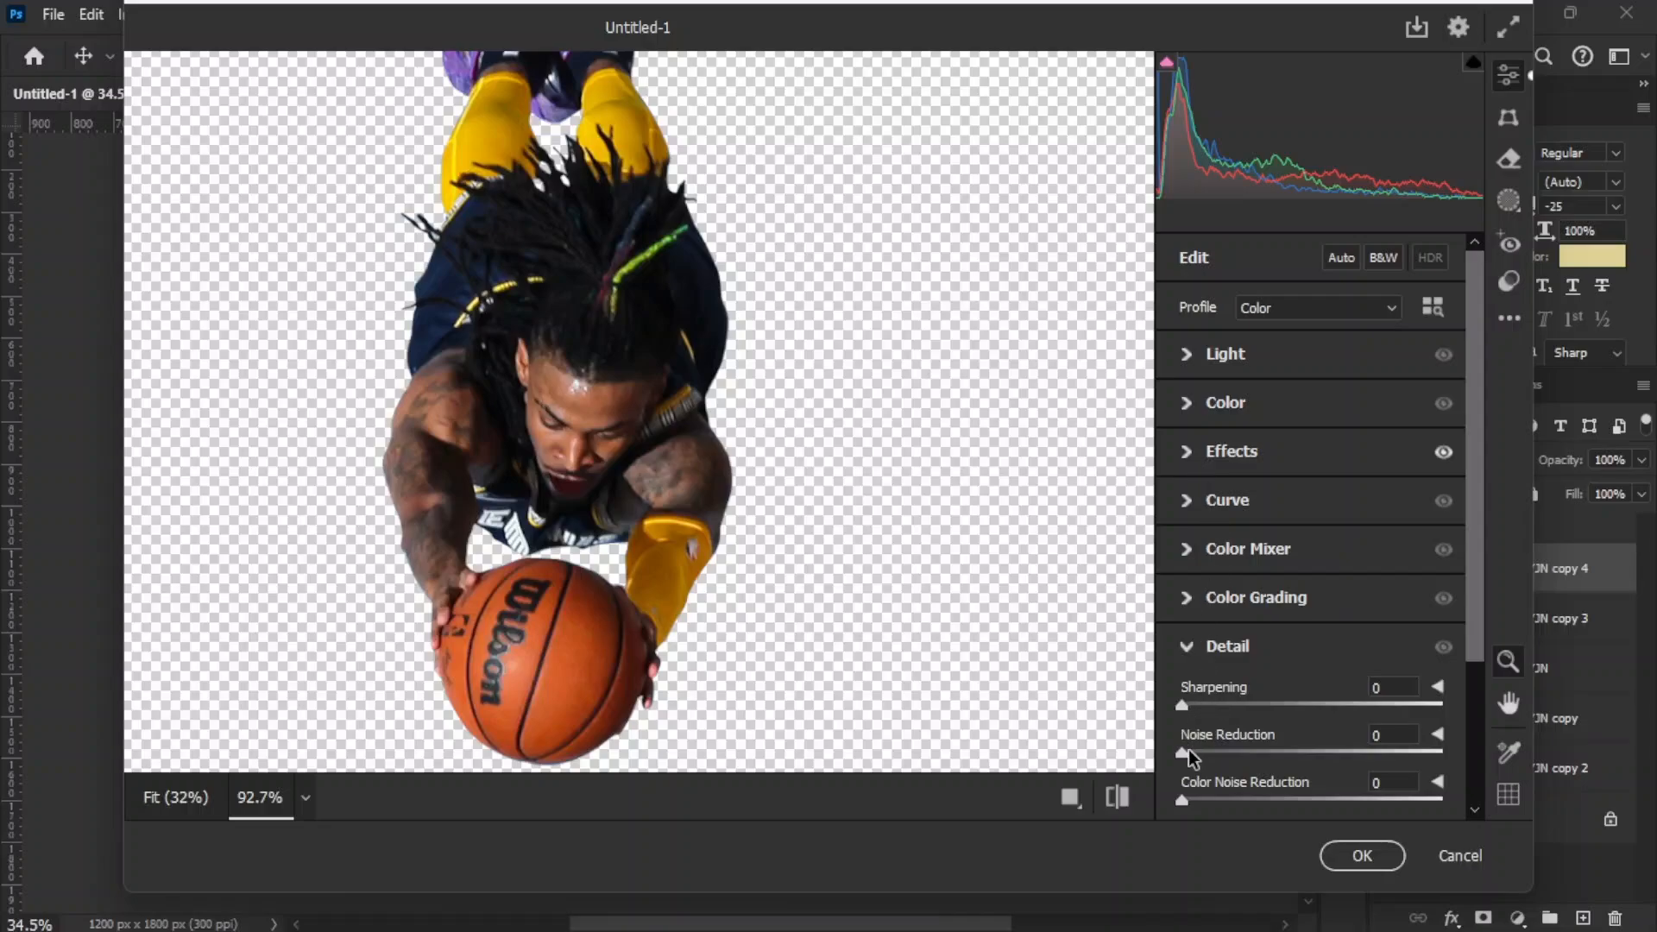
drag(1189, 749, 1292, 748)
drag(1220, 794, 1302, 787)
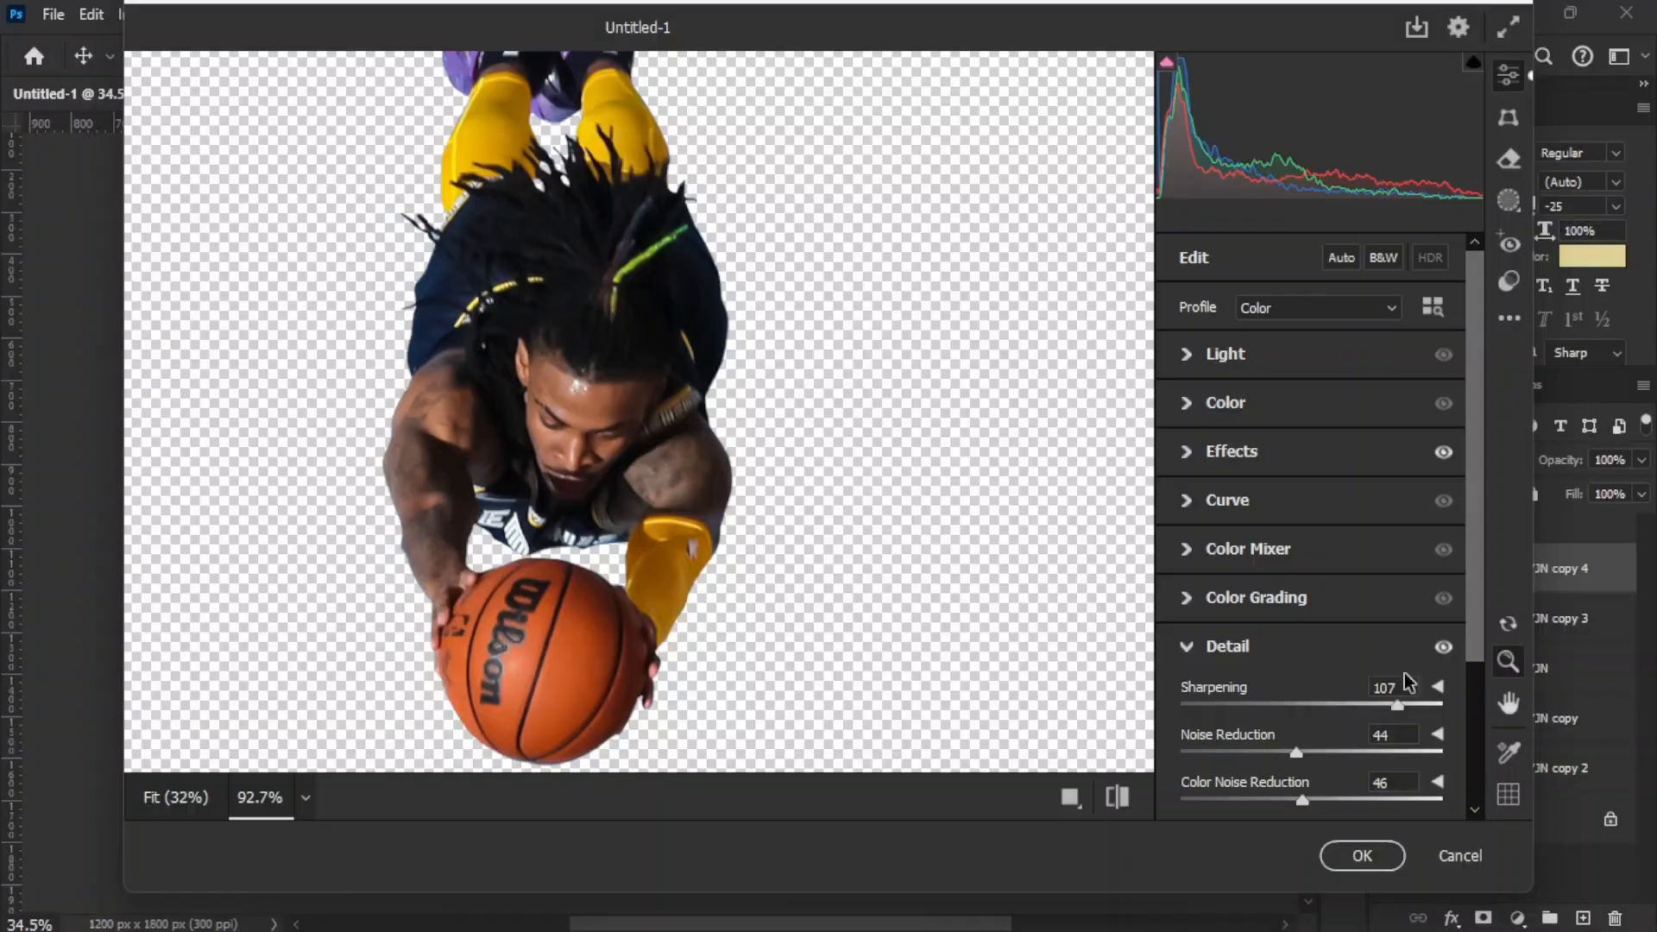
drag(1419, 705, 1381, 705)
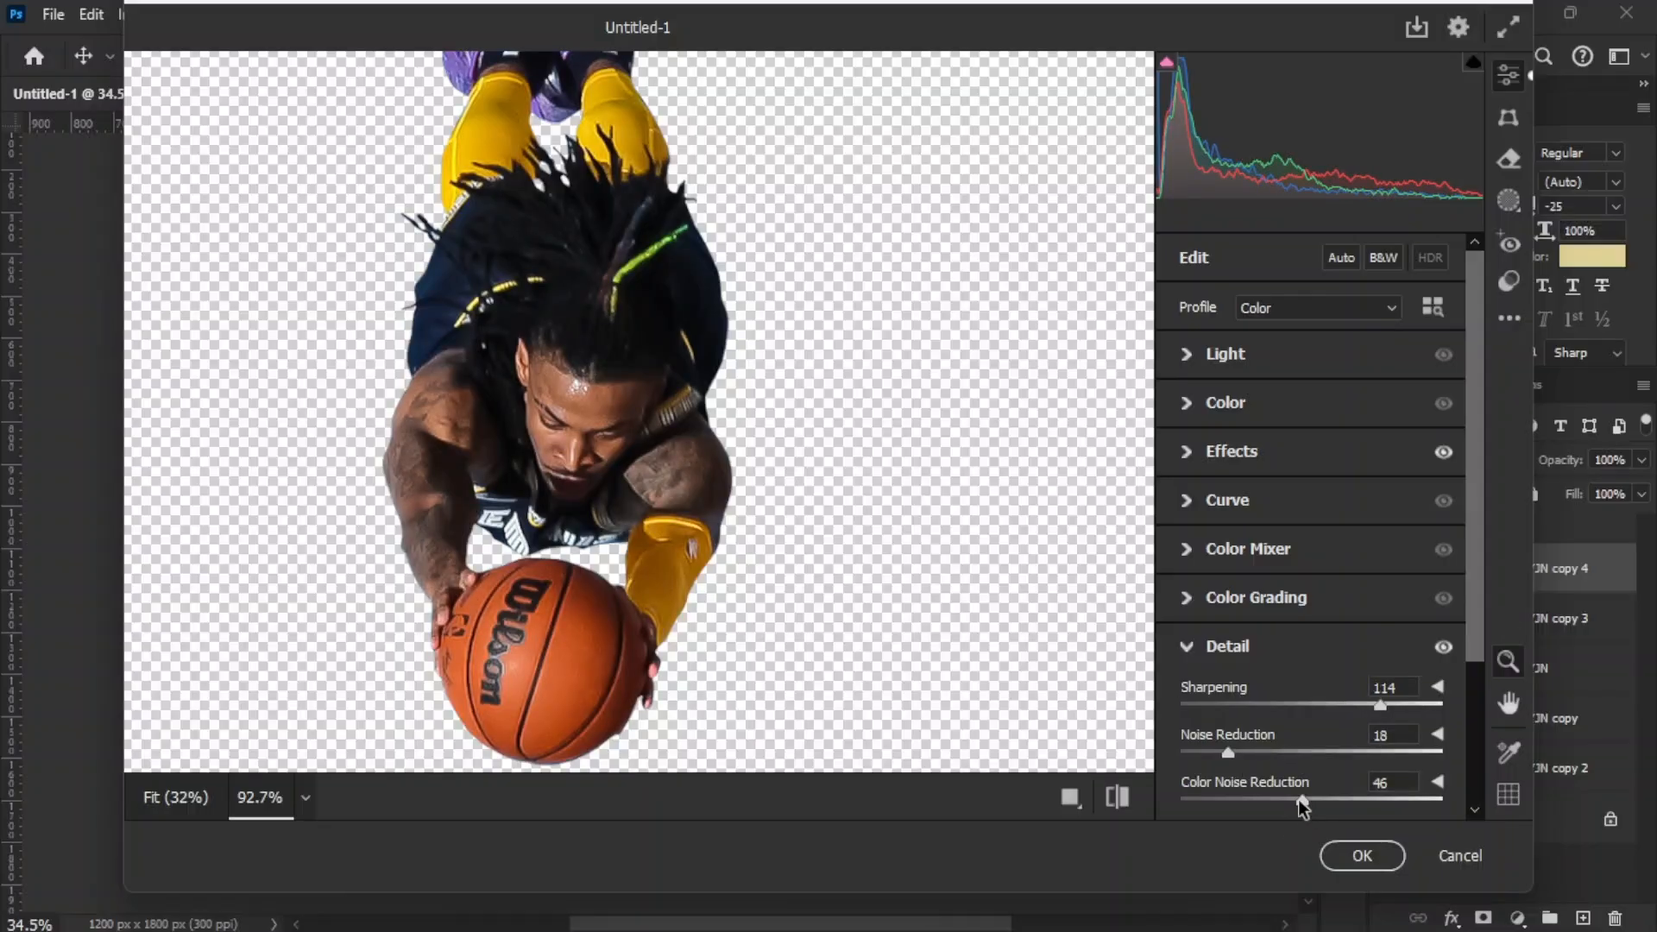
drag(1298, 799, 1205, 801)
click(1288, 706)
Step: Compare the diving player with and without the Detail and Effects adjustments, viewing it both up close and whole
scroll(549, 387, up, 1)
scroll(548, 386, down, 1)
scroll(555, 385, down, 1)
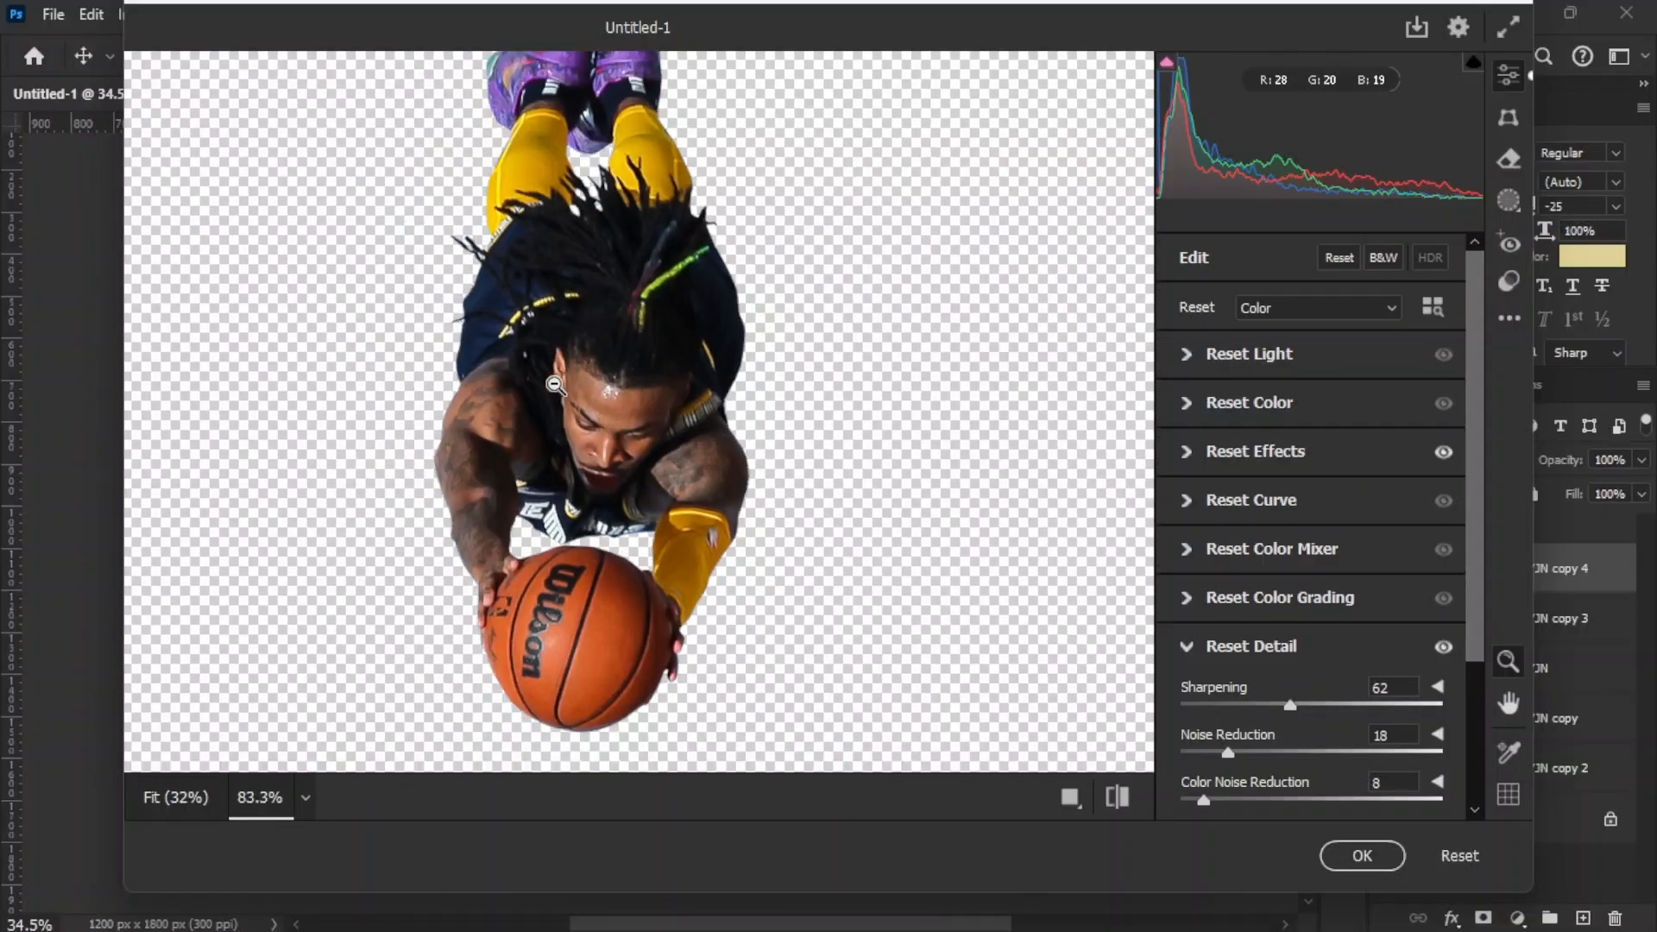
scroll(555, 385, down, 1)
click(1447, 648)
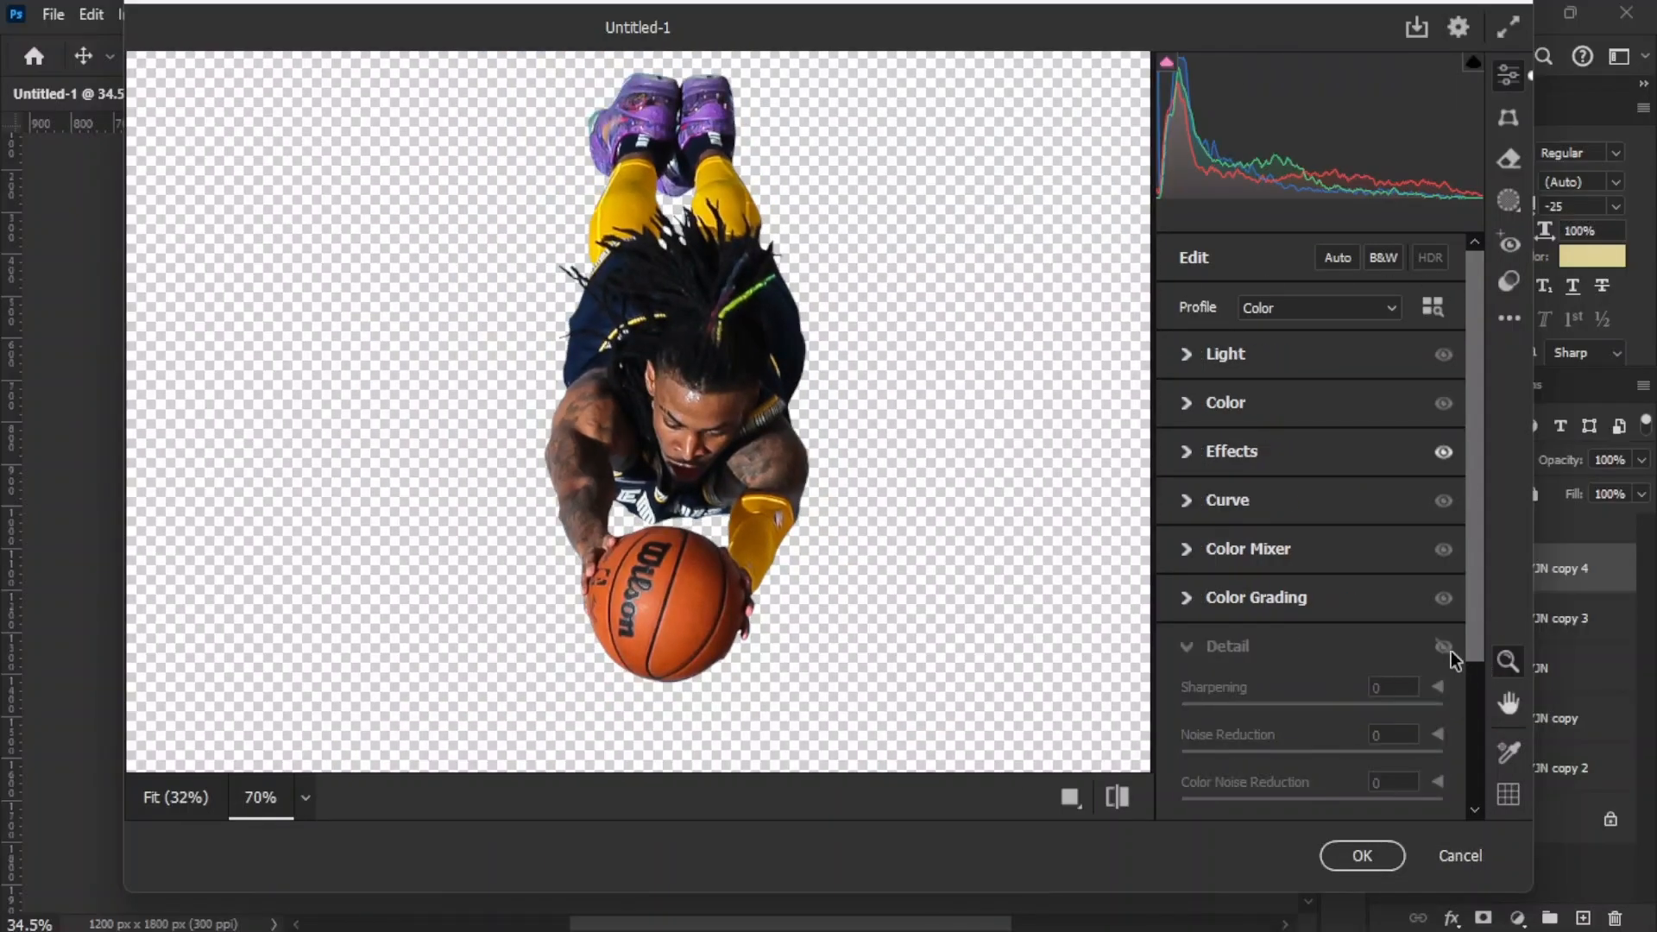
click(1446, 648)
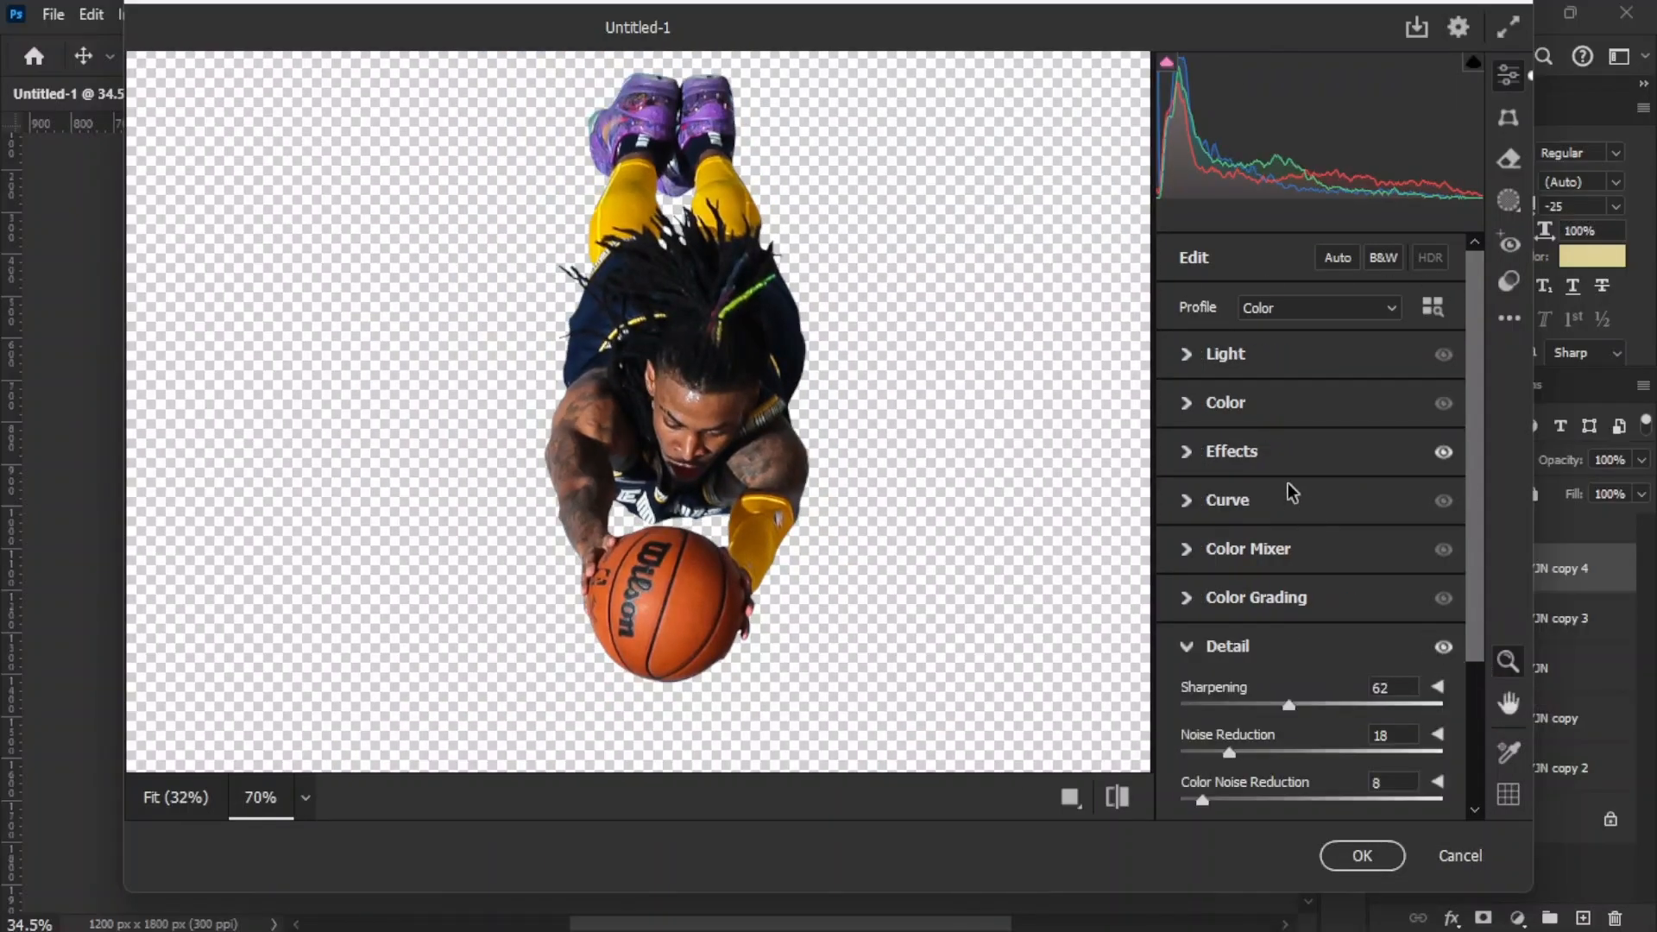
click(1189, 451)
click(1444, 458)
click(1444, 458)
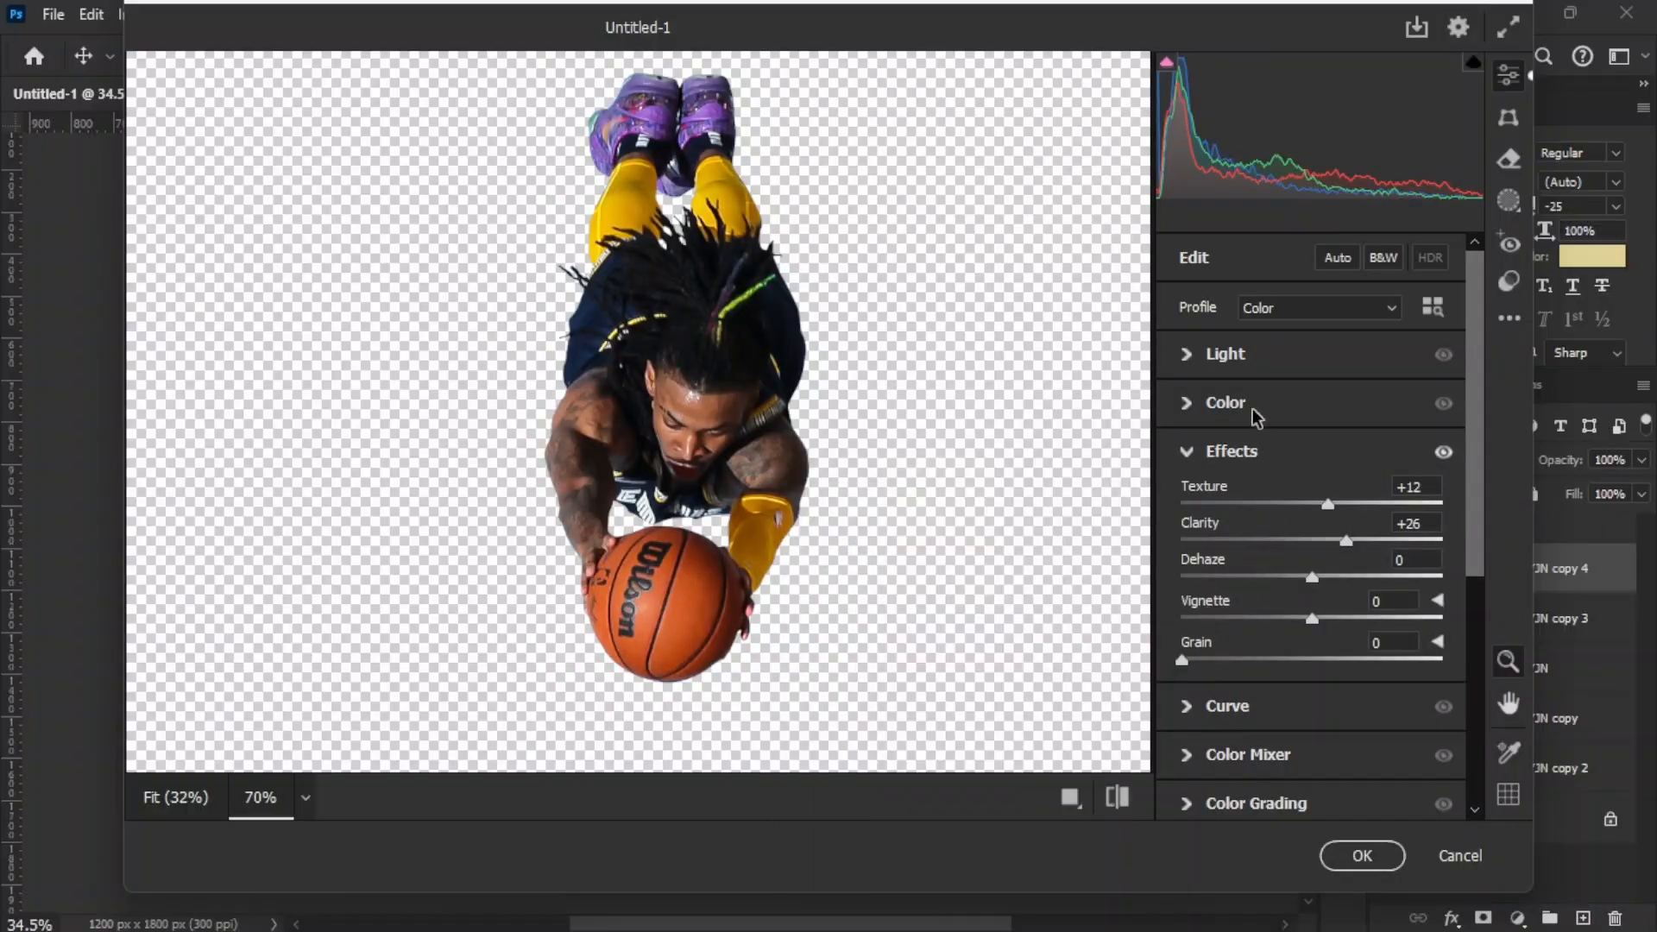
Step: Set the player's Shadows to -12, Contrast to +22, Blacks to +21 and Exposure to +0.30, and apply the Camera Raw filter
click(1200, 357)
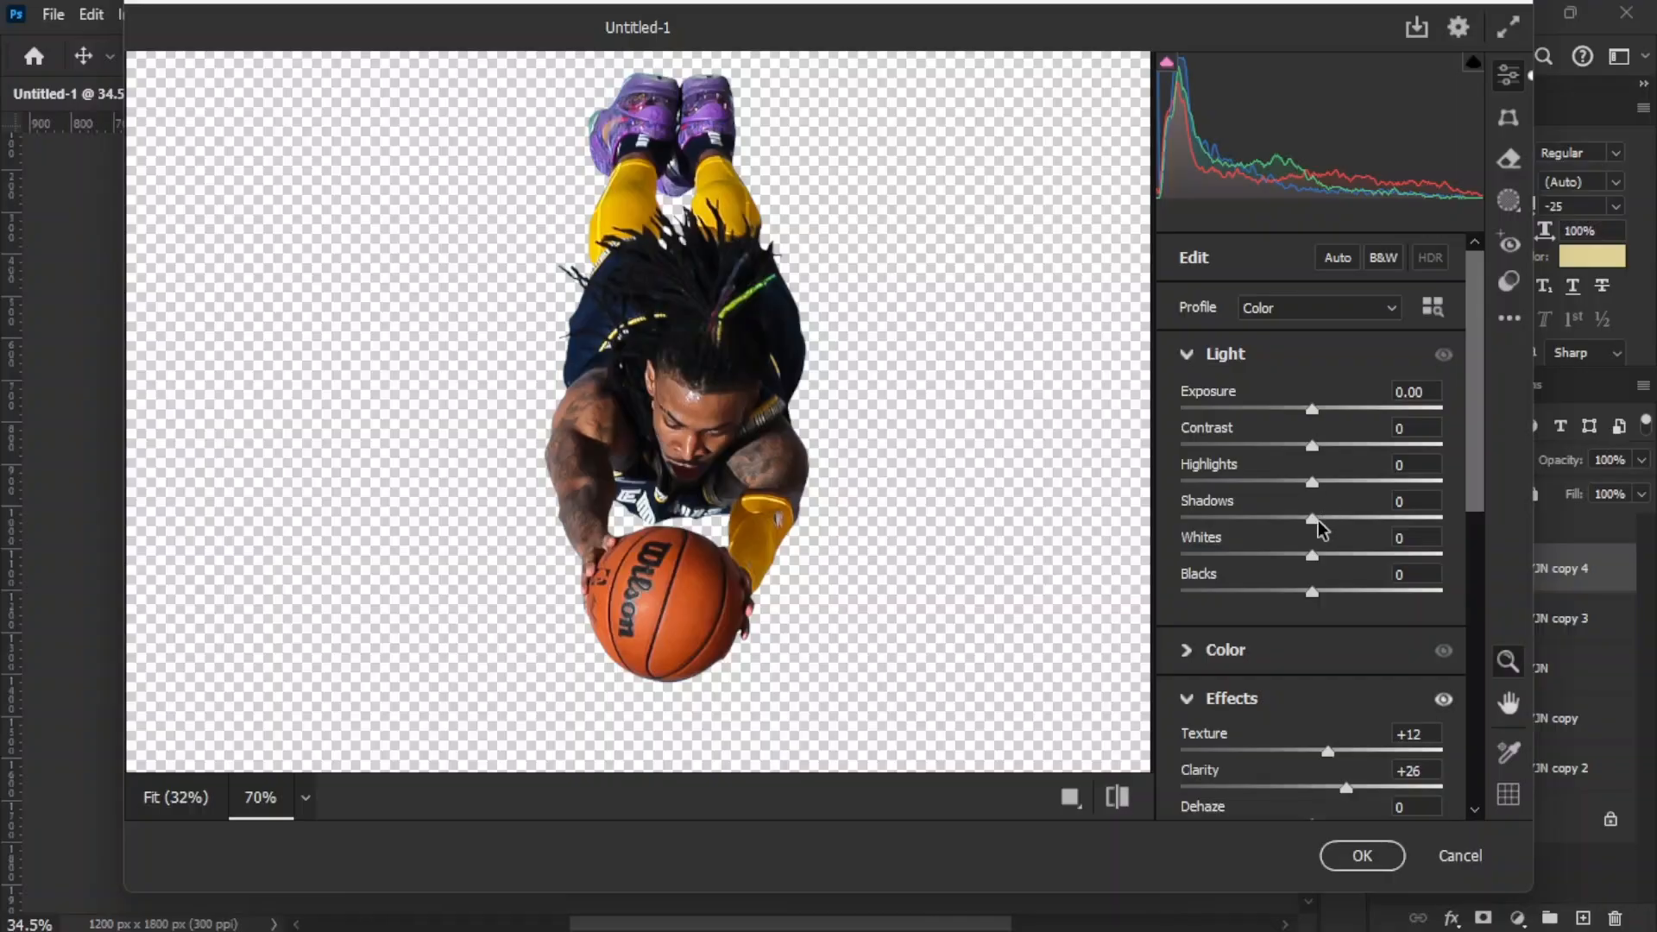
mouse_move(1318, 521)
mouse_down()
mouse_move(1395, 525)
mouse_move(1261, 534)
mouse_move(1333, 515)
mouse_move(1303, 532)
mouse_up()
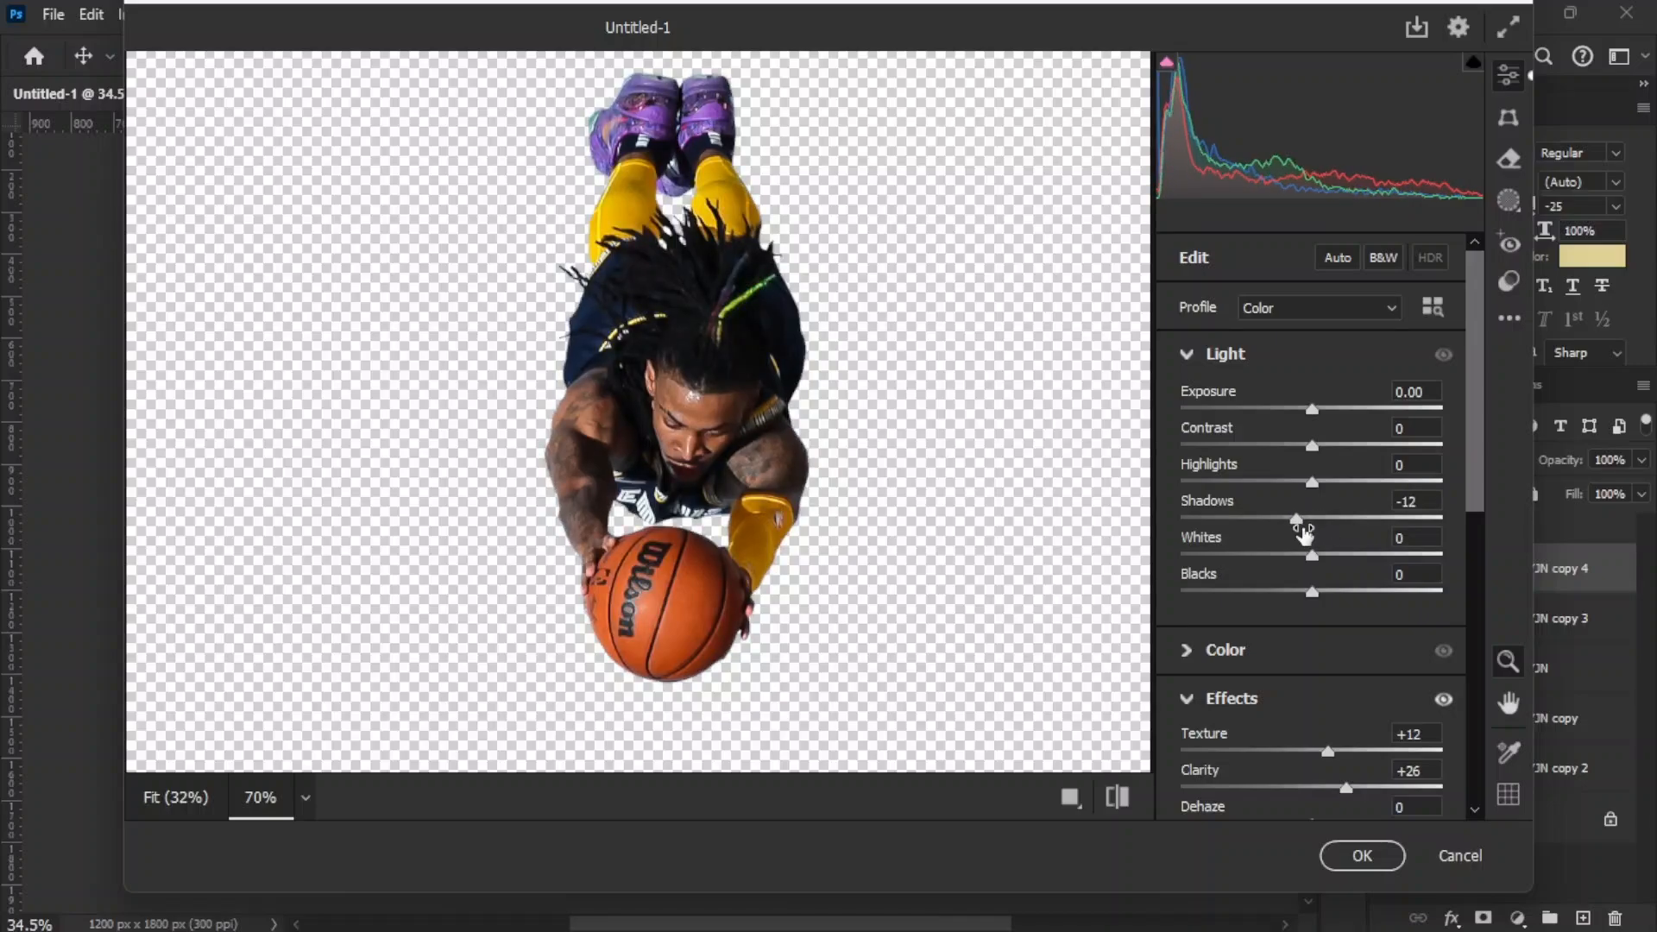
mouse_move(1316, 447)
mouse_down()
mouse_move(1369, 451)
mouse_move(1340, 446)
mouse_up()
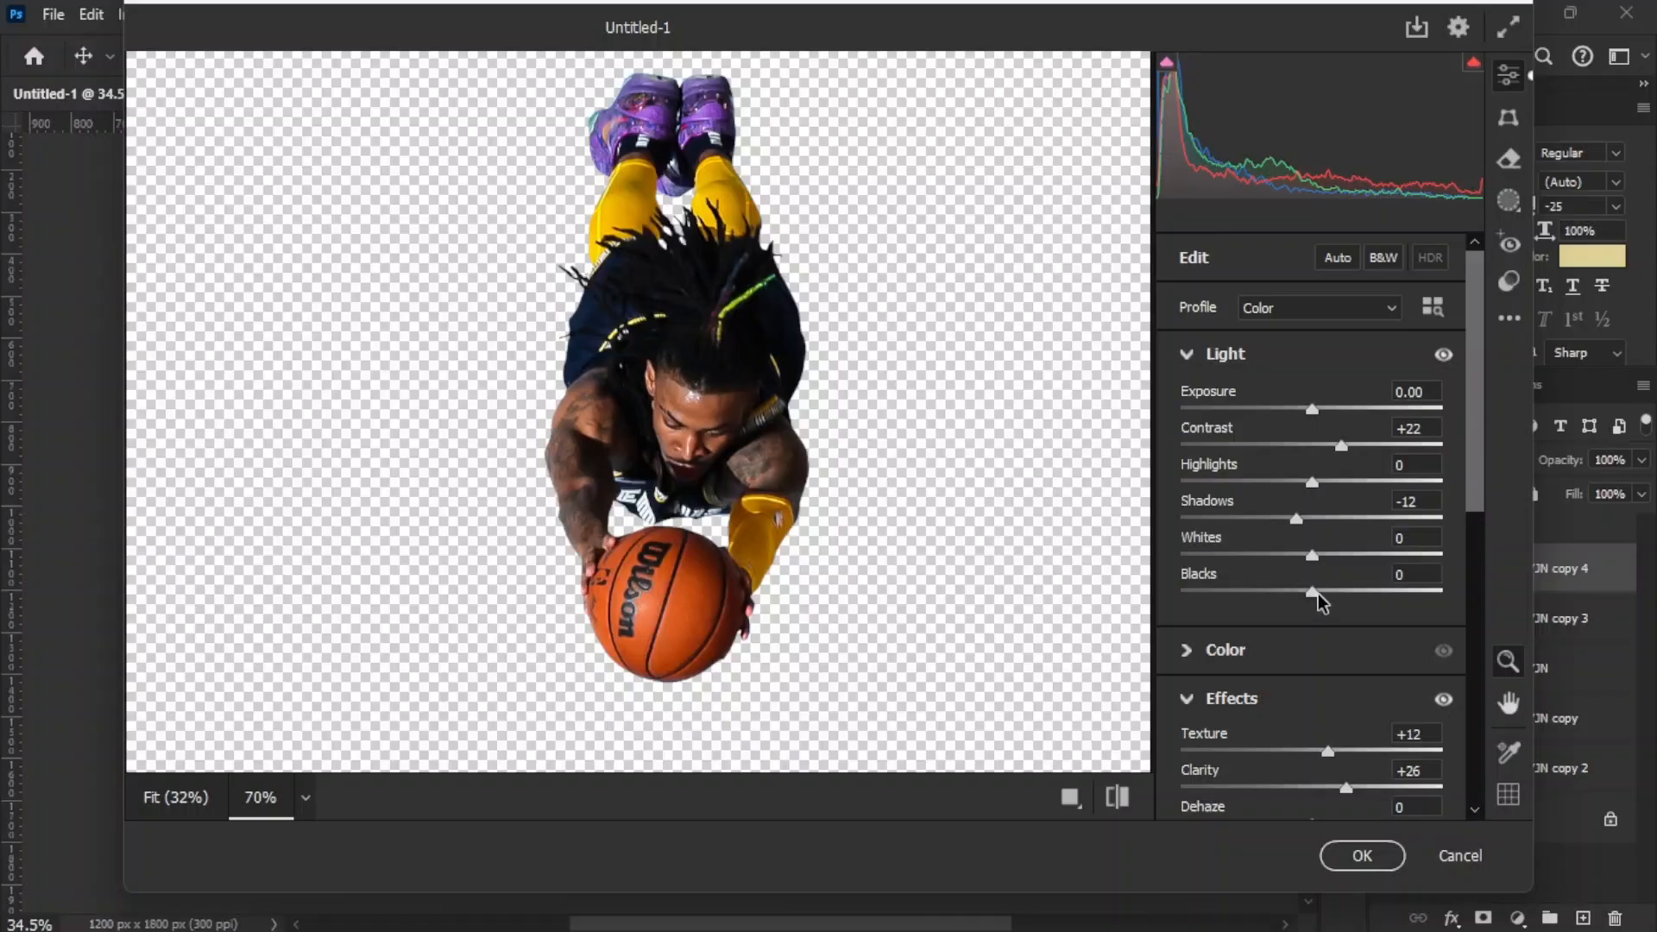
mouse_move(1318, 593)
mouse_down()
mouse_move(1376, 592)
mouse_move(1345, 583)
mouse_up()
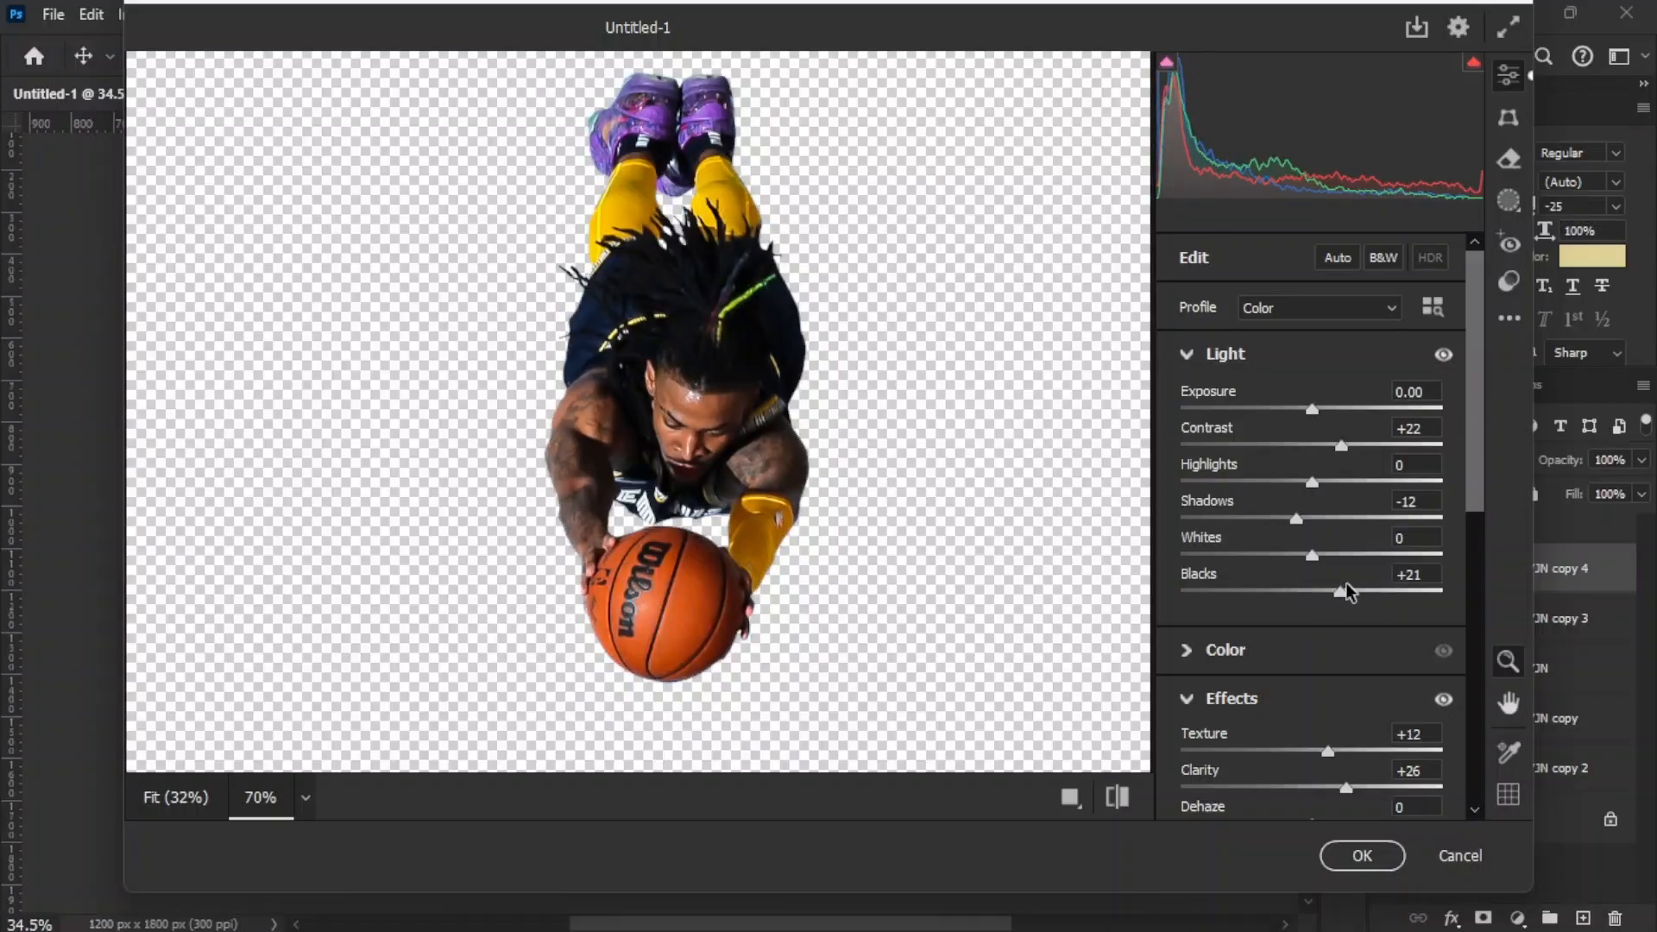
drag(1314, 407, 1318, 407)
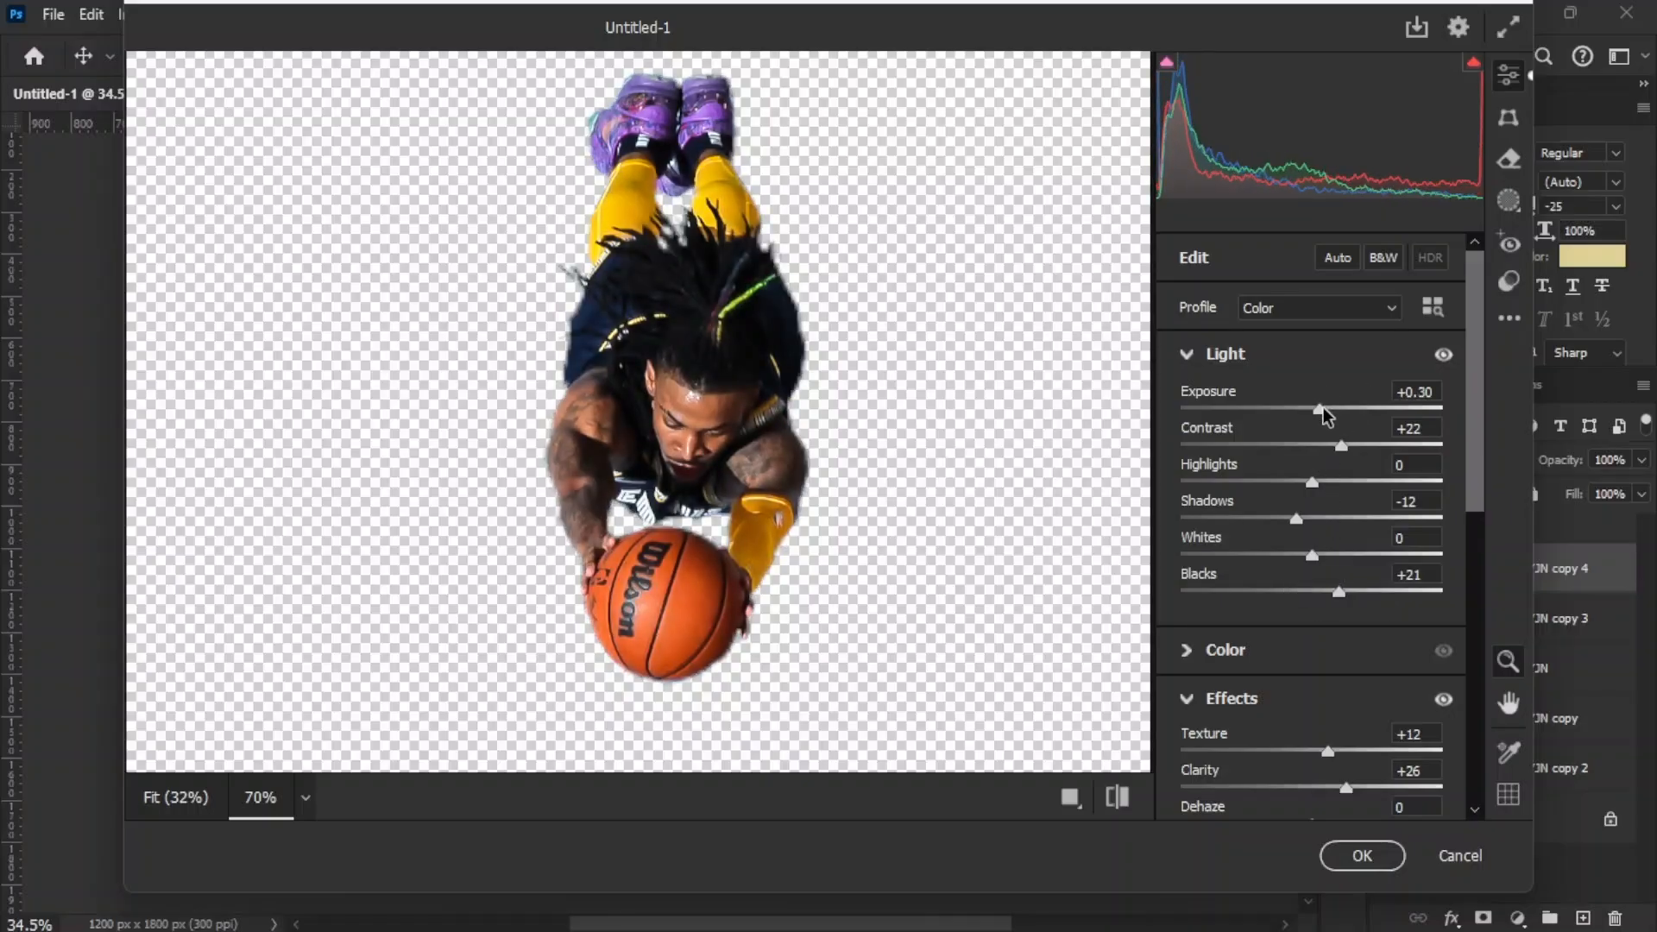
click(1363, 857)
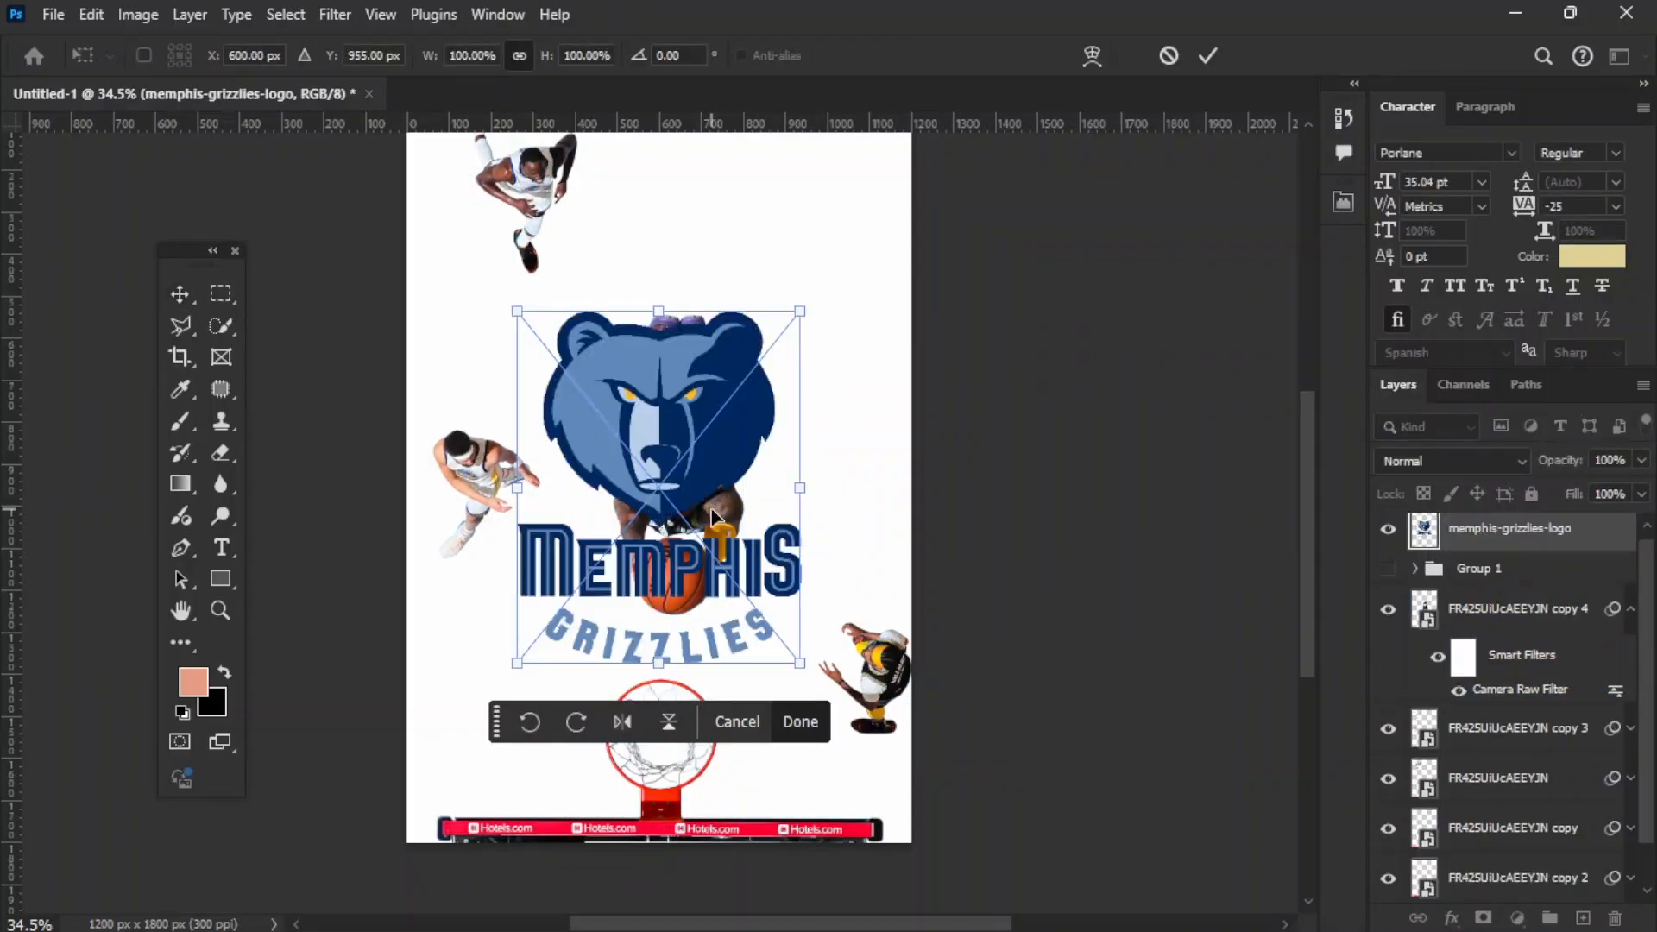
Step: Place the memphis-grizzlies-logo on the page, sample the bear's light blue as foreground color, and hide the logo layer
key(Return)
key(i)
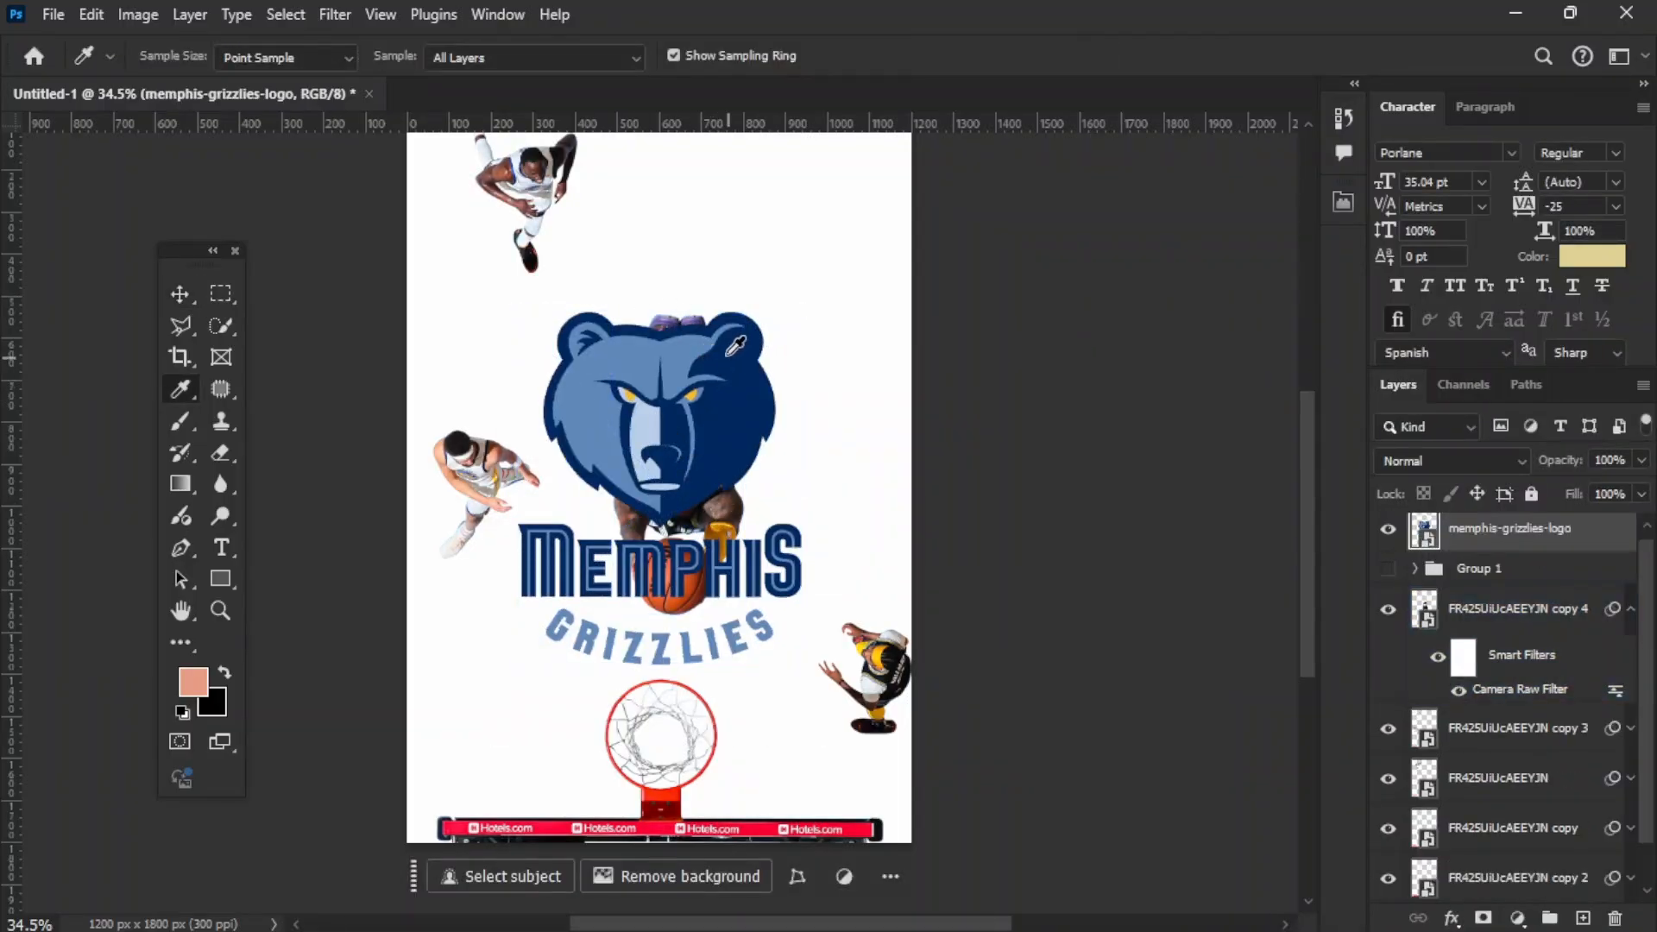
click(692, 343)
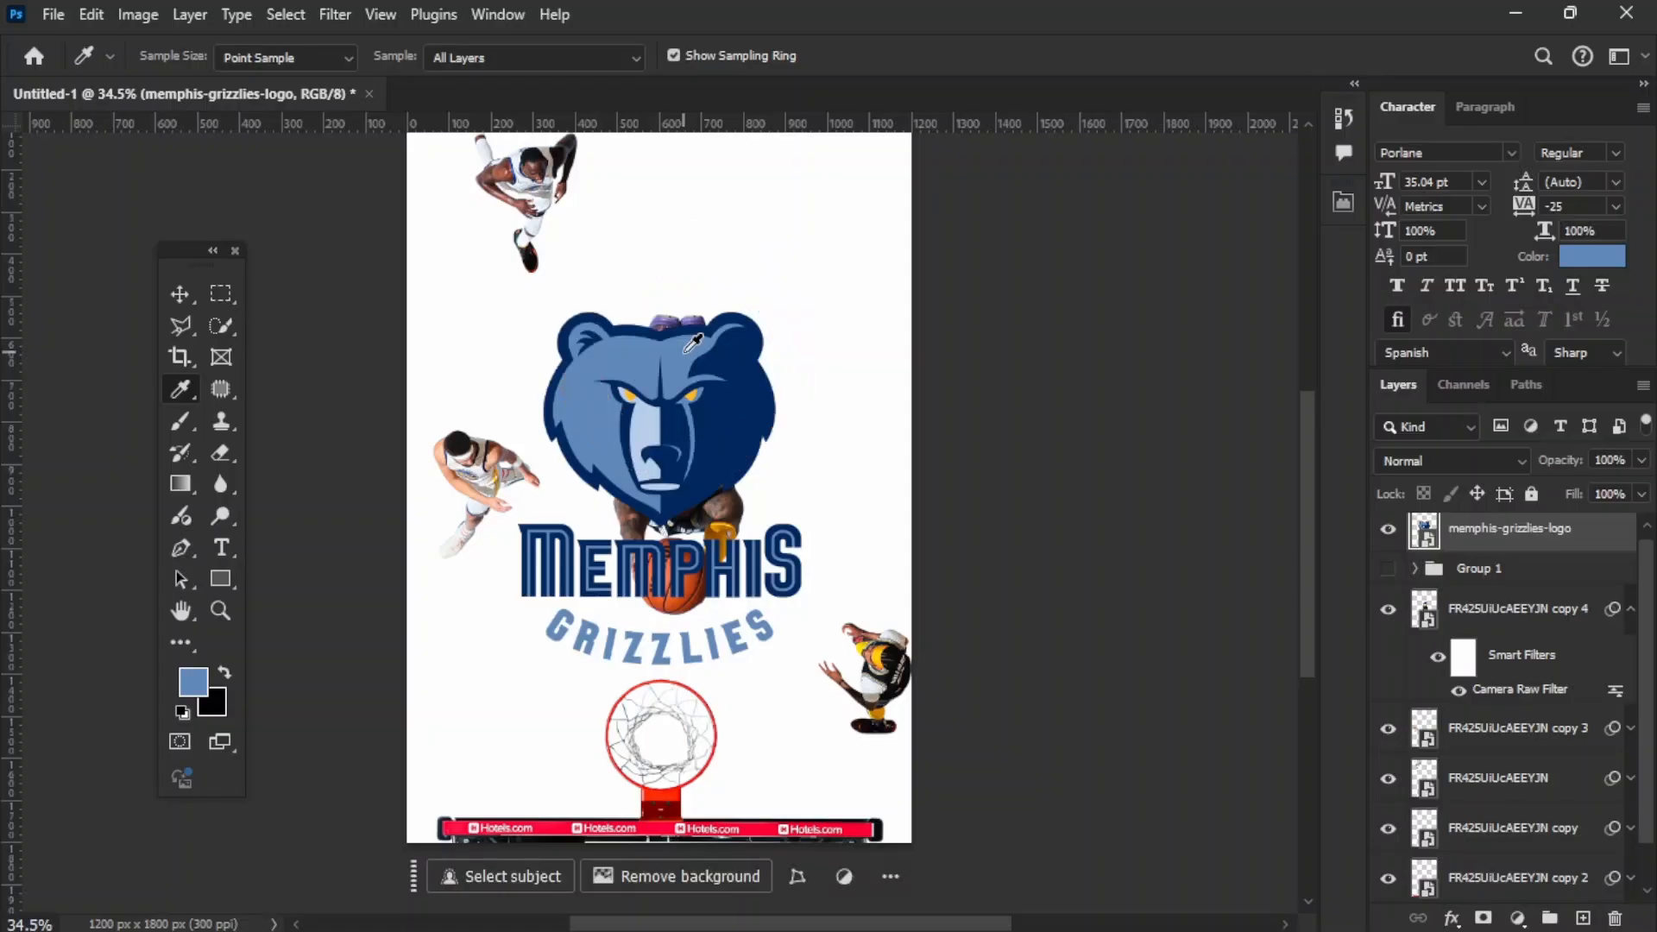
key(v)
click(1388, 529)
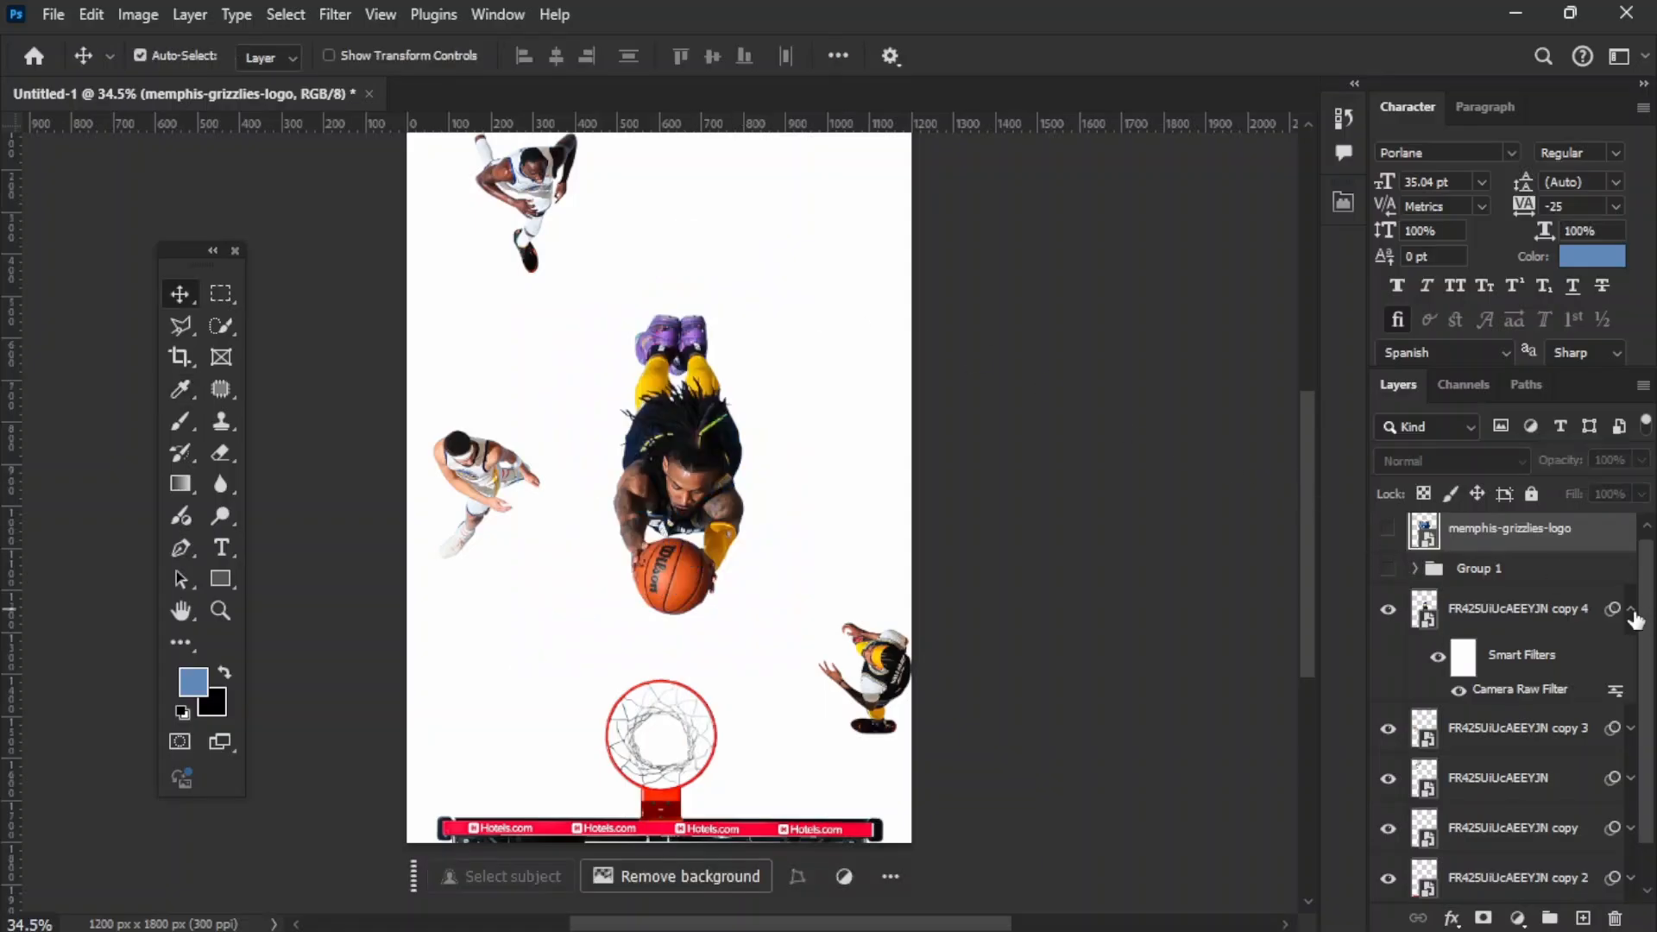
Step: Add a Solid Color fill layer directly above the Background using the sampled blue #6189b9
scroll(1644, 638, down, 1)
click(1493, 877)
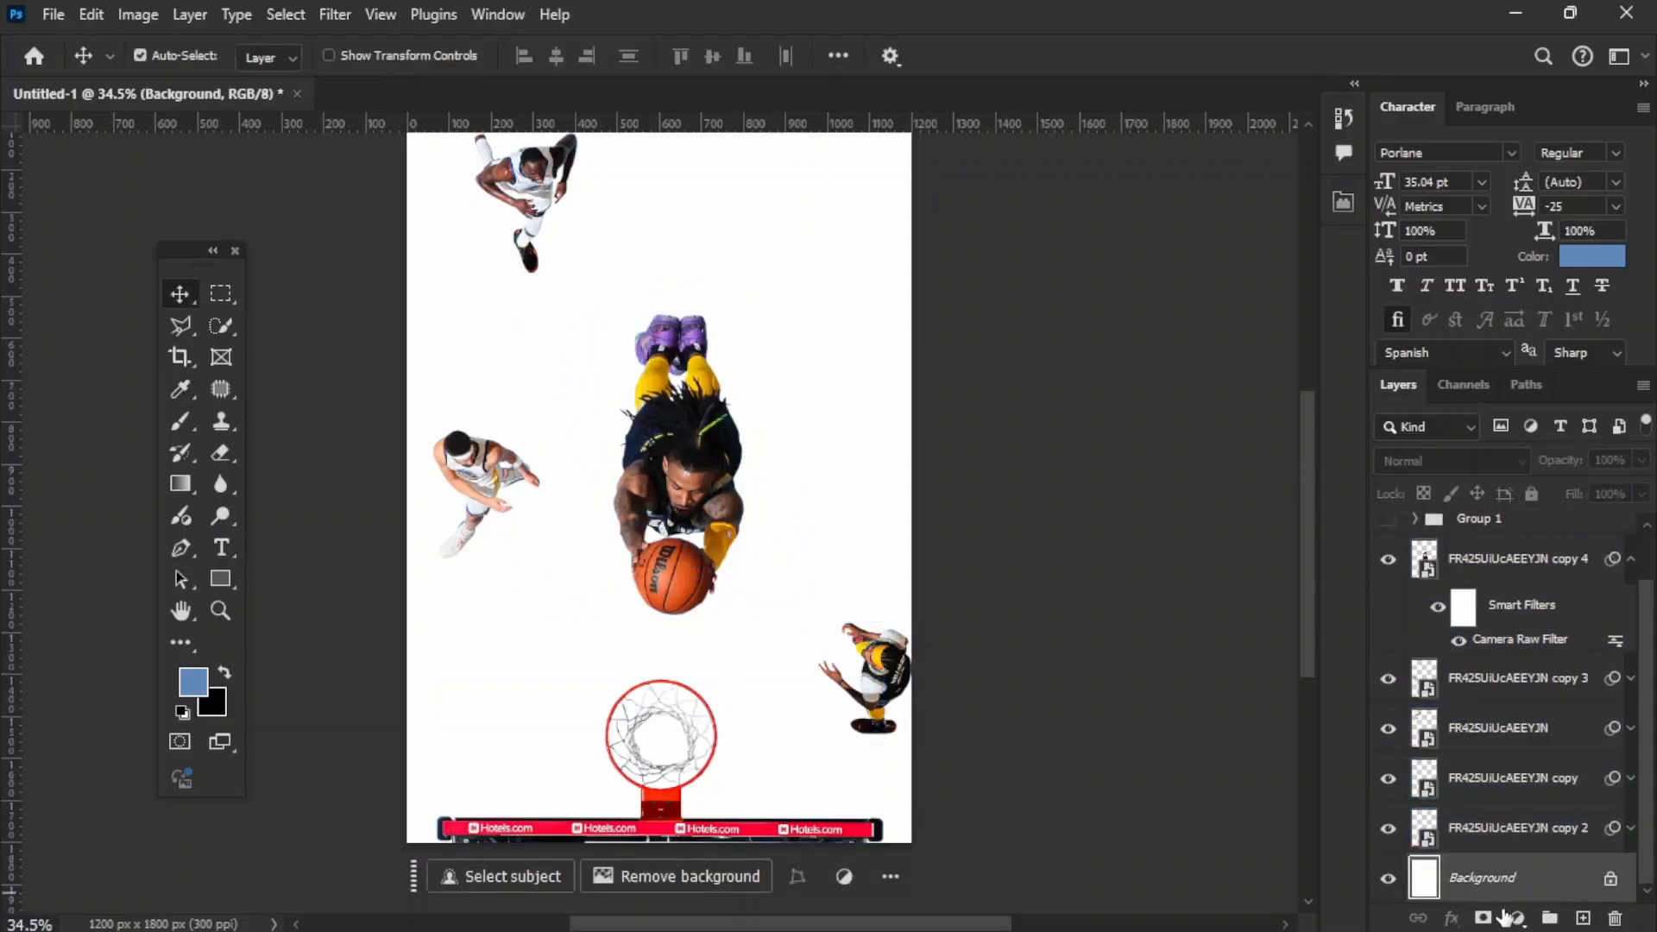
click(1517, 918)
click(1463, 486)
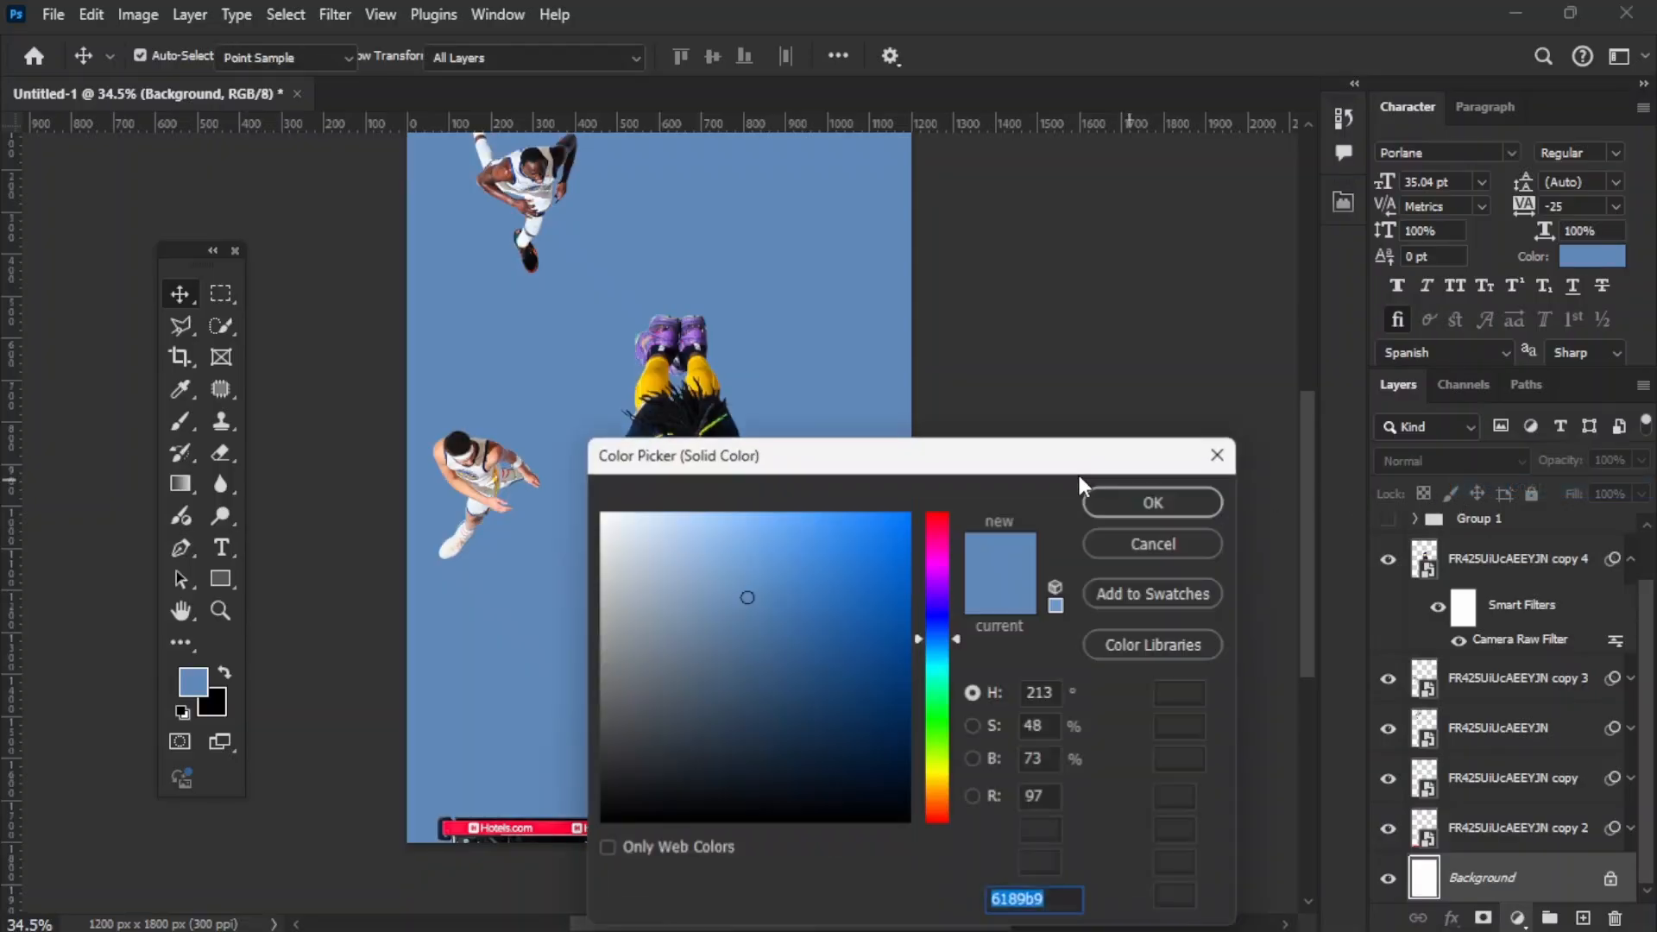
click(1188, 507)
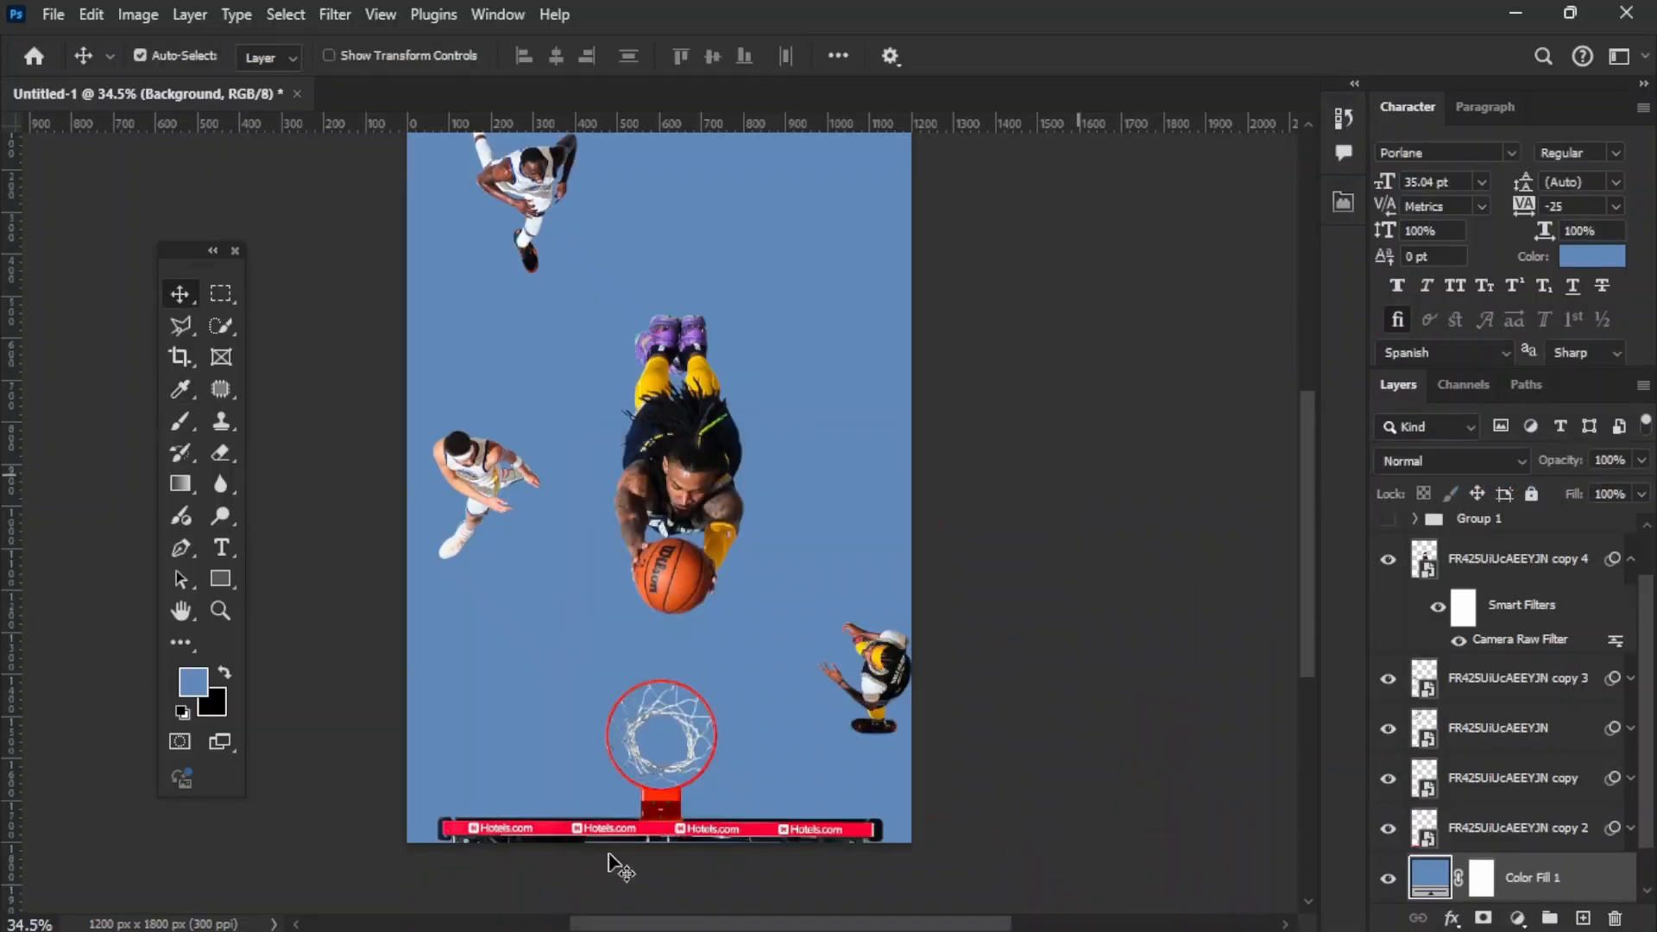
Step: Show the logo layer again and lighten the background fill color to #689cdb
scroll(1408, 573, up, 1)
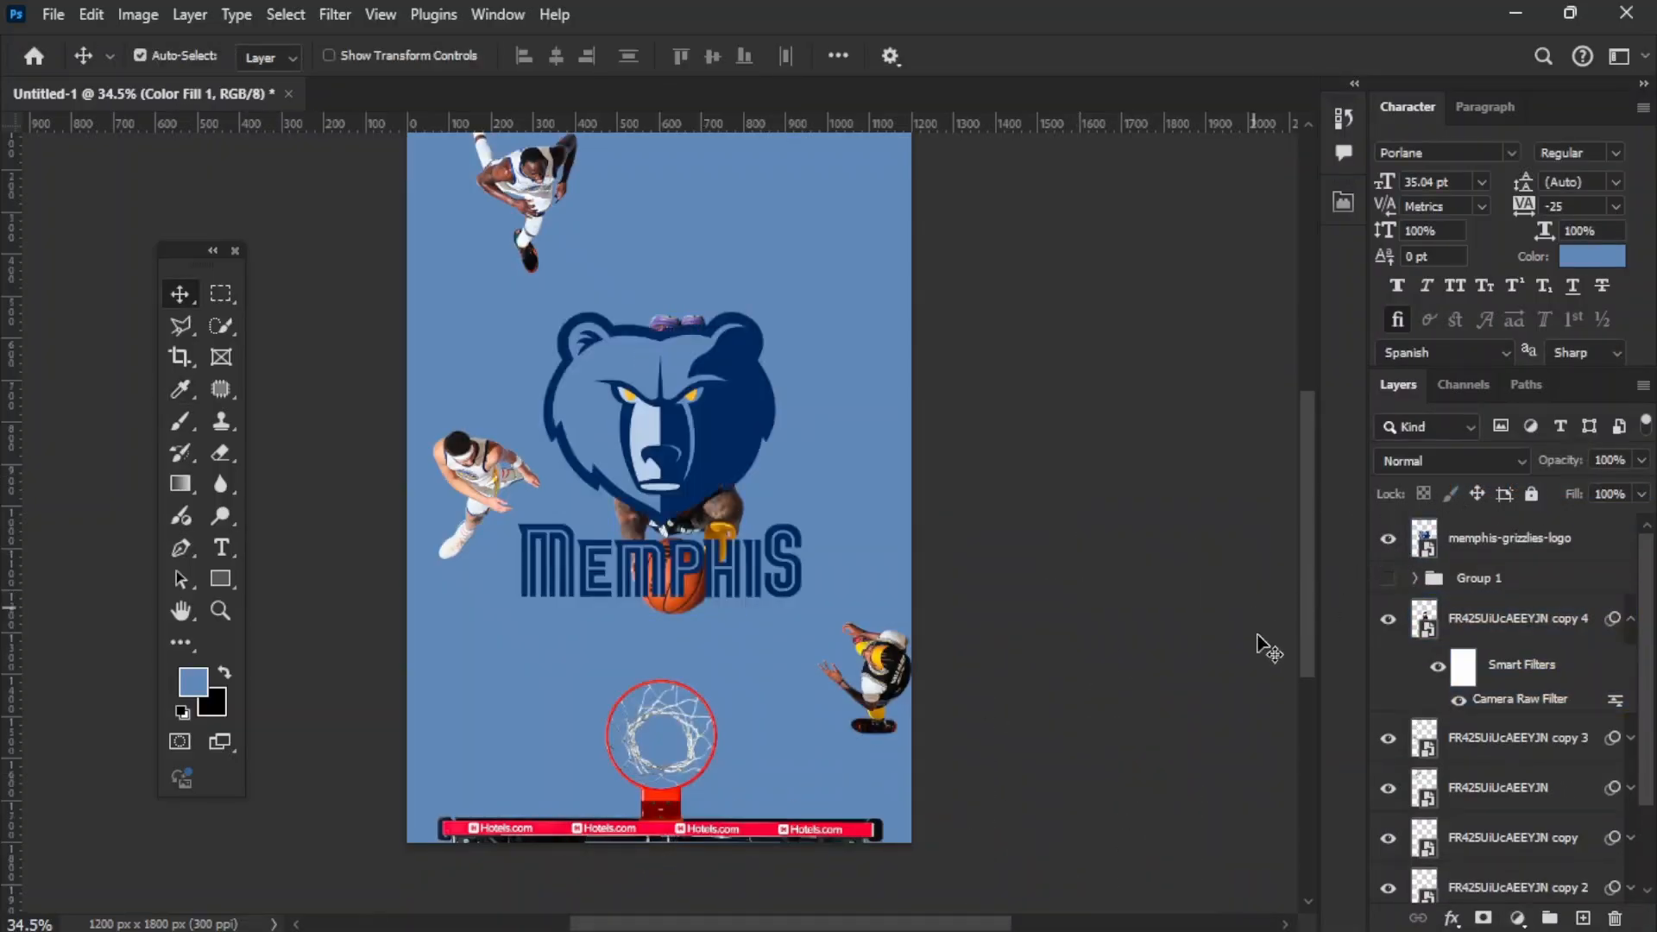
scroll(1364, 780, down, 2)
scroll(1419, 829, down, 2)
double_click(1424, 833)
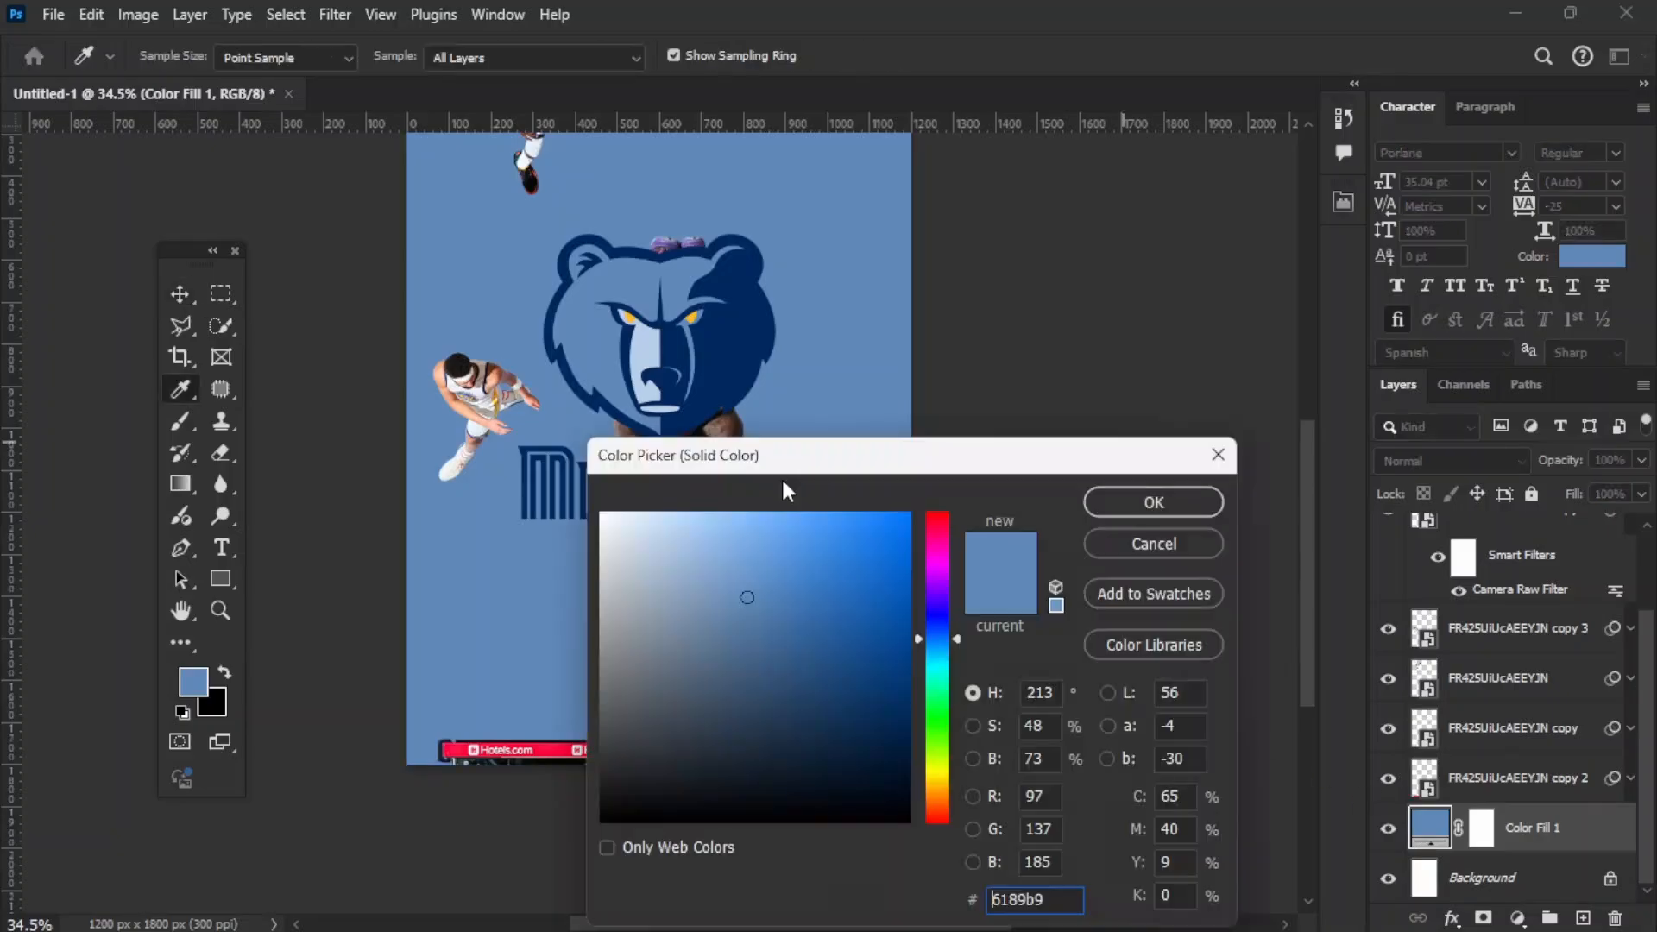
drag(780, 476, 1059, 480)
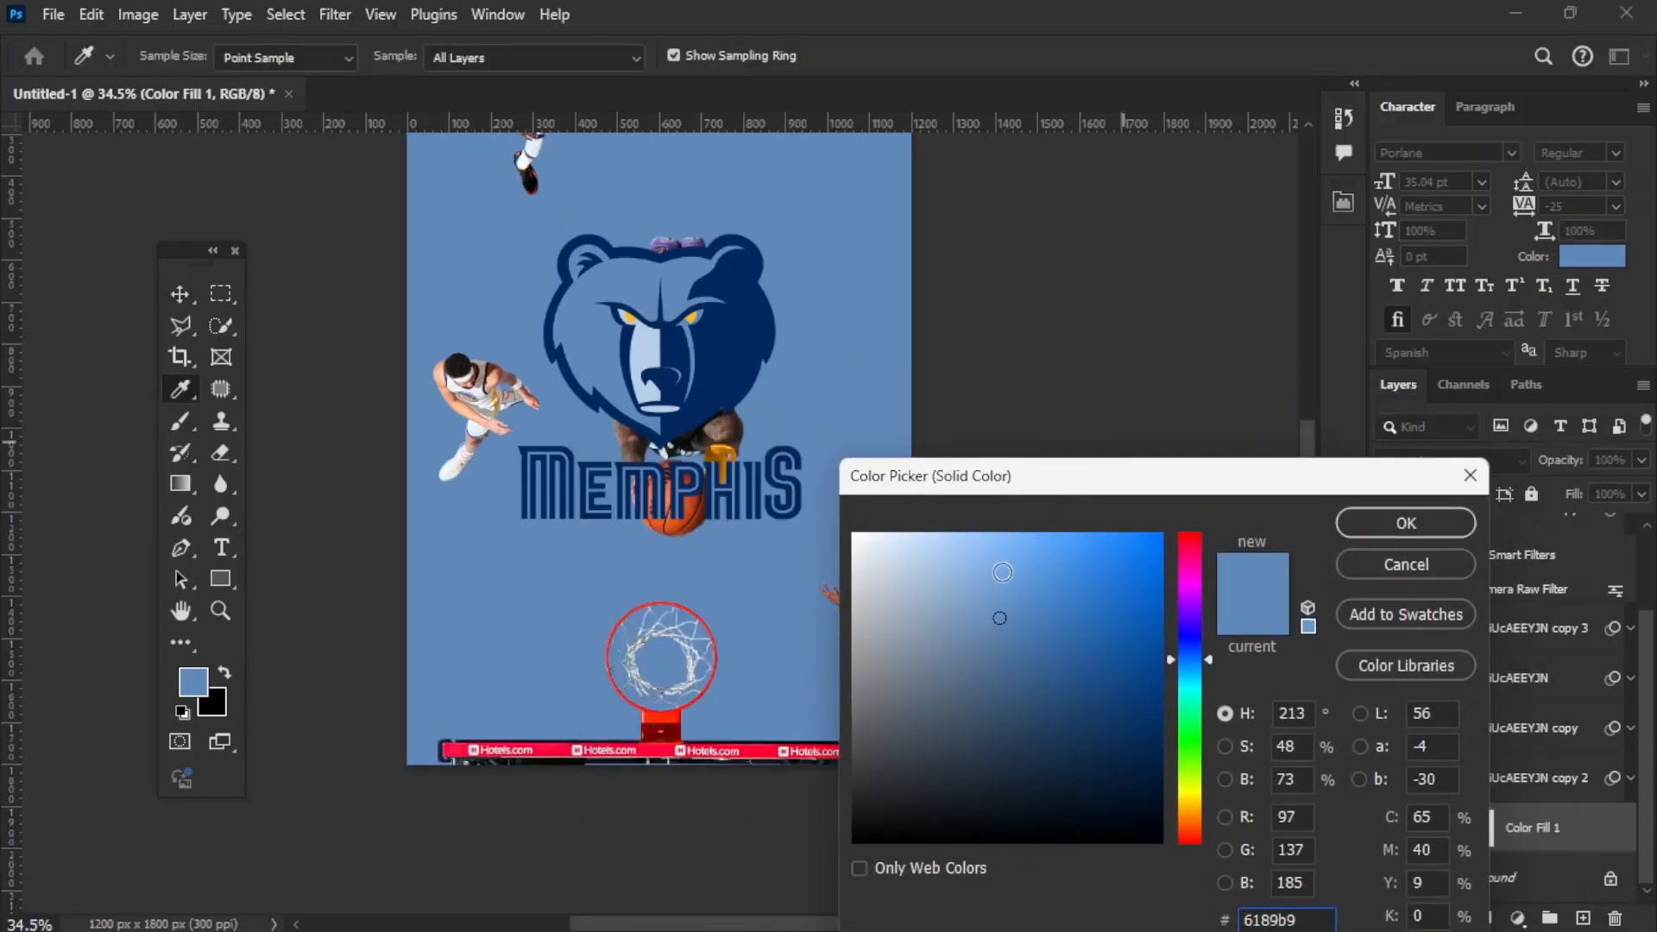
drag(1007, 598, 1011, 572)
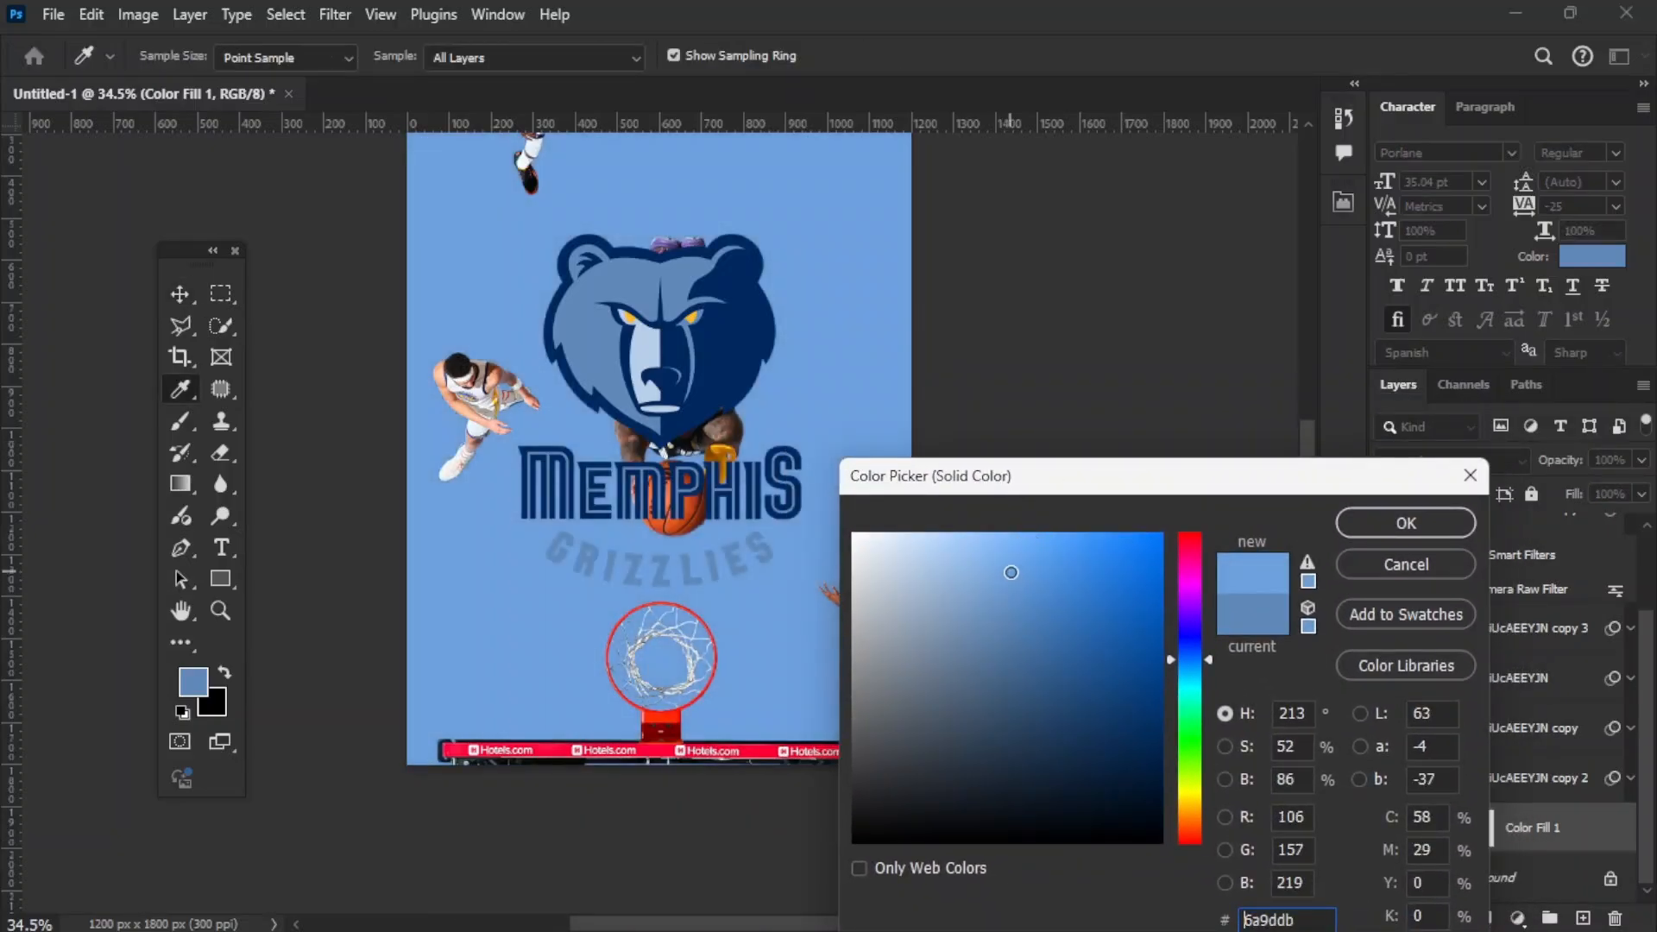
click(1406, 523)
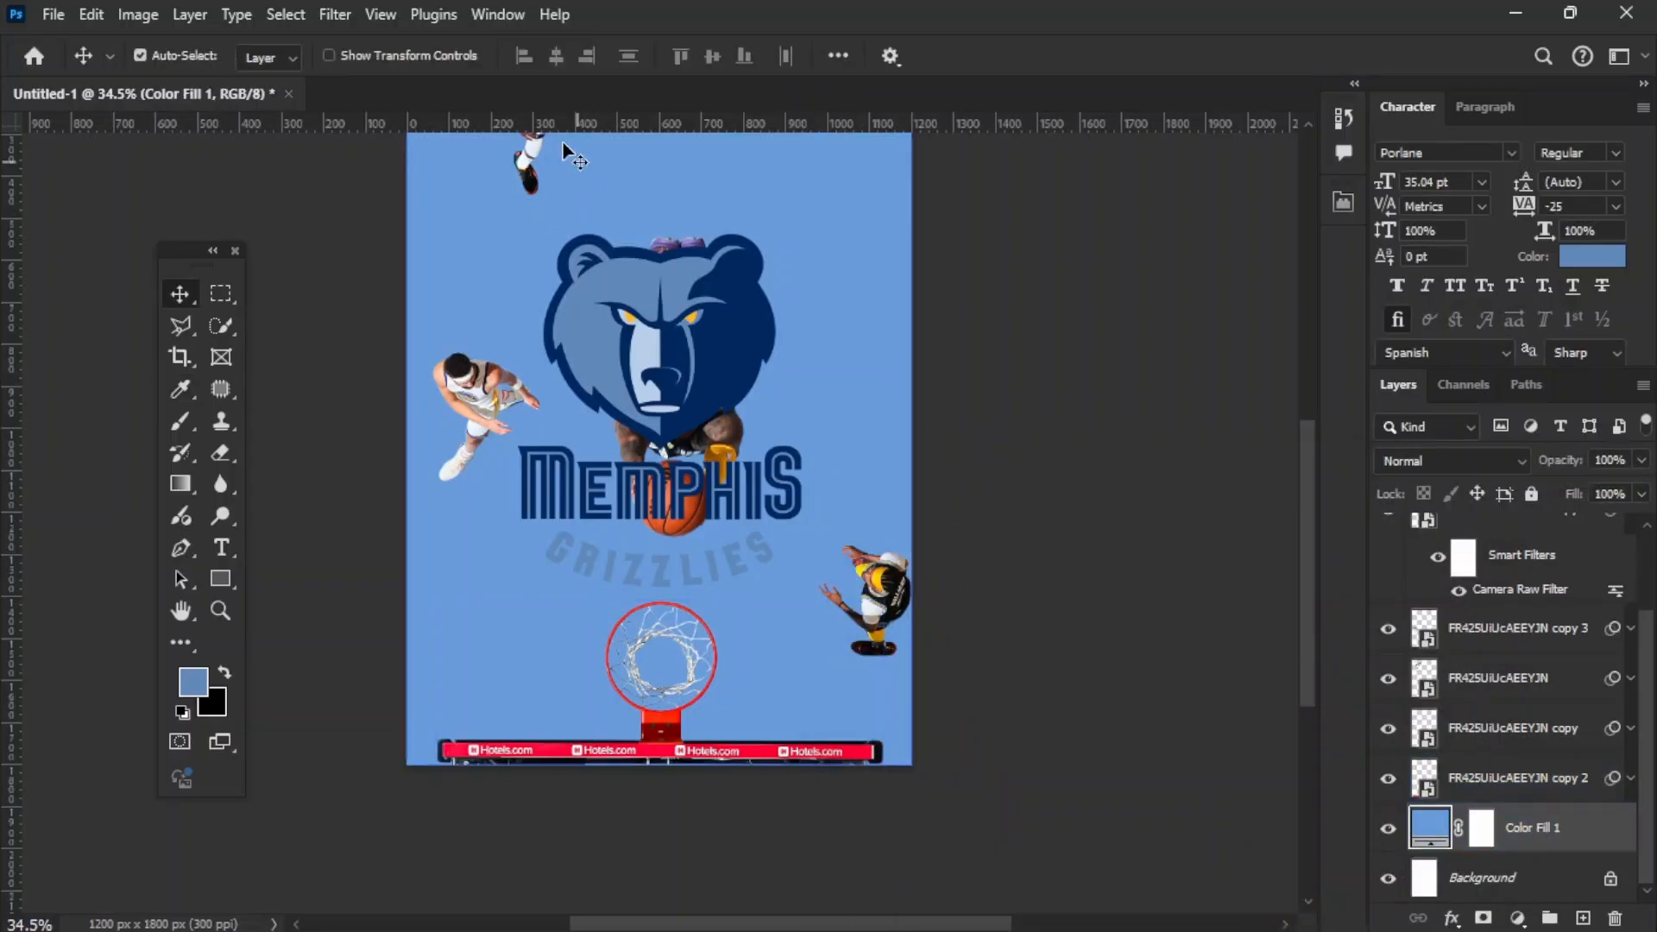
Step: Convert the blue fill to a smart object and apply a 3.5% Add Noise filter with Uniform distribution and Monochromatic enabled
click(333, 16)
mouse_move(383, 380)
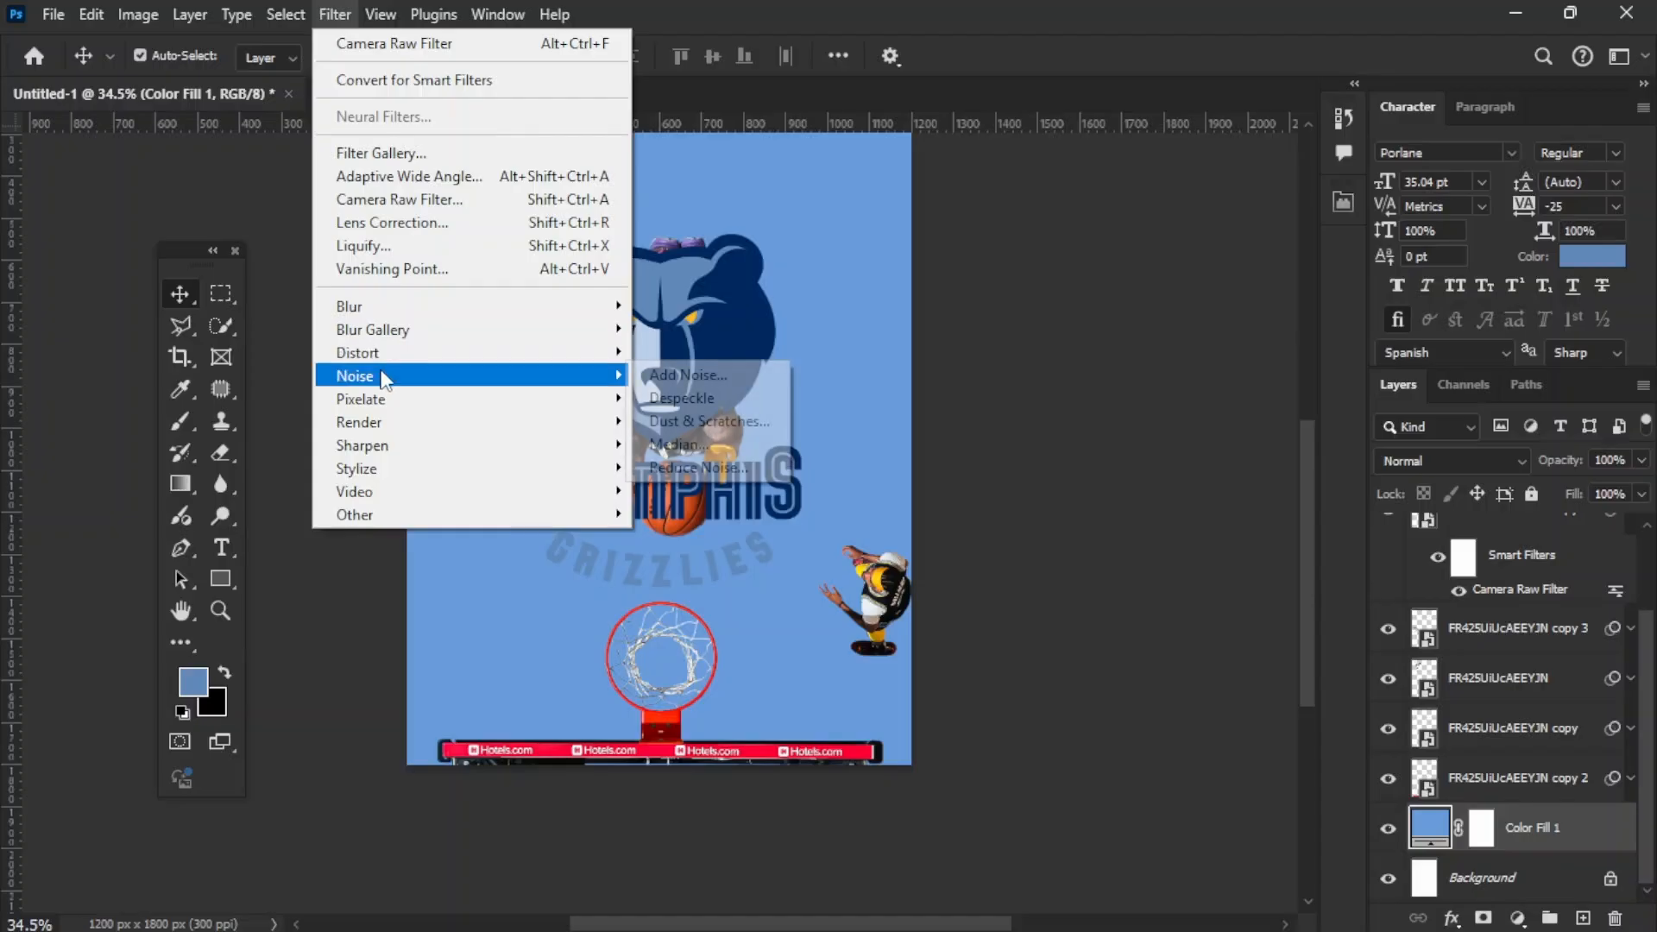
click(669, 374)
click(757, 369)
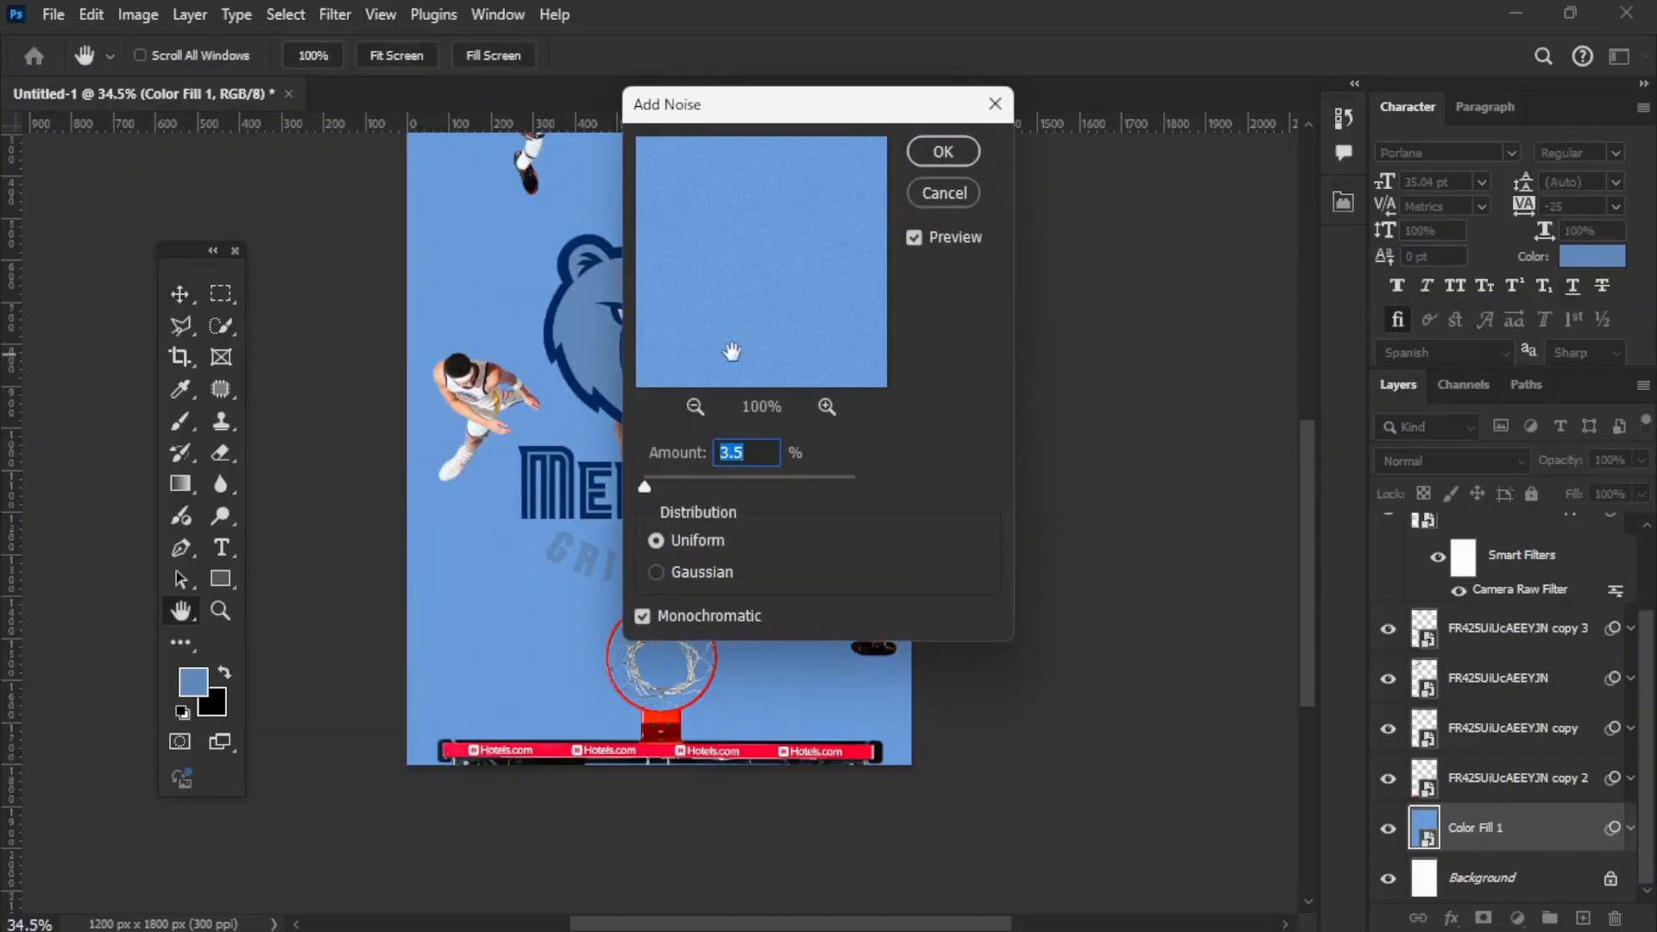
click(974, 151)
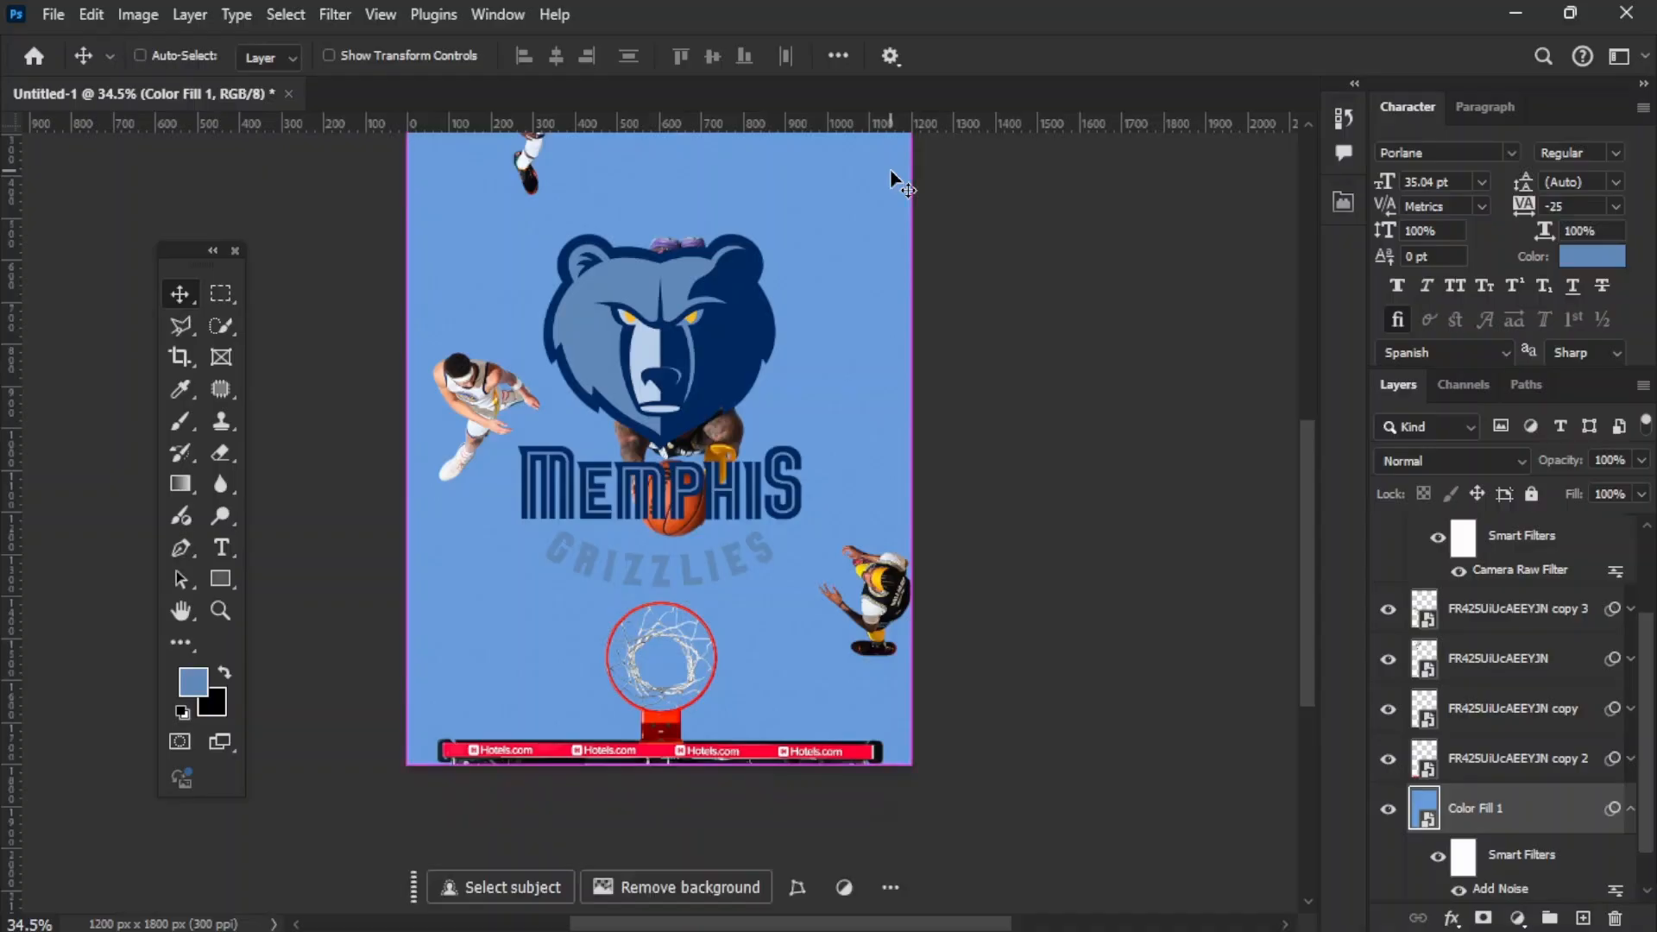
key(ctrl+minus)
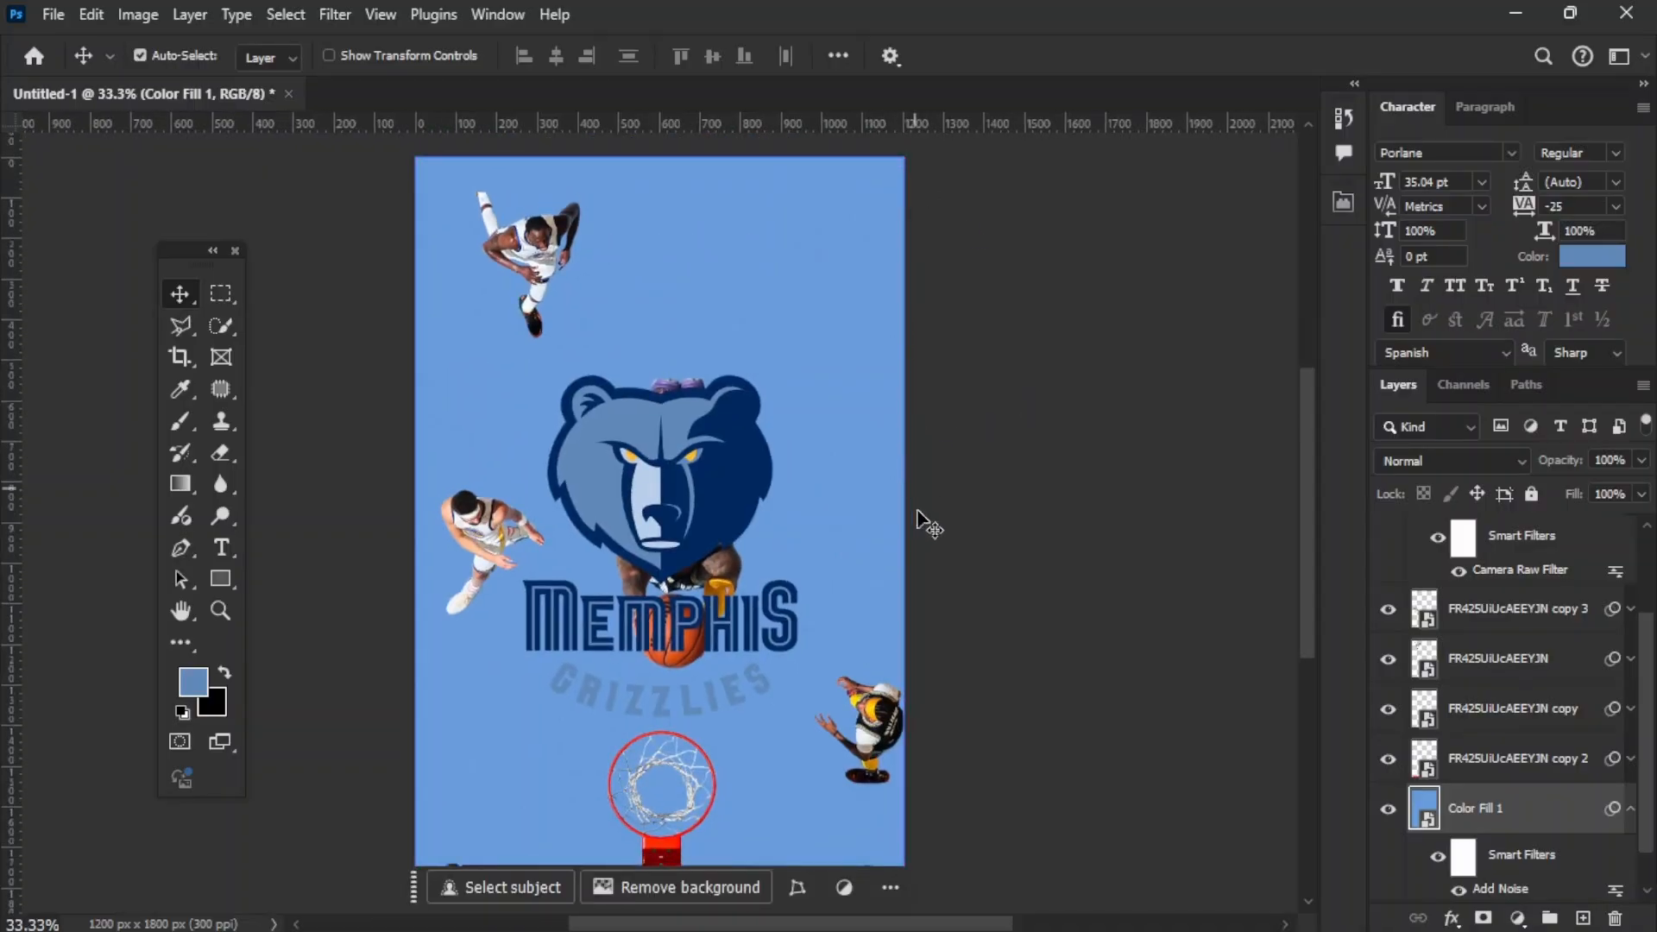
Step: Move the Memphis Grizzlies logo layer just above the blue fill, behind the players, and enlarge it around its center
click(735, 533)
drag(1517, 539, 1484, 744)
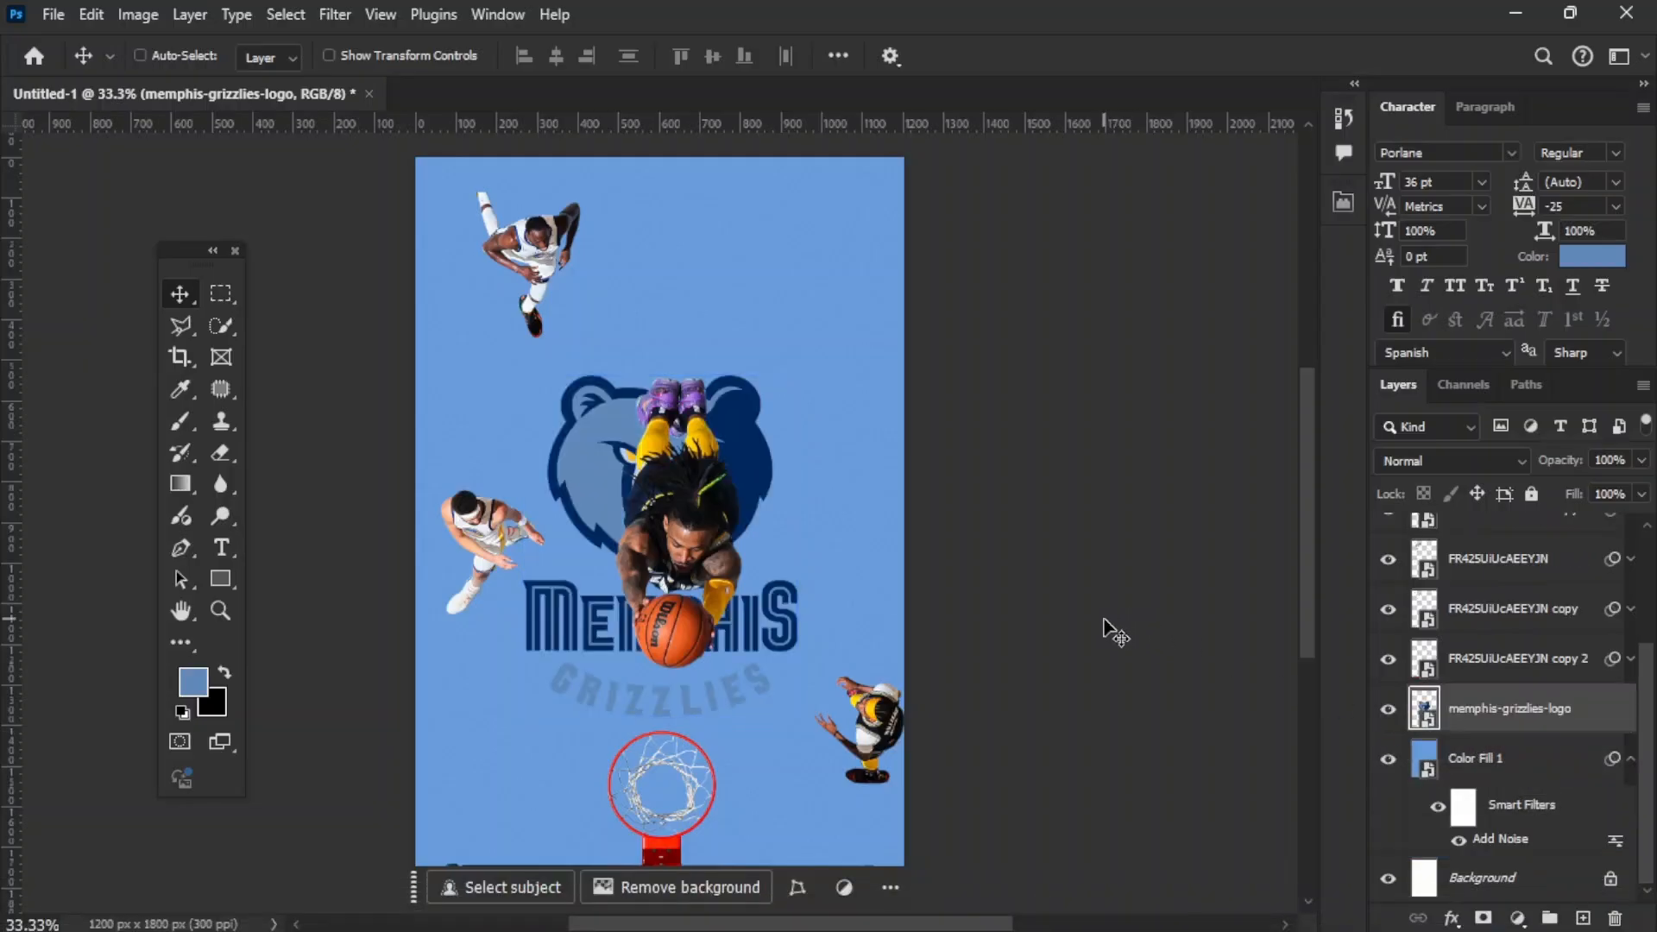
key(ctrl+t)
drag(802, 545, 842, 576)
key(Return)
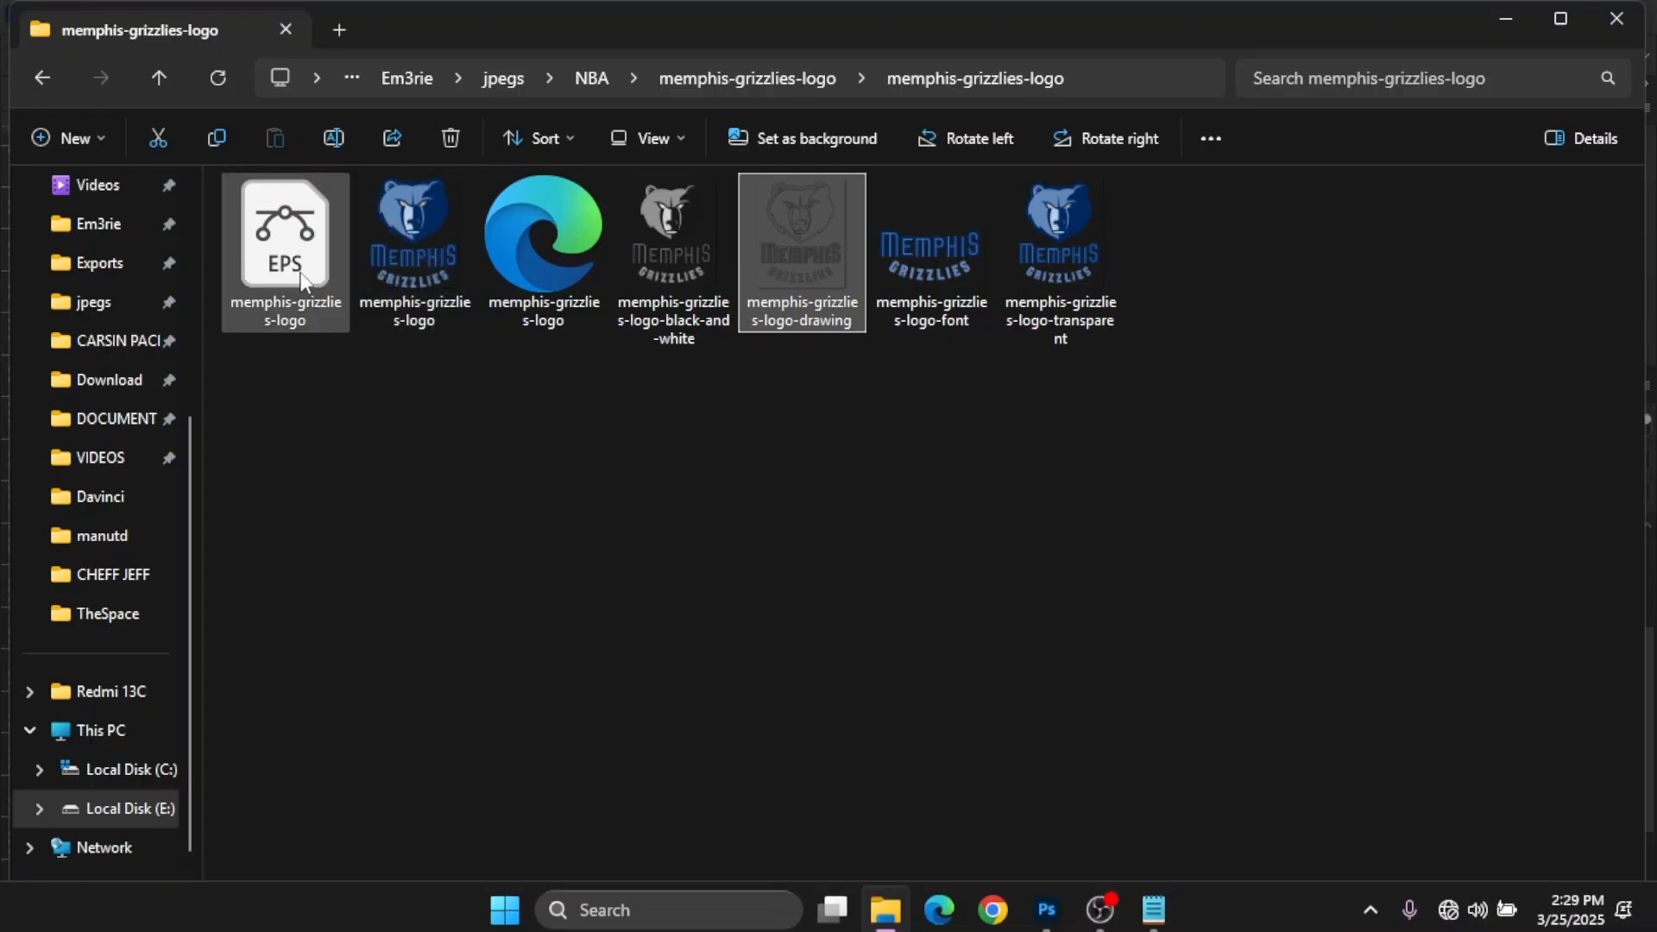
Step: Open the EPS version of memphis-grizzlies-logo in Adobe Illustrator and select the whole logo
click(303, 272)
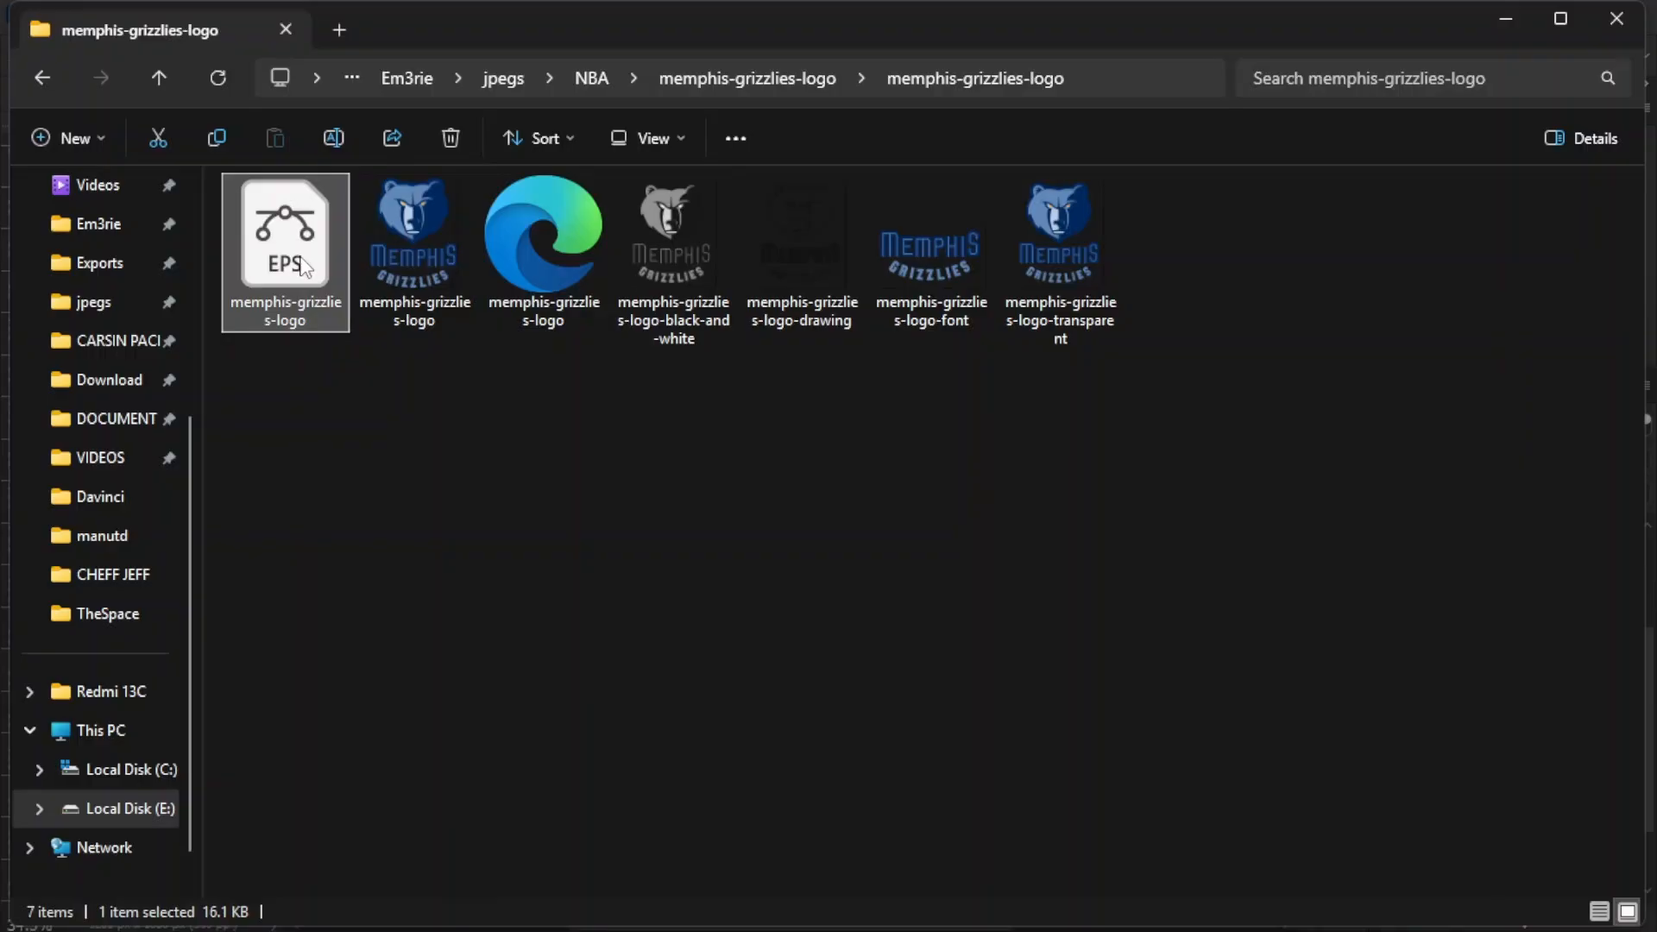
double_click(303, 269)
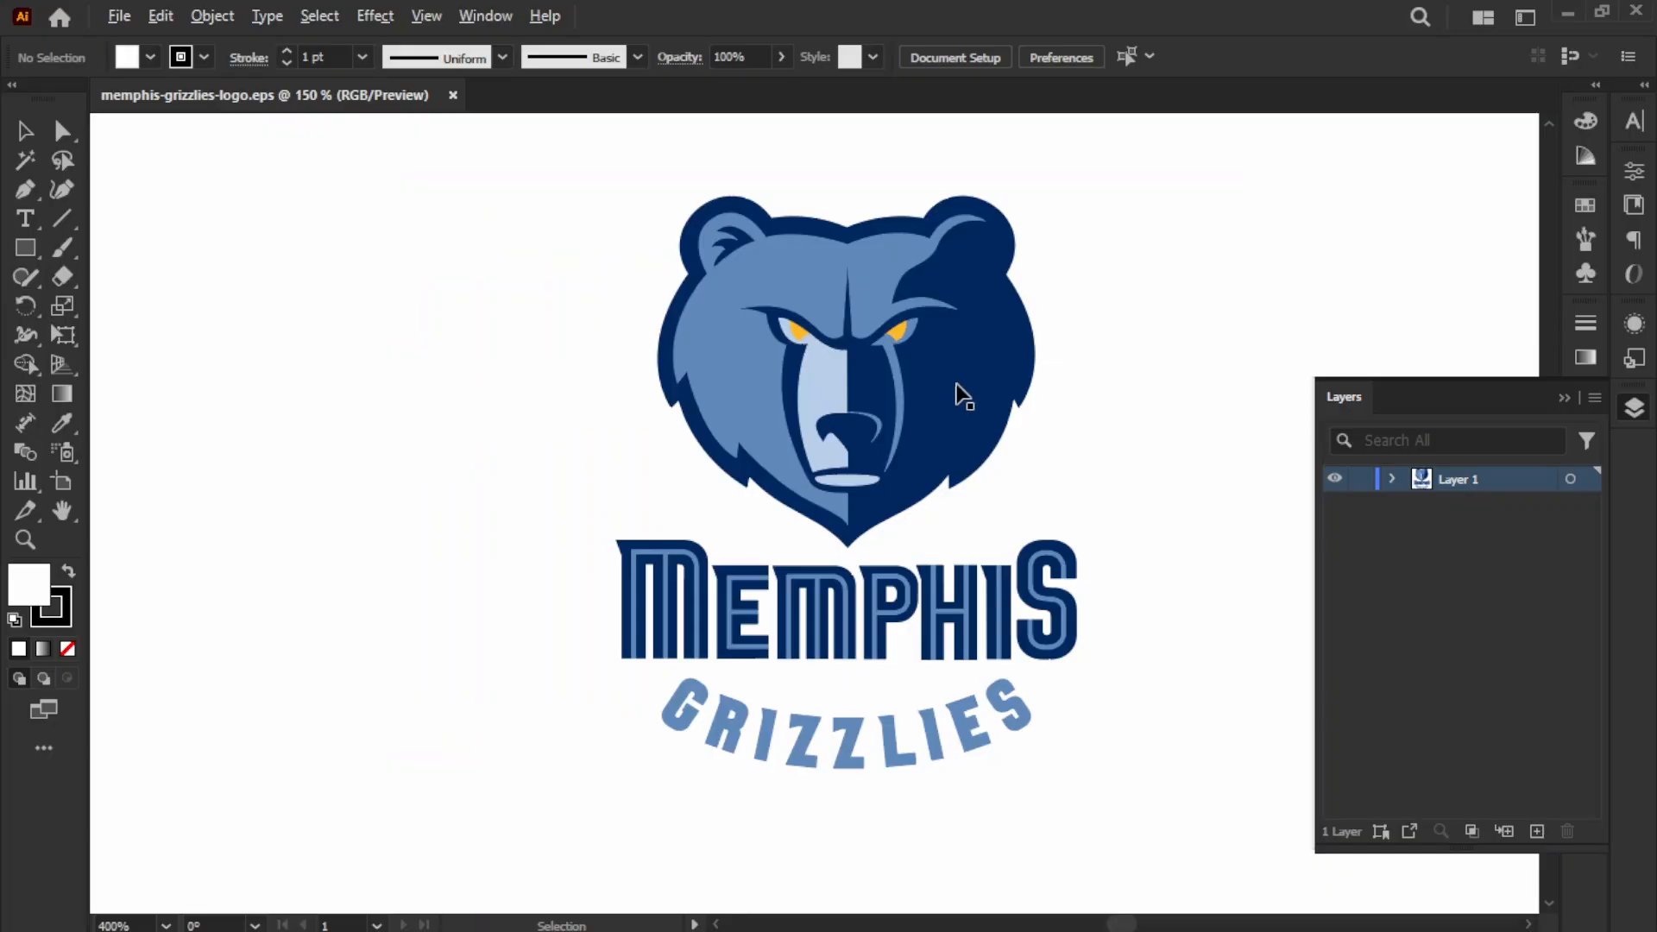
click(954, 346)
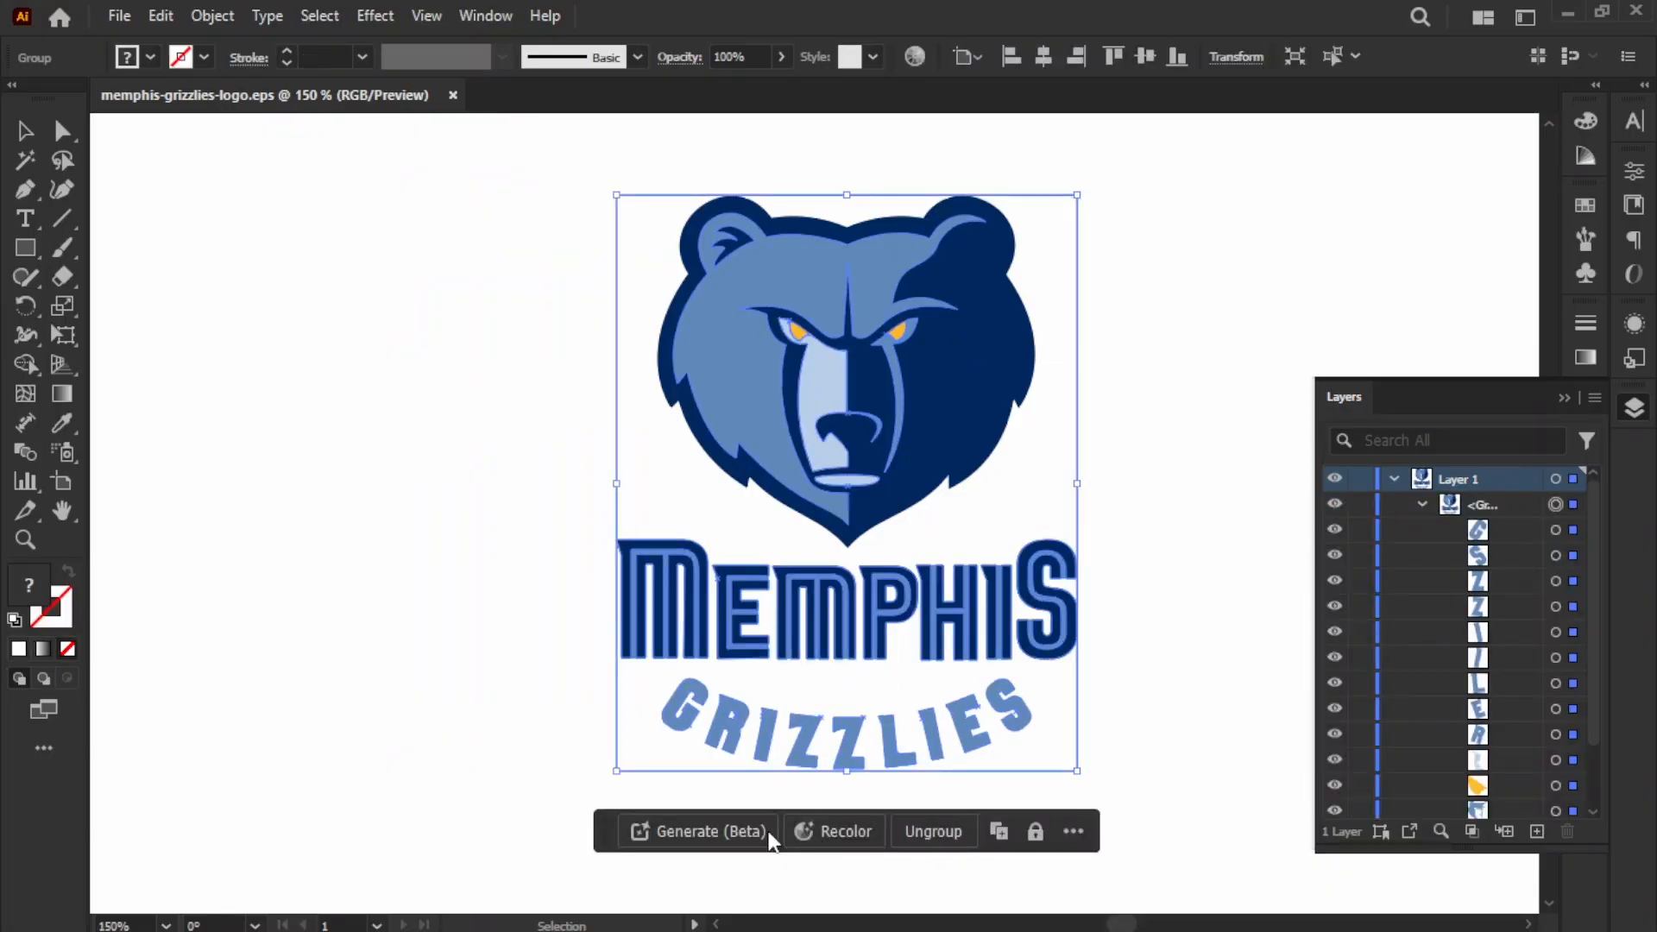
Step: Ungroup the selected Memphis Grizzlies logo artwork
click(913, 830)
key(i)
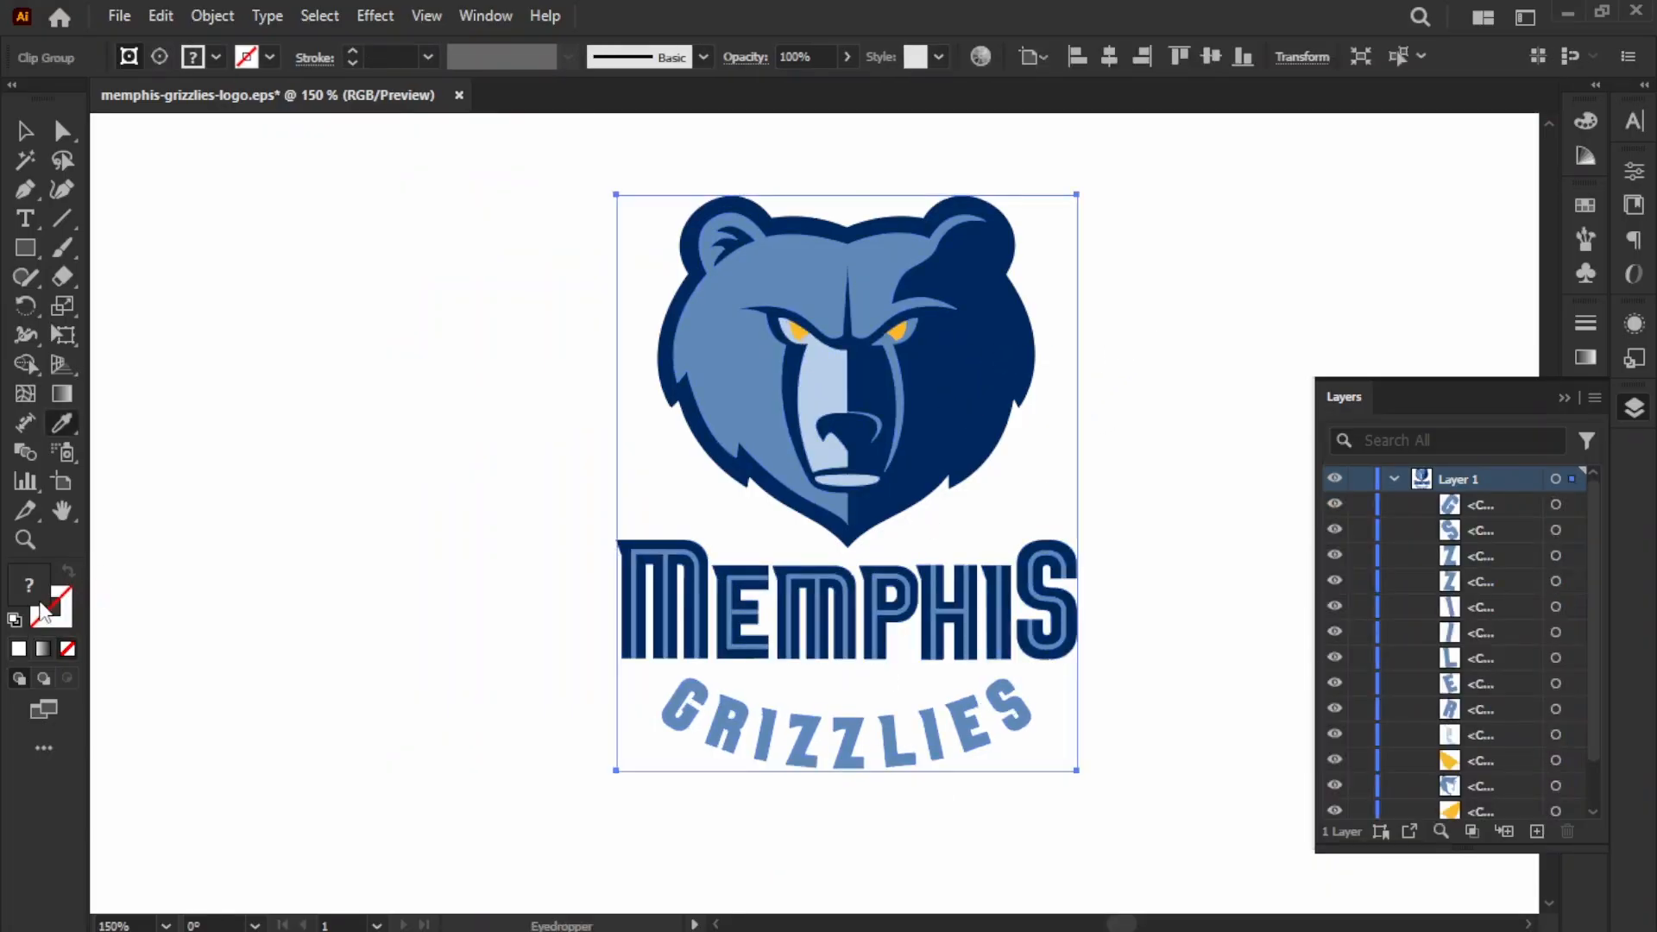
double_click(31, 597)
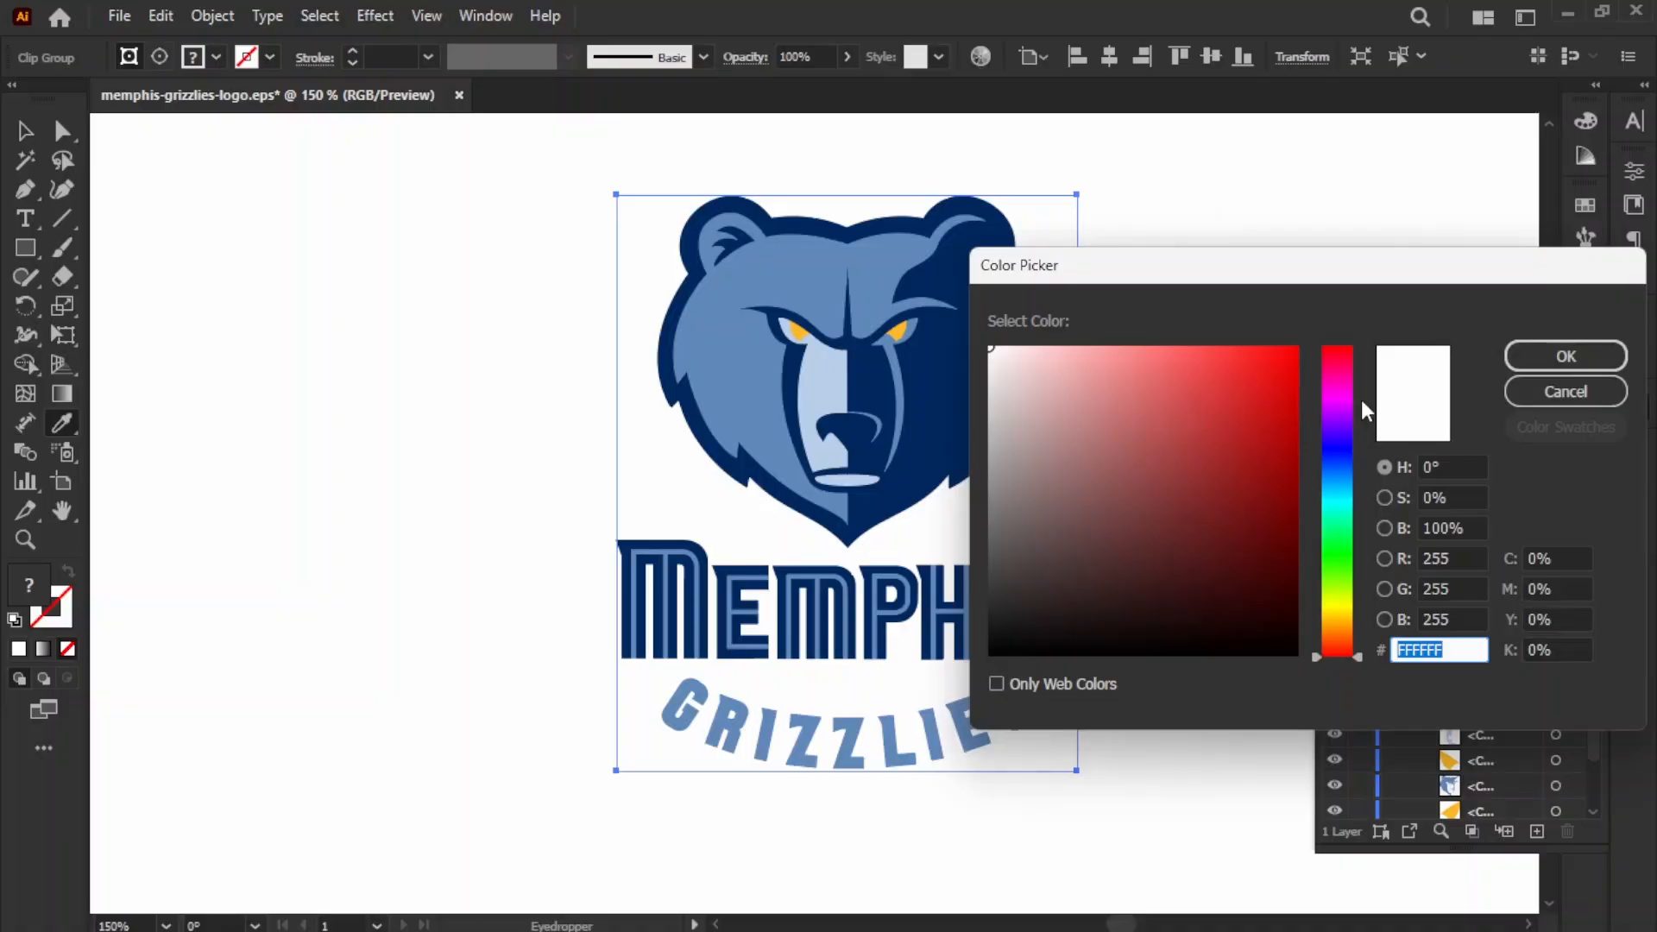
click(1564, 356)
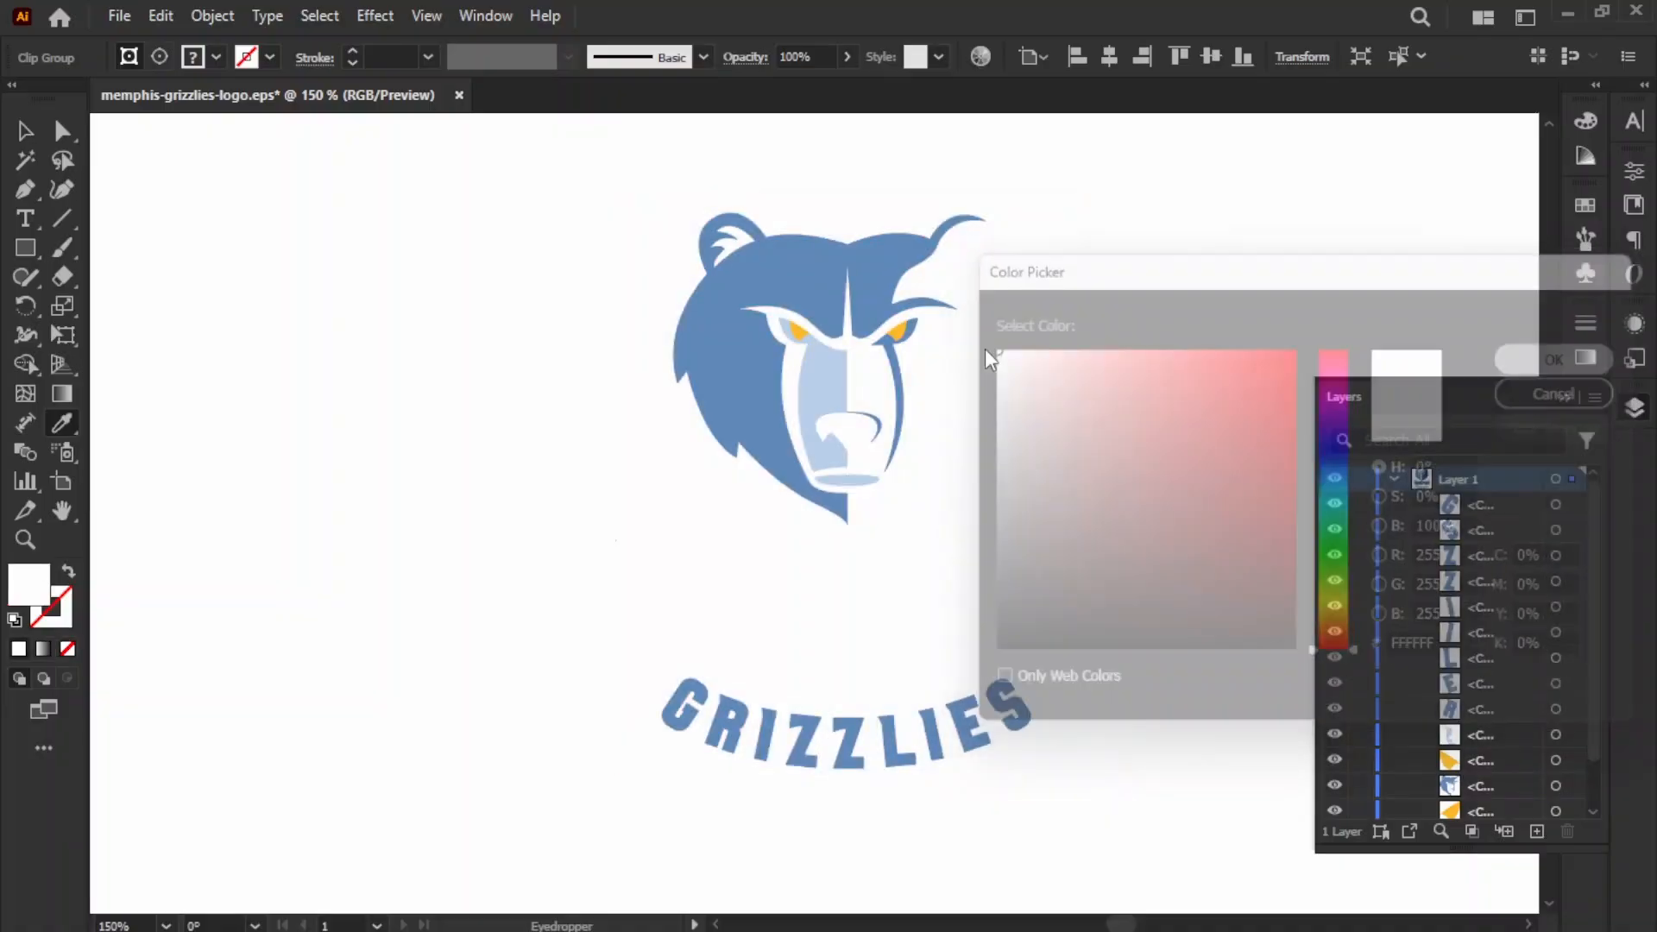
click(26, 131)
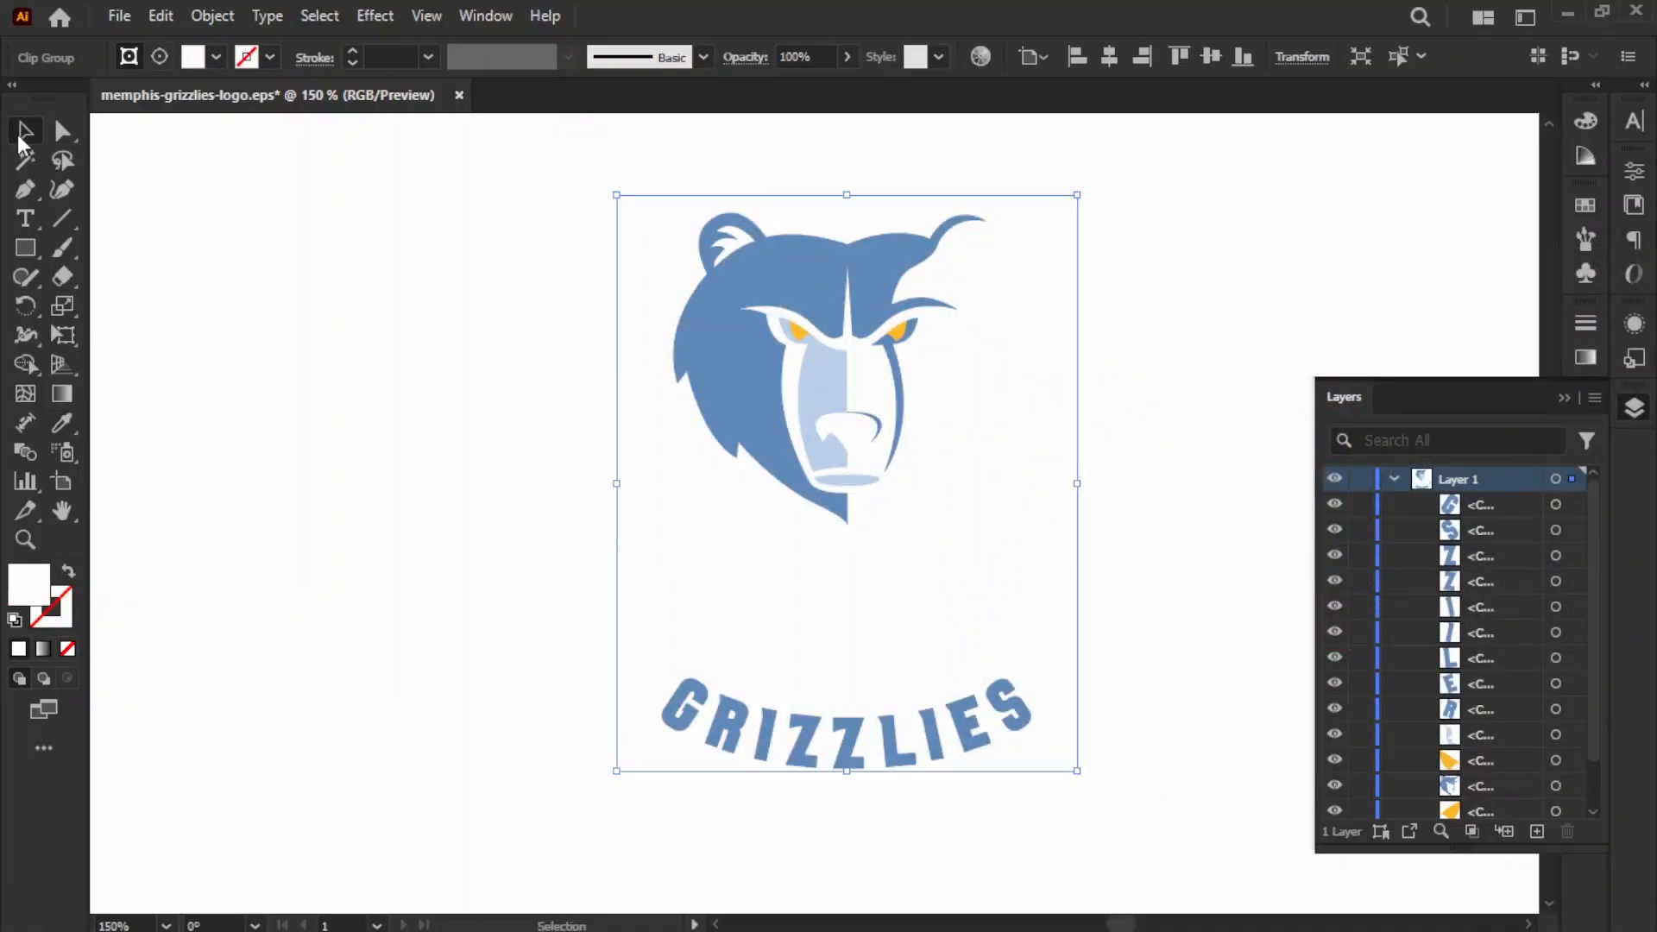
key(ctrl+z)
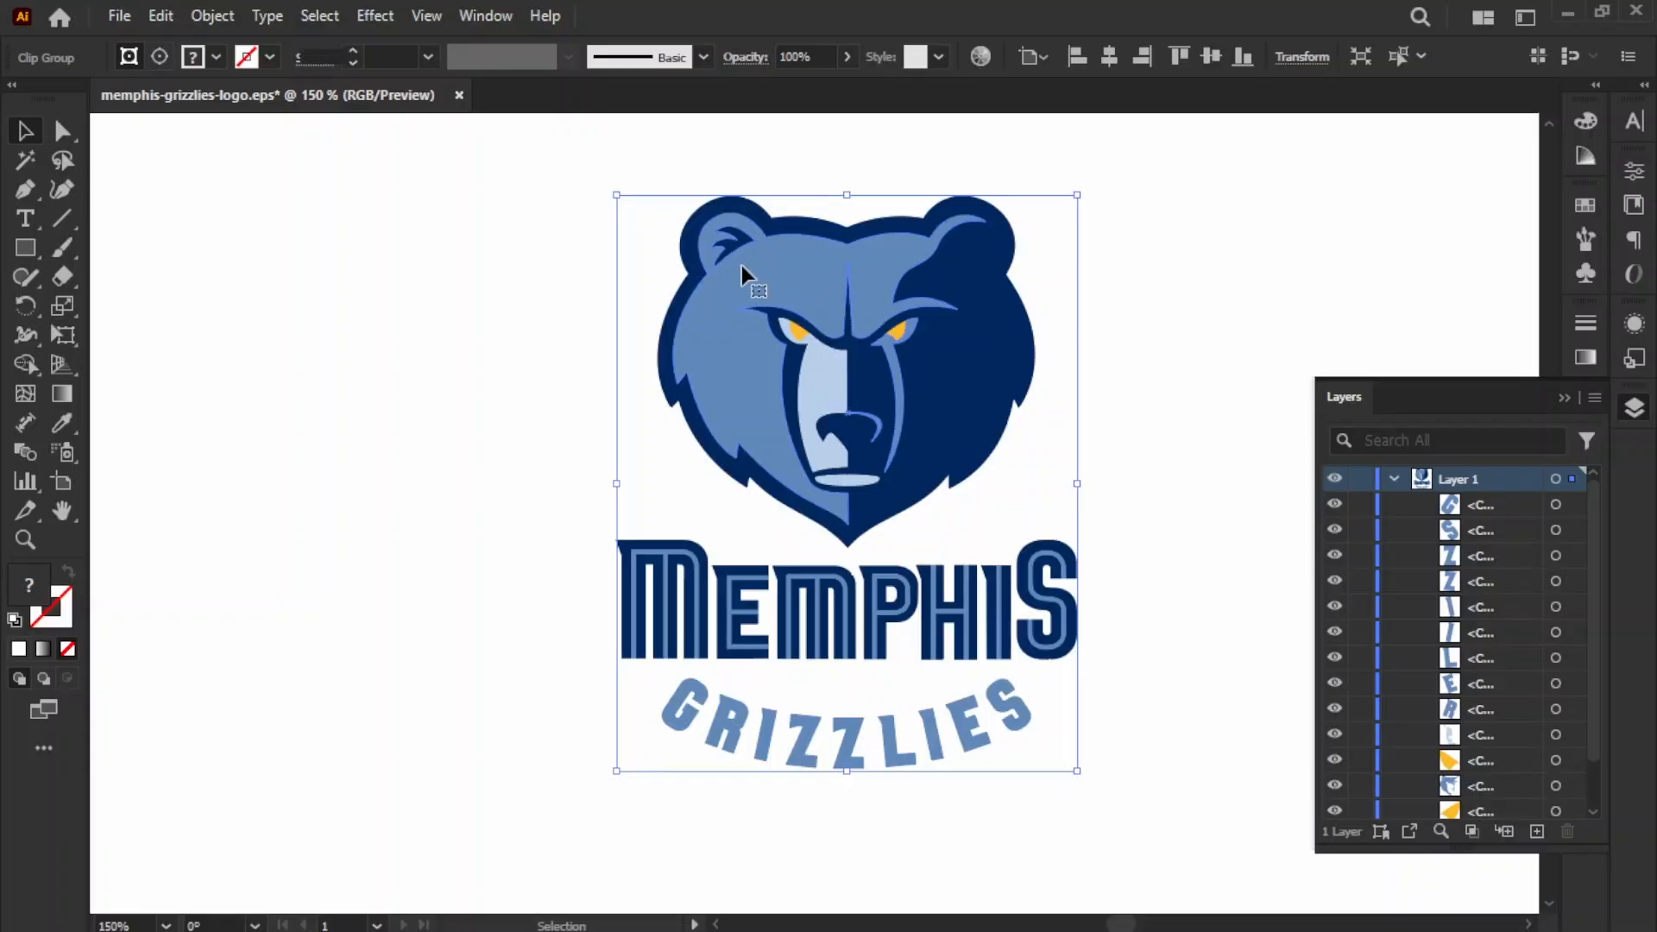
Step: Fill the bear's blue face shape with white and match the light-blue muzzle shape to it with the Eyedropper
click(743, 270)
double_click(29, 585)
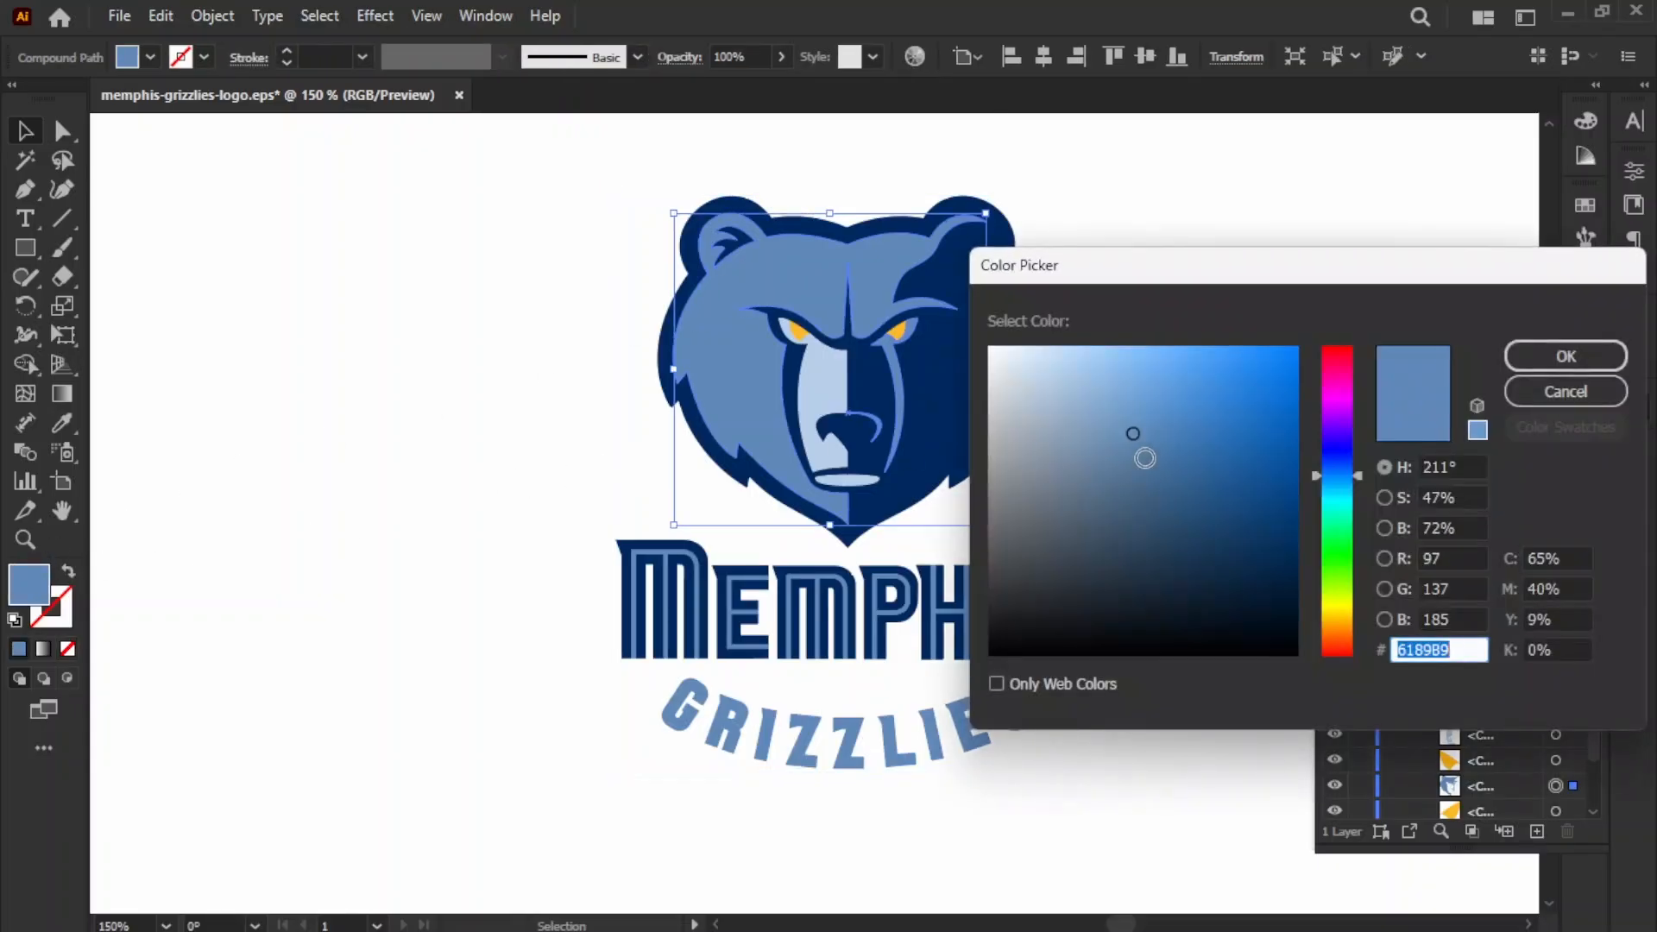
drag(1146, 458, 794, 258)
click(1516, 361)
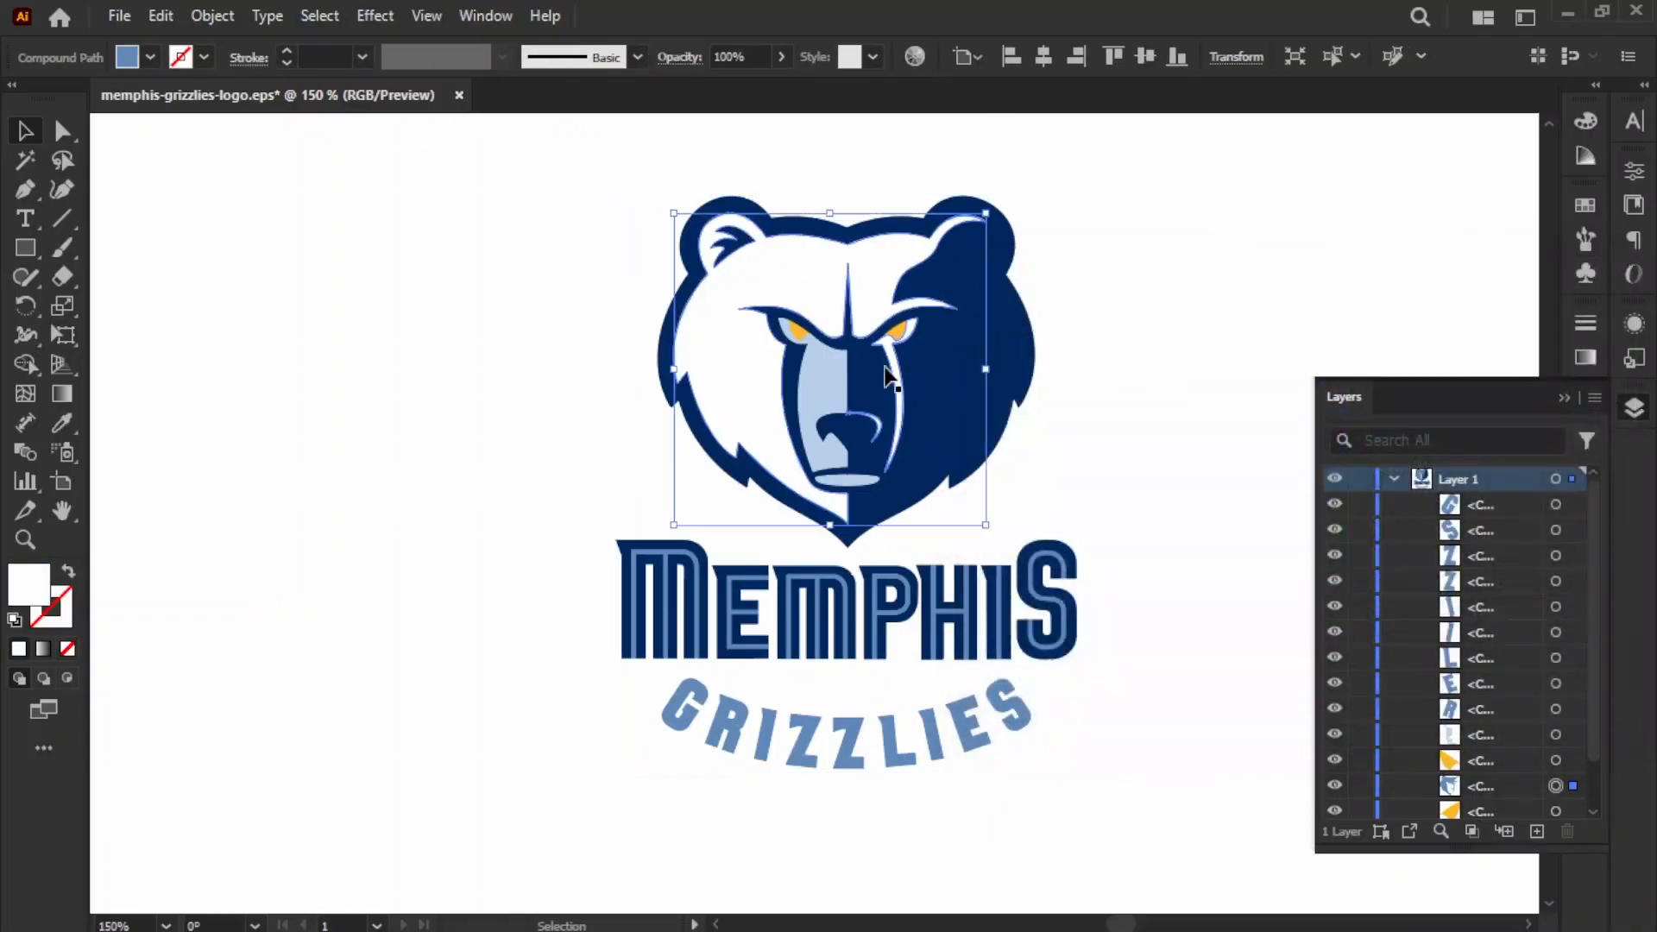
click(823, 400)
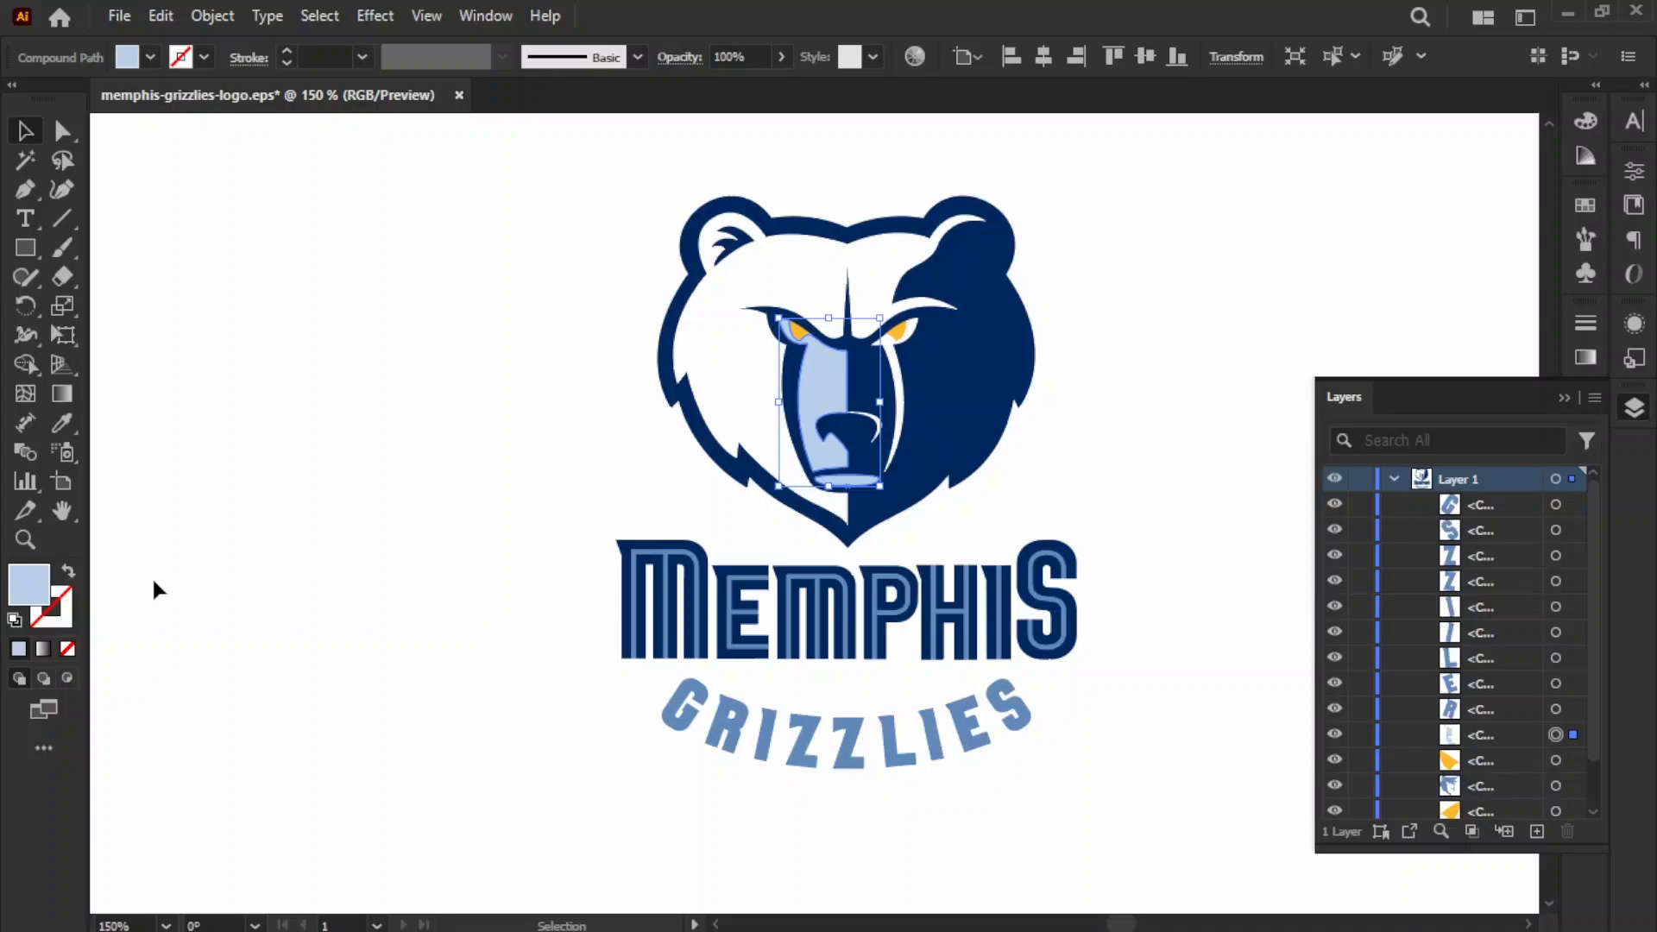
key(i)
click(739, 366)
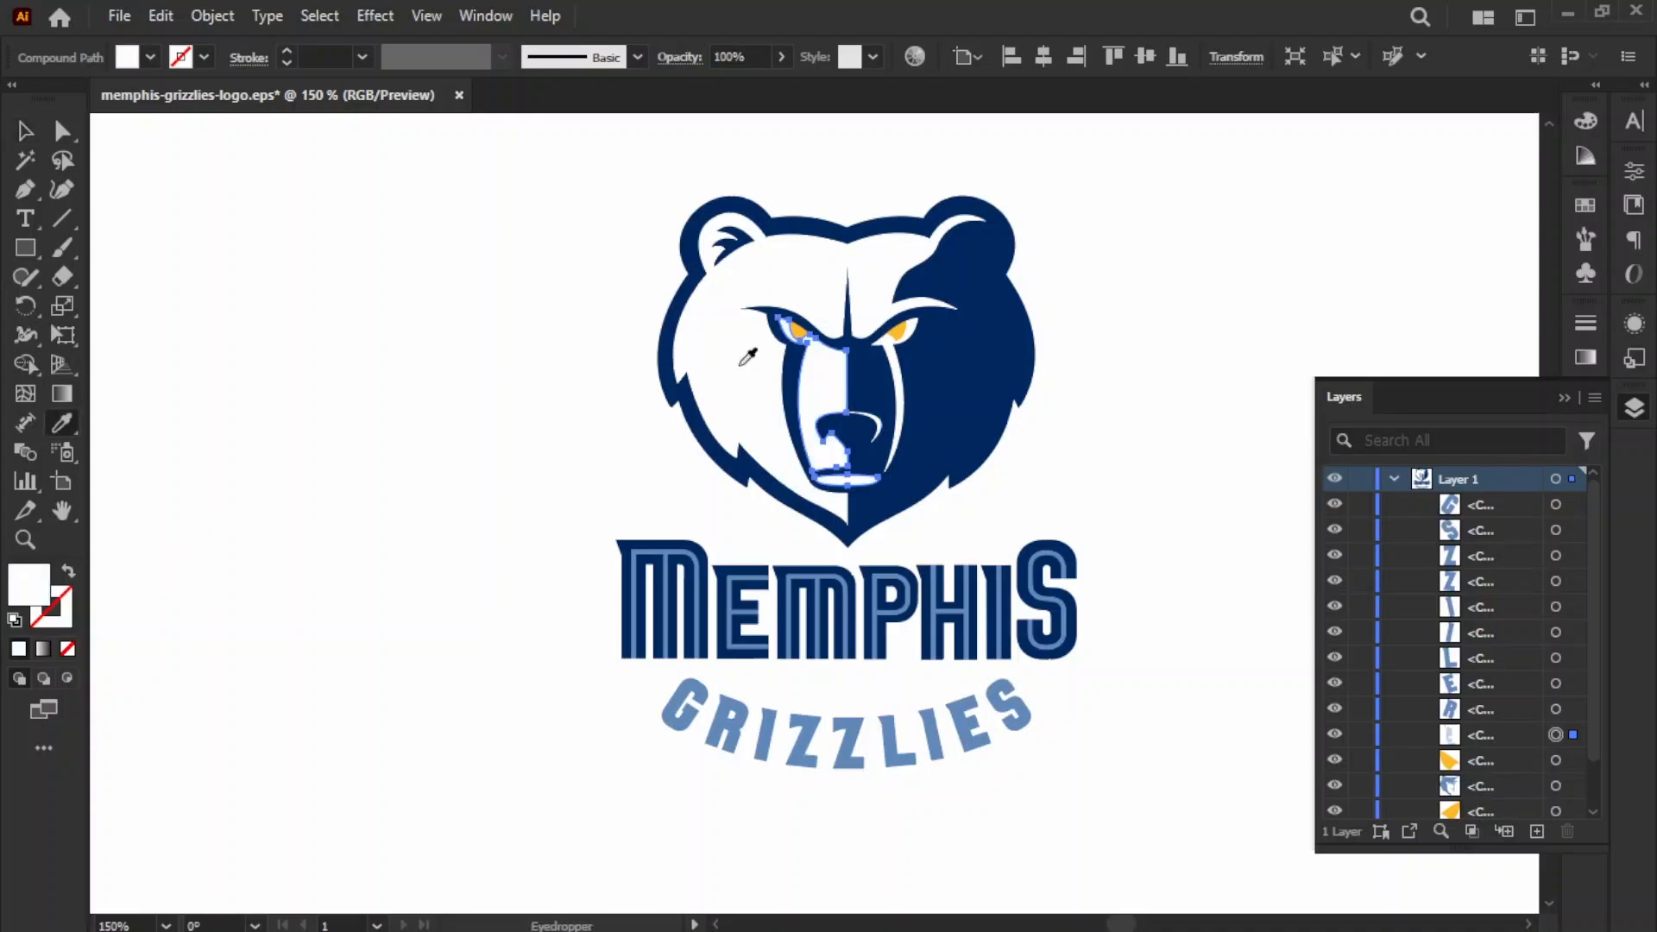
click(25, 131)
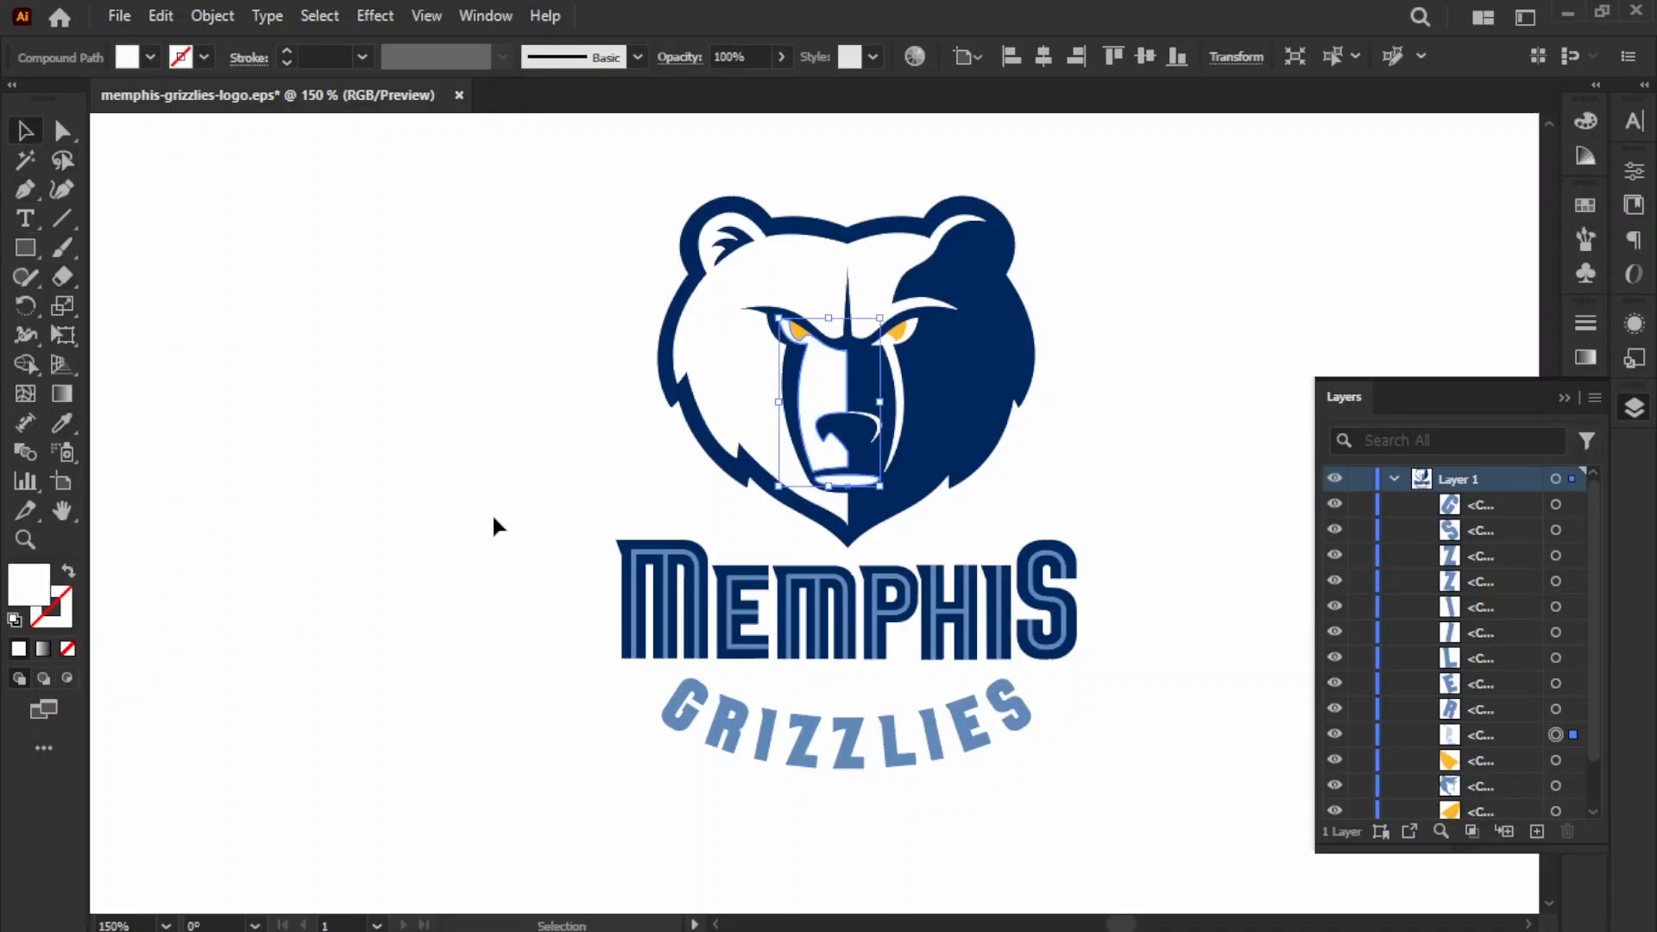
Step: Delete the dark MEMPHIS letters and the GRIZZLIES letters, and hide the thin blue MEMPHIS line lettering
drag(594, 555, 763, 712)
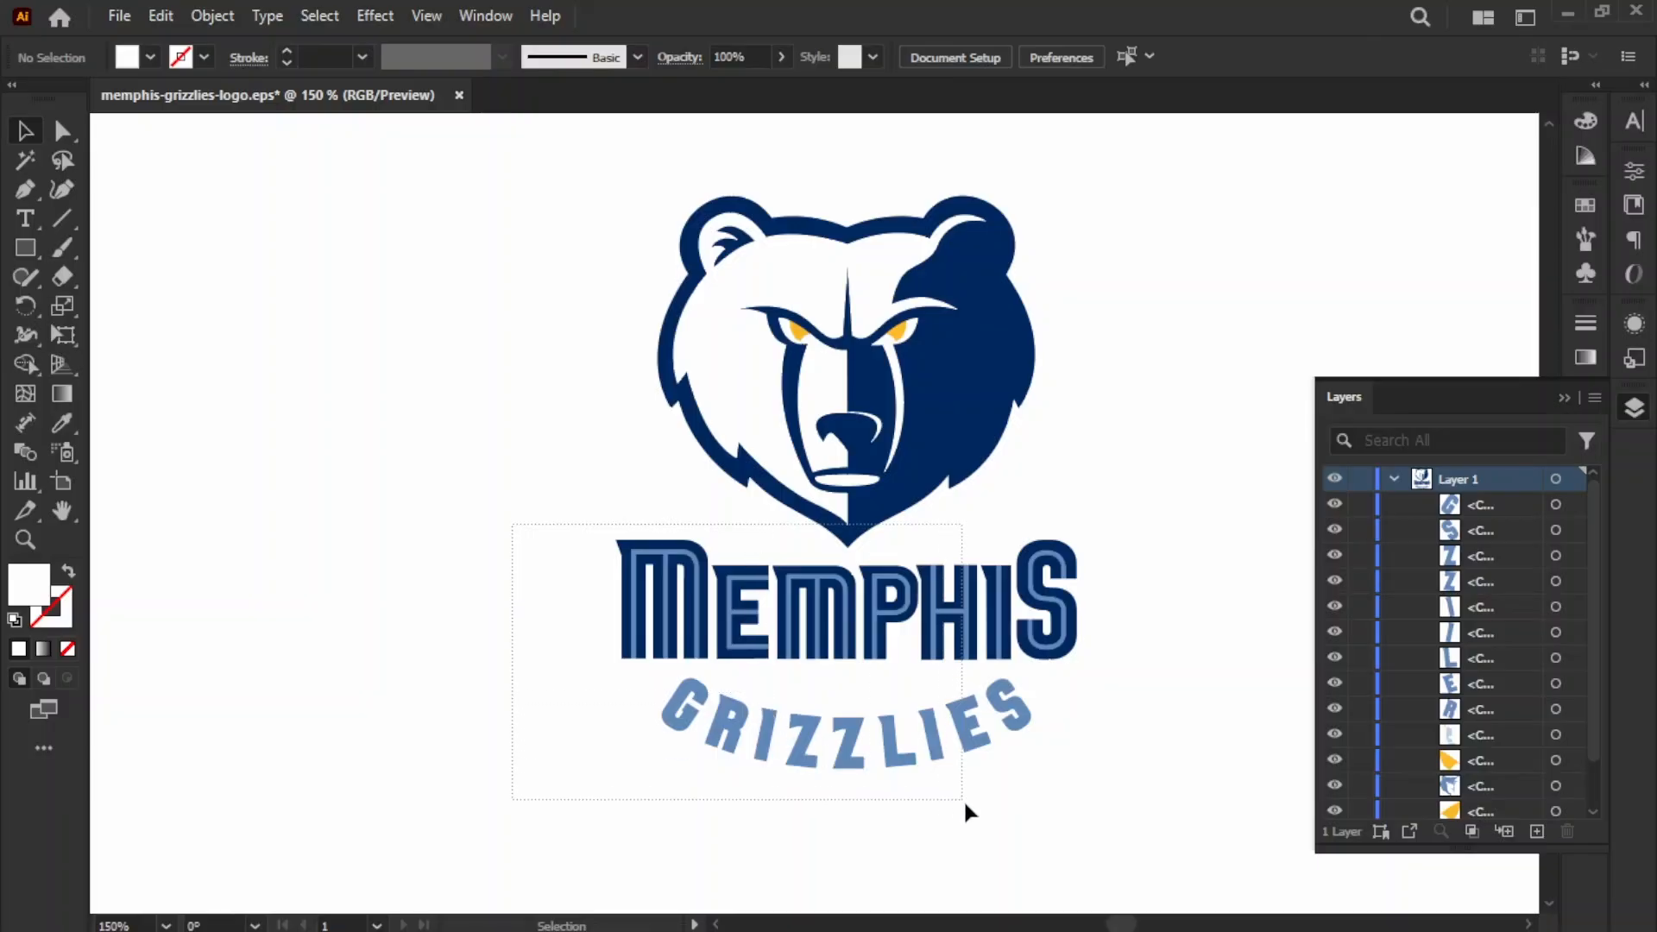
drag(1114, 838, 1130, 840)
click(1171, 742)
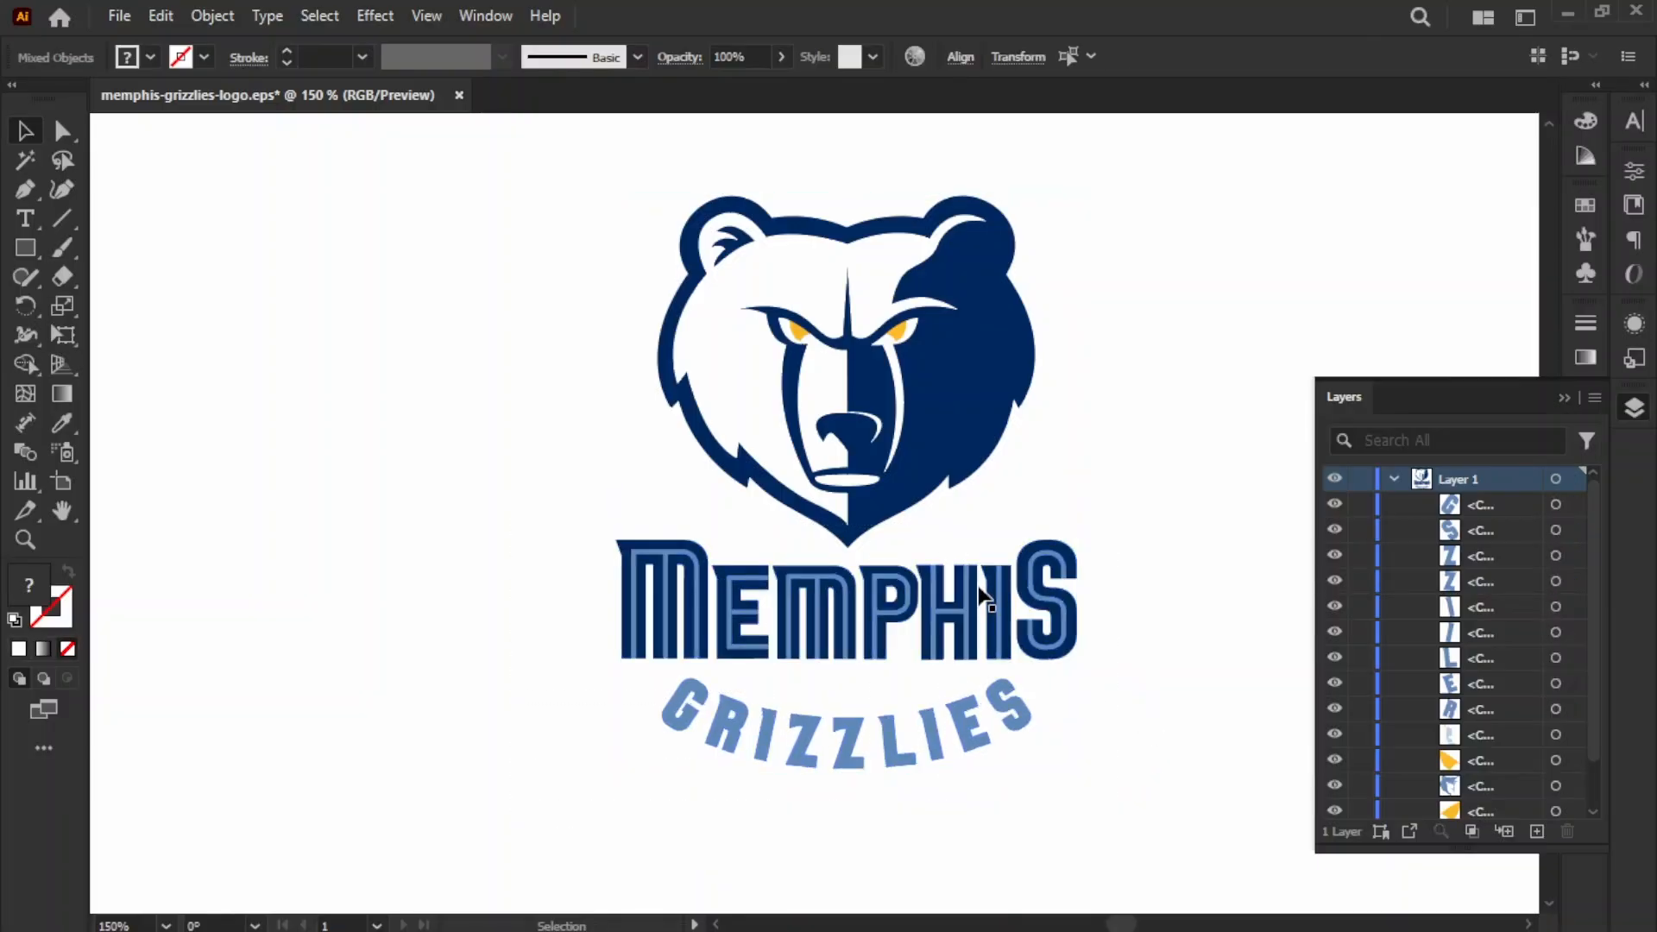
click(954, 604)
key(Delete)
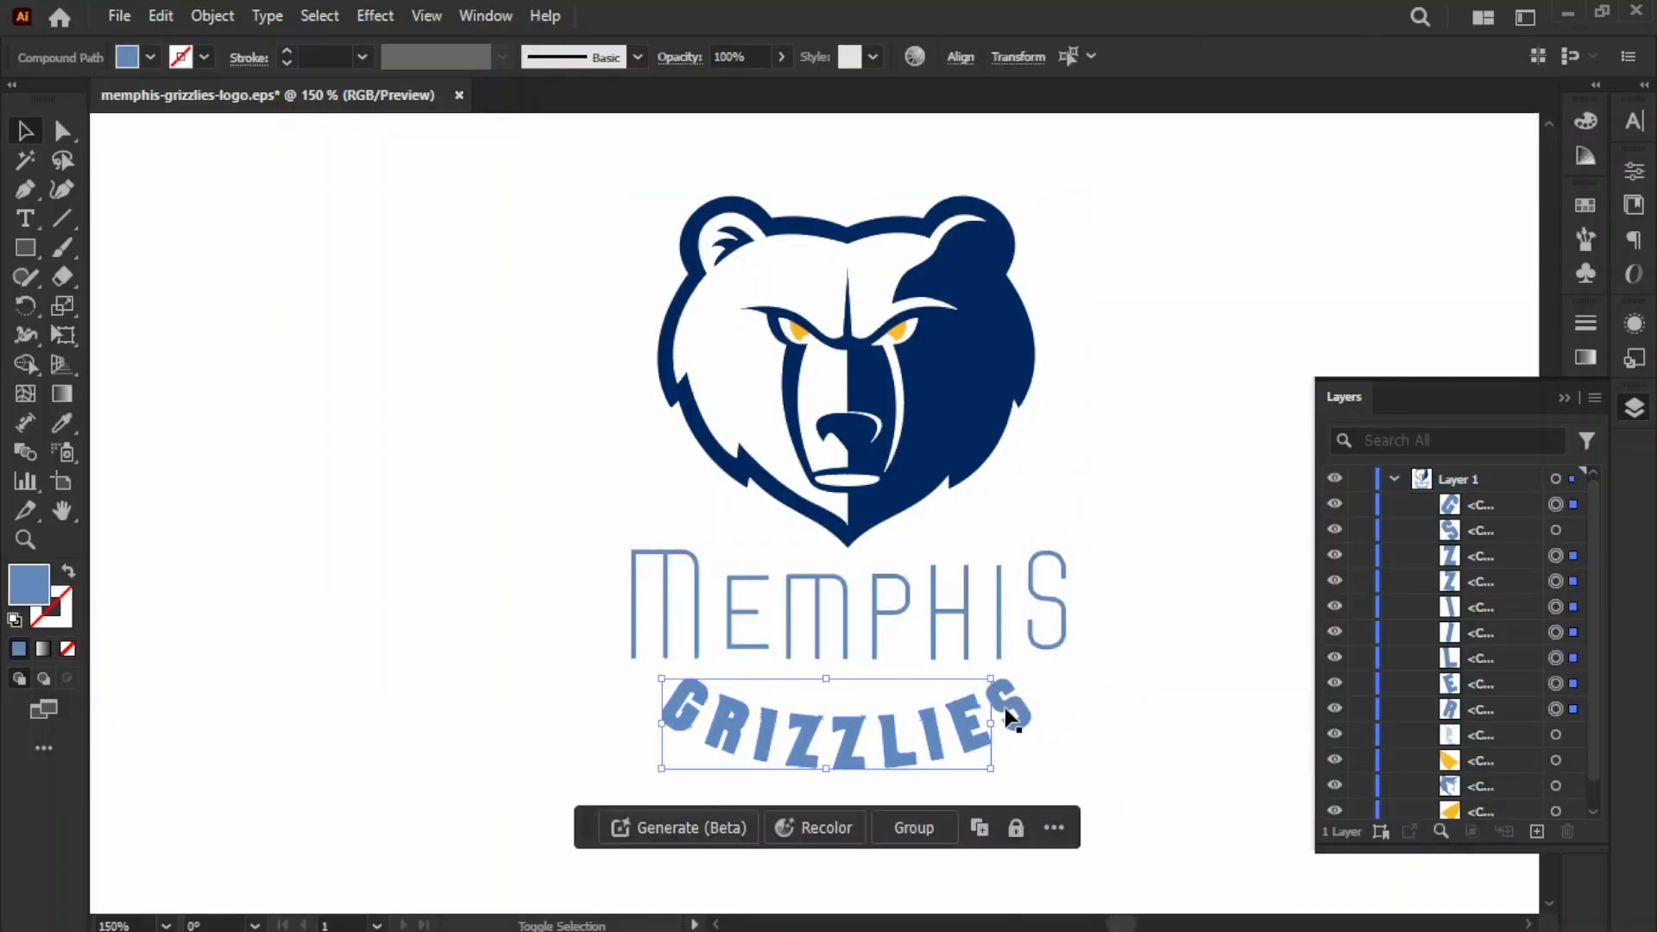
key(Delete)
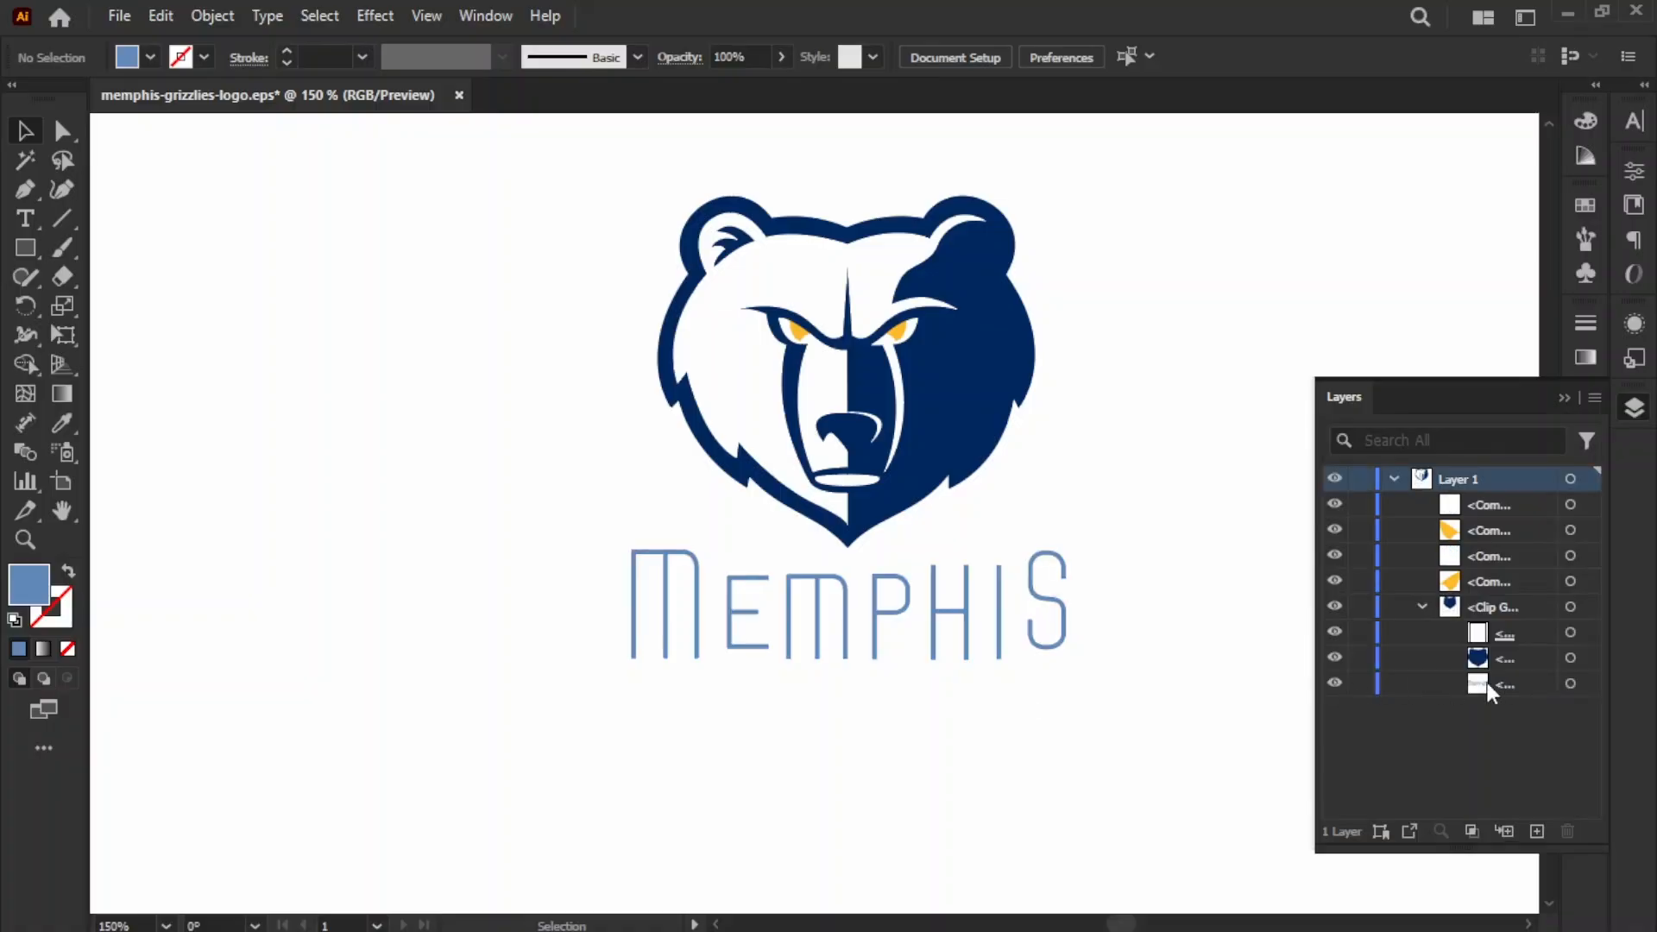
click(1350, 687)
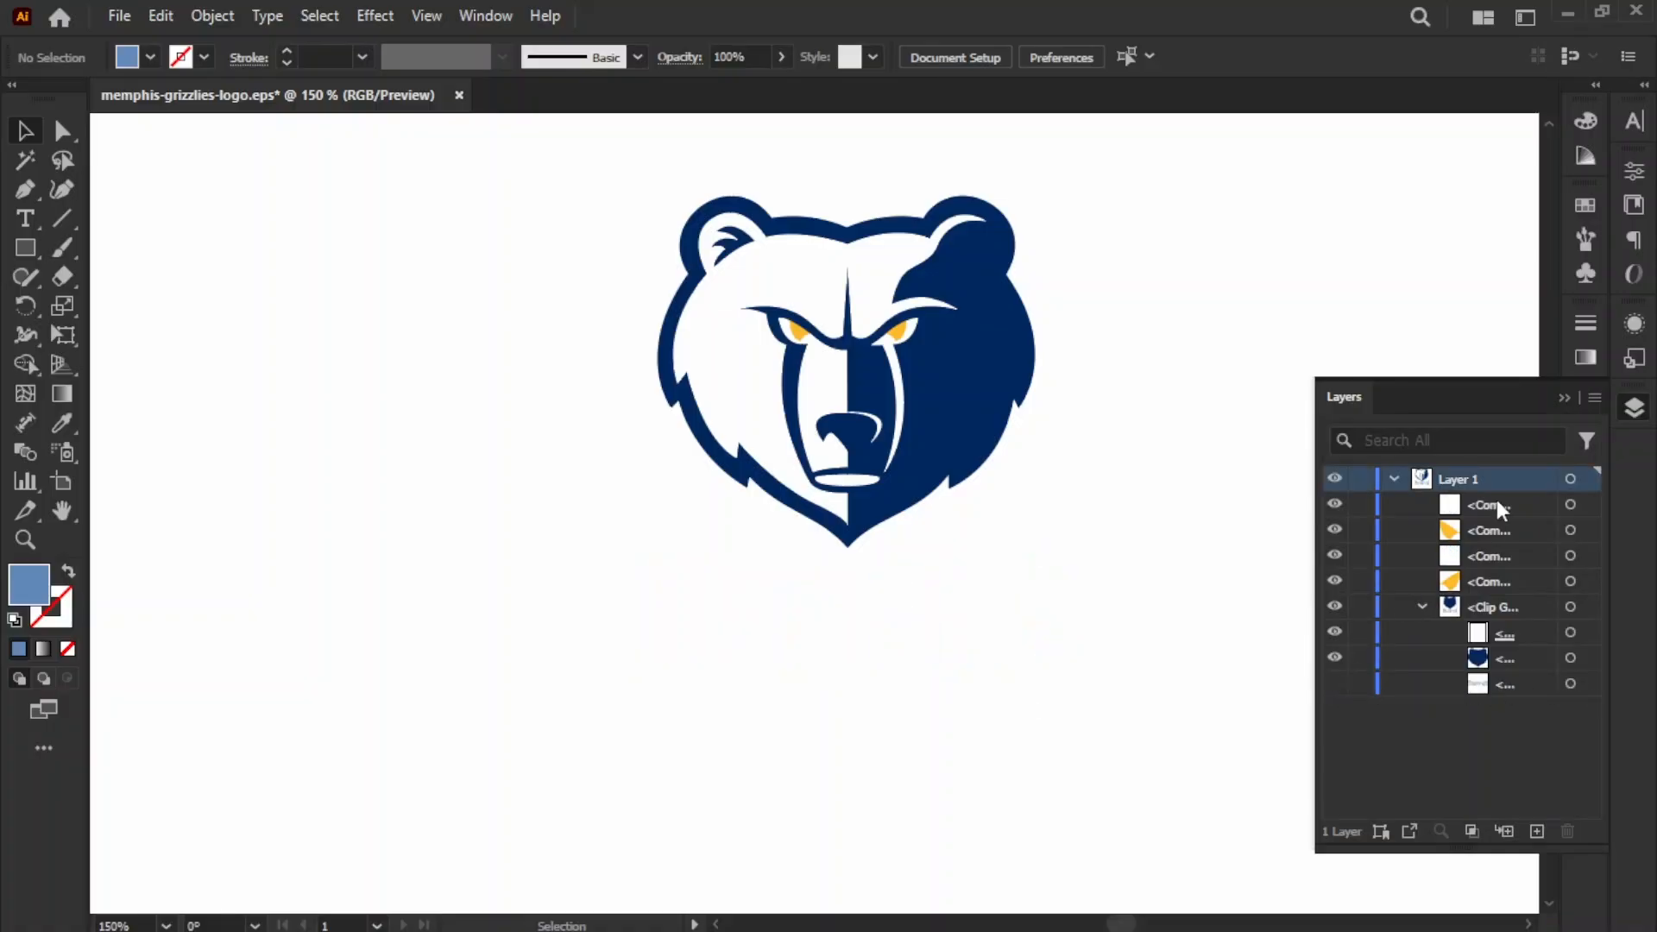
click(1565, 398)
click(985, 369)
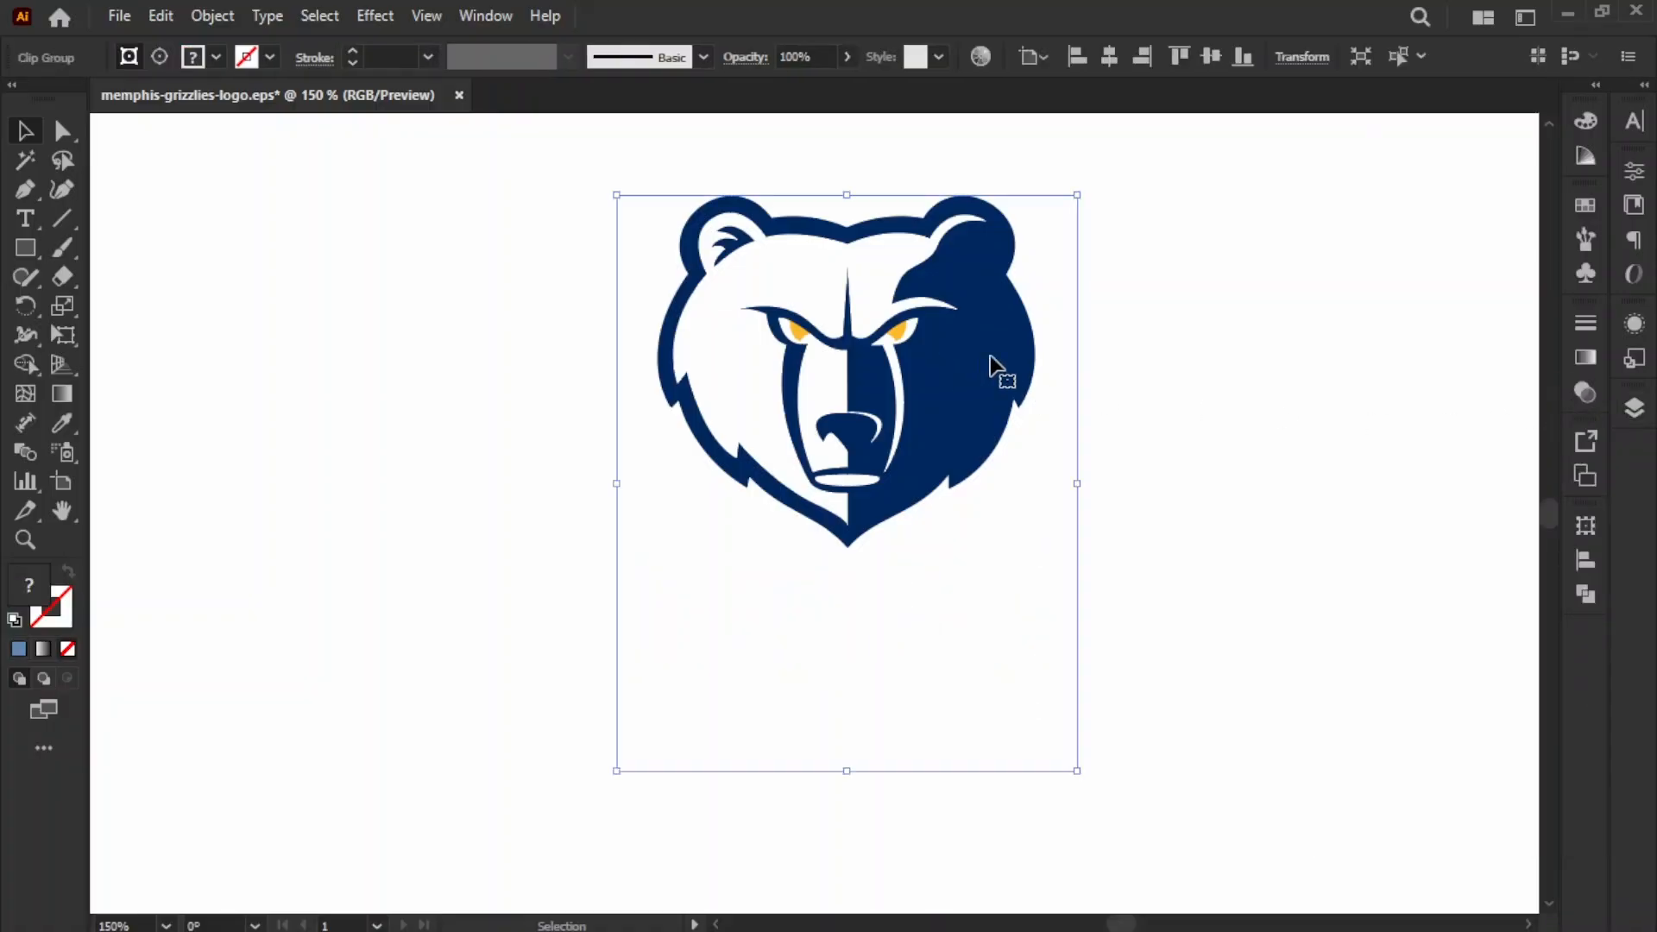
double_click(36, 584)
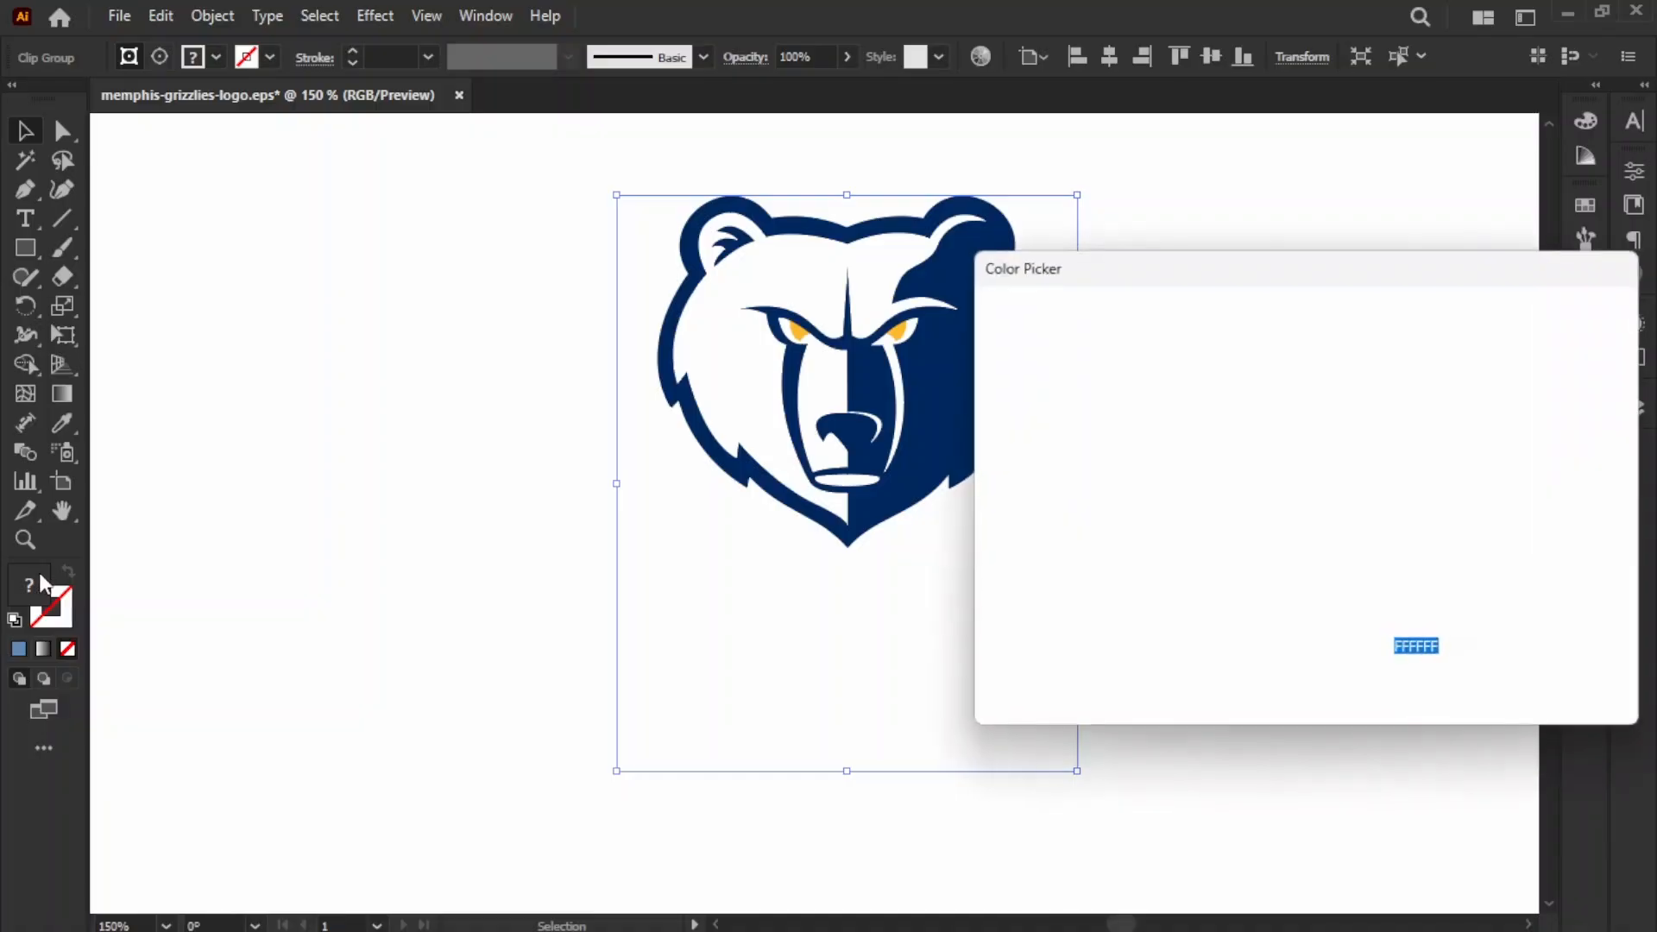
text(DAE7F2)
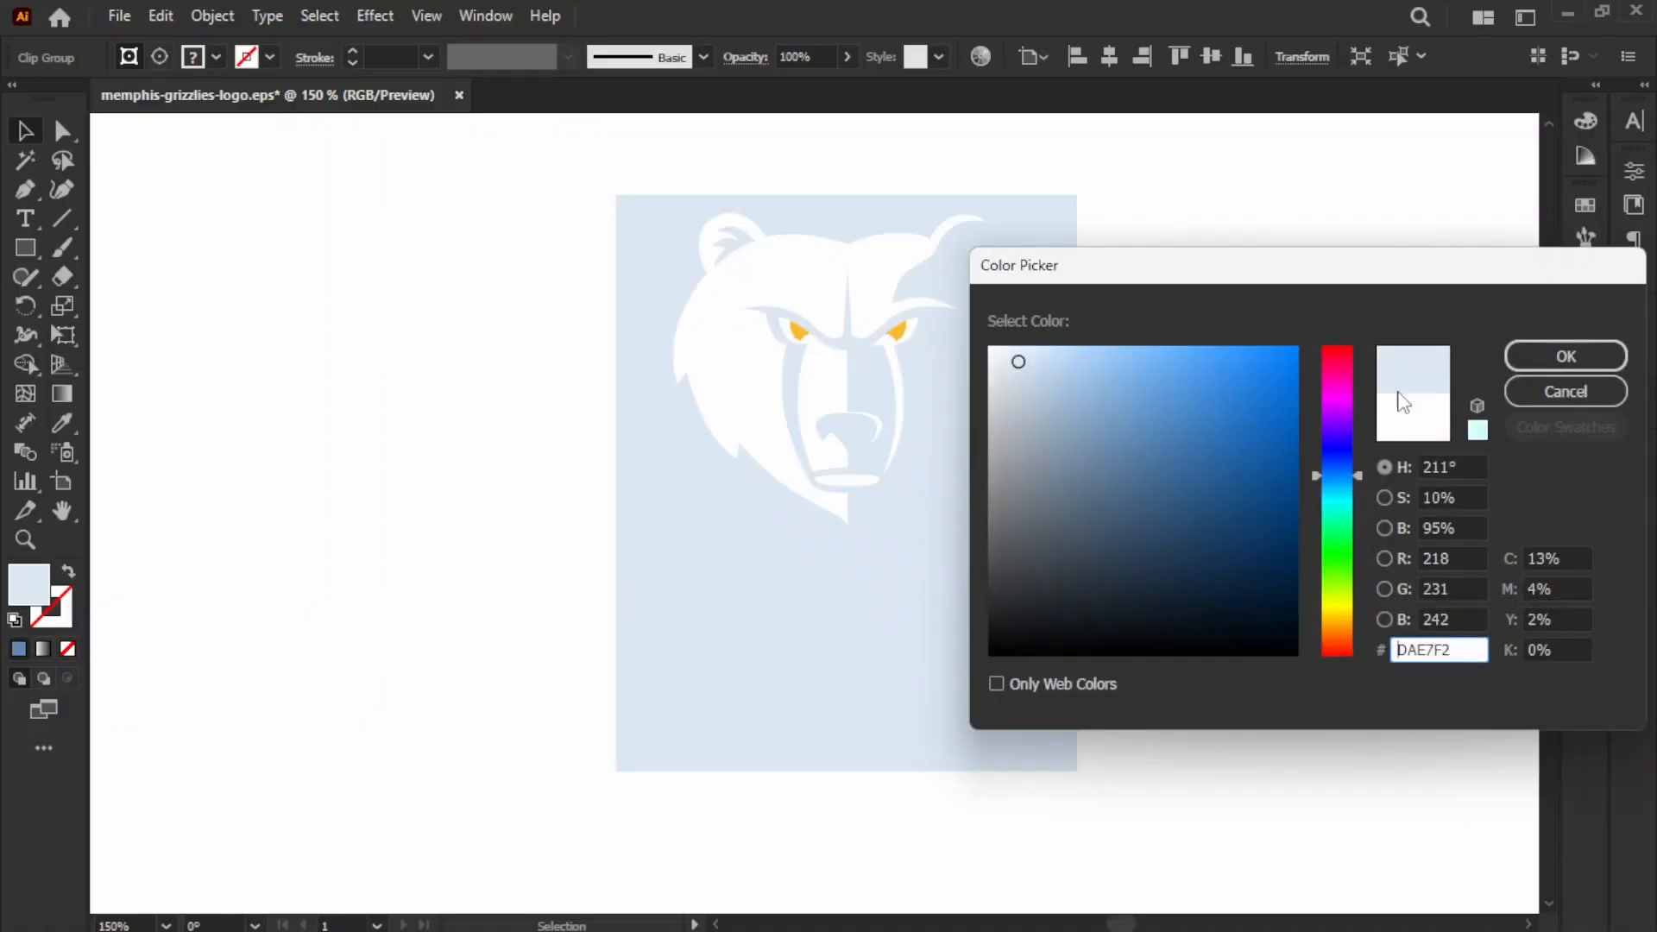
click(1566, 391)
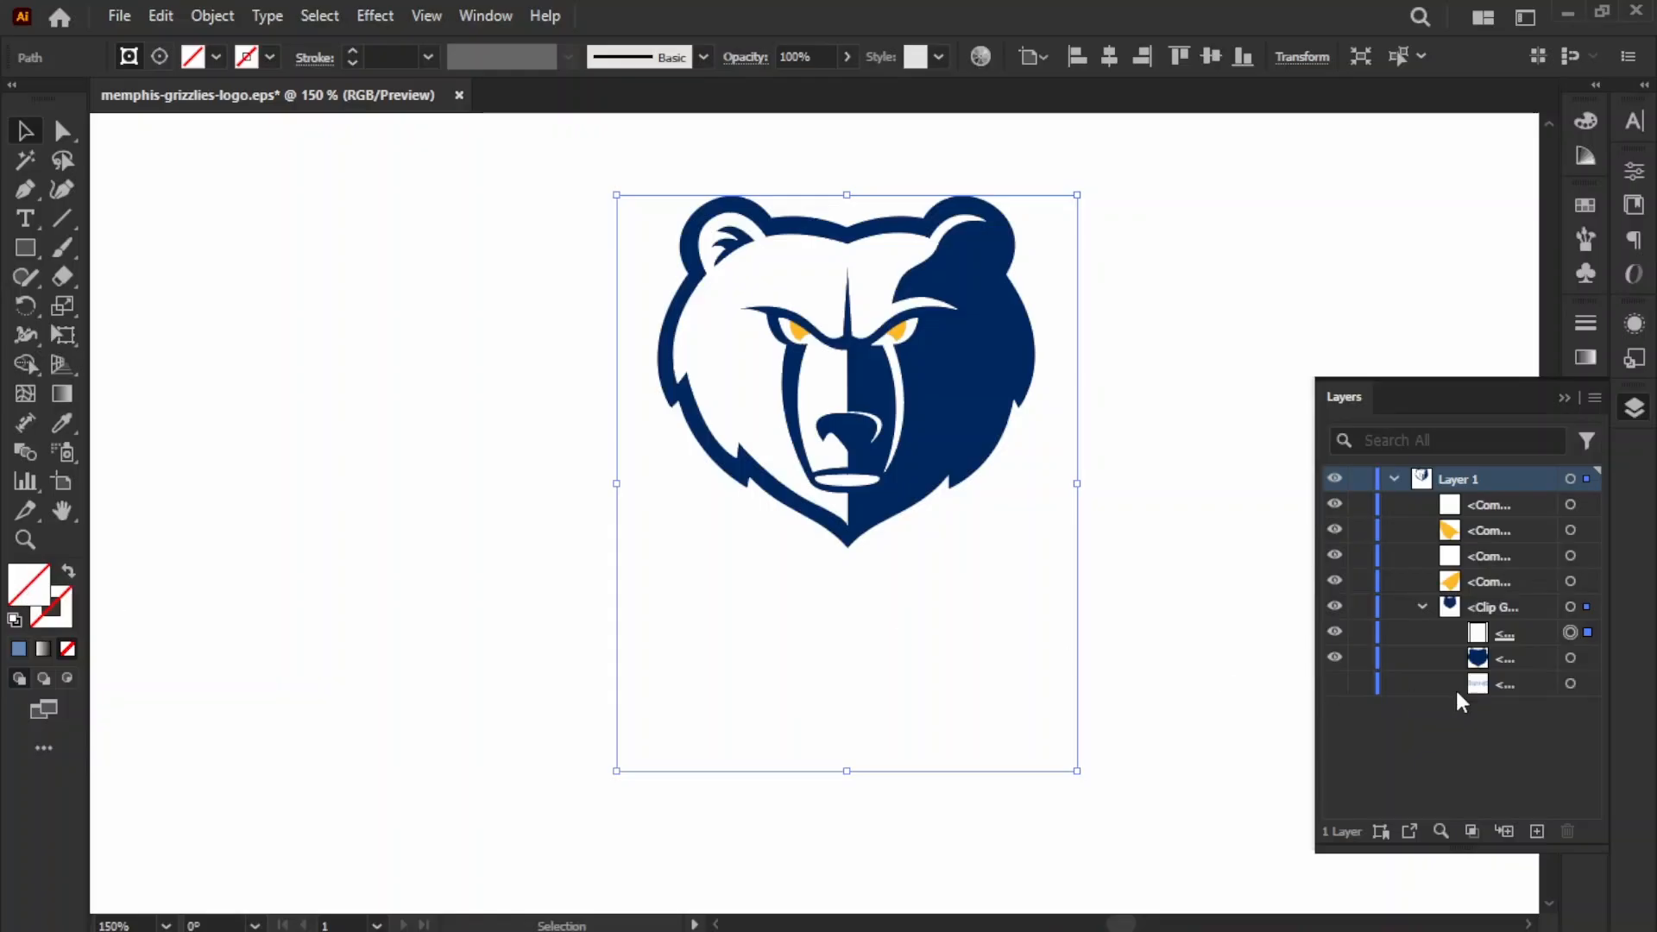
Step: Change the fill of the bear's dark navy head shape to light blue #A5CAF2 and deselect it
click(1570, 657)
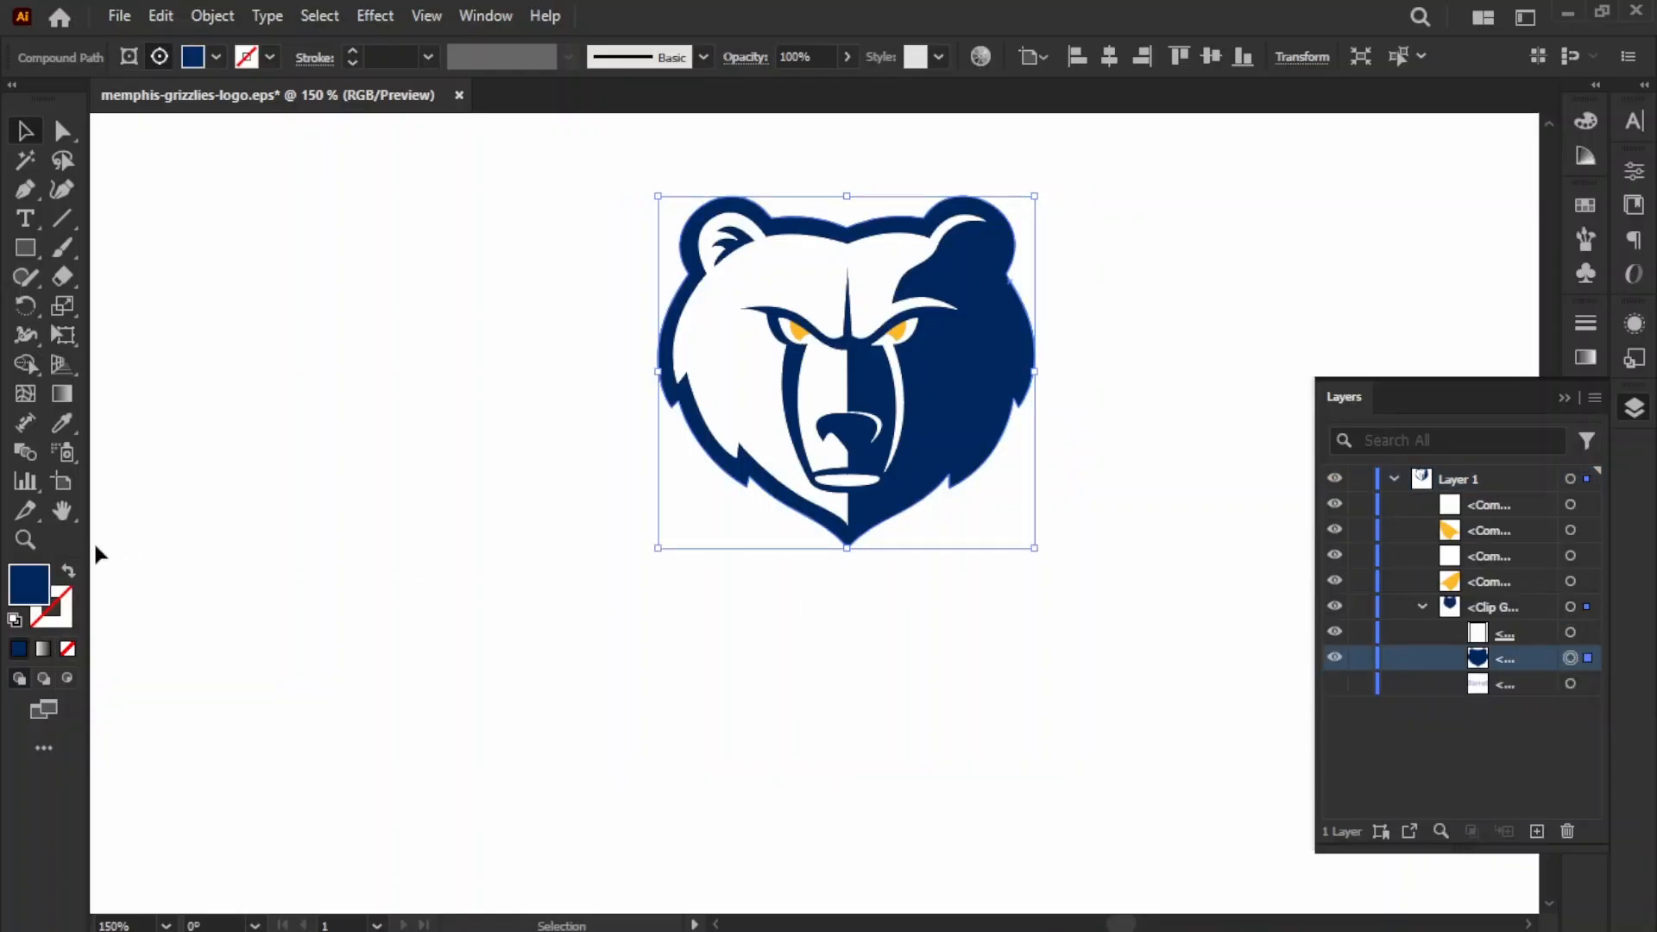
double_click(29, 584)
click(1060, 423)
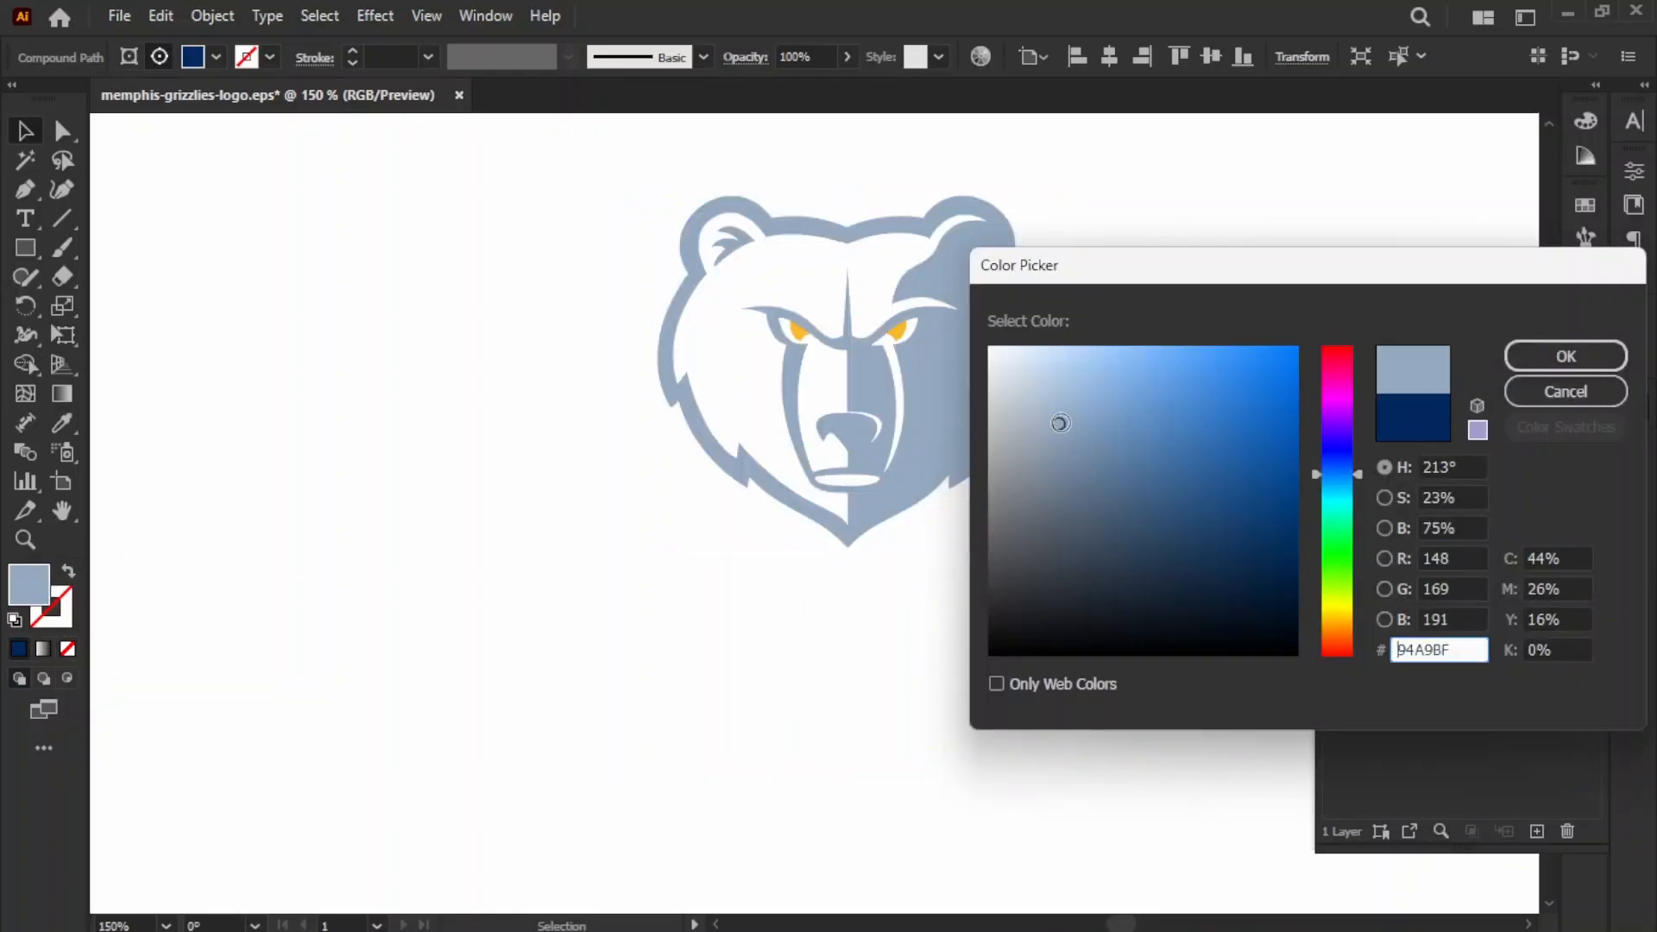
mouse_move(1050, 418)
mouse_down()
mouse_move(1047, 388)
mouse_move(1099, 385)
mouse_move(1089, 360)
mouse_up()
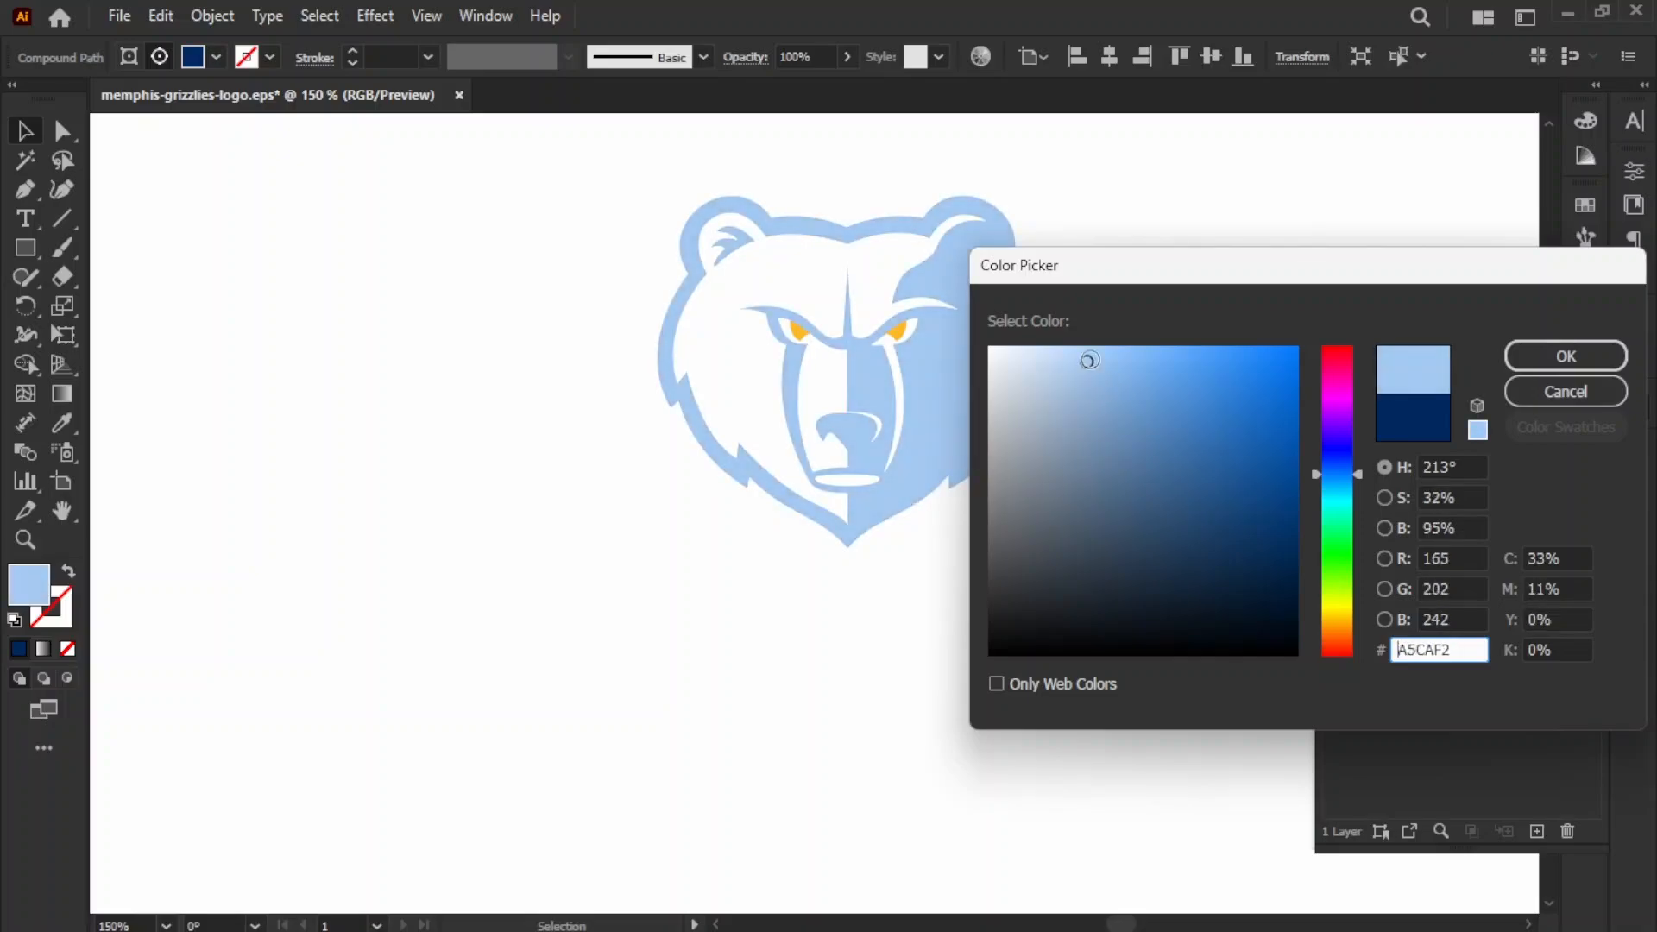
click(1545, 355)
key(ctrl+0)
key(ctrl+shift+a)
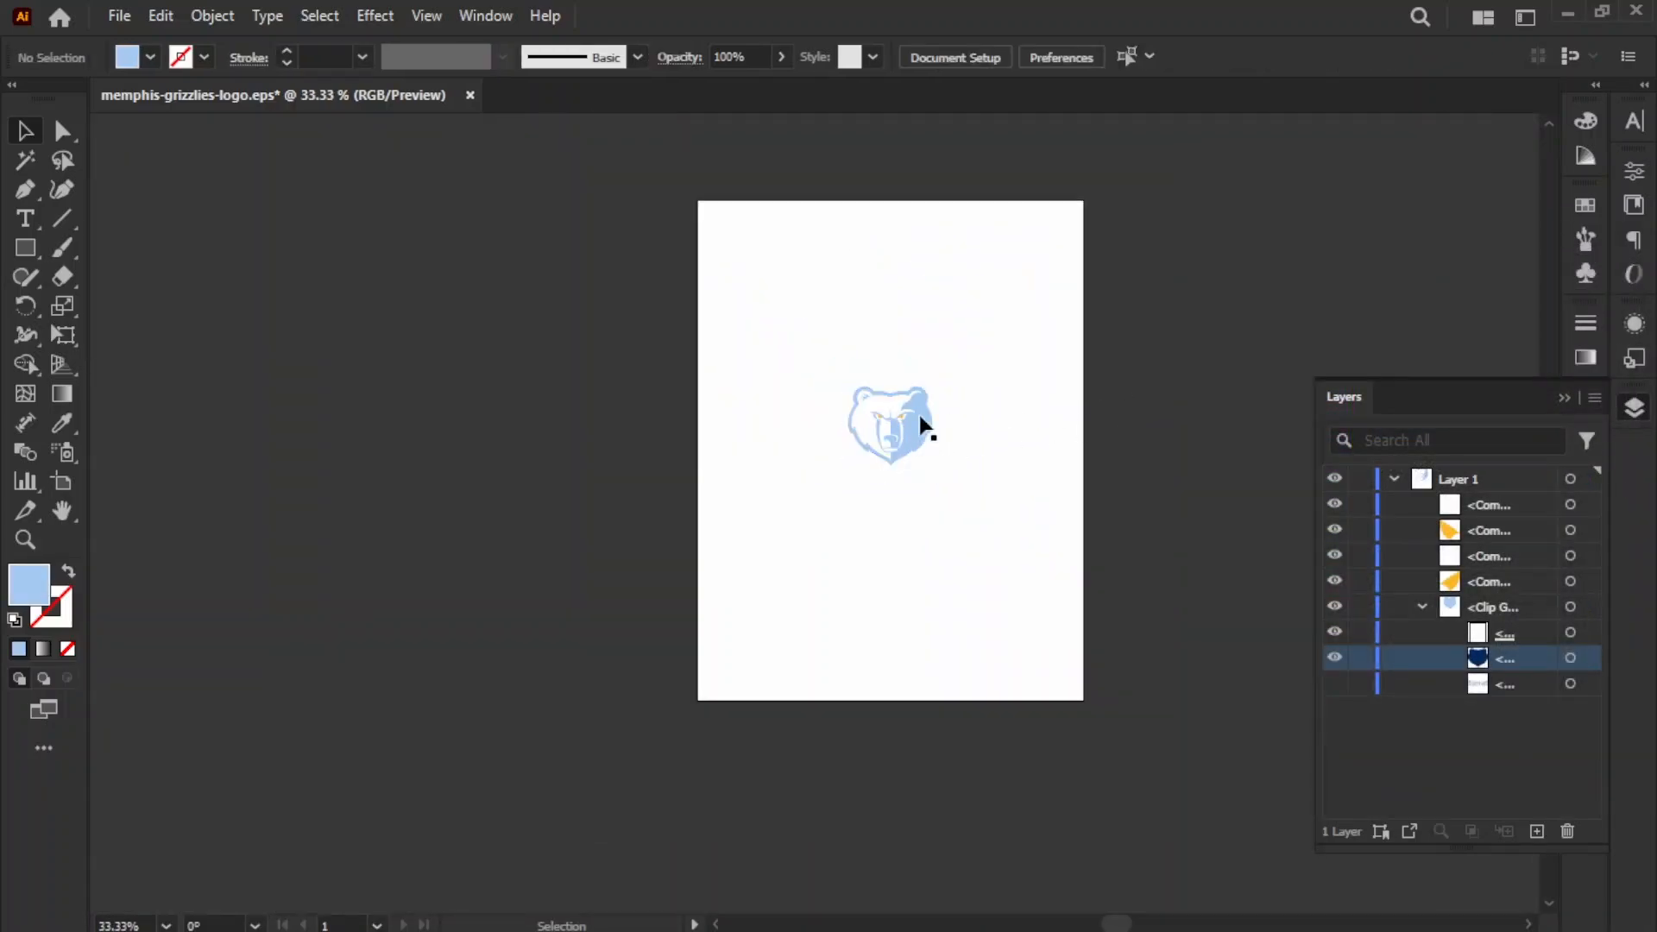
key(ctrl+1)
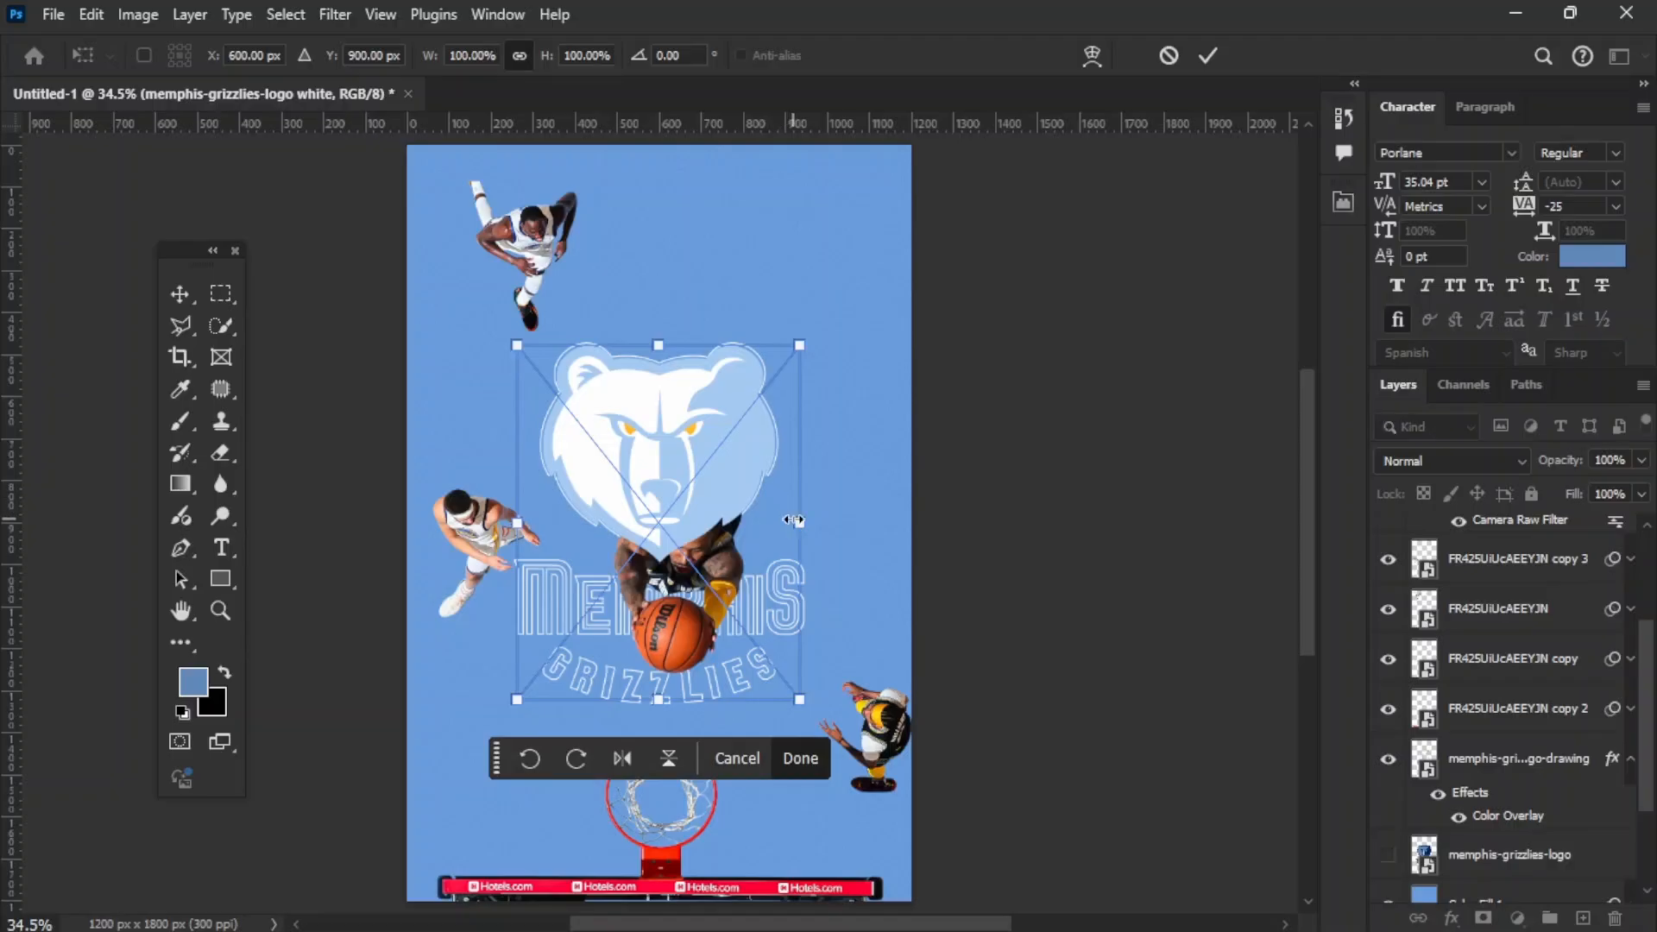
Step: Enlarge the white logo placed in the Photoshop poster to 111.54% and move it down to Y 937 px
drag(794, 521, 816, 523)
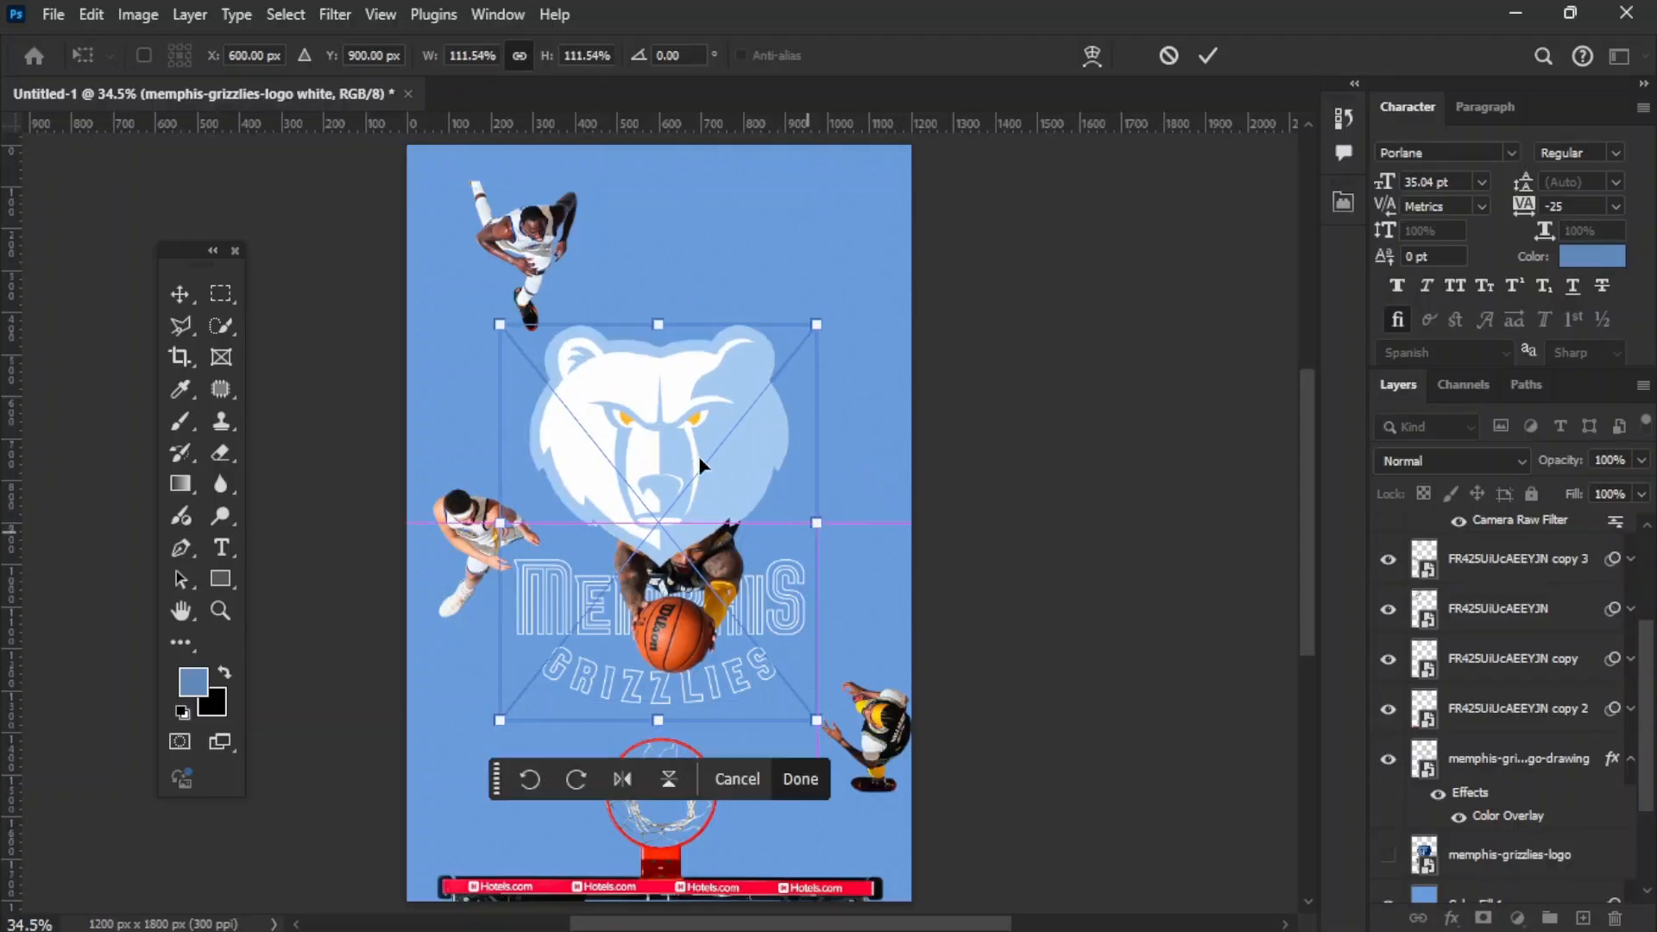
mouse_move(699, 466)
mouse_down()
mouse_move(703, 515)
mouse_move(698, 469)
mouse_move(698, 485)
mouse_up()
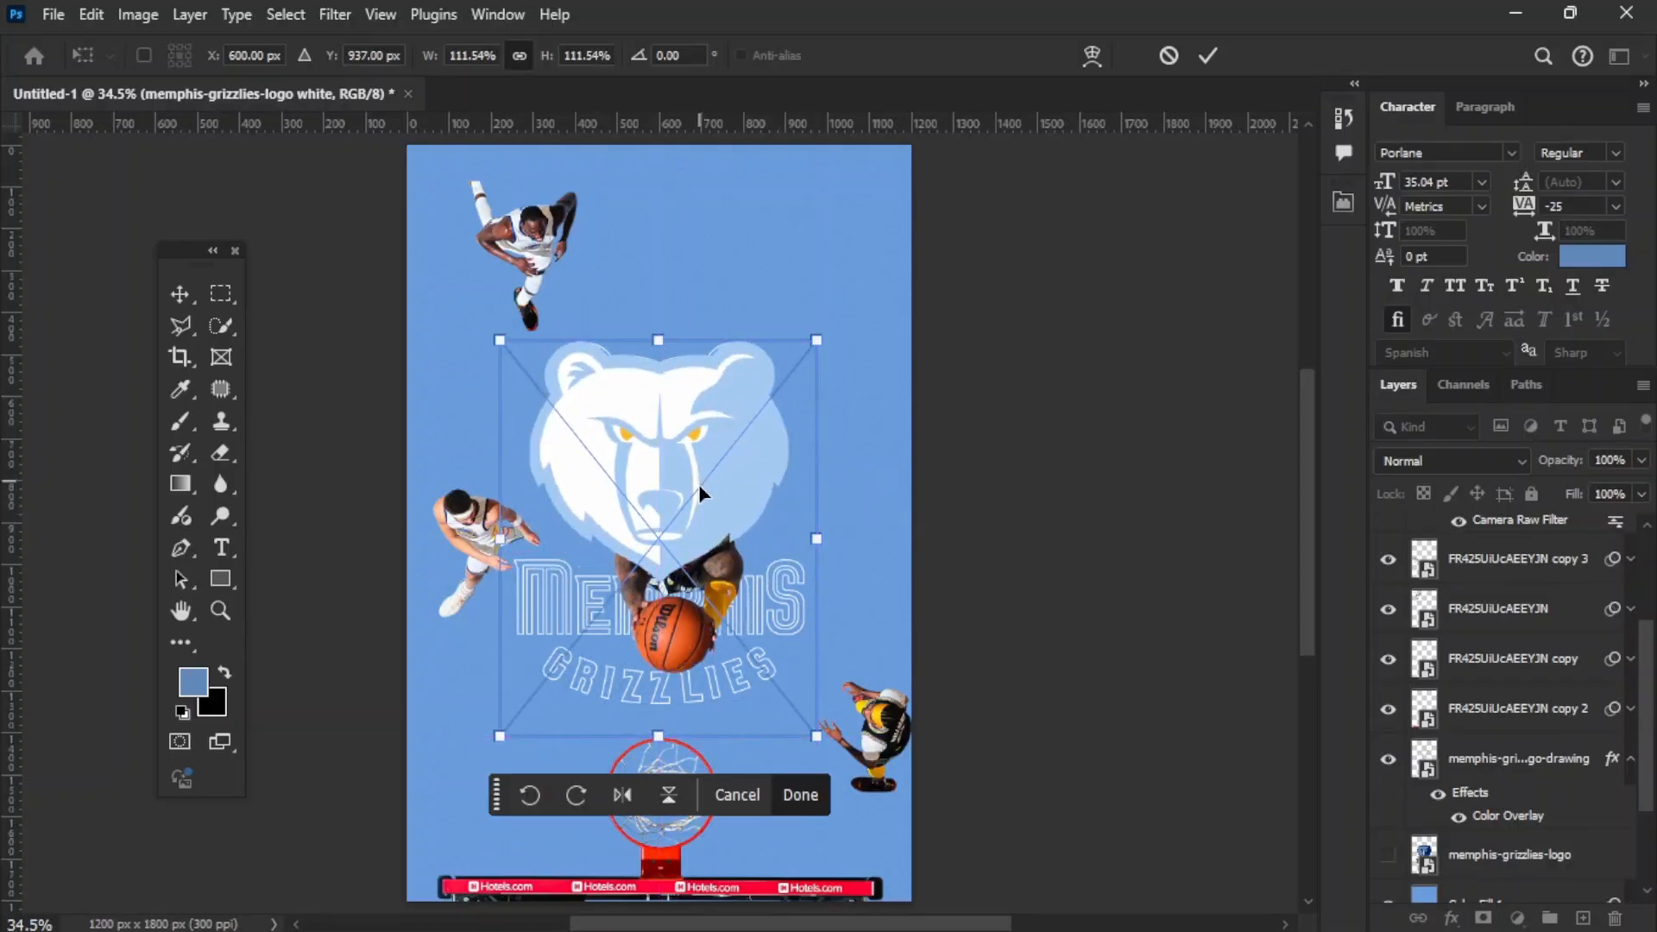
key(Return)
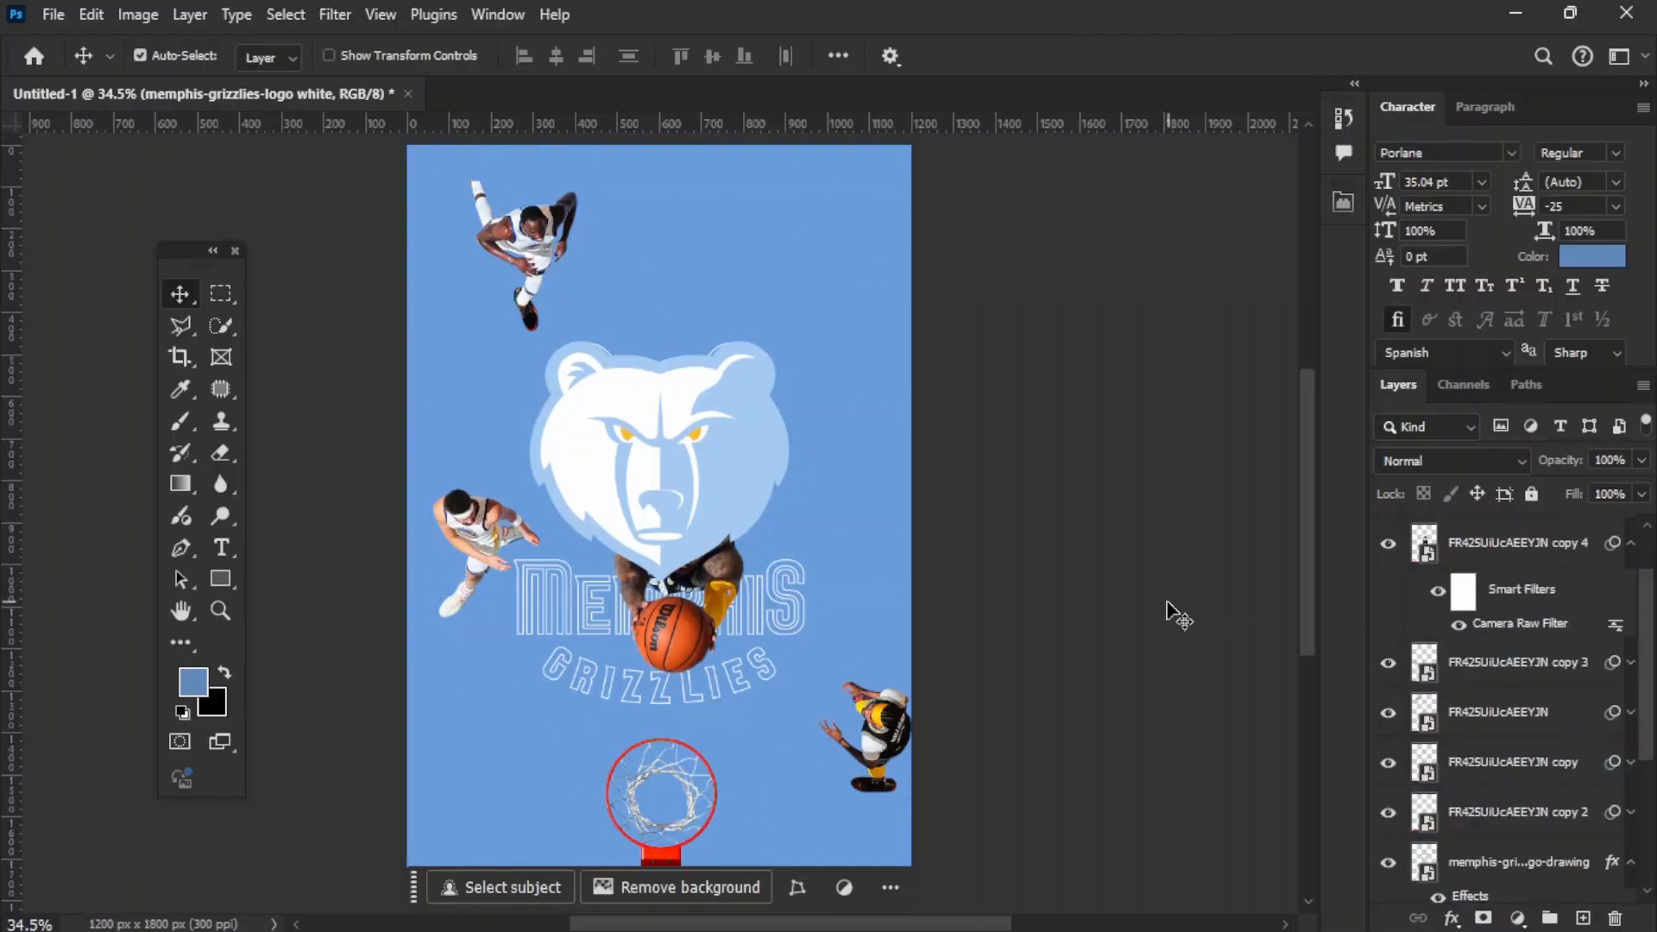
Step: Move the white logo layer beneath the outline logo drawing layer and hide the outline drawing
click(1167, 610)
click(706, 488)
mouse_move(1516, 546)
mouse_down()
mouse_move(1524, 914)
mouse_move(1521, 675)
mouse_up()
click(1388, 562)
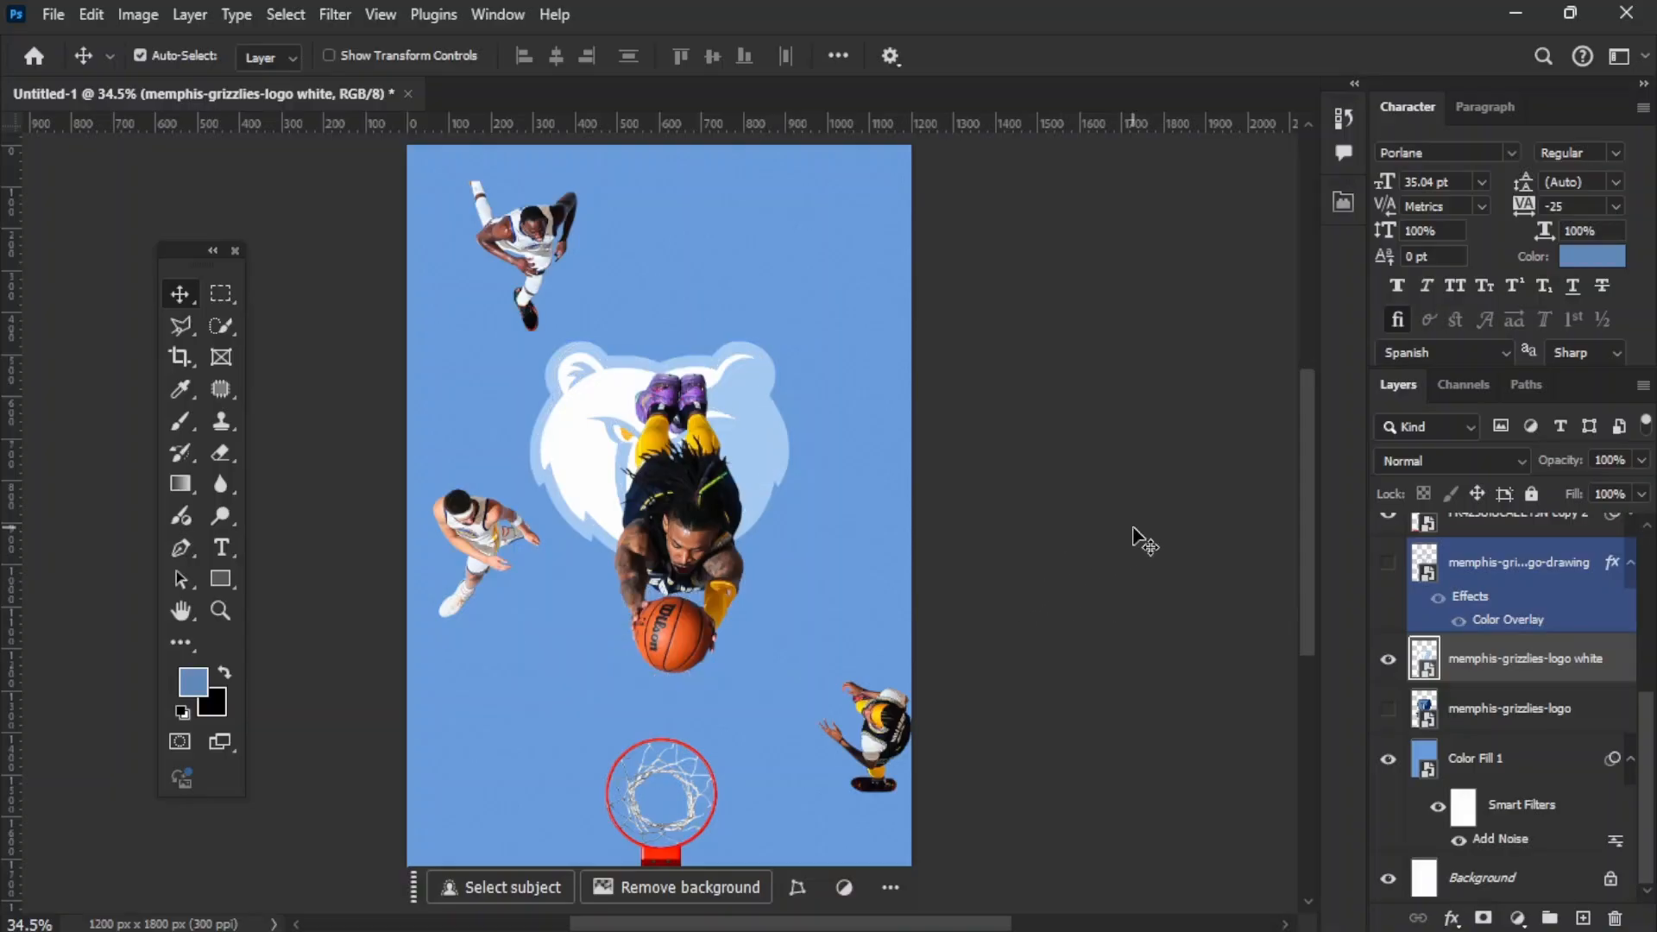
Step: Shift the white bear logo slightly down, and bring back the outline drawing, lowered so its lettering sits beneath the bear
click(1134, 529)
mouse_move(739, 436)
mouse_down()
mouse_move(739, 462)
mouse_move(743, 447)
mouse_up()
click(1113, 564)
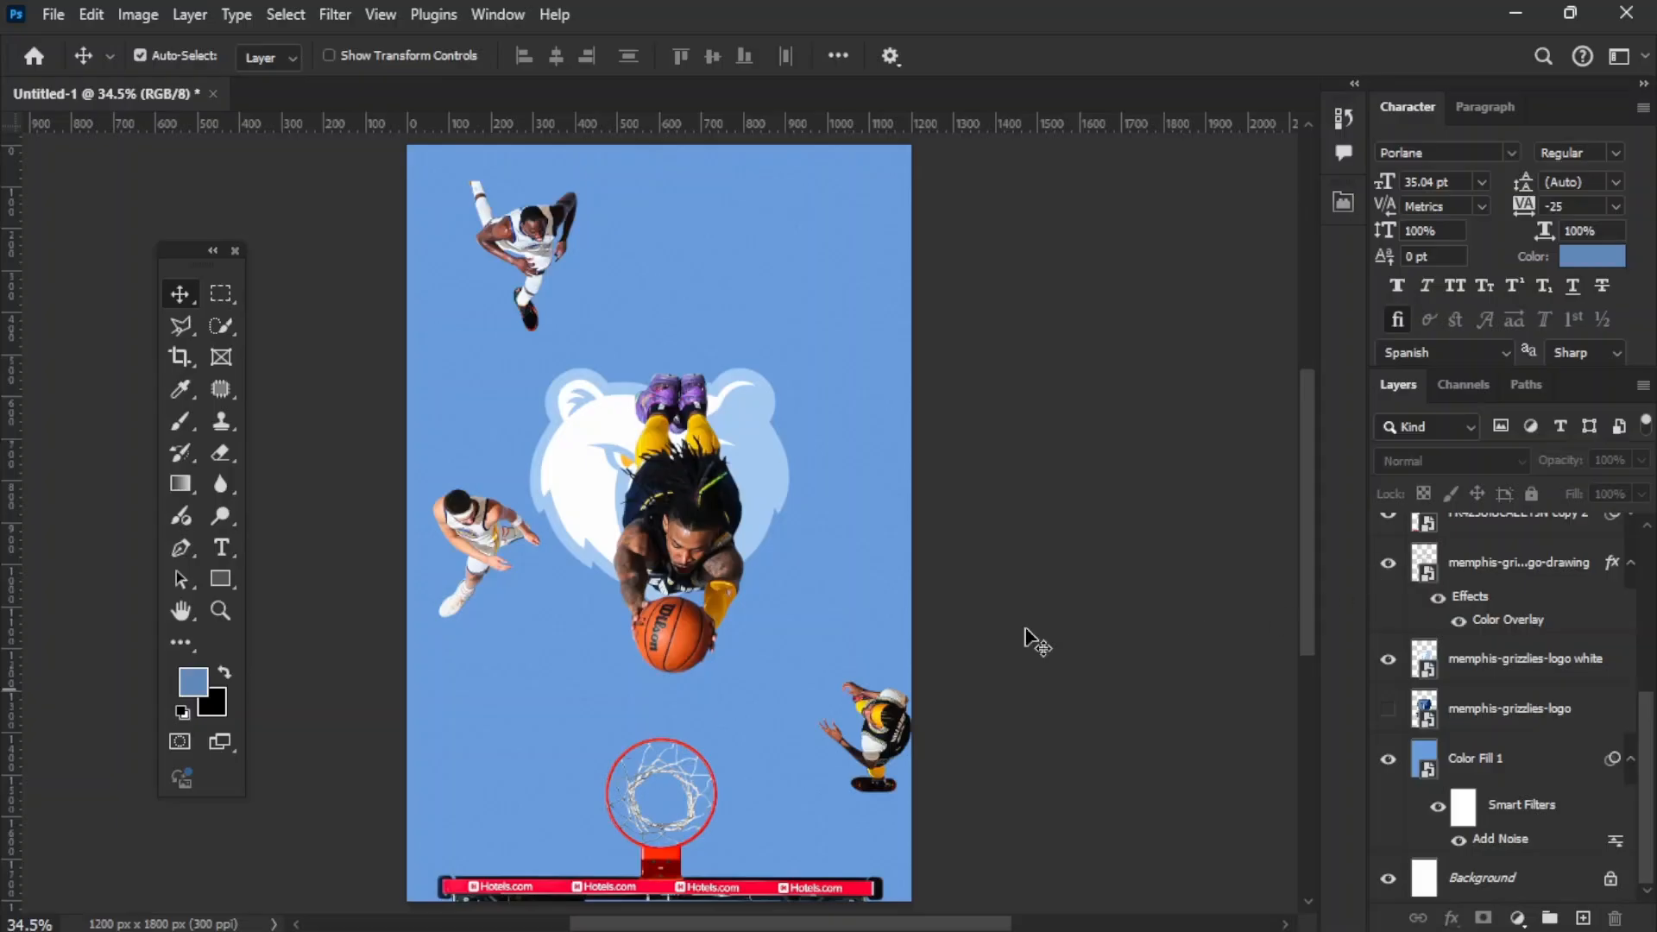
click(796, 643)
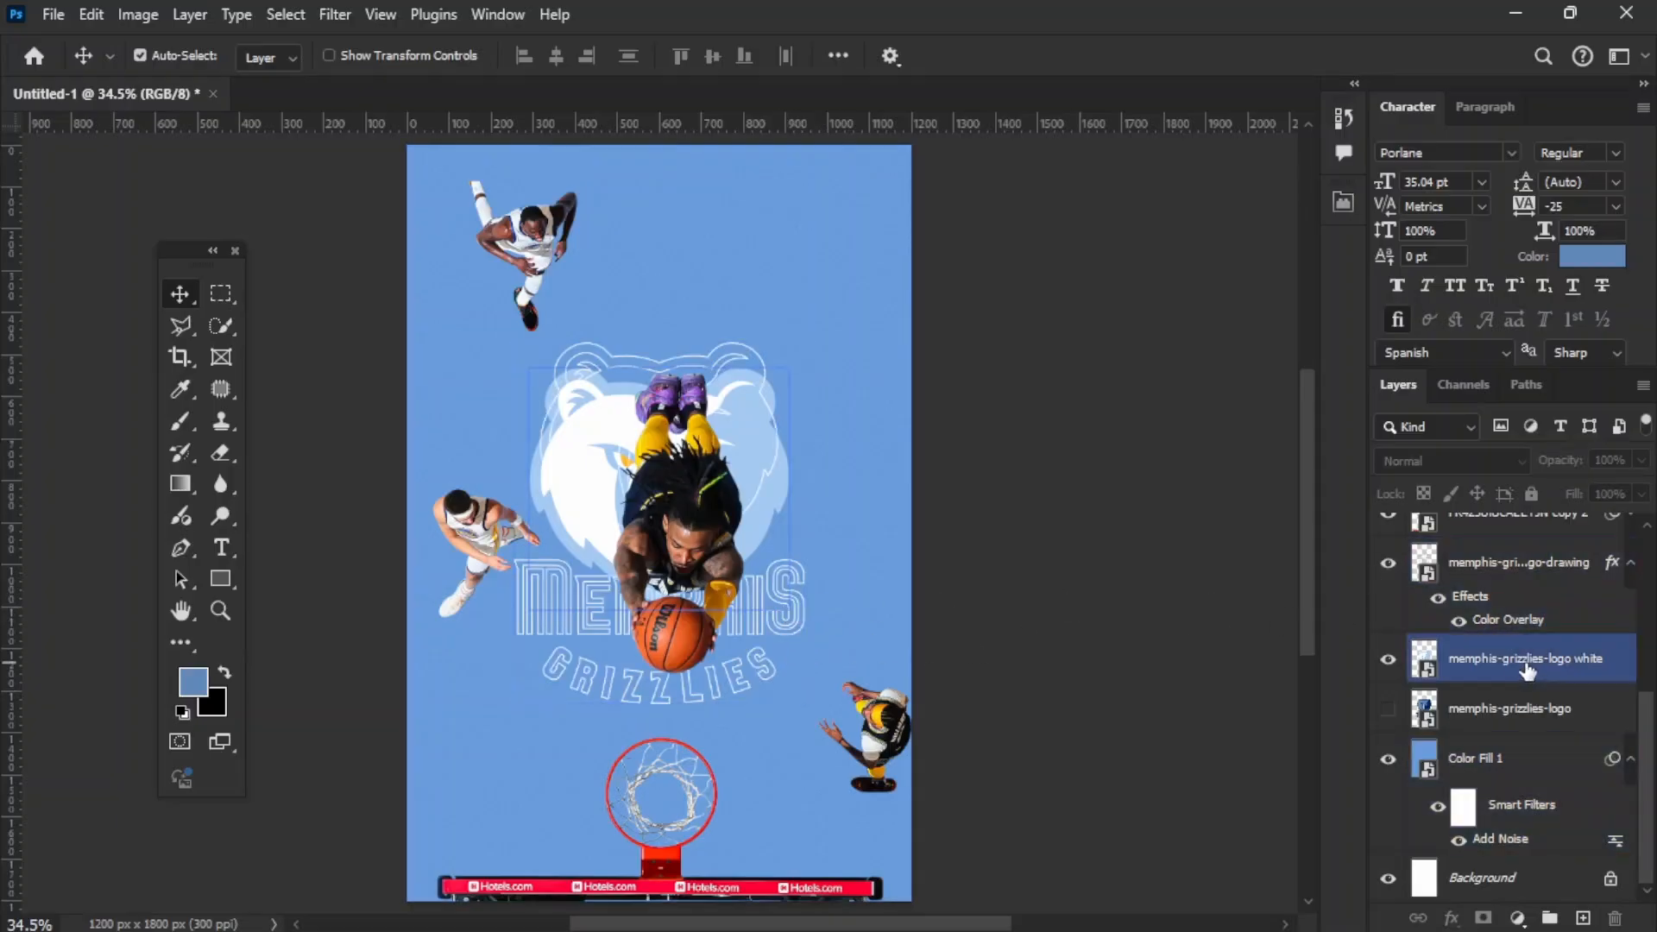
mouse_move(775, 642)
mouse_down()
mouse_move(765, 776)
mouse_move(766, 737)
mouse_up()
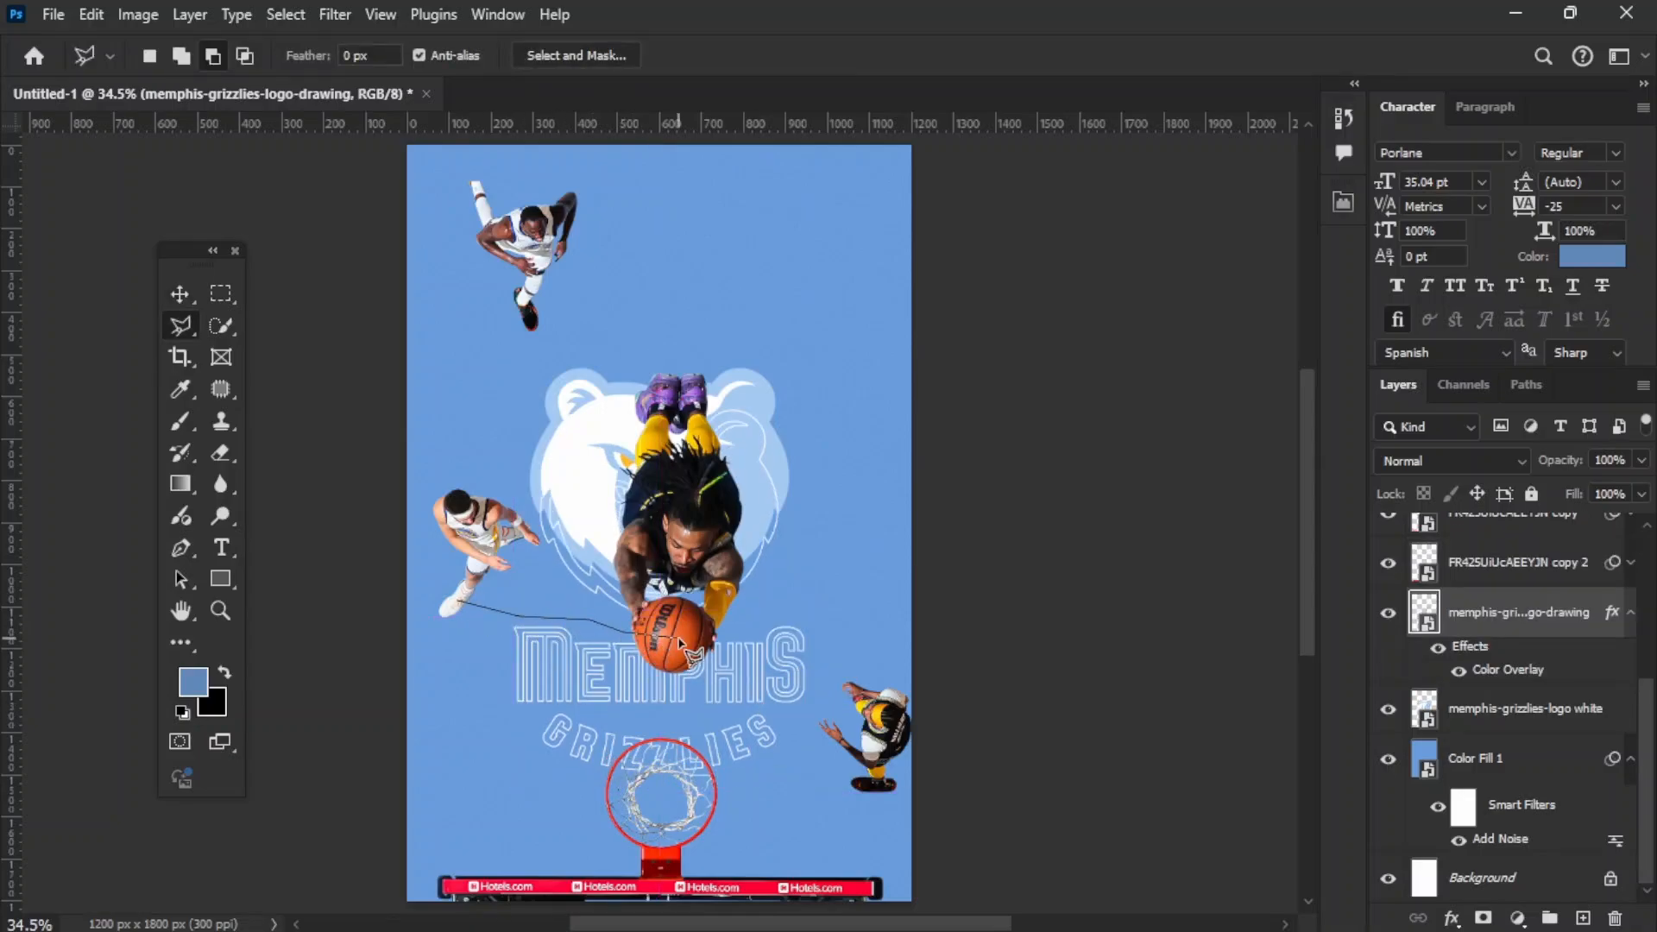
Step: Lasso around the MEMPHIS GRIZZLIES lettering and add a layer mask, inverted so only the lettering of the outline drawing shows
click(898, 707)
click(809, 823)
click(565, 836)
click(465, 739)
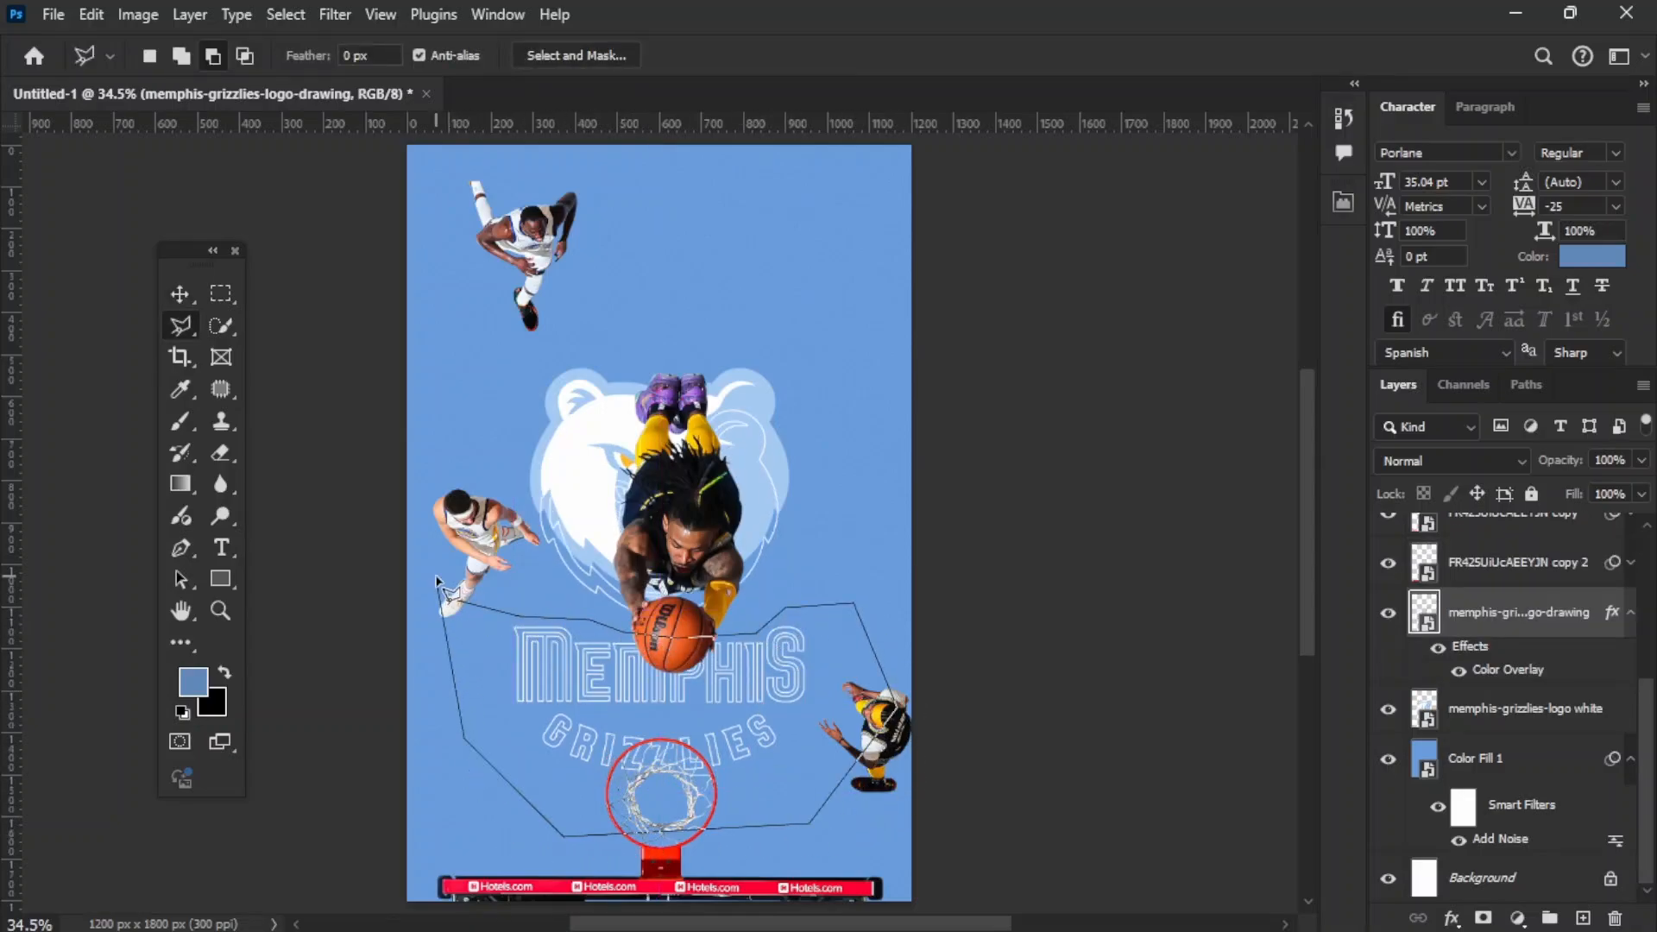
double_click(437, 579)
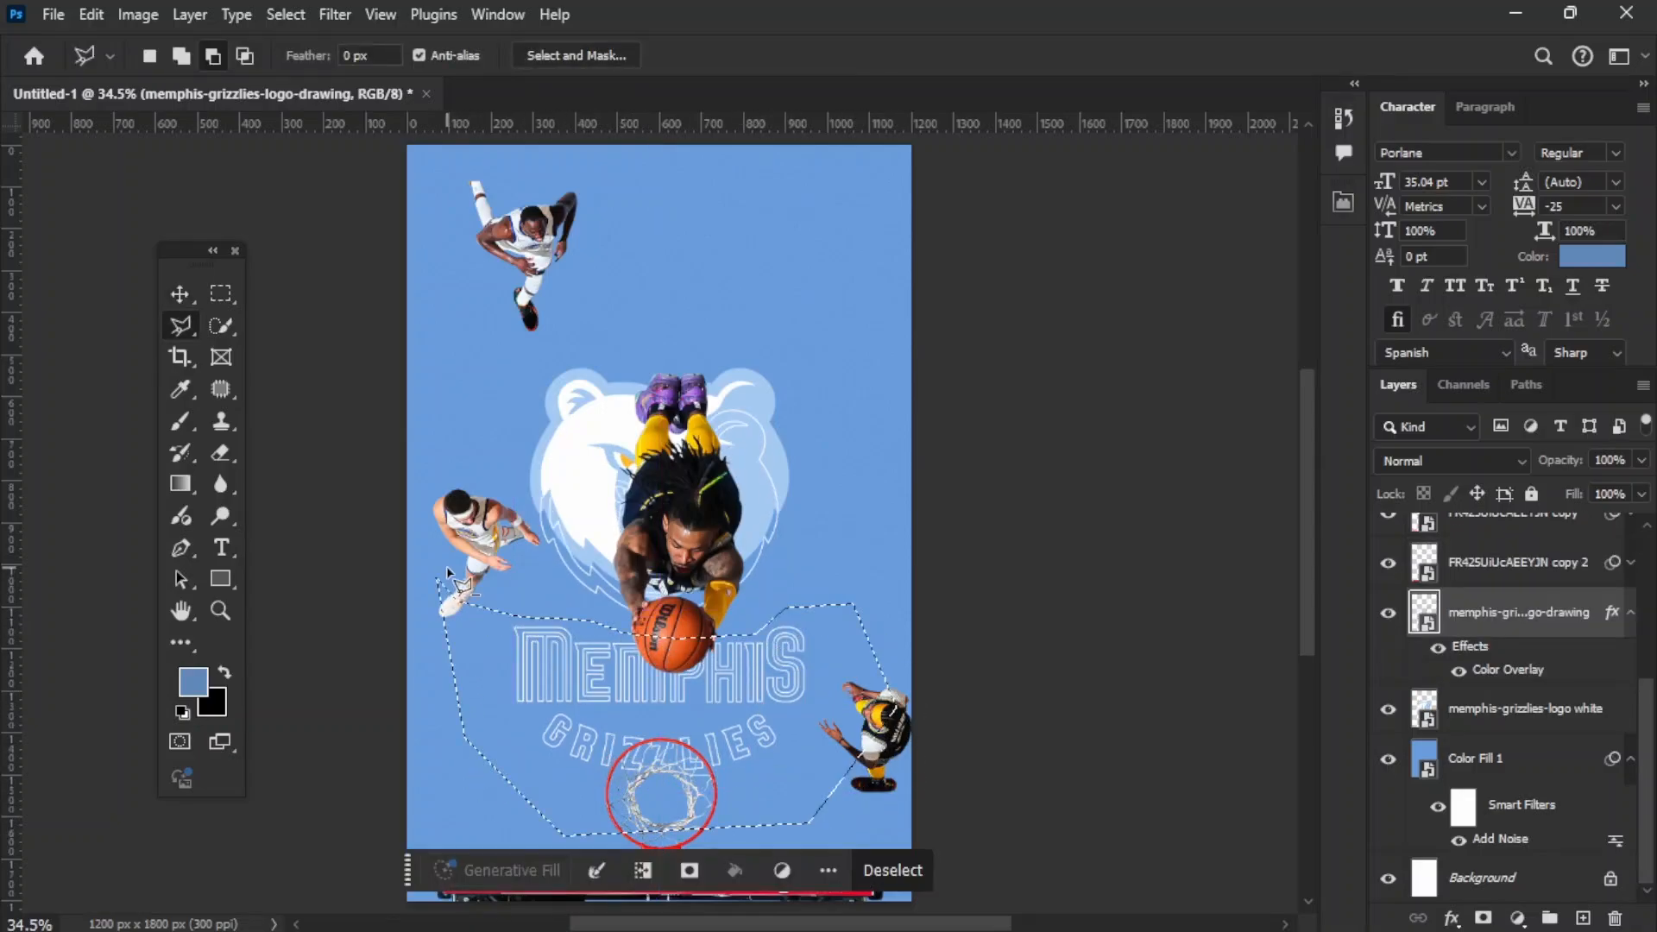
alt+click(1484, 918)
key(v)
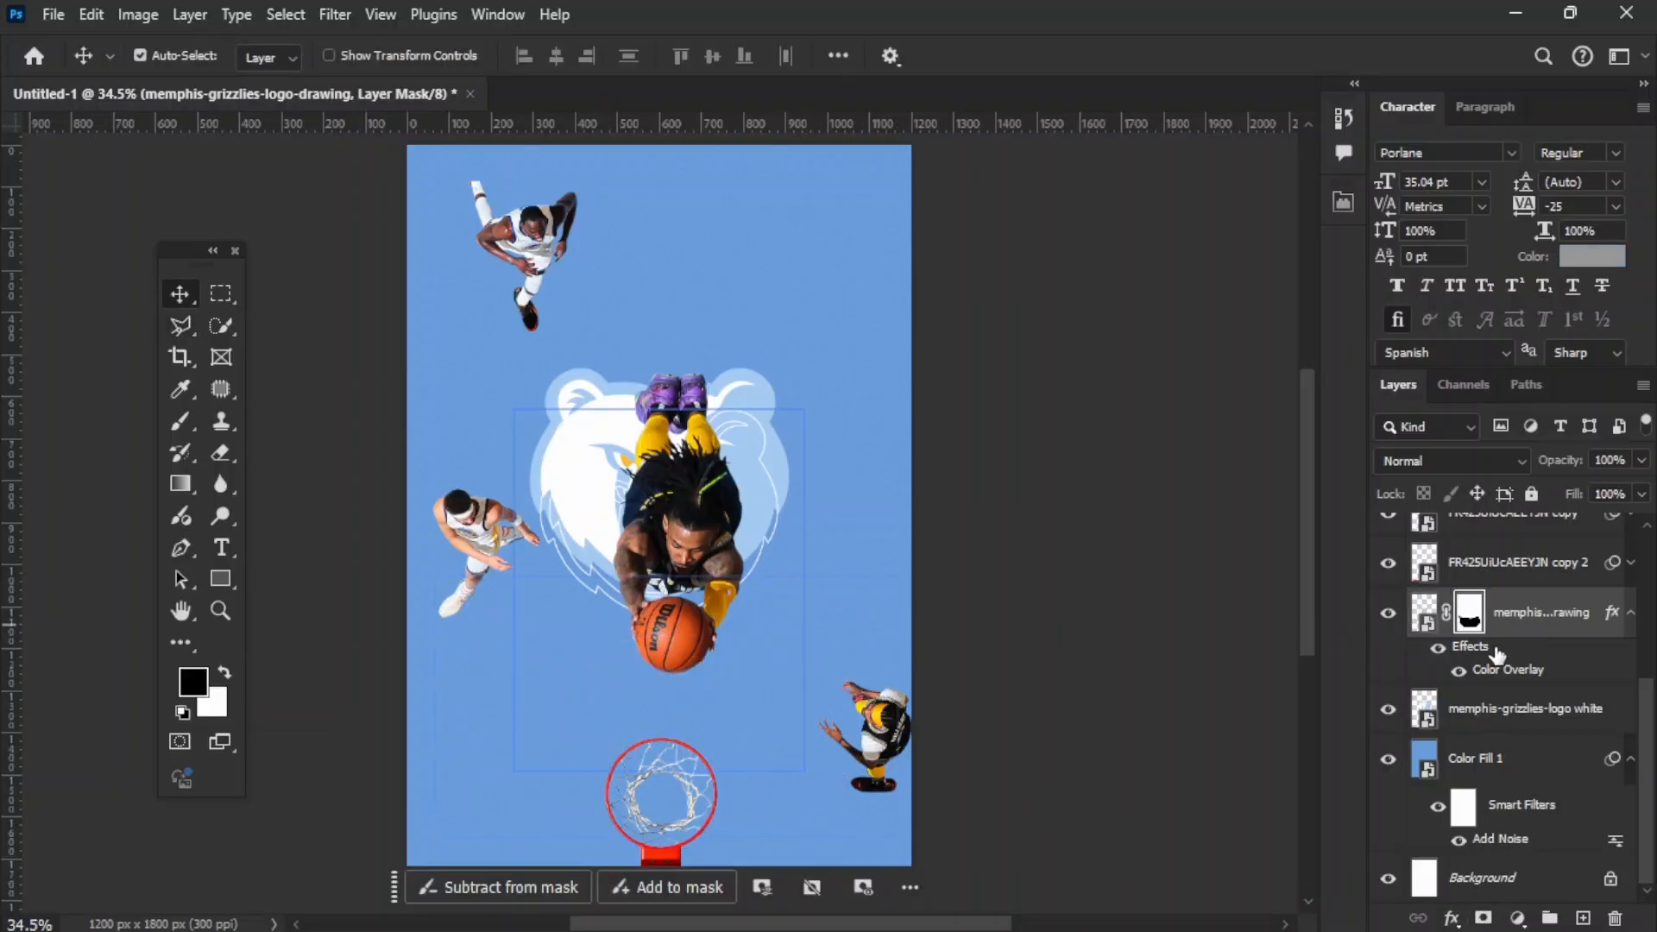
key(ctrl+i)
Step: Convert the masked MEMPHIS GRIZZLIES lettering layer to a smart object
right_click(1471, 610)
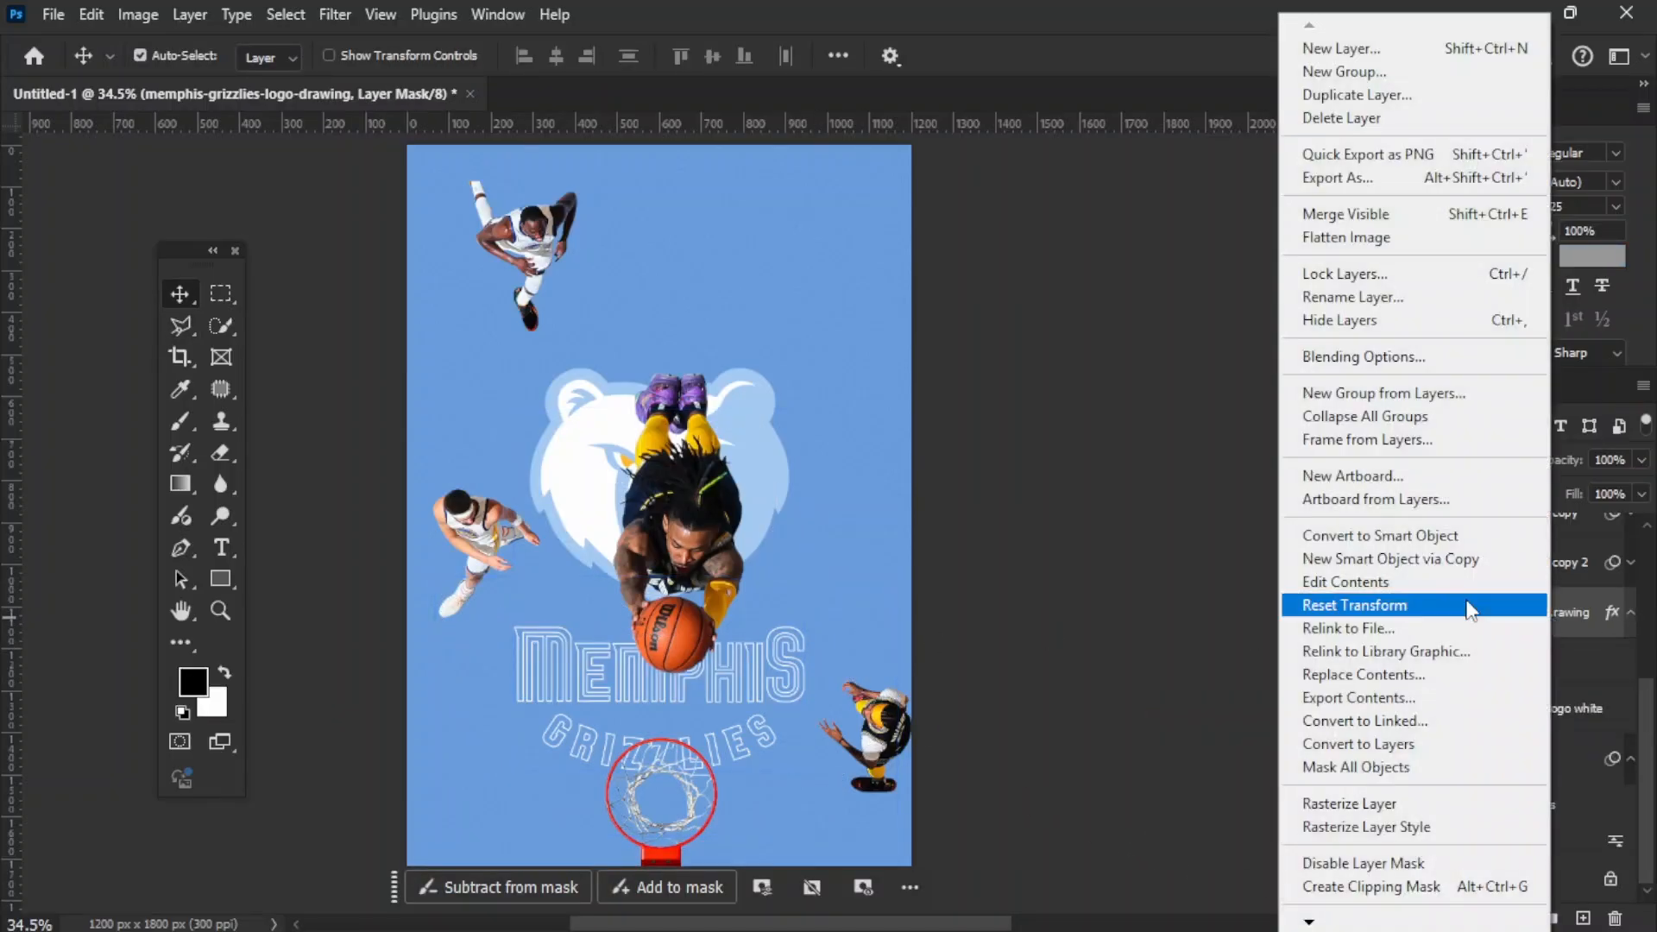
click(1383, 536)
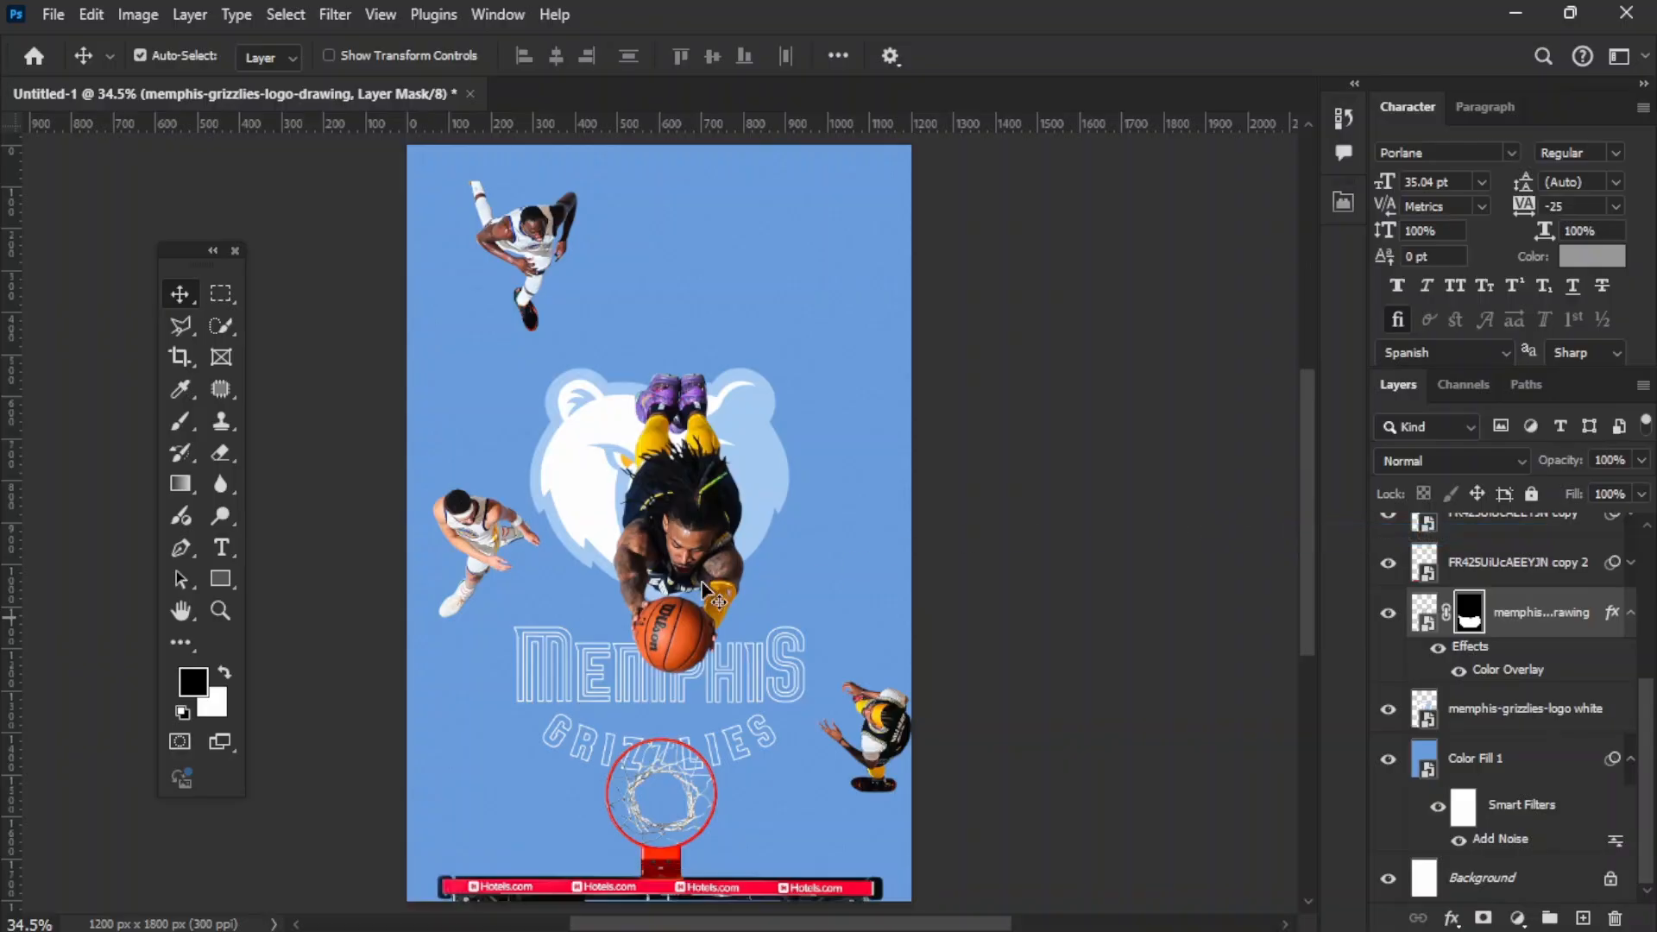
shift+click(1467, 708)
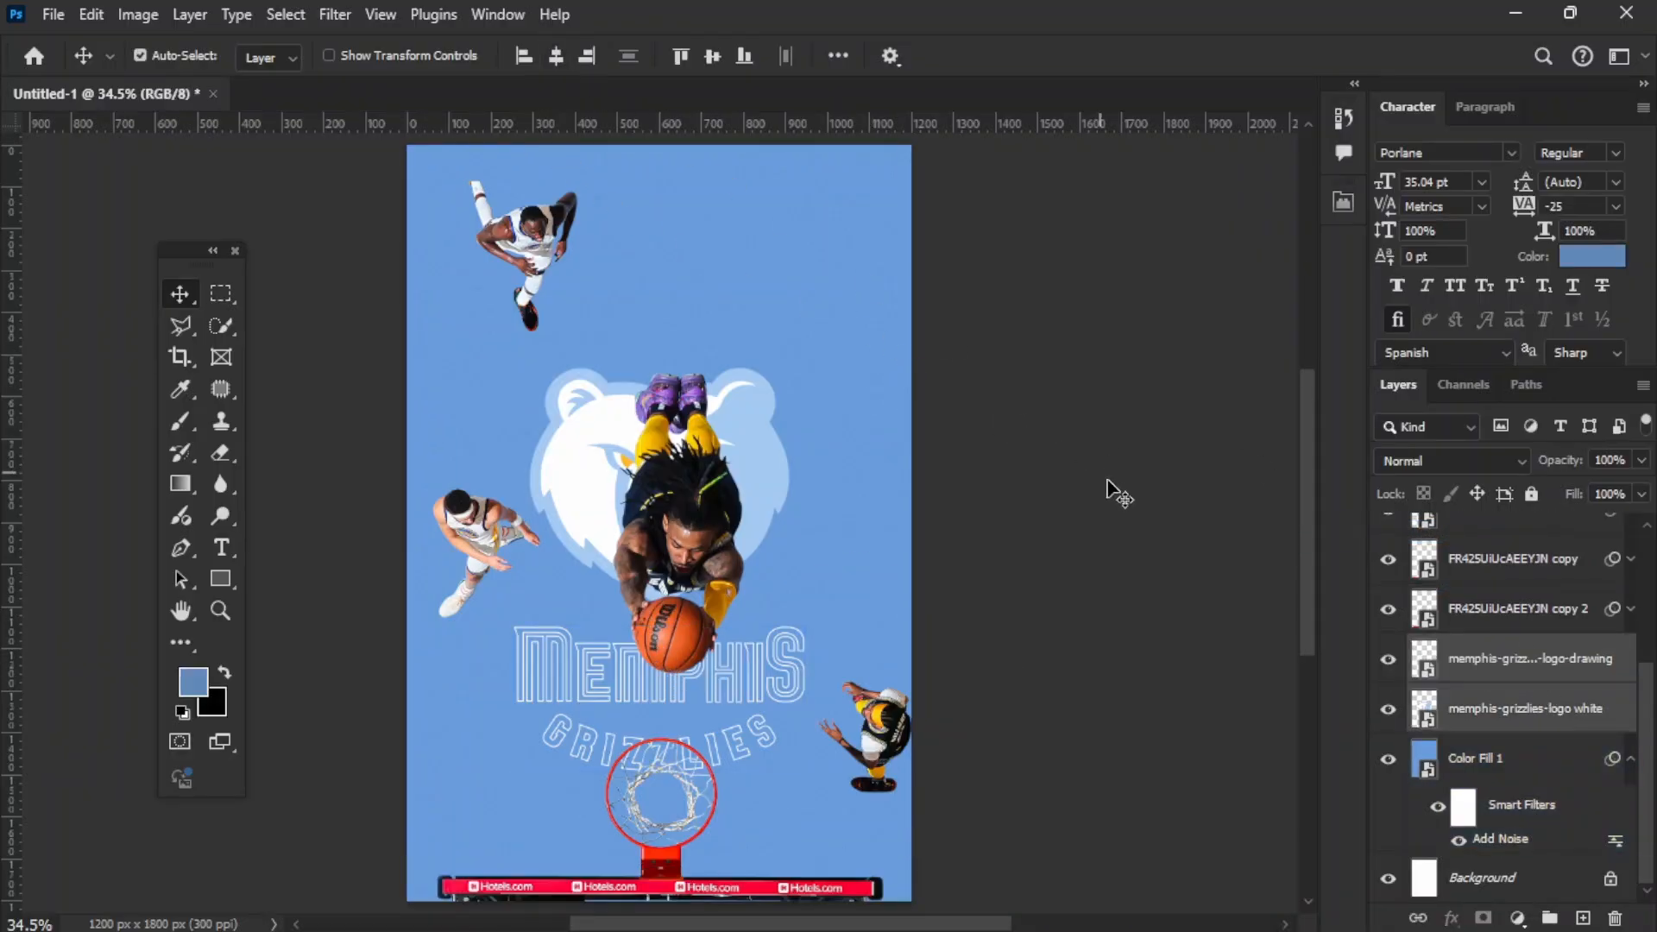
Step: Center the MEMPHIS GRIZZLIES lettering horizontally on the poster beneath the bear logo
click(763, 656)
key(ctrl+t)
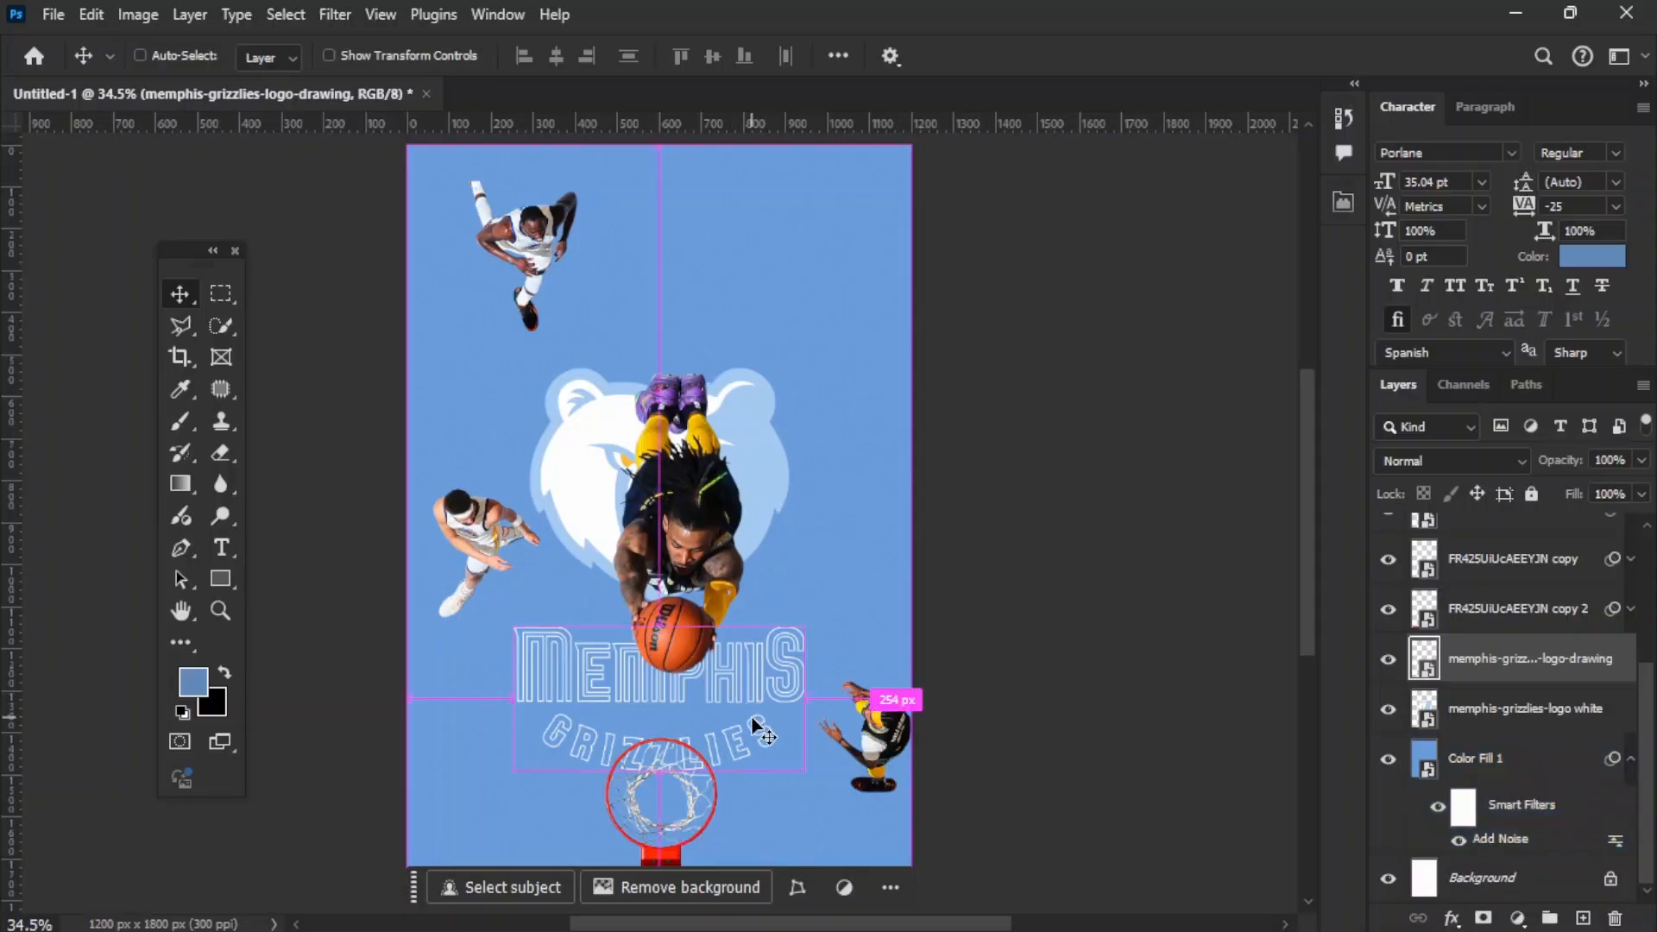
drag(817, 675, 801, 675)
key(Return)
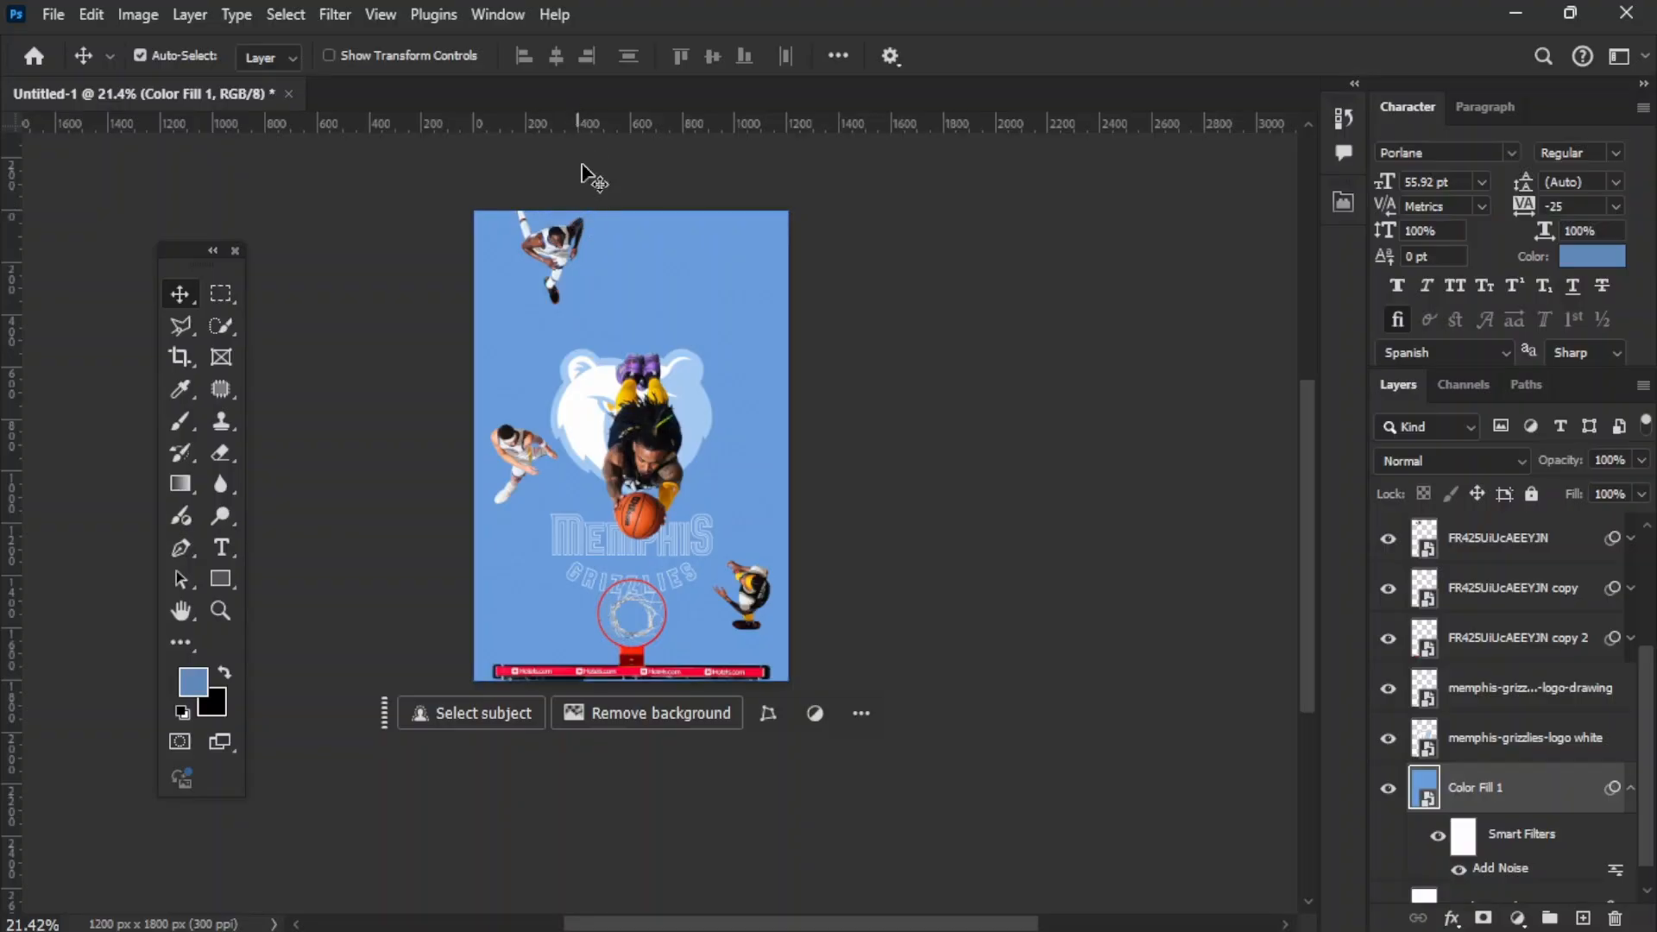
click(986, 308)
Step: Move the player beside the bear's white half slightly down and closer to the poster's edge
scroll(743, 357, up, 7)
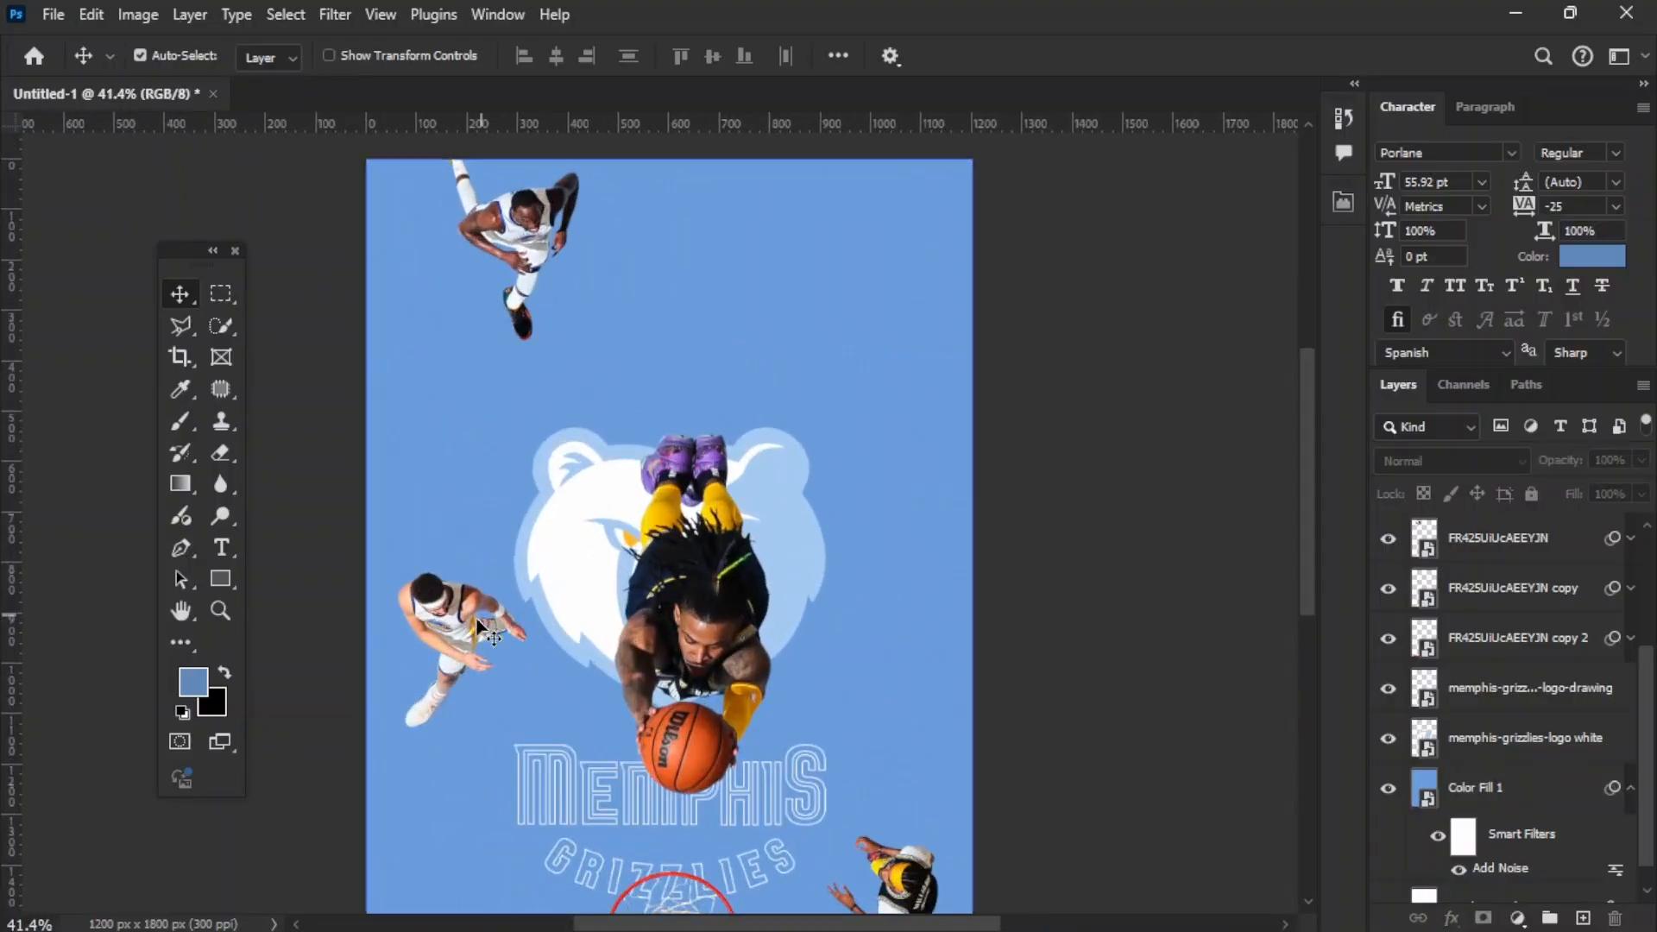
click(455, 637)
drag(458, 643, 443, 660)
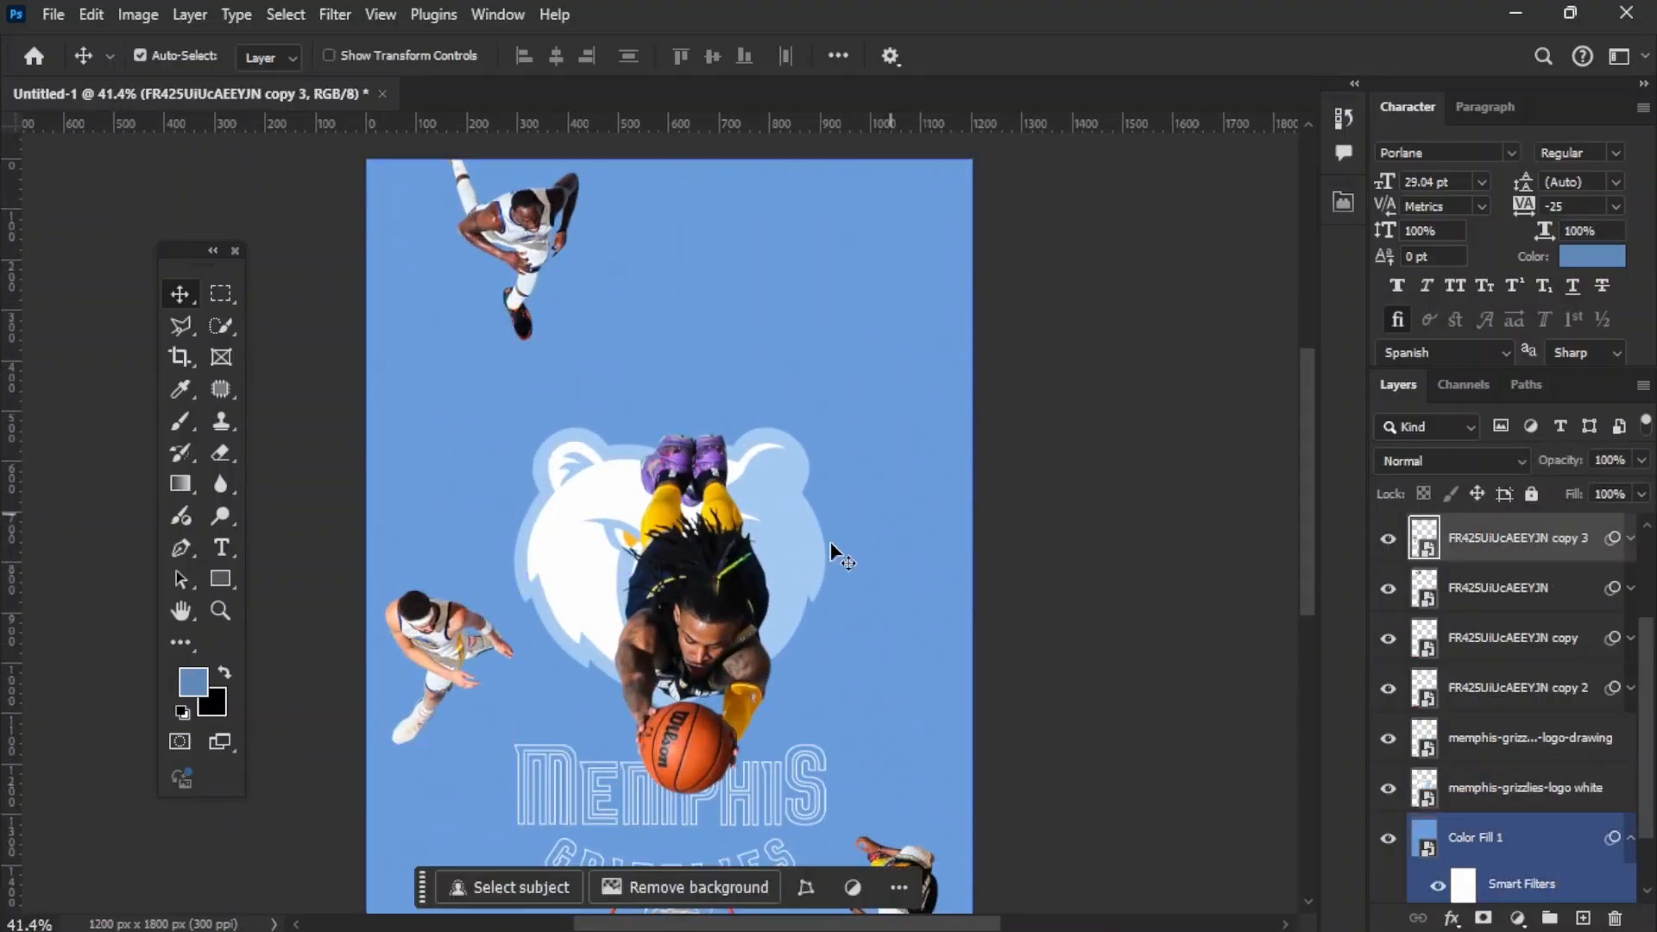
ctrl+click(420, 635)
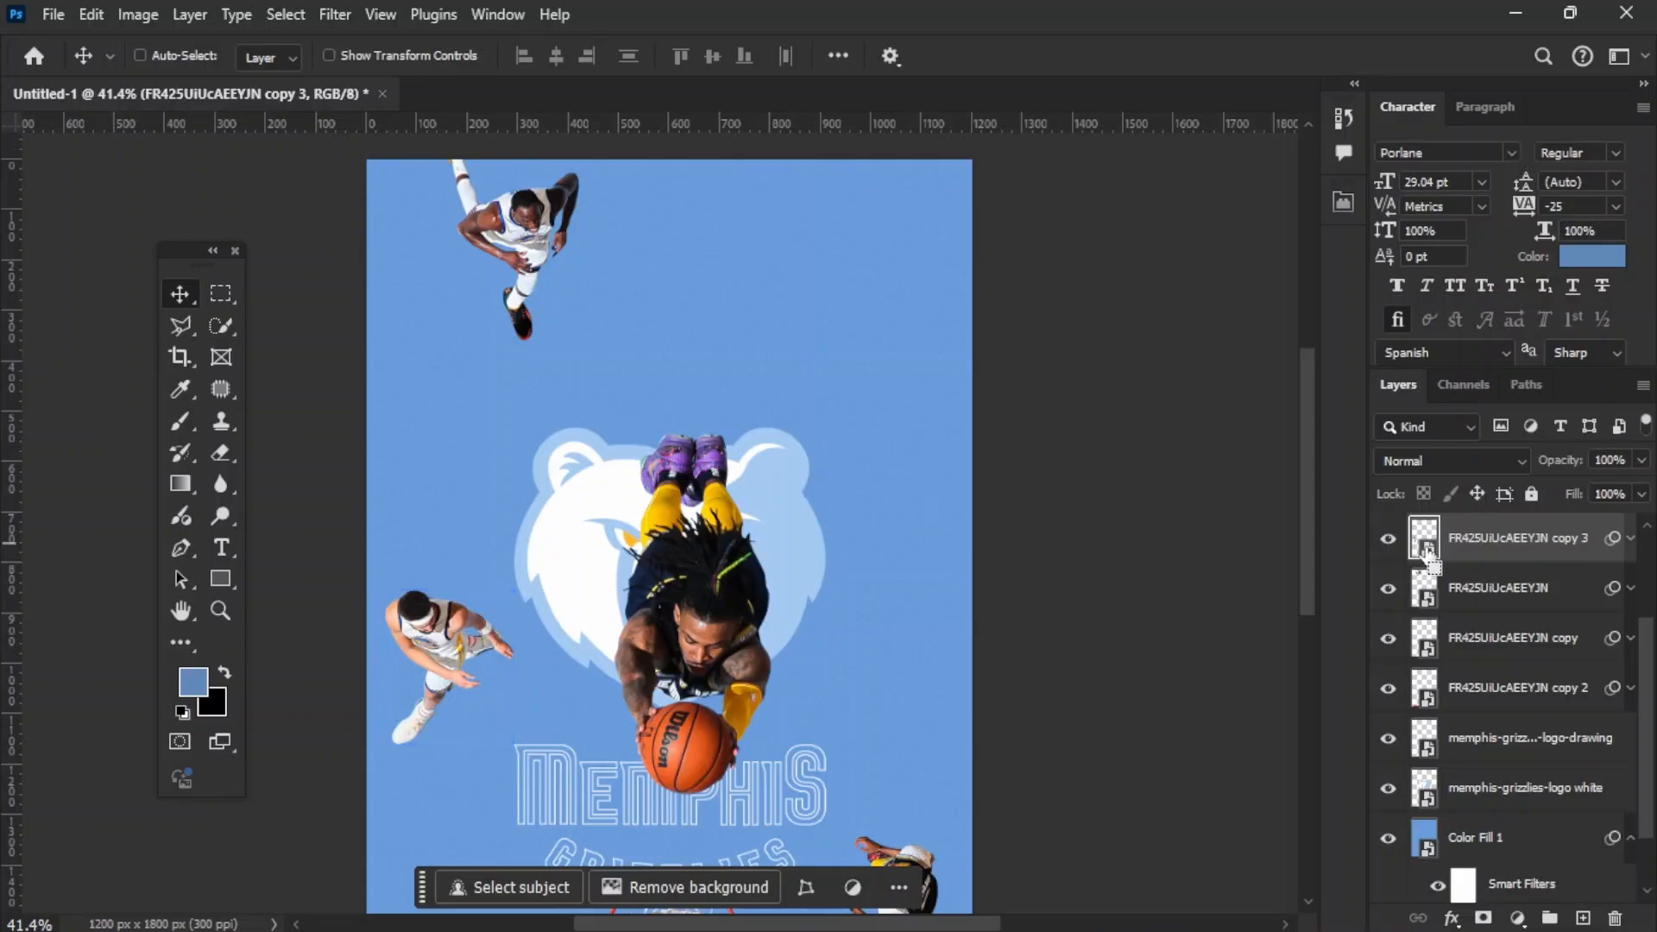
Step: Select that player's outline and add an Exposure adjustment at -0.83 from it, placed beneath the player's layer
ctrl+click(1426, 556)
click(1545, 856)
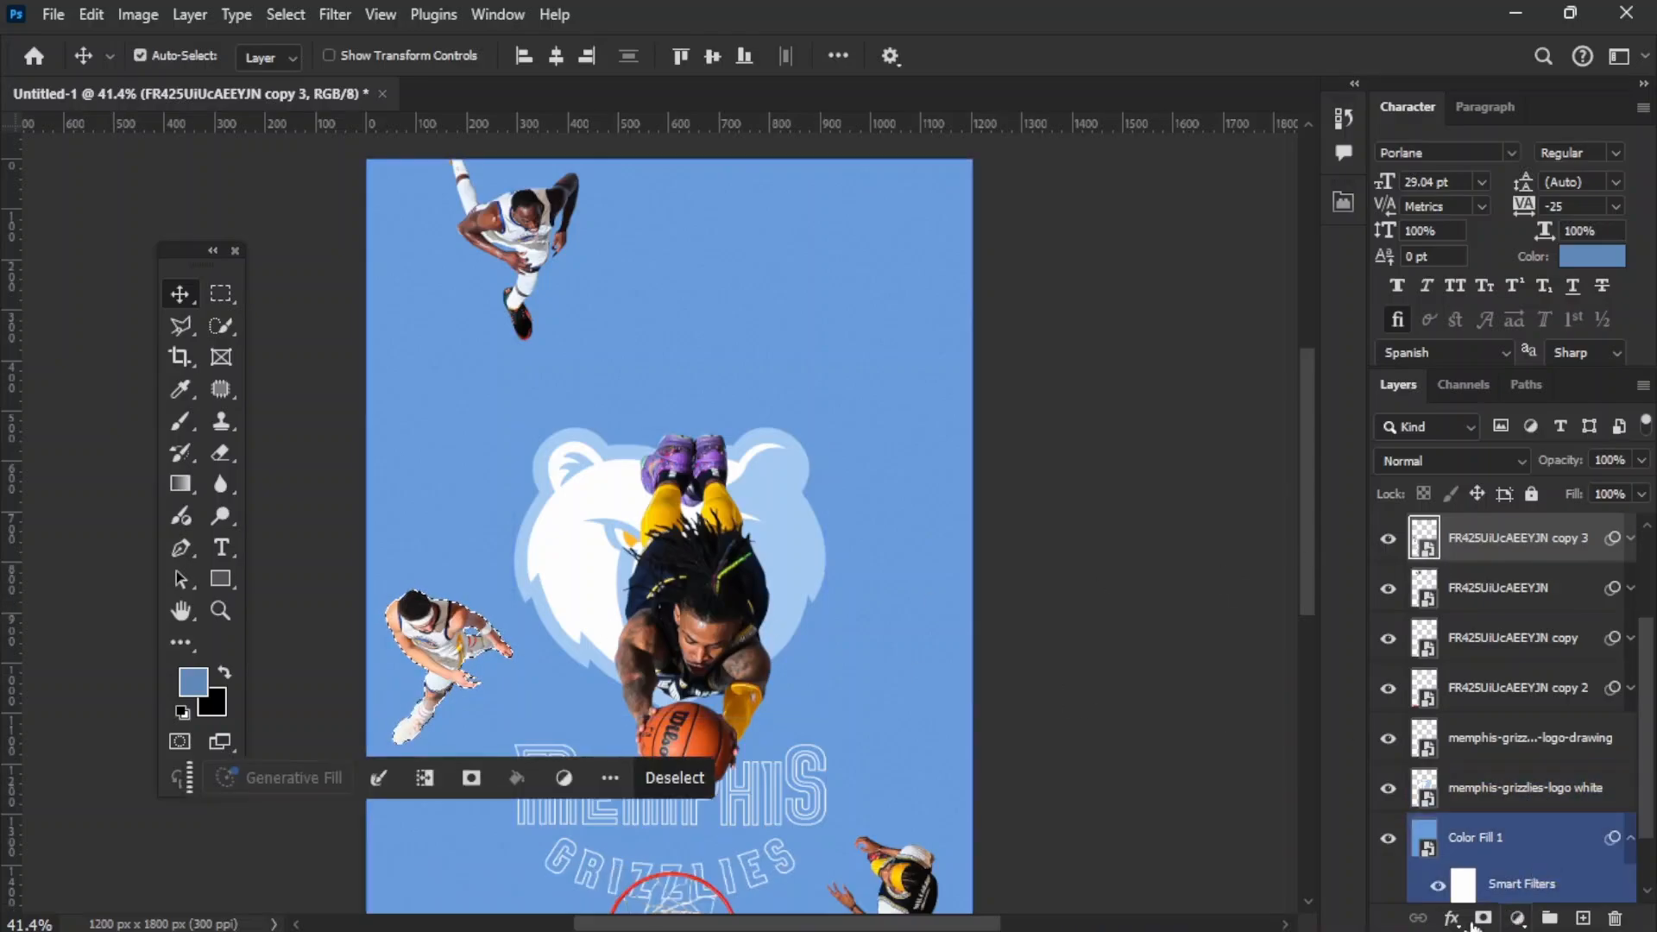
click(1517, 918)
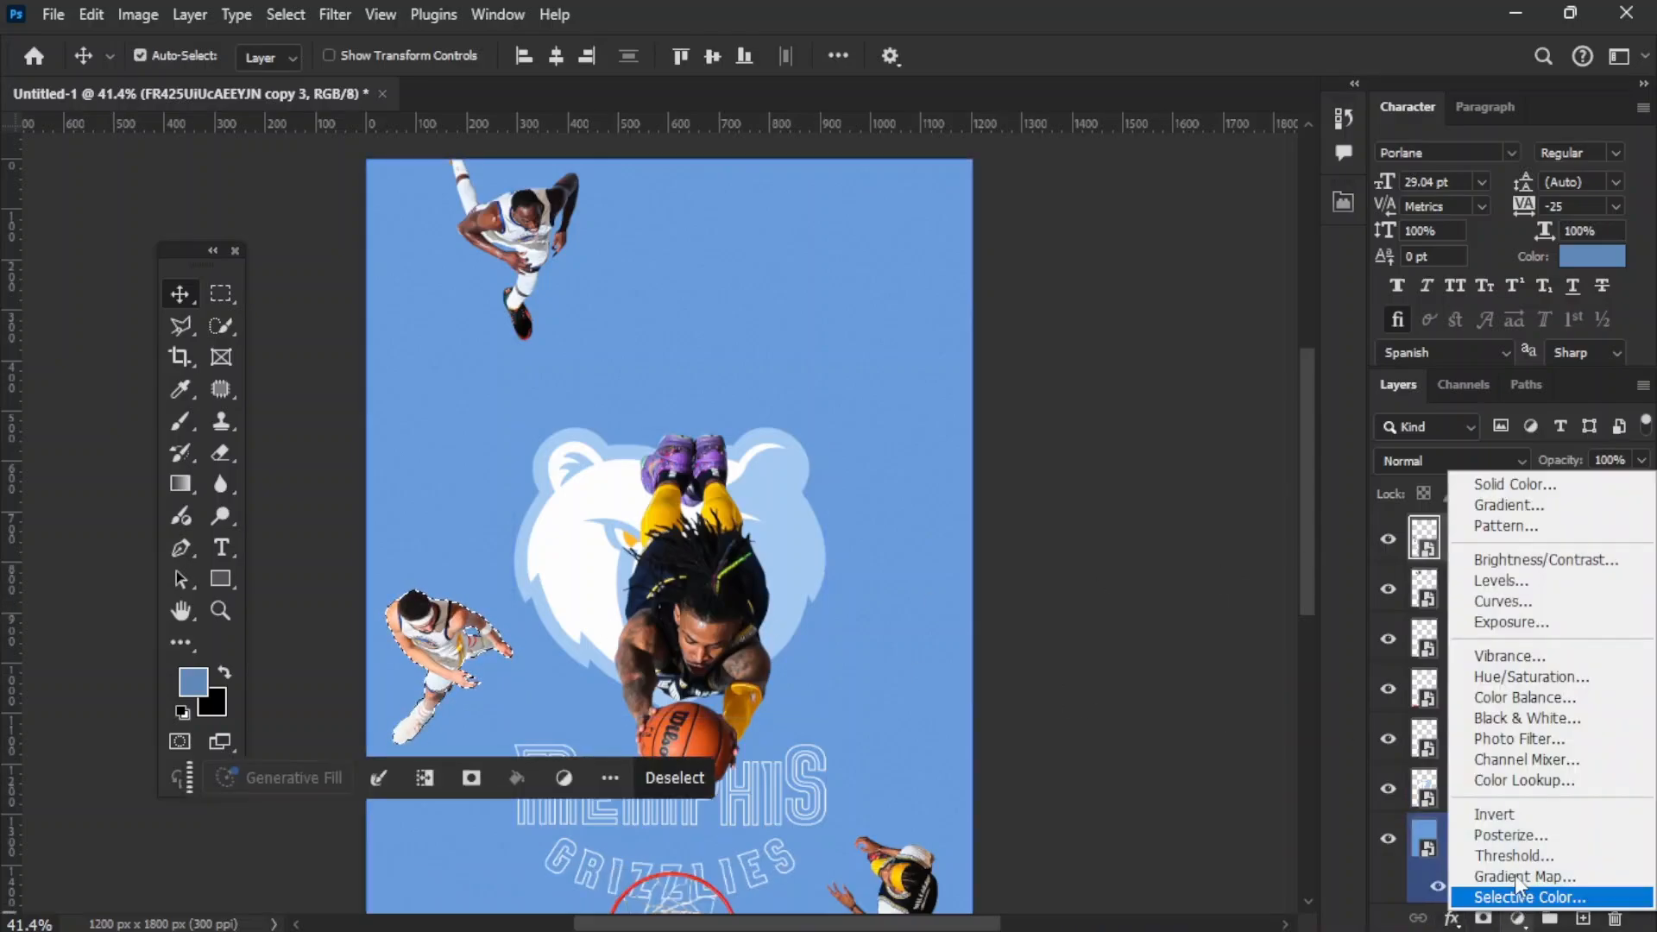
click(1499, 616)
drag(1543, 547, 1427, 592)
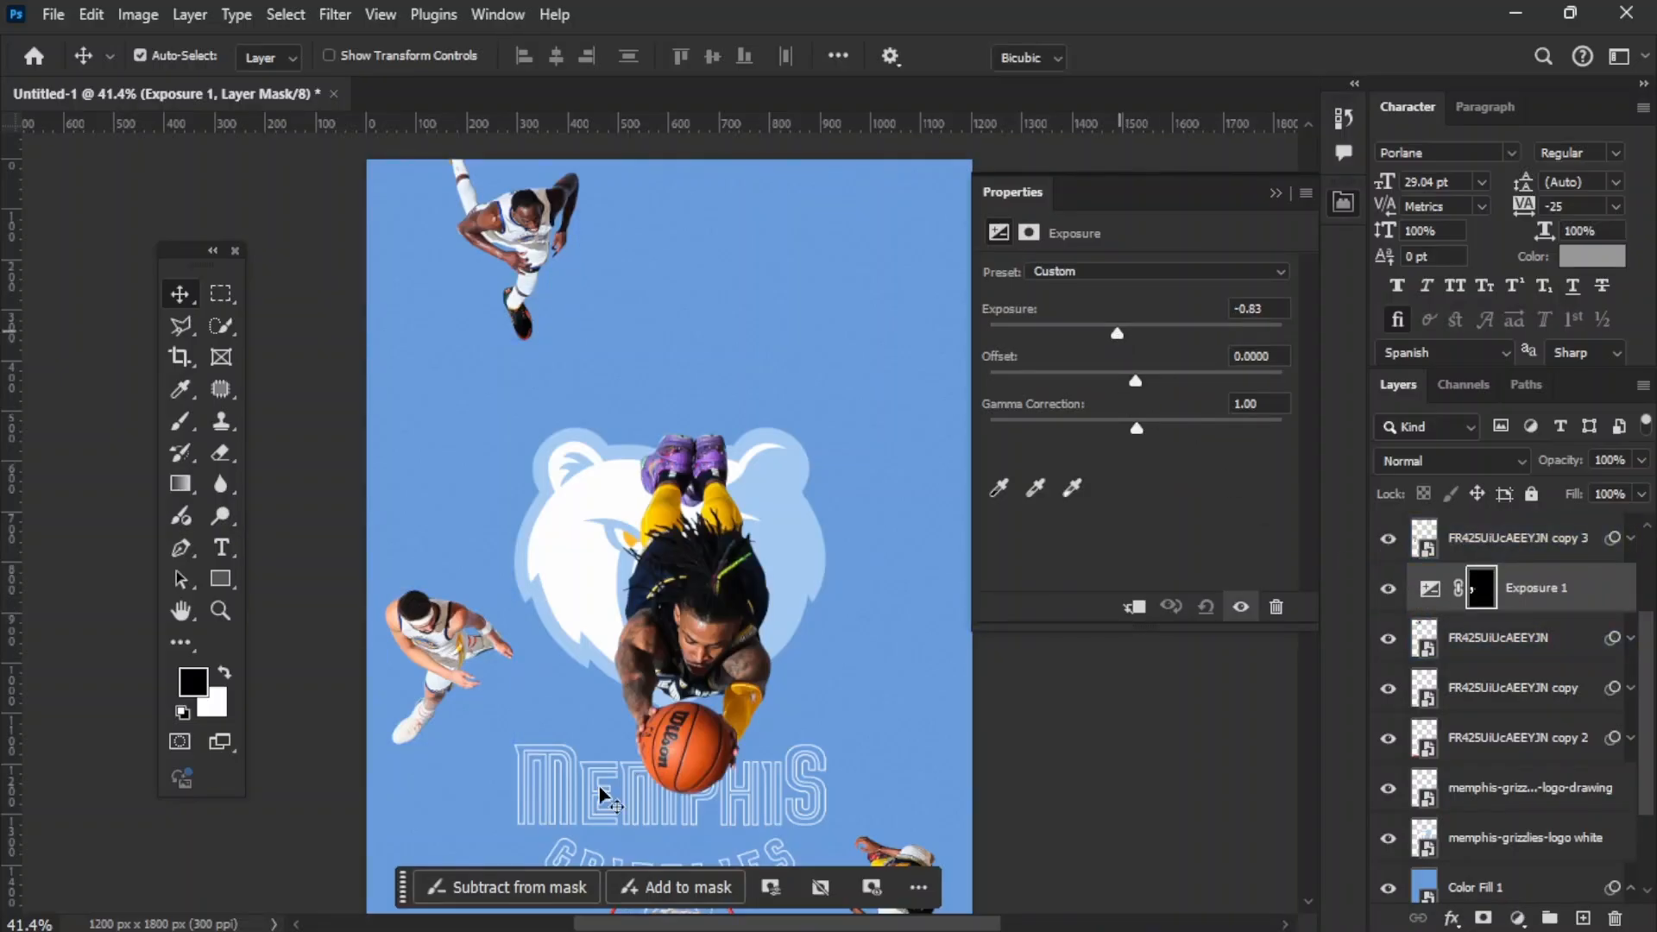
Step: Skew the Exposure adjustment's mask away from the player's feet so it forms a cast shadow over the floor
key(ctrl+t)
drag(384, 666, 621, 637)
key(ctrl+z)
drag(454, 589, 439, 524)
key(ctrl+z)
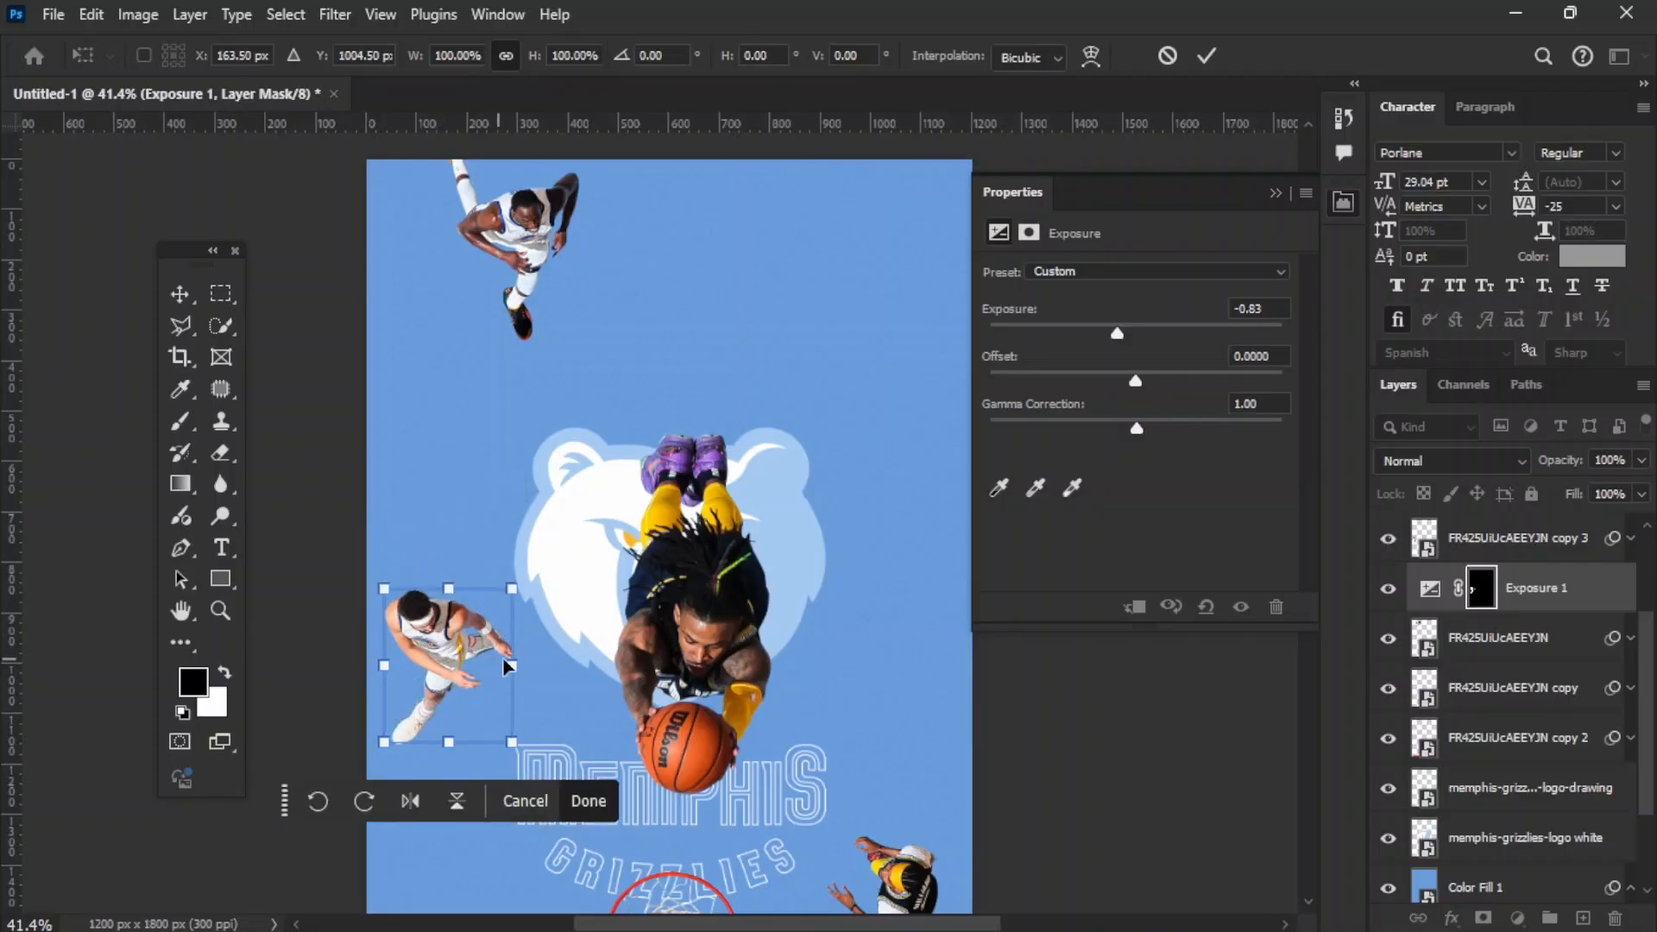
drag(512, 666, 567, 682)
key(ctrl+z)
drag(496, 596, 553, 588)
key(Return)
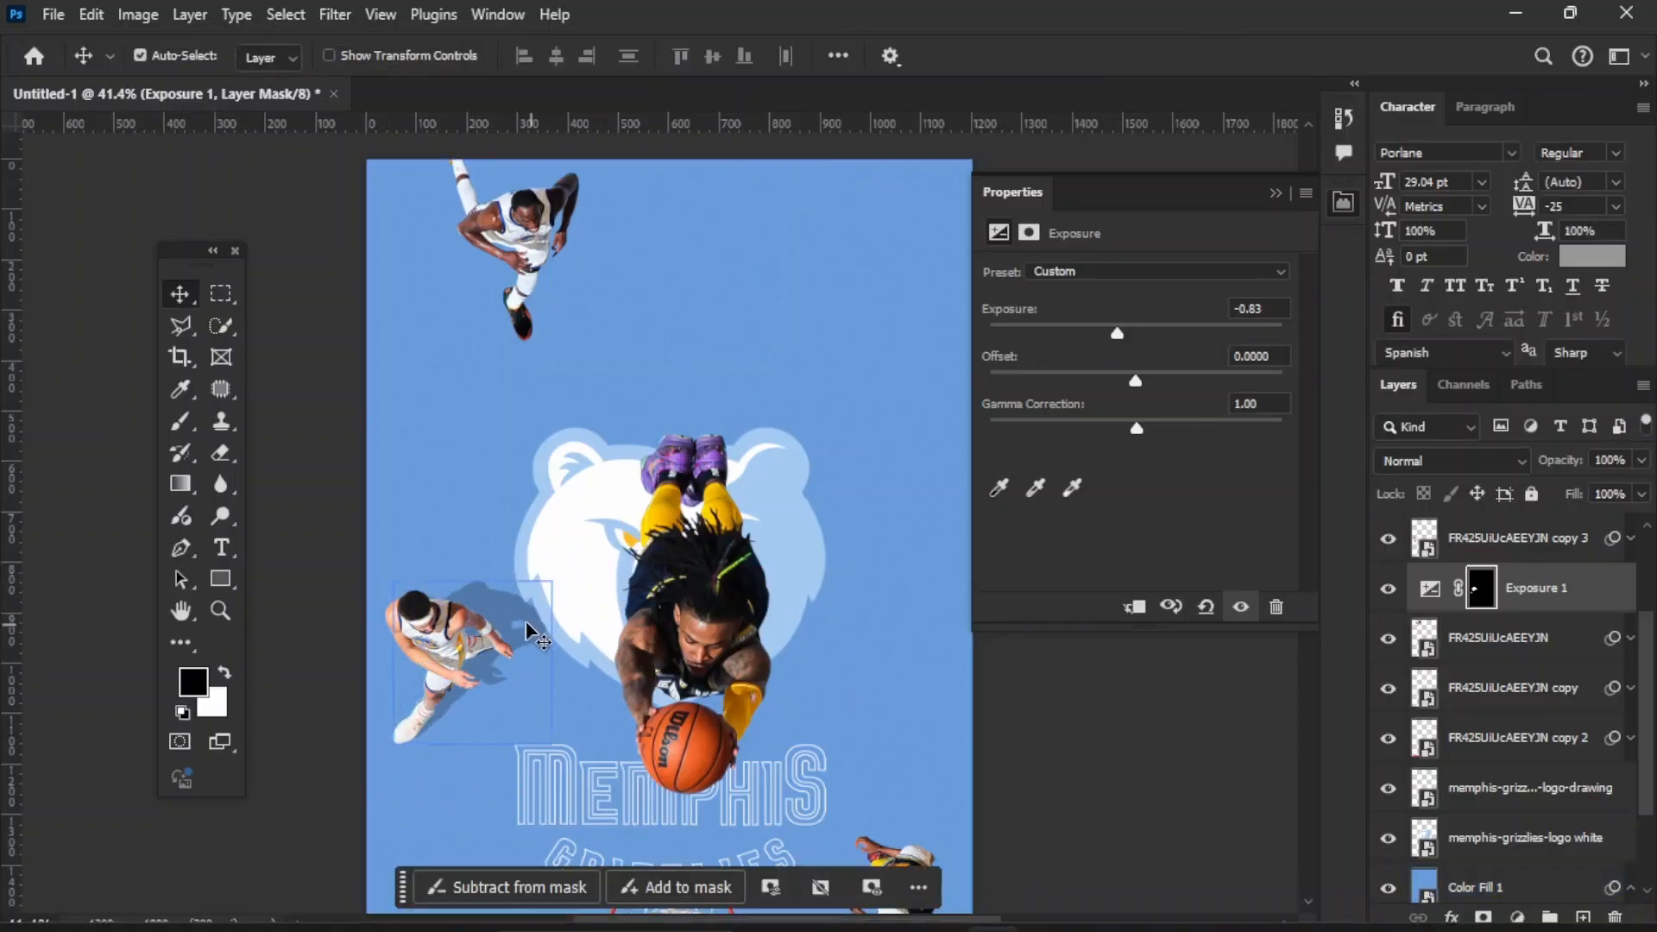
Step: Stretch the player's shadow to 123.83% height with a horizontal skew of -12.88, extending it onto the bear logo
key(ctrl+t)
drag(473, 580, 524, 546)
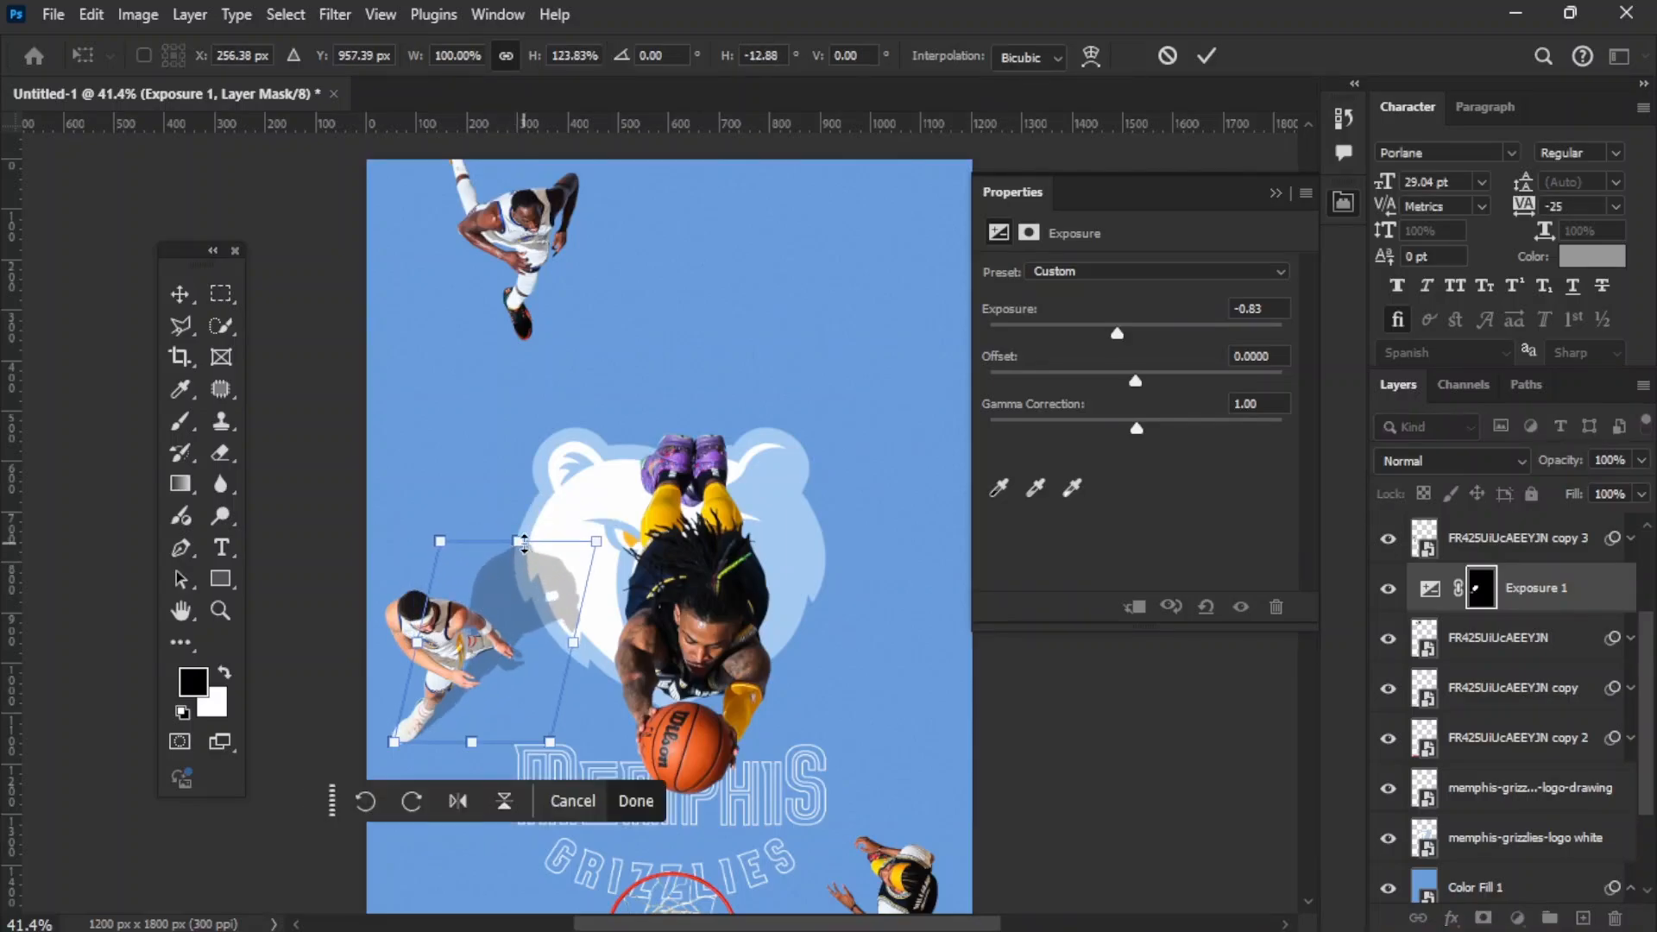
key(Return)
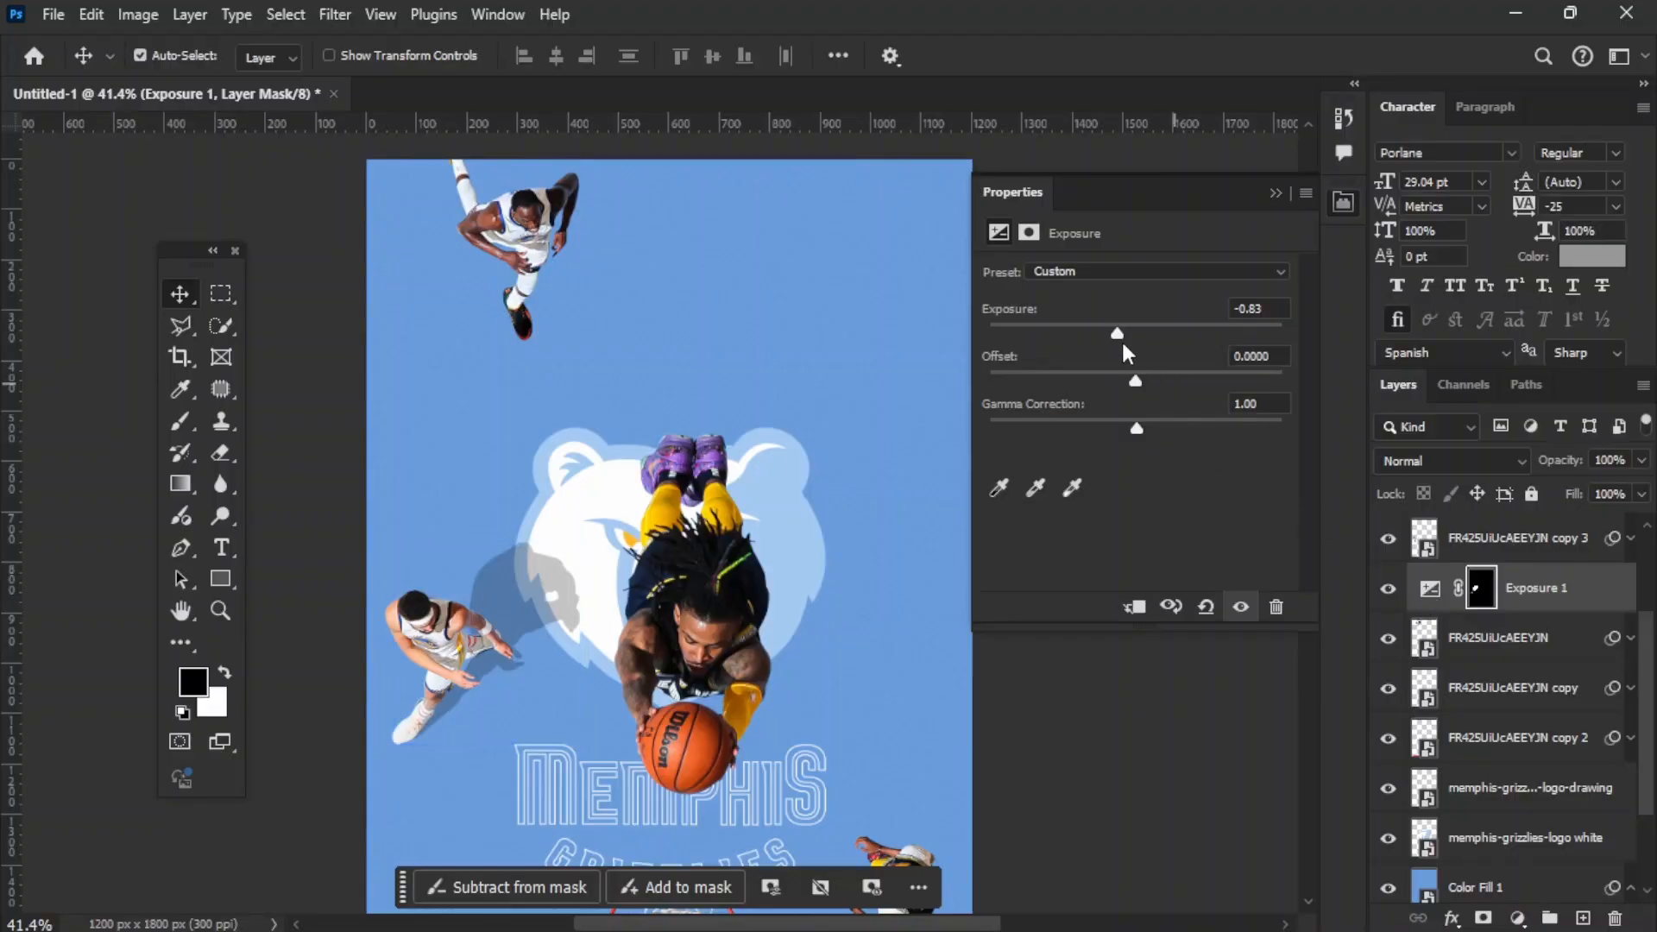
Step: Darken the shadow's Exposure adjustment to -1.17 and try out feathering on its mask
drag(1116, 330, 1110, 340)
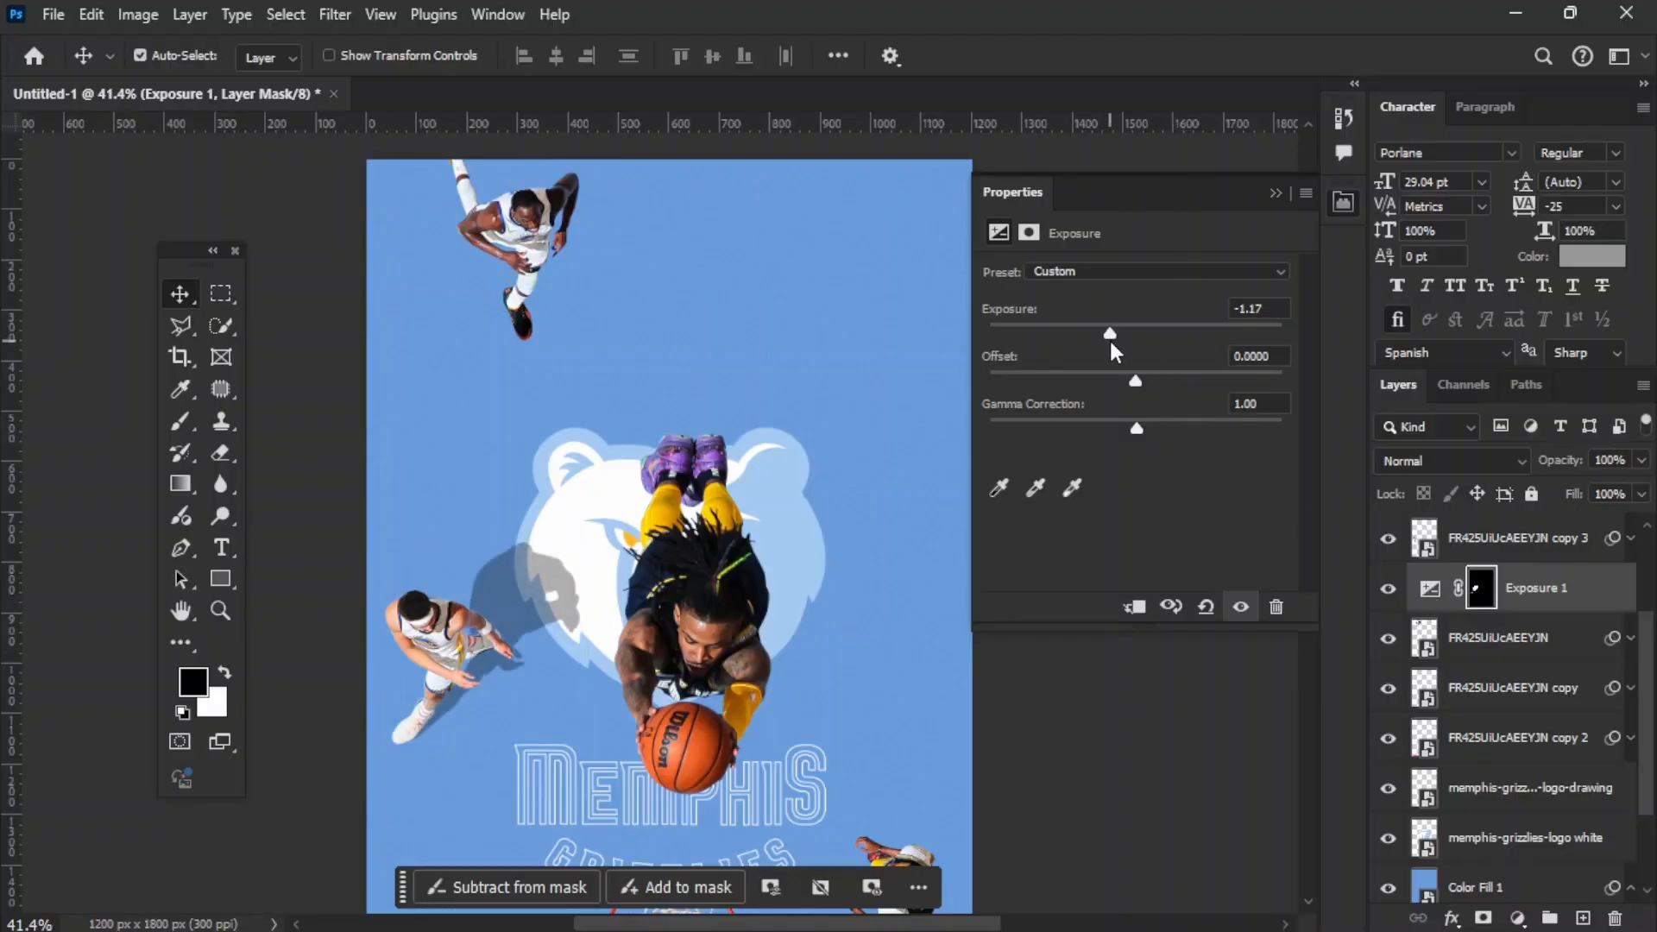
click(1029, 233)
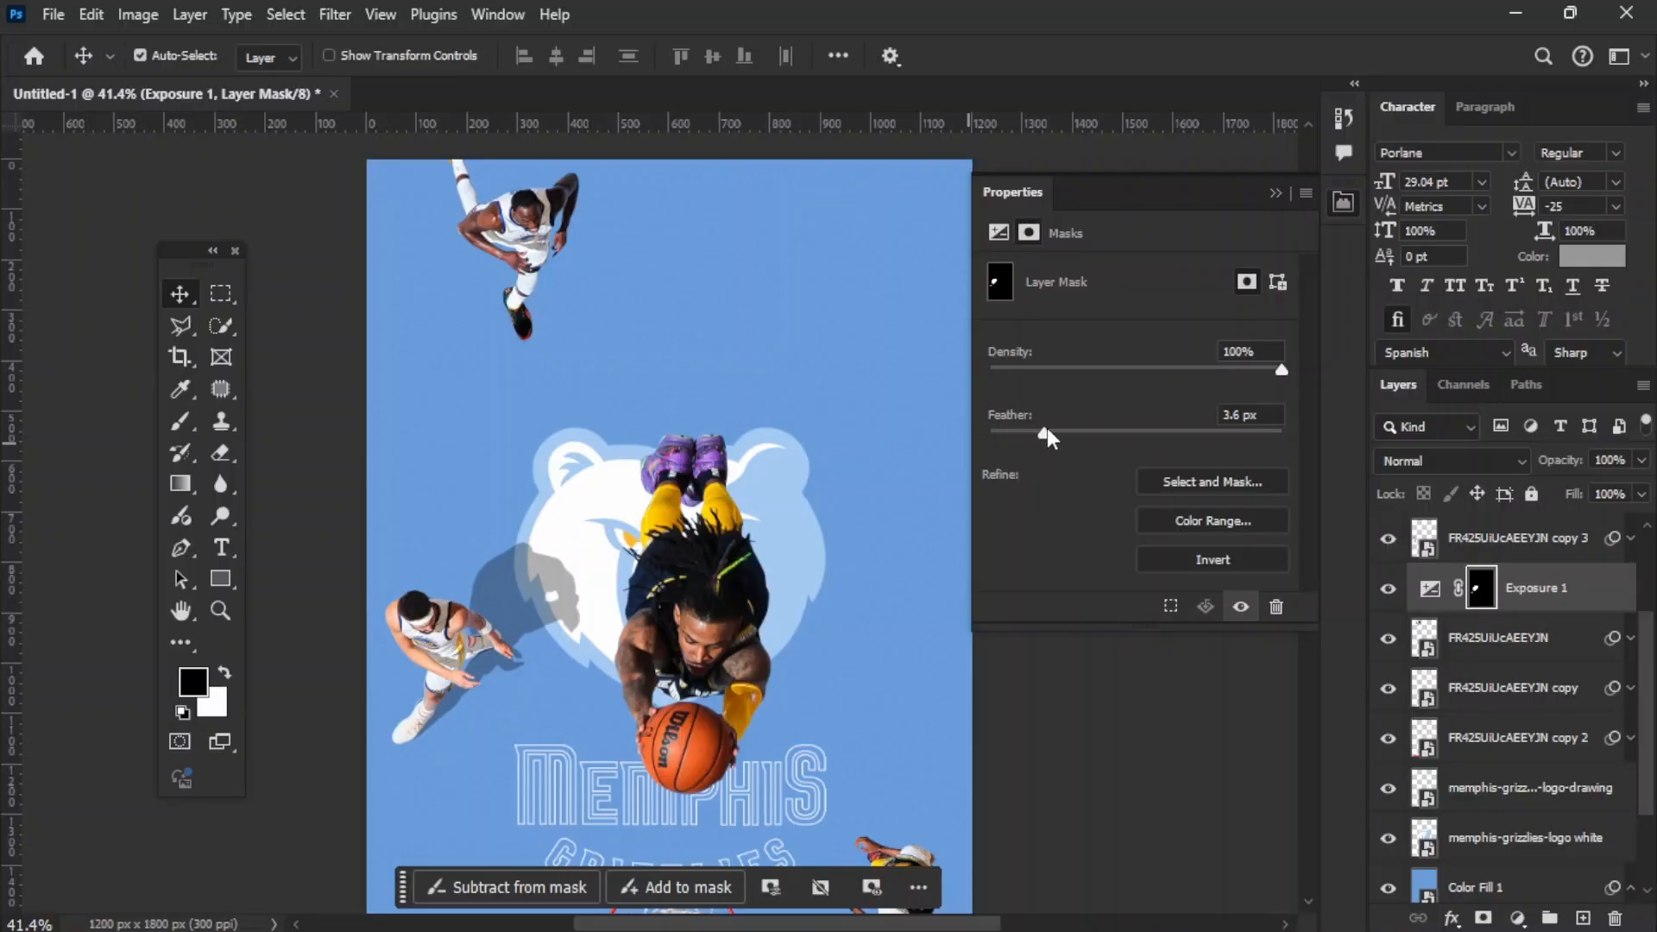
drag(1158, 432, 792, 426)
click(1274, 195)
click(1206, 523)
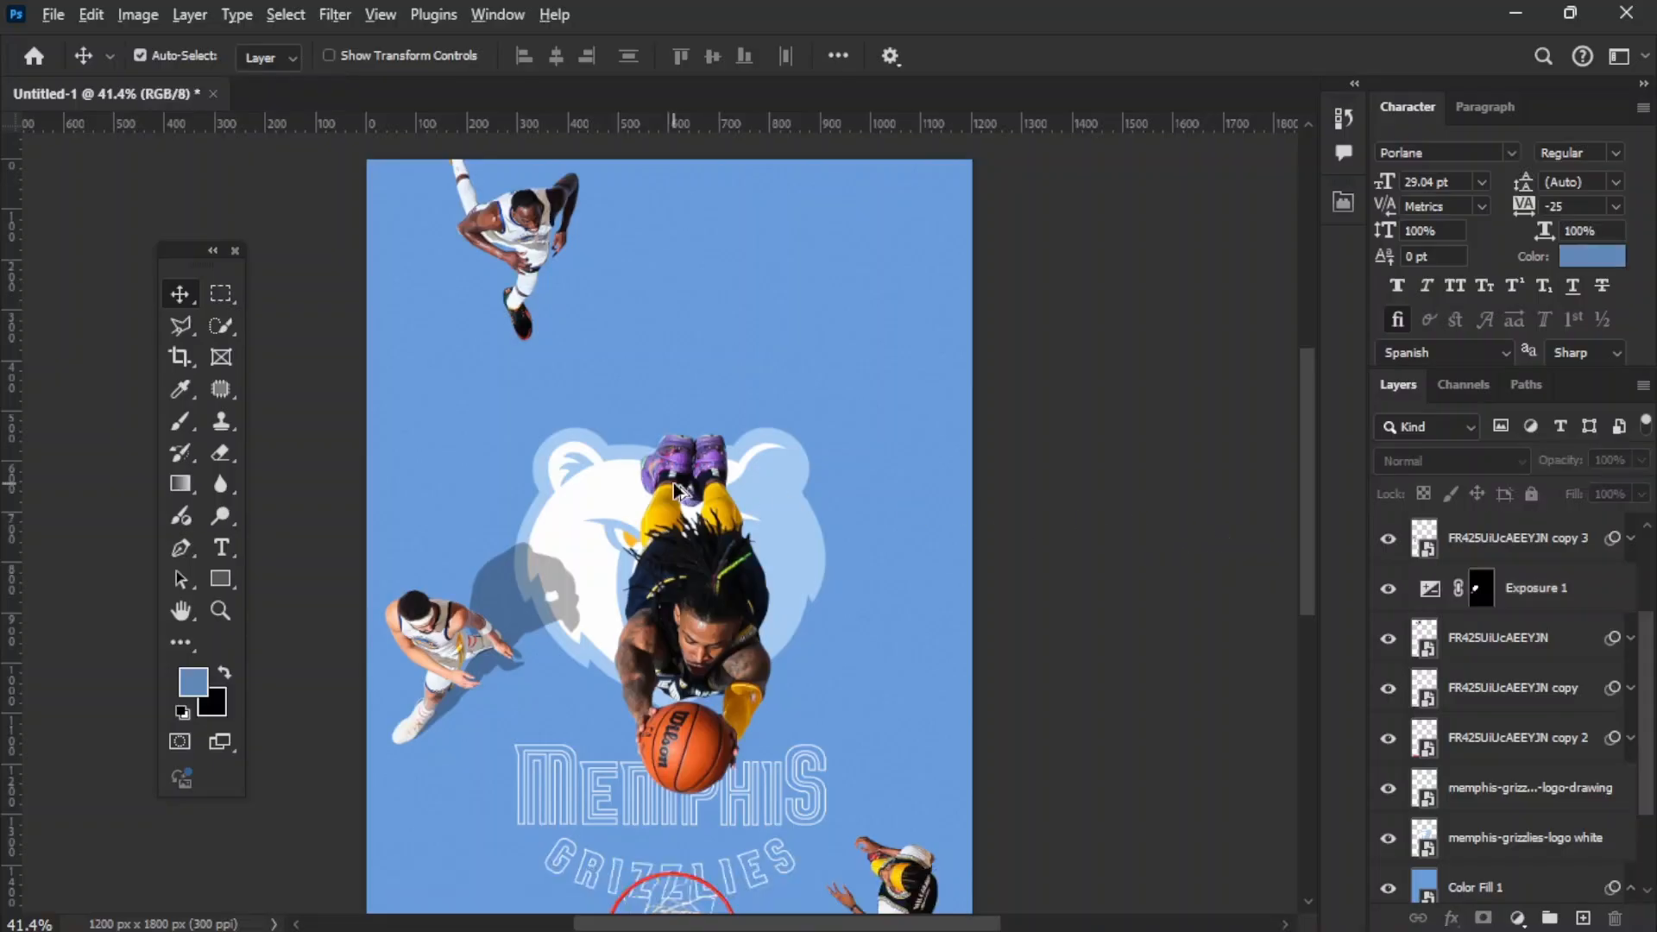
Step: Give the uppermost player and the central dunking player skewed Exposure shadows too, with the dunking player's exposure at -1.17
scroll(673, 509, up, 4)
scroll(559, 347, down, 5)
click(1519, 637)
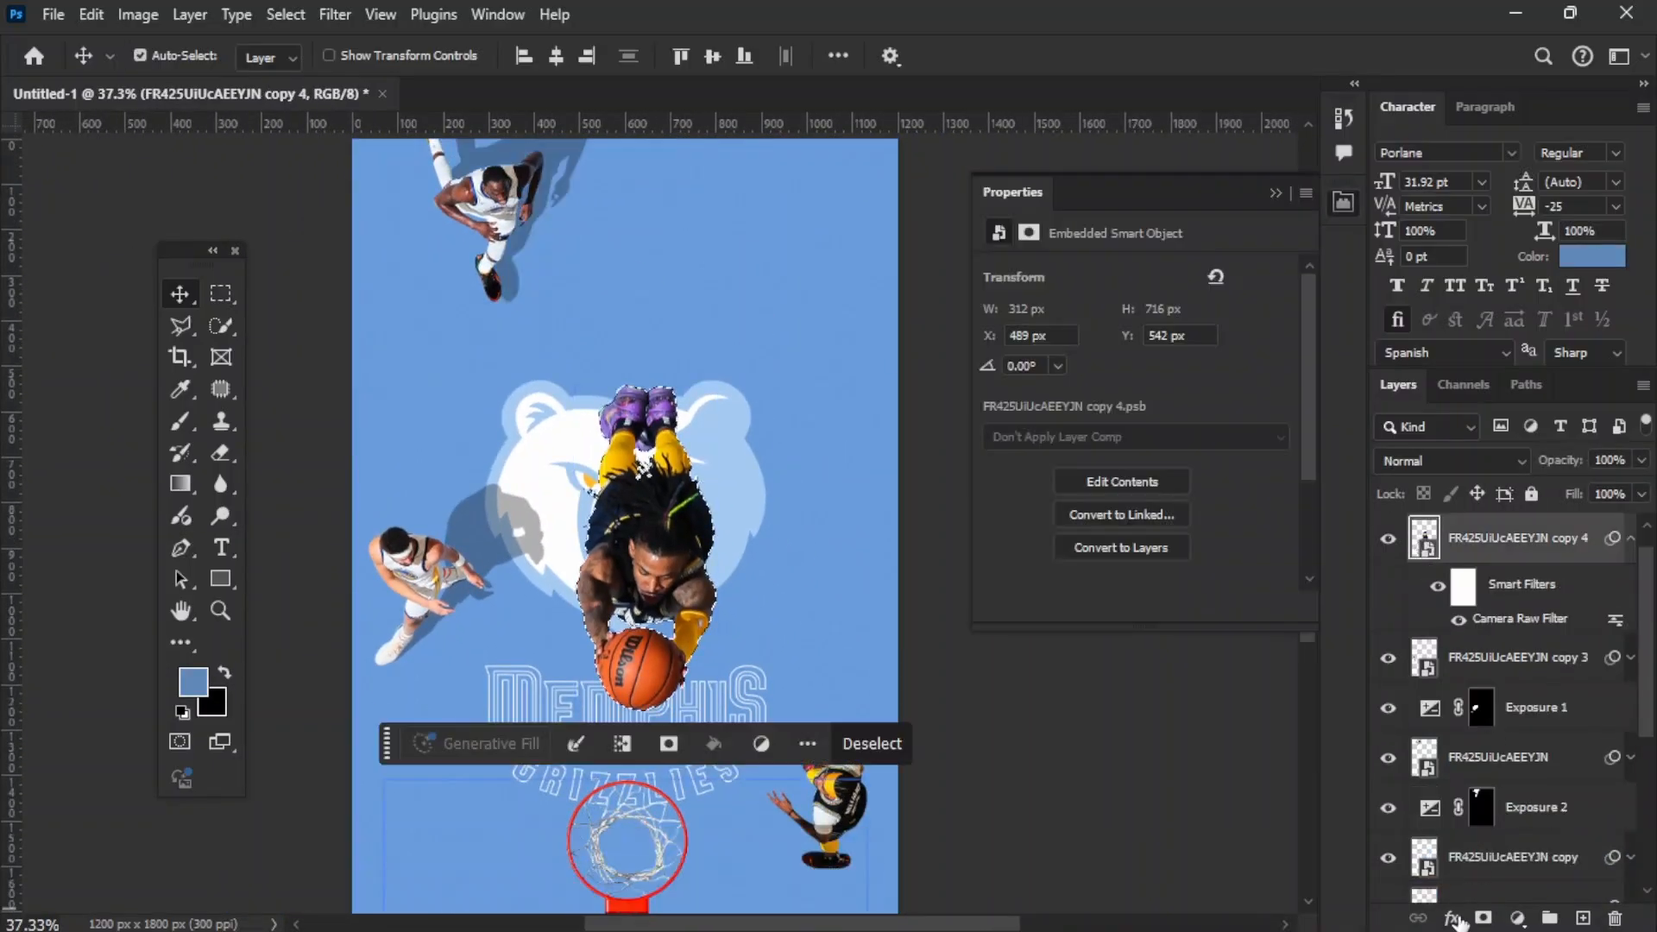
click(1517, 918)
click(1506, 639)
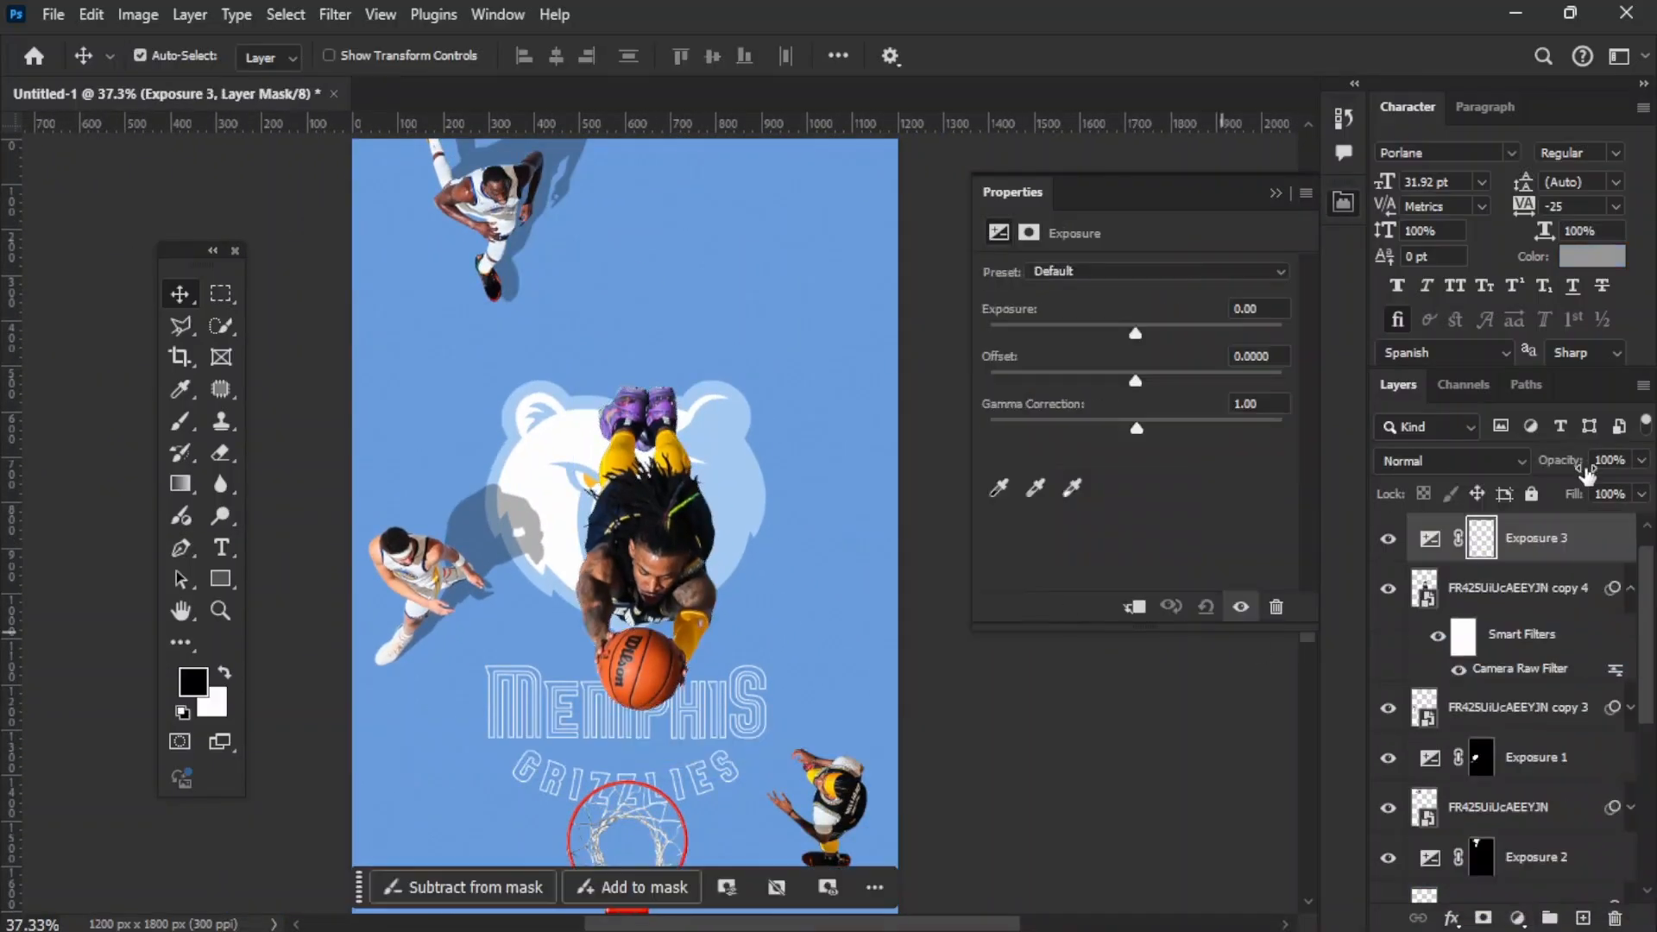
drag(1136, 326, 1119, 338)
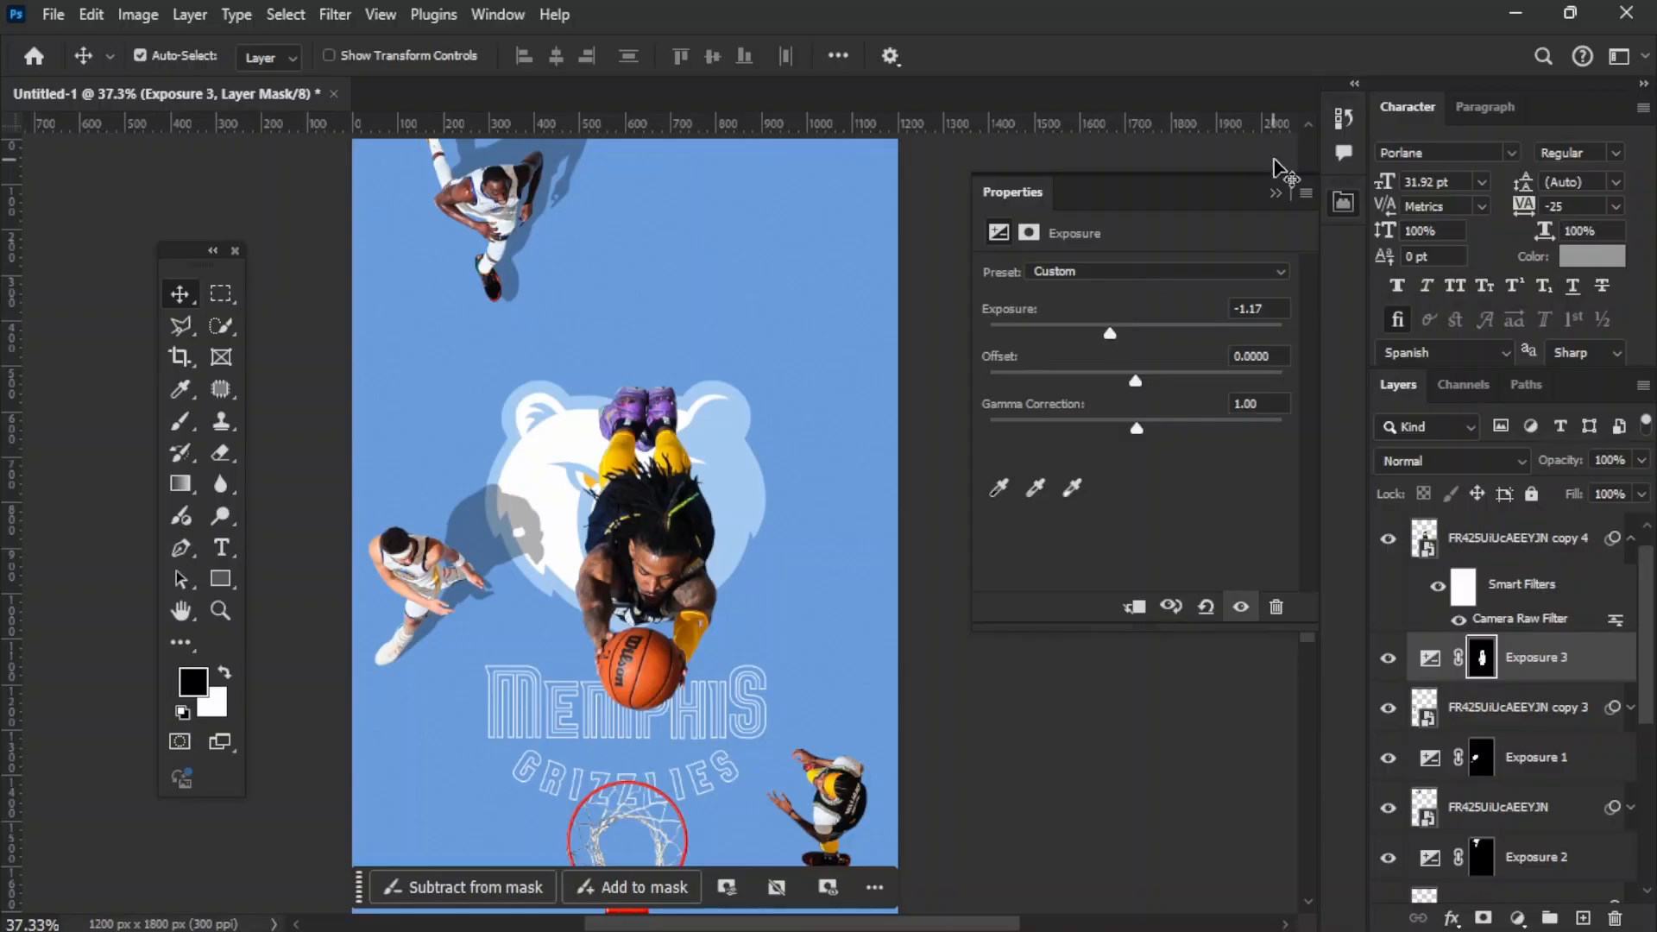
key(ctrl+t)
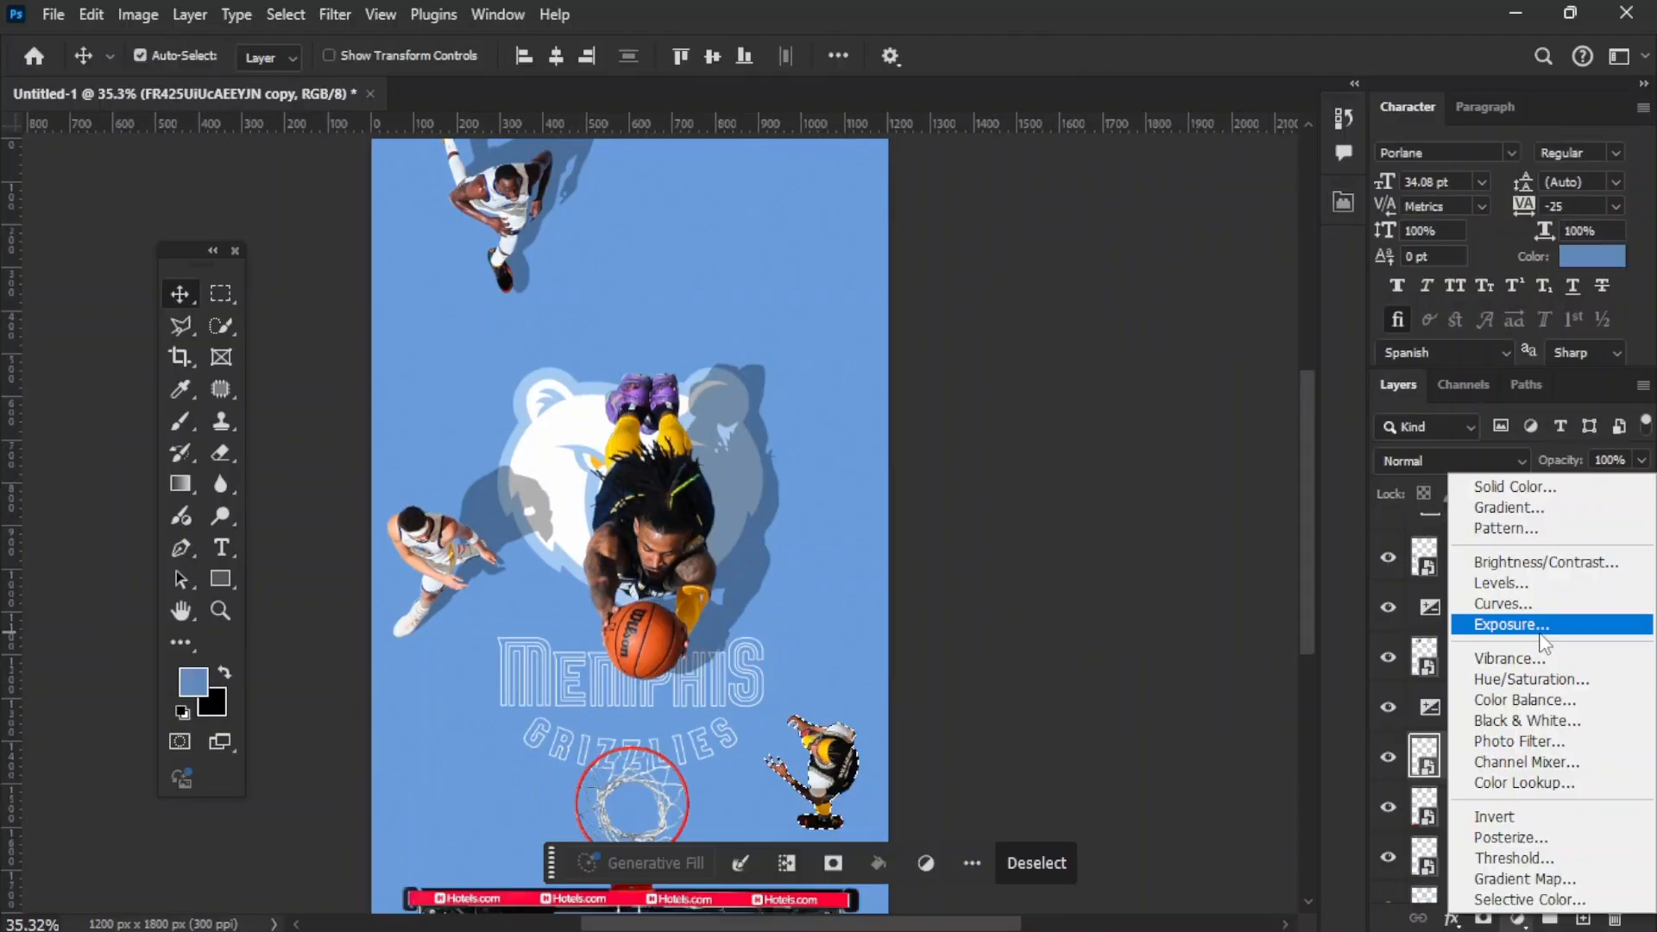
Step: Add an Exposure adjustment at -1.16 for the player beside the hoop and place it beneath that player's layer
click(1528, 622)
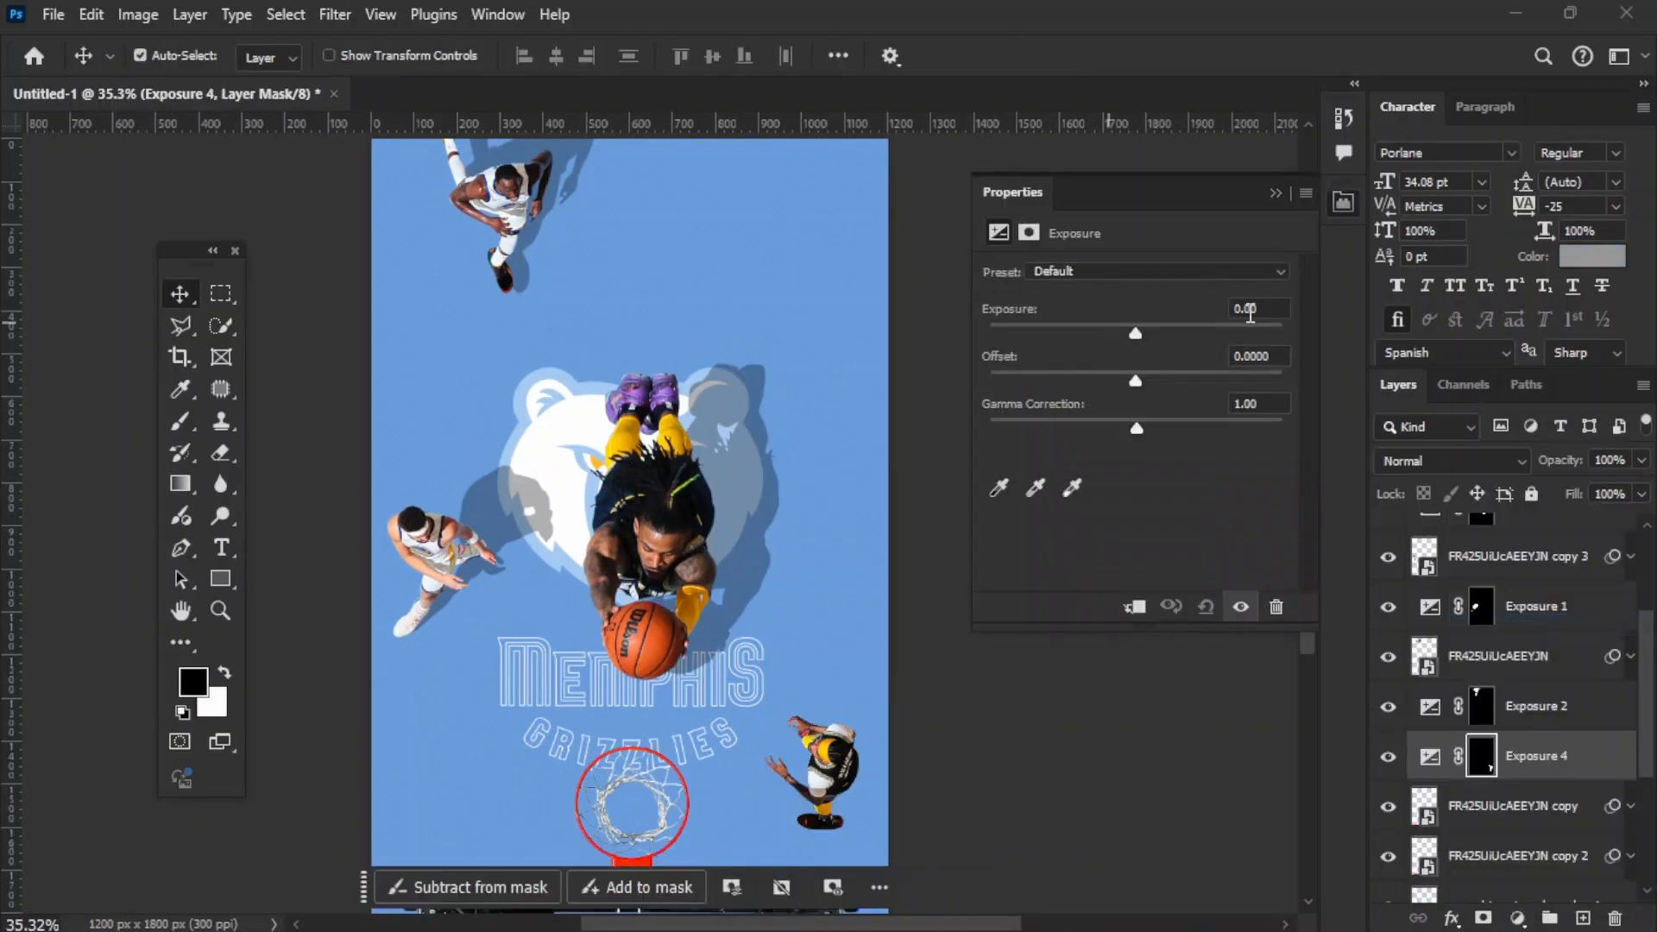
click(1250, 309)
text(-1.16)
key(ctrl+[)
Step: Try skewing and shifting the shadow of the player beside the hoop away from the body
key(ctrl+t)
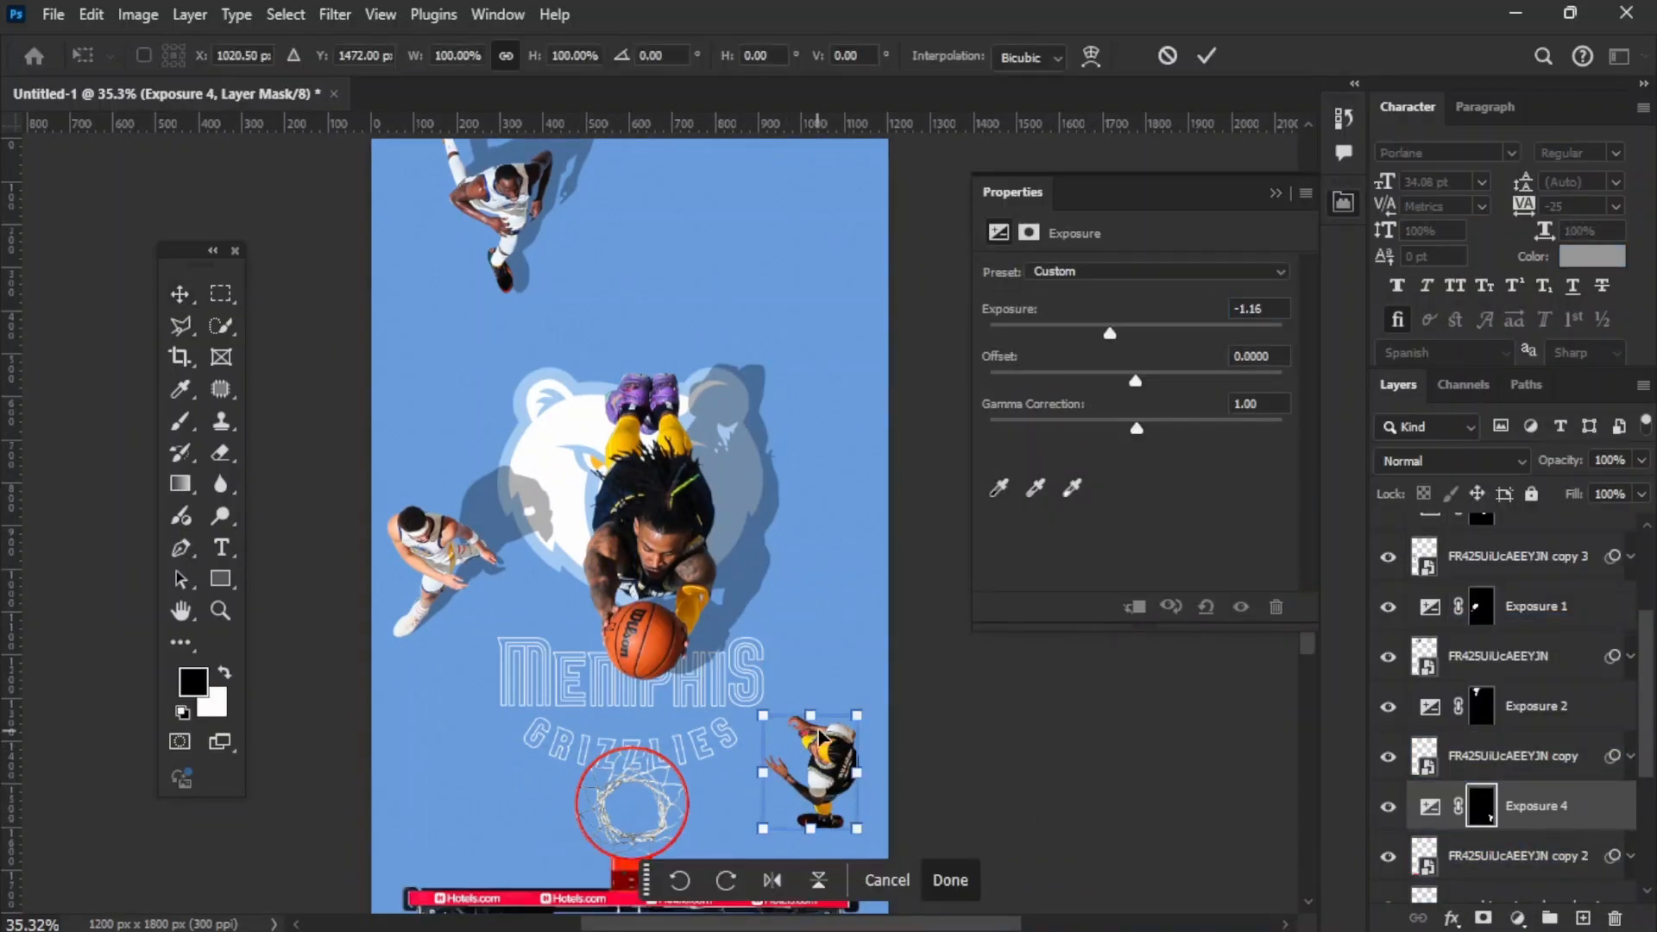
drag(822, 836, 836, 837)
mouse_move(856, 712)
mouse_down()
mouse_move(836, 712)
mouse_move(837, 695)
mouse_up()
drag(836, 718, 781, 697)
key(Return)
Step: Try another transform on the shadow beside the hoop, and undo the transformations made to it
click(1022, 758)
scroll(869, 724, up, 5)
click(870, 763)
key(ctrl+t)
drag(839, 758, 853, 760)
key(ctrl+z)
key(ctrl+z)
key(Escape)
scroll(739, 732, down, 1)
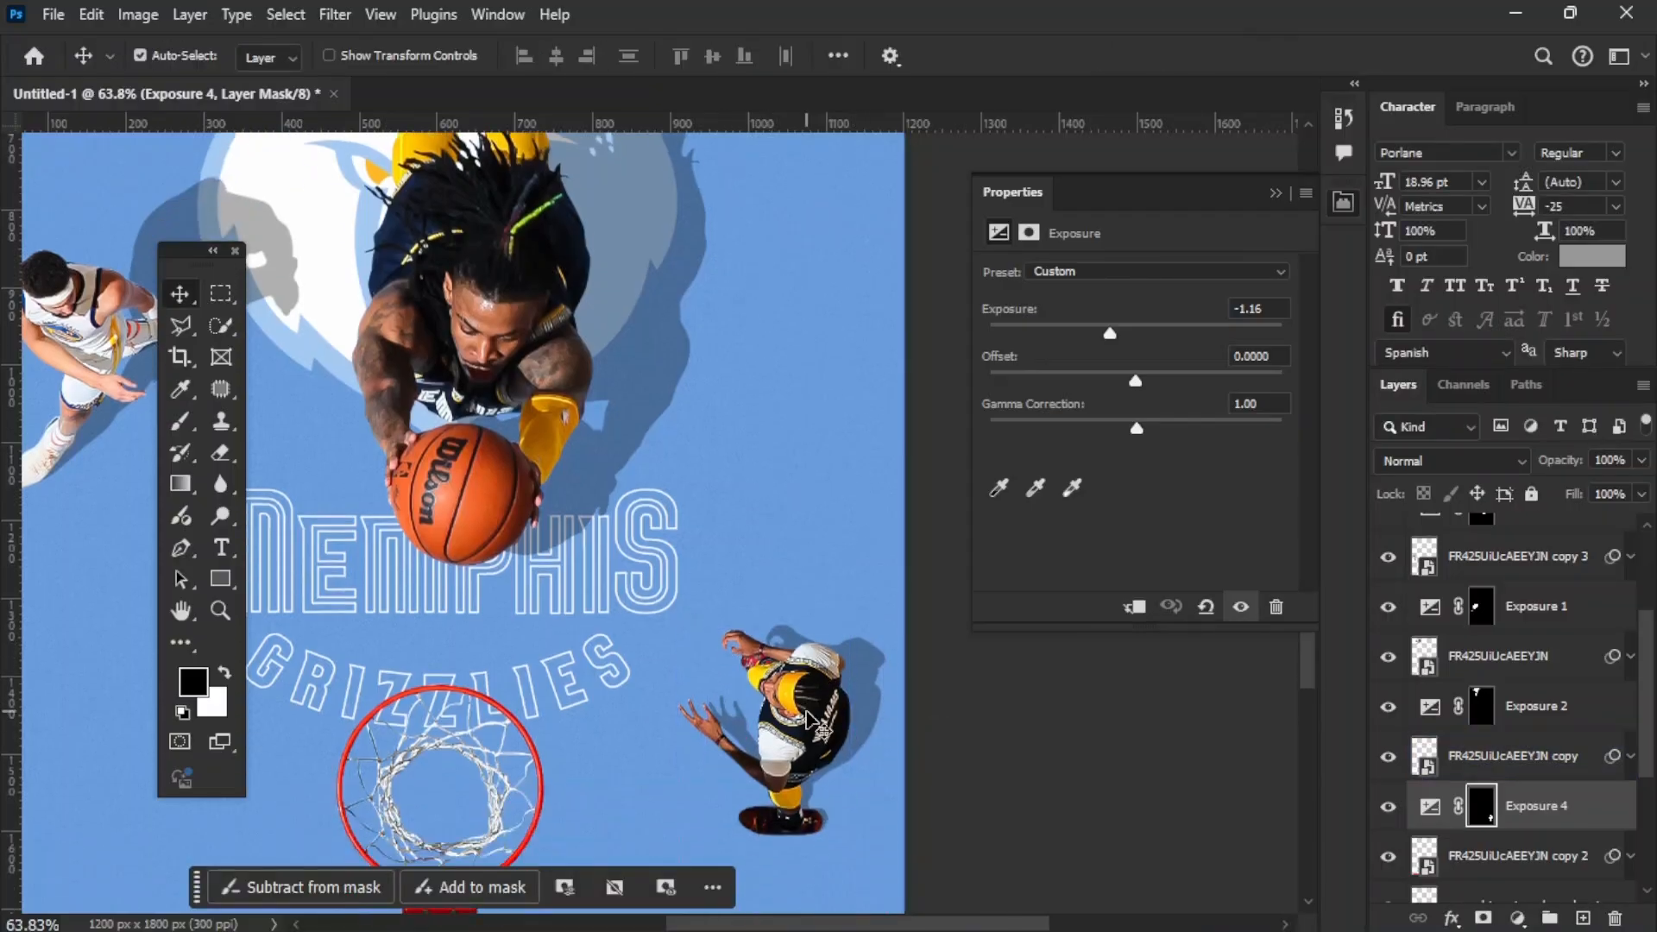
key(ctrl+z)
key(ctrl+z)
Step: Transform the shadow of the player beside the hoop again, widening it to about 108% with a slight horizontal skew
key(ctrl+t)
drag(812, 643, 779, 638)
drag(857, 735, 870, 736)
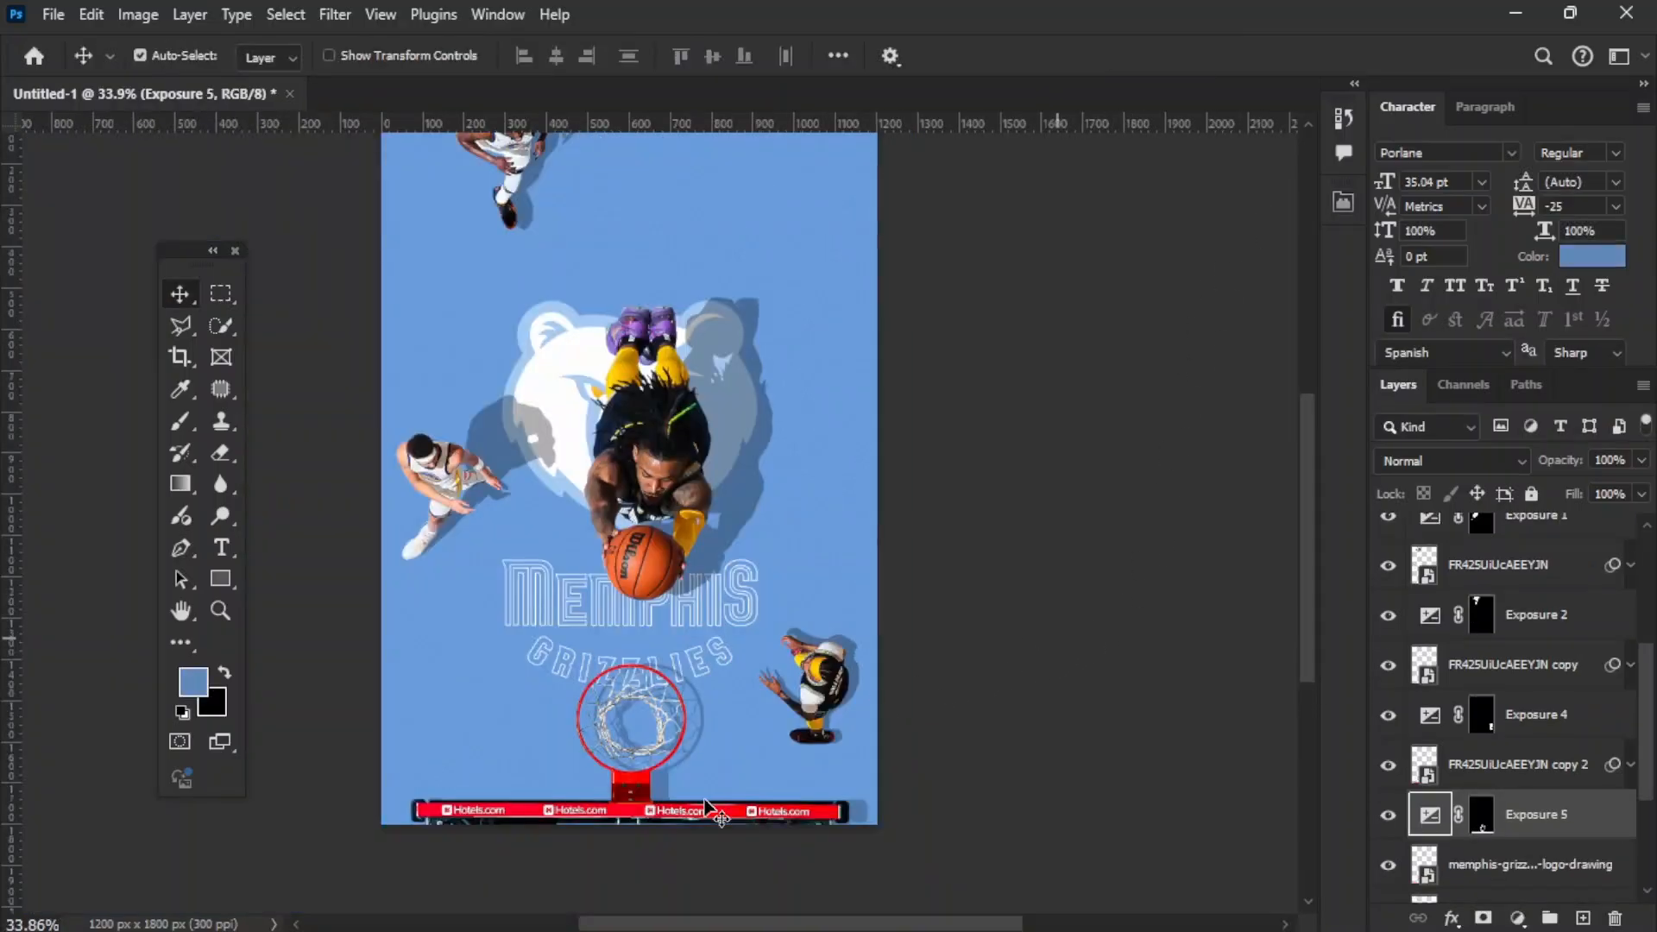
click(1057, 639)
Step: Examine the shadows of the players and hoop across the whole poster
scroll(694, 714, up, 10)
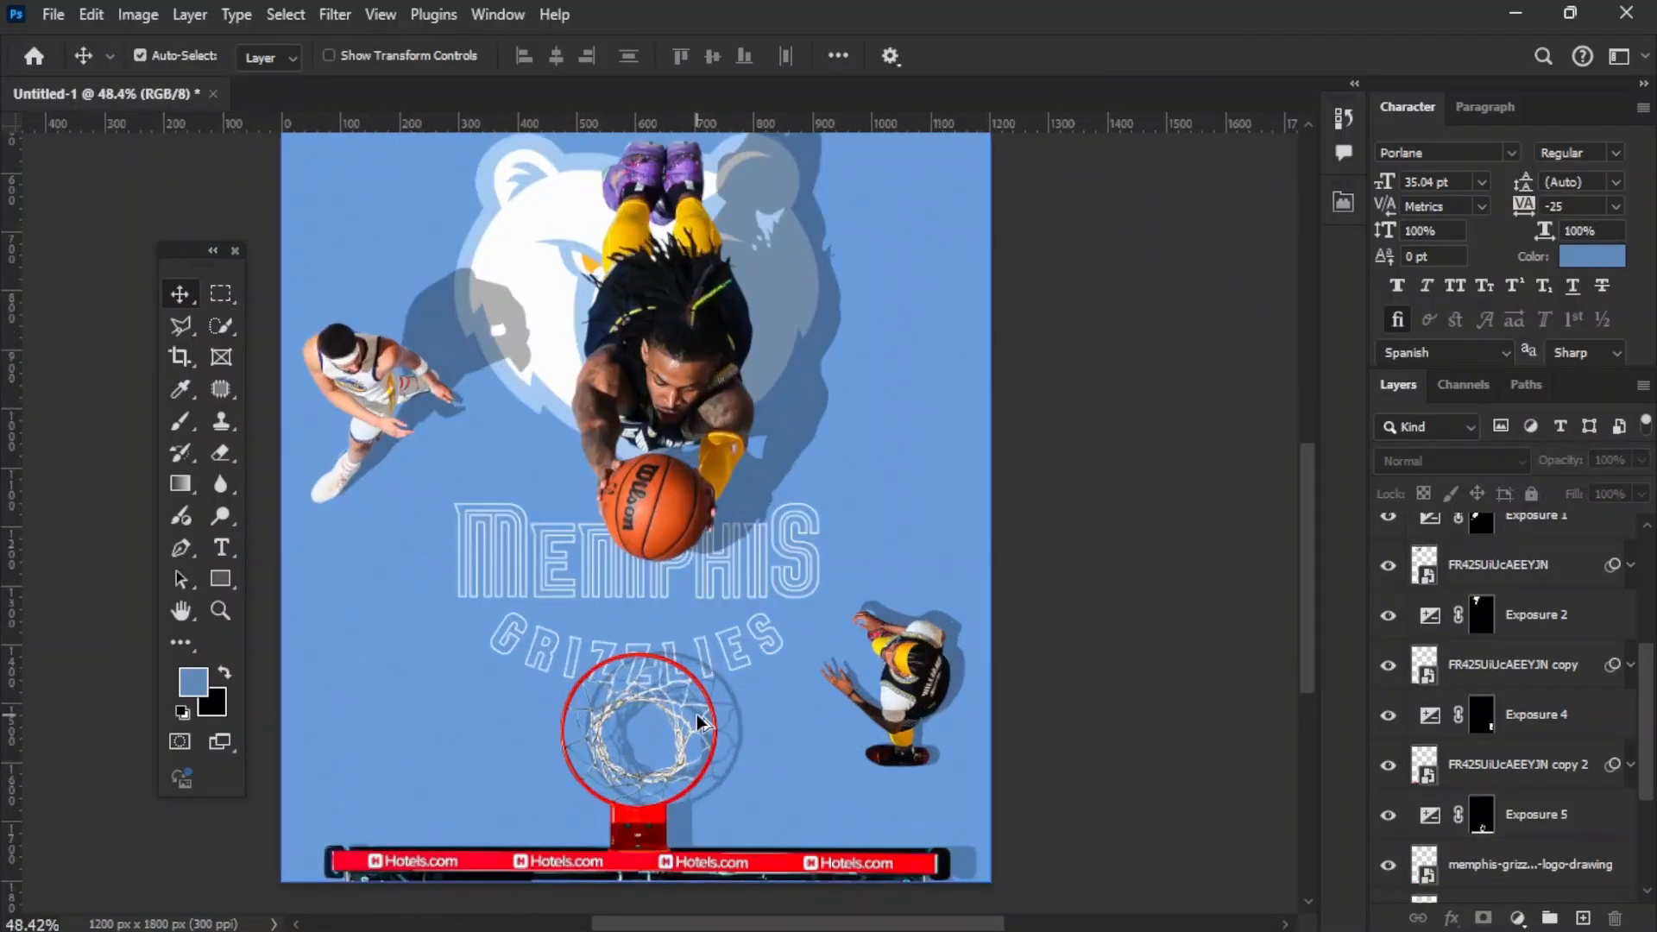
scroll(670, 756, down, 2)
scroll(671, 756, down, 9)
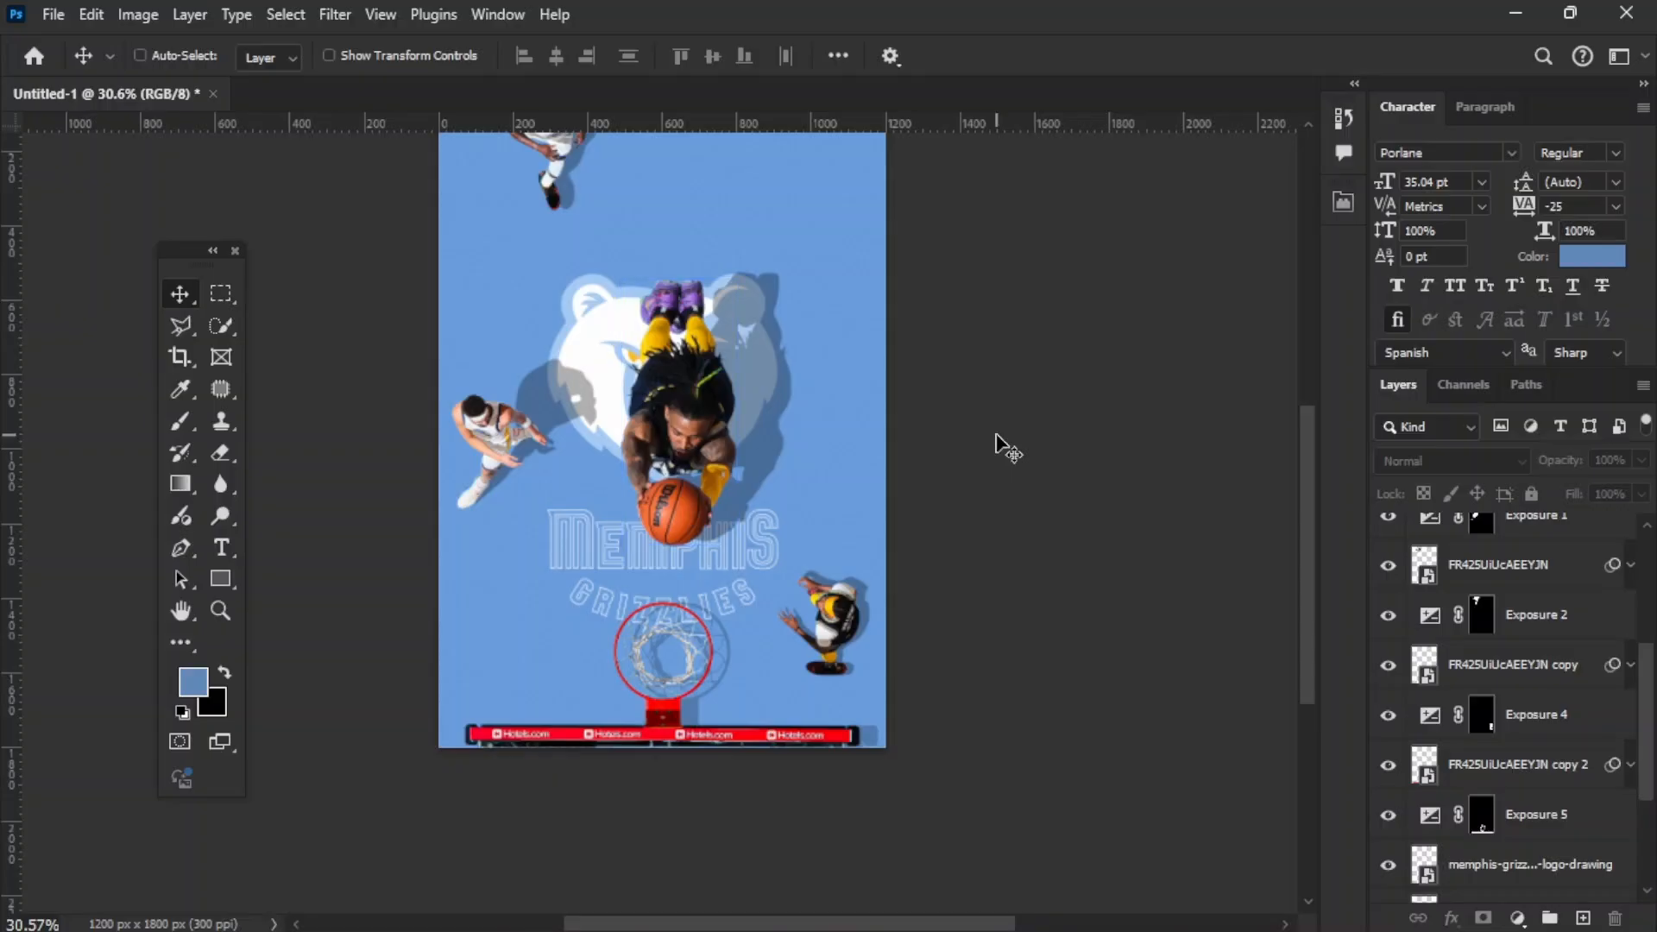
key(ctrl+0)
key(ctrl+minus)
key(ctrl+minus)
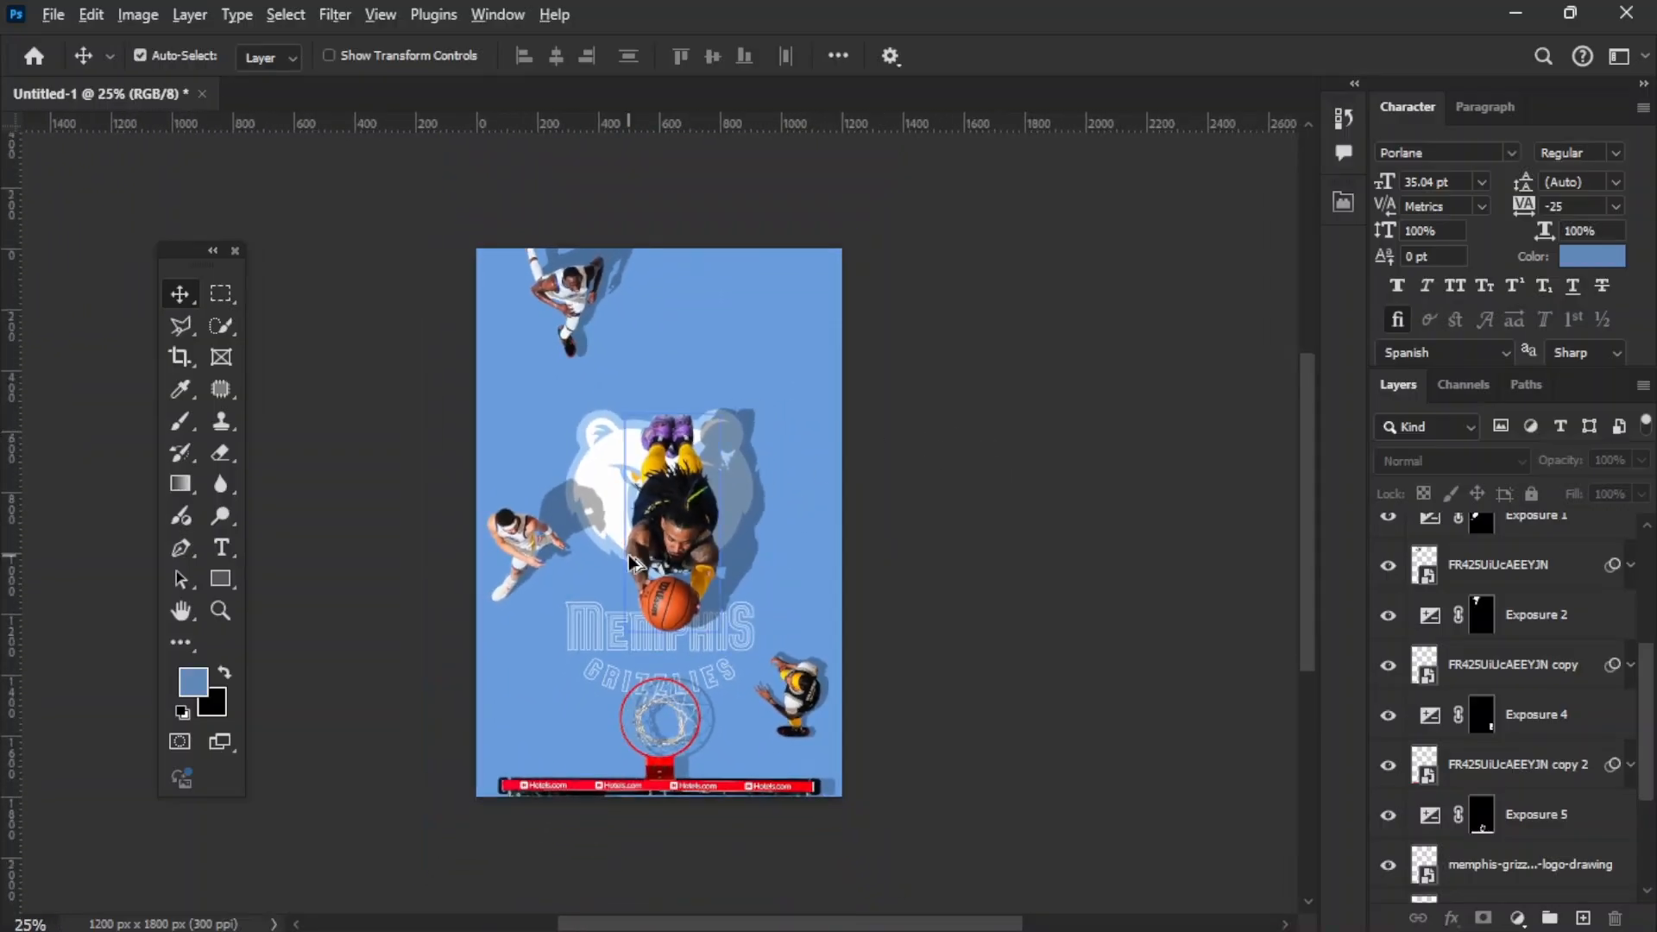
scroll(635, 563, up, 6)
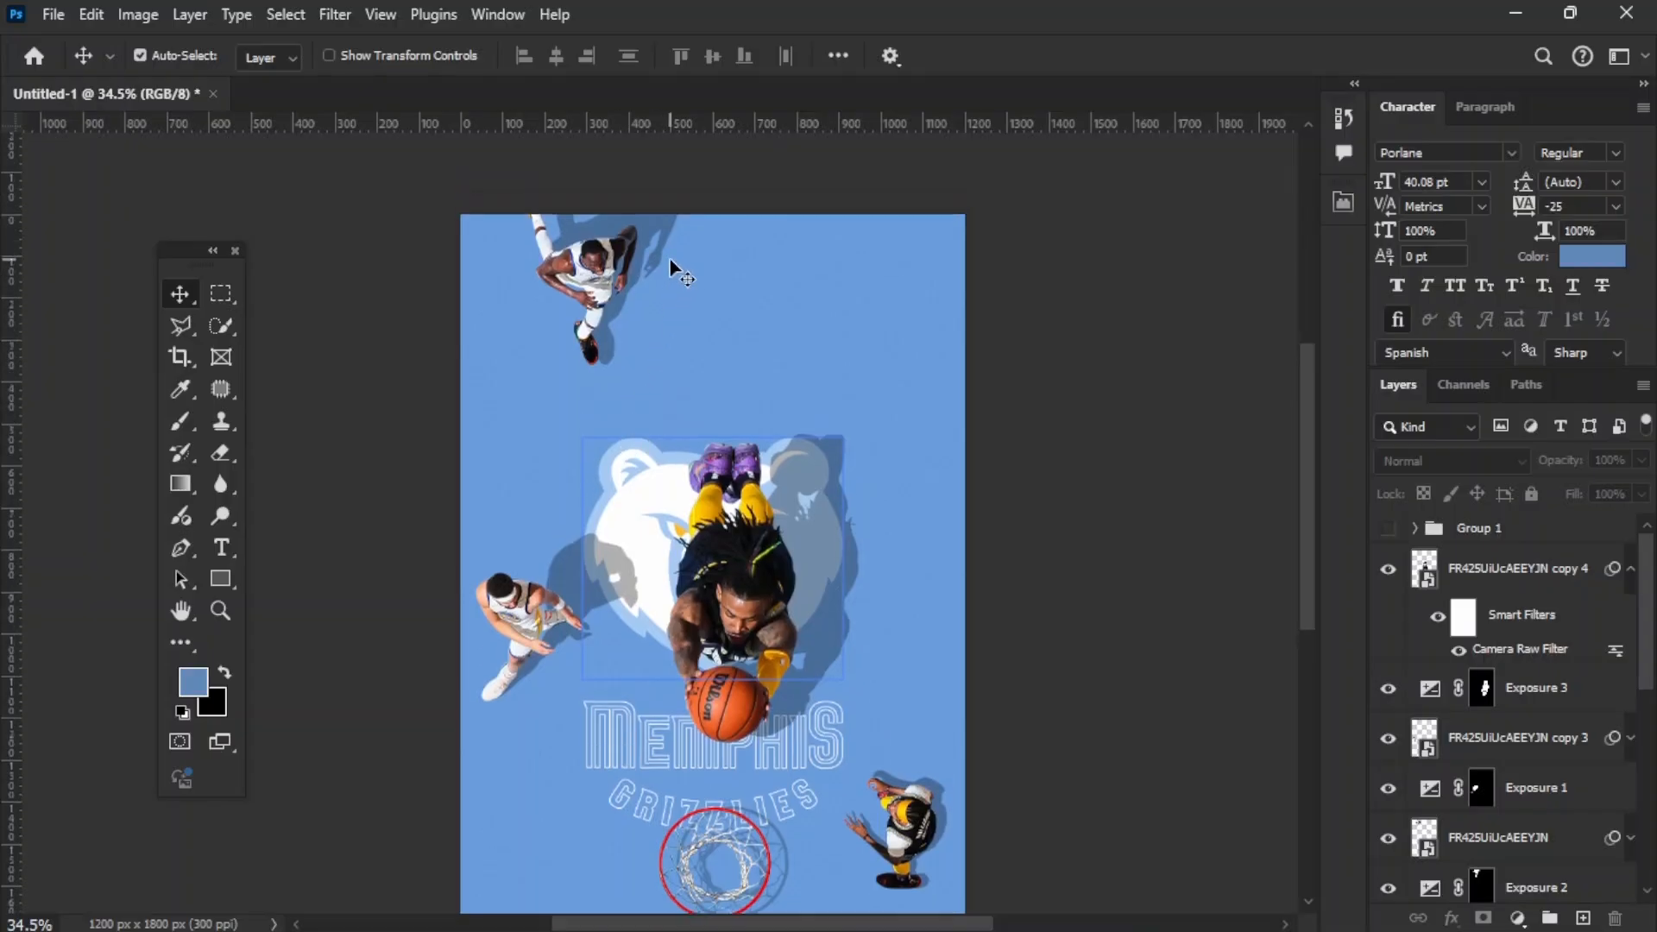
Step: Add the text "Draymond" in 18 pt Porlane on the blue floor beside the uppermost player
scroll(656, 259, up, 3)
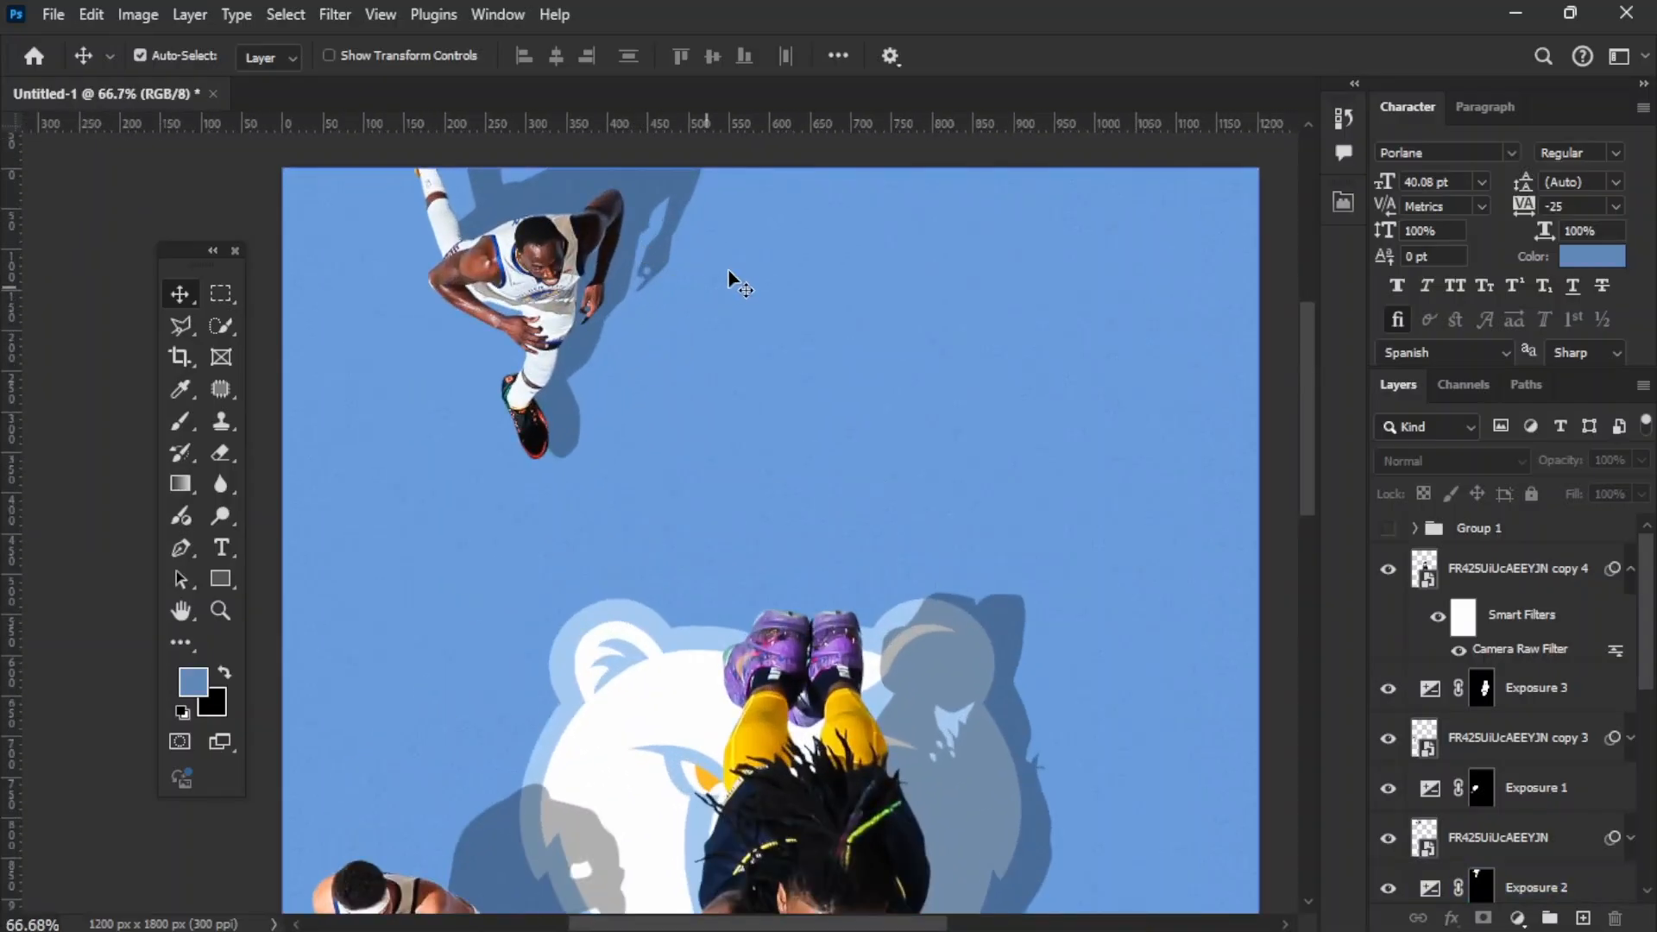
key(t)
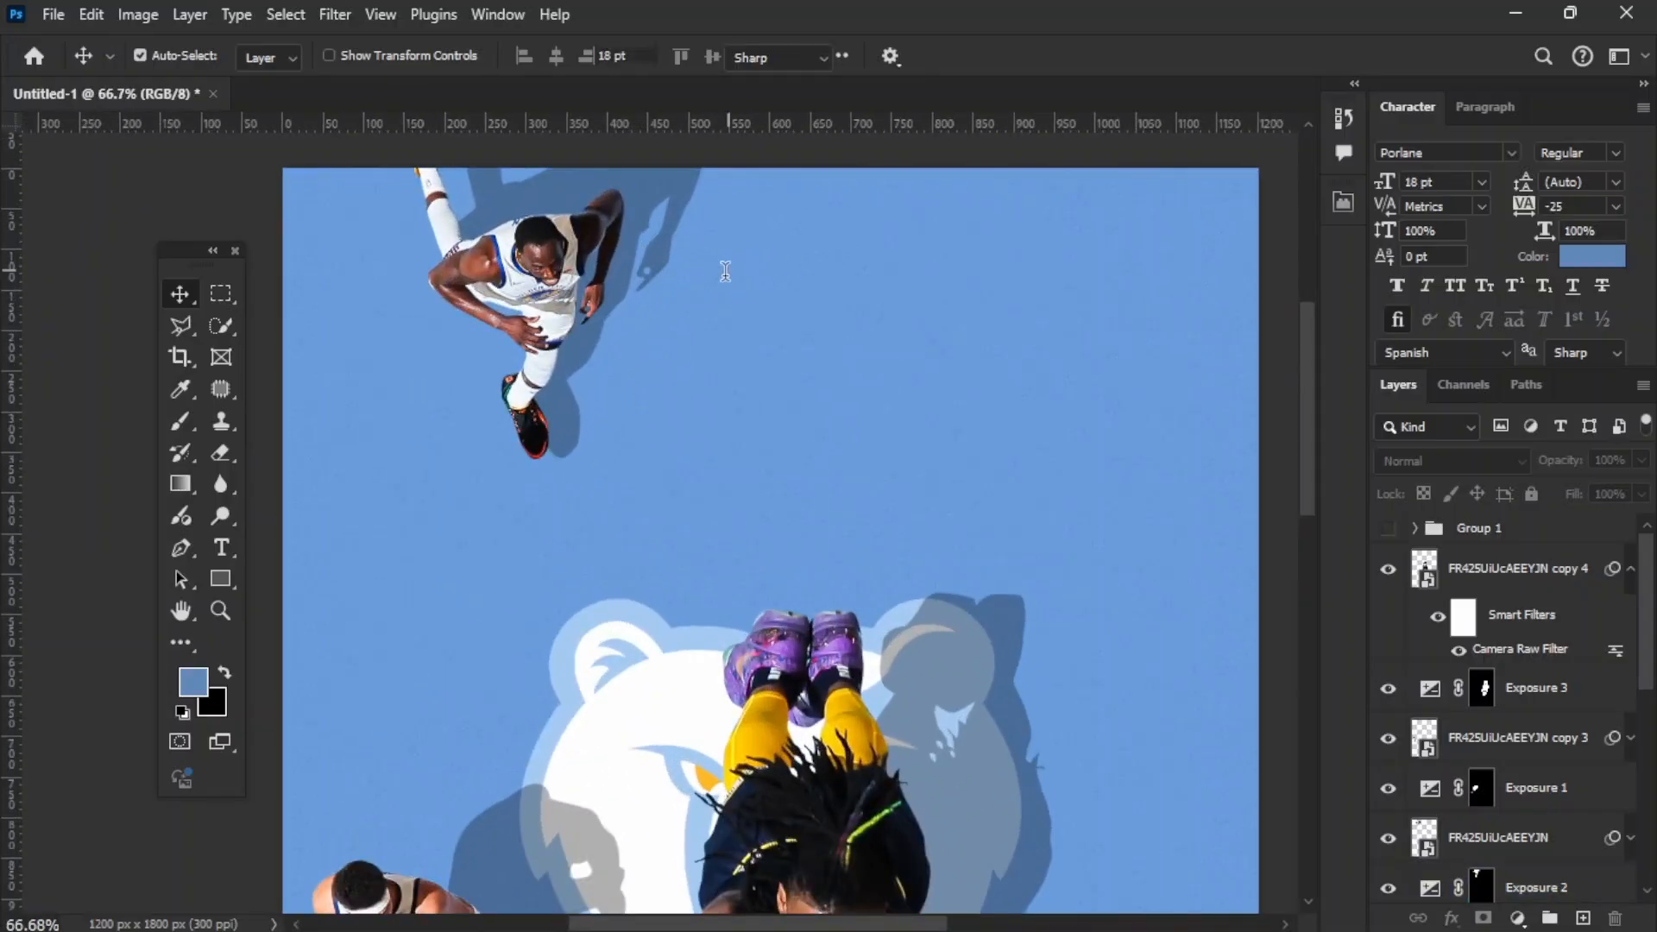
click(727, 270)
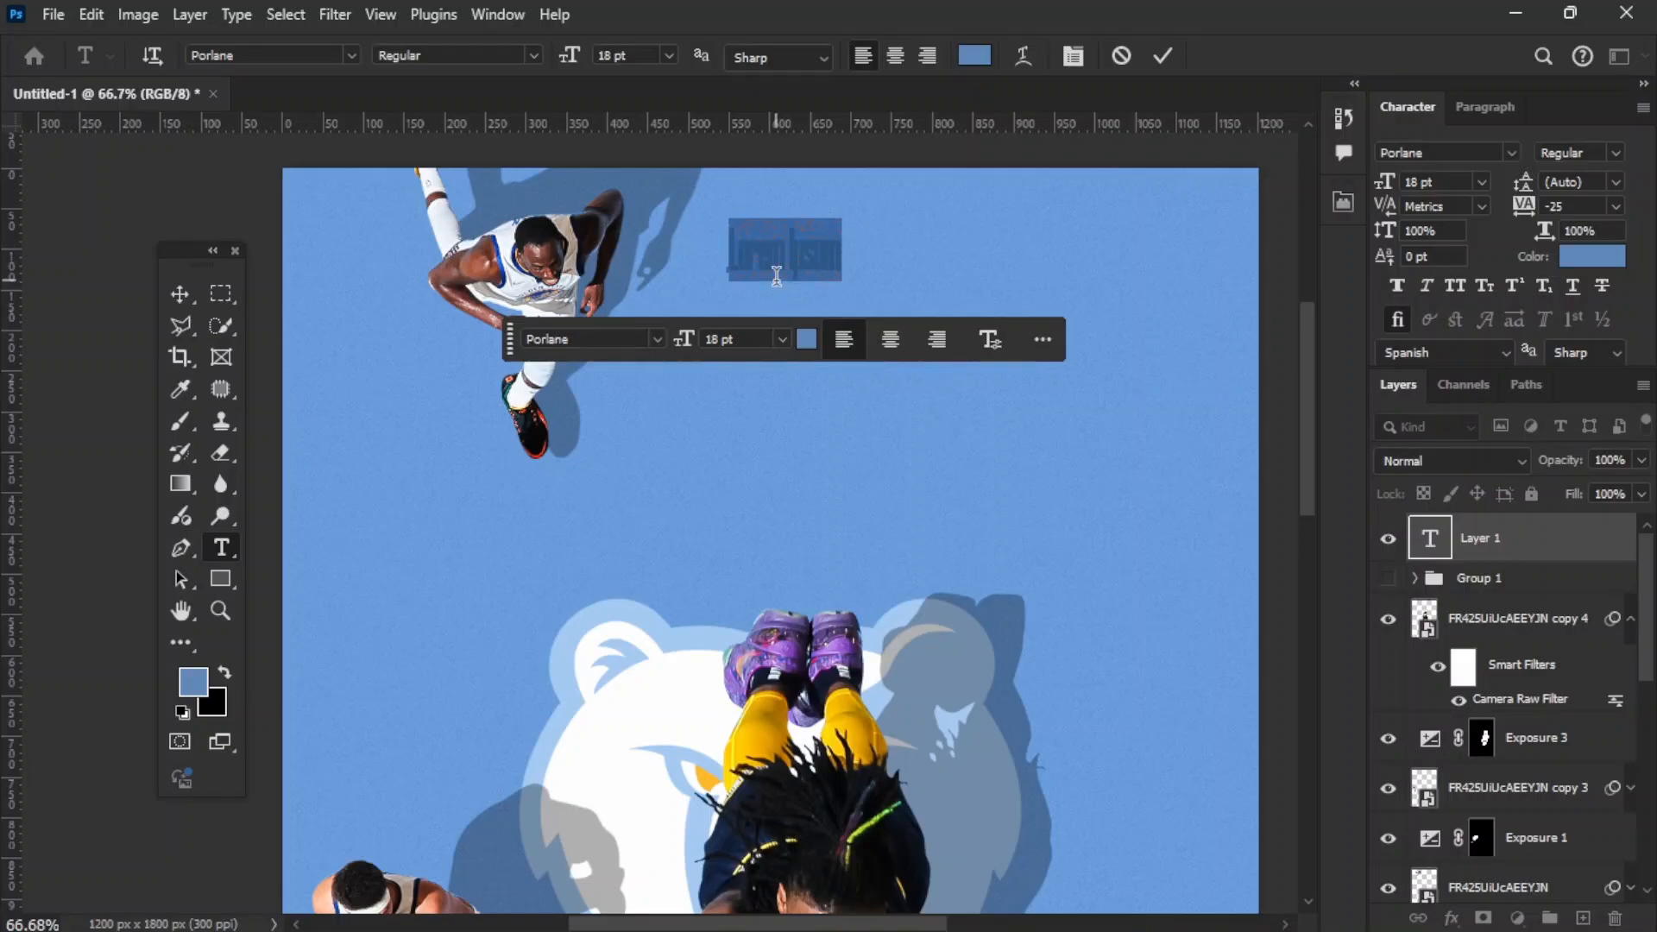
text(MEM)
key(ctrl+a)
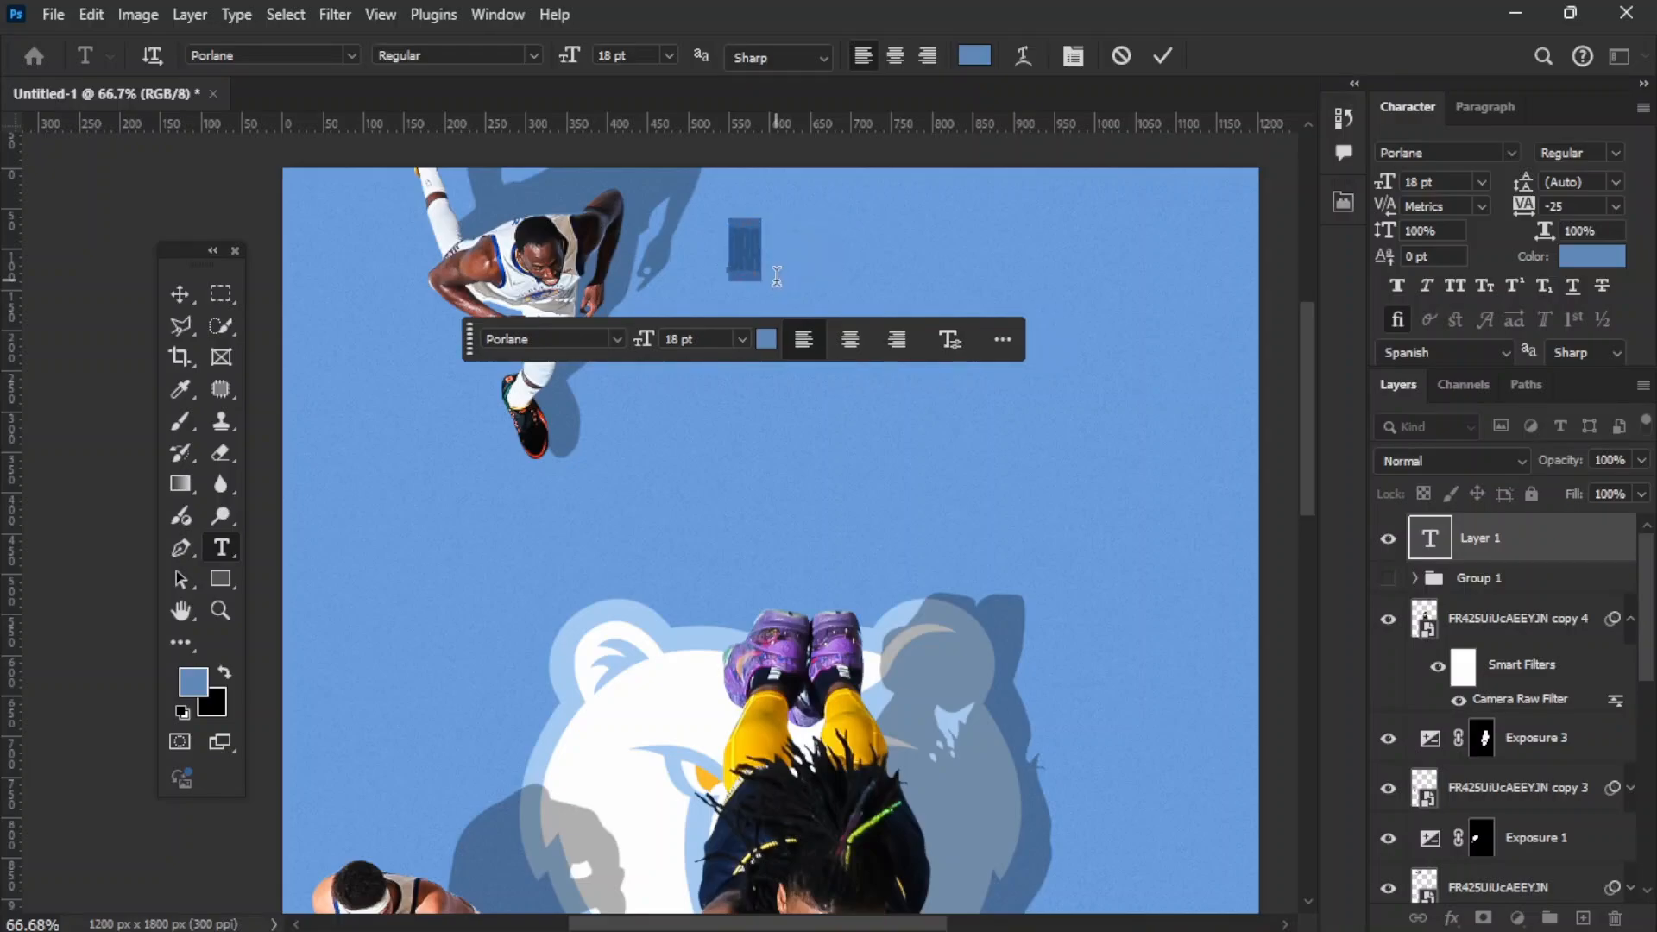
text(dray)
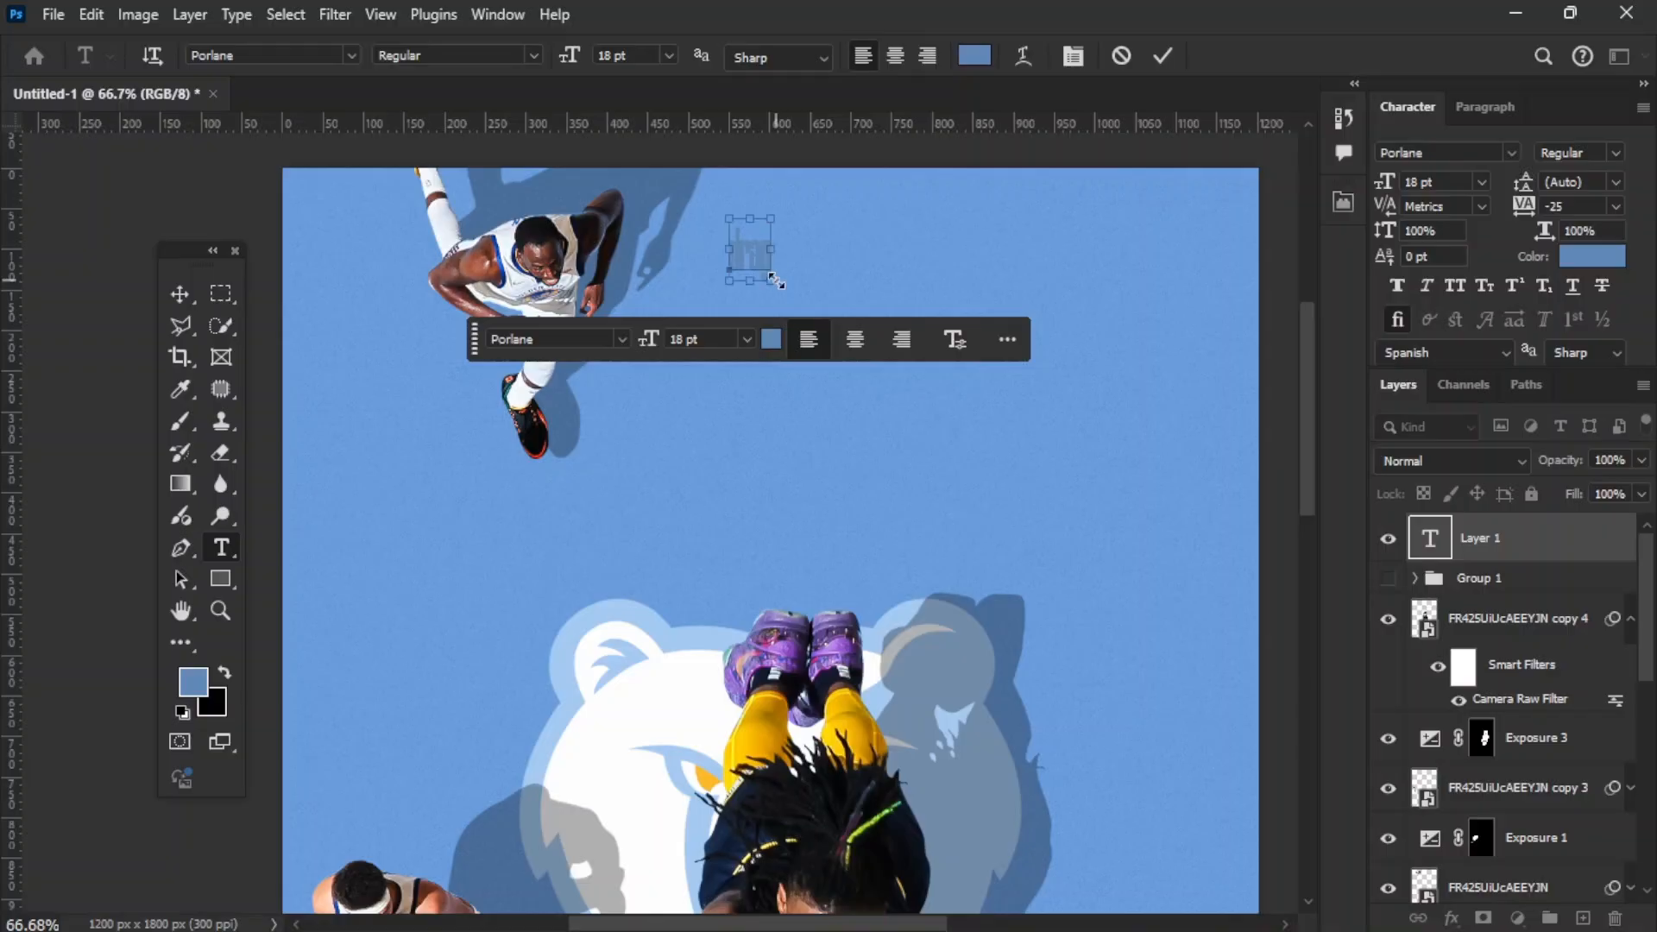
key(ctrl+a)
text(DRA)
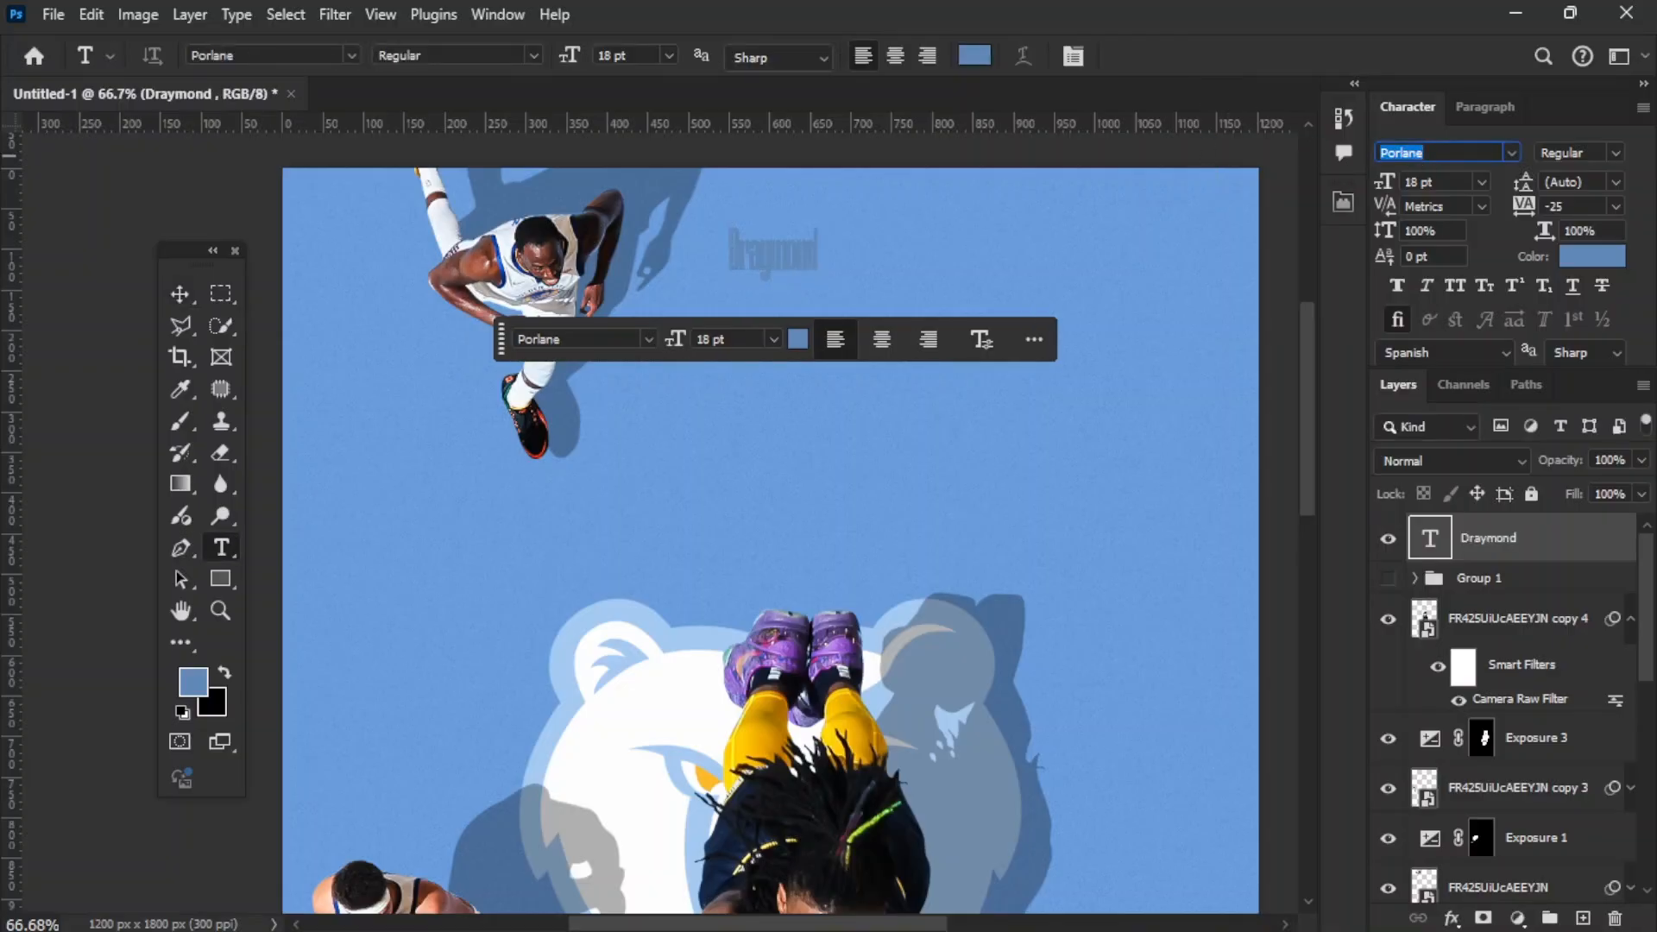
Step: Set the "Draymond" text in Aniko Medium and colour it white (ffffff)
text(Aniko)
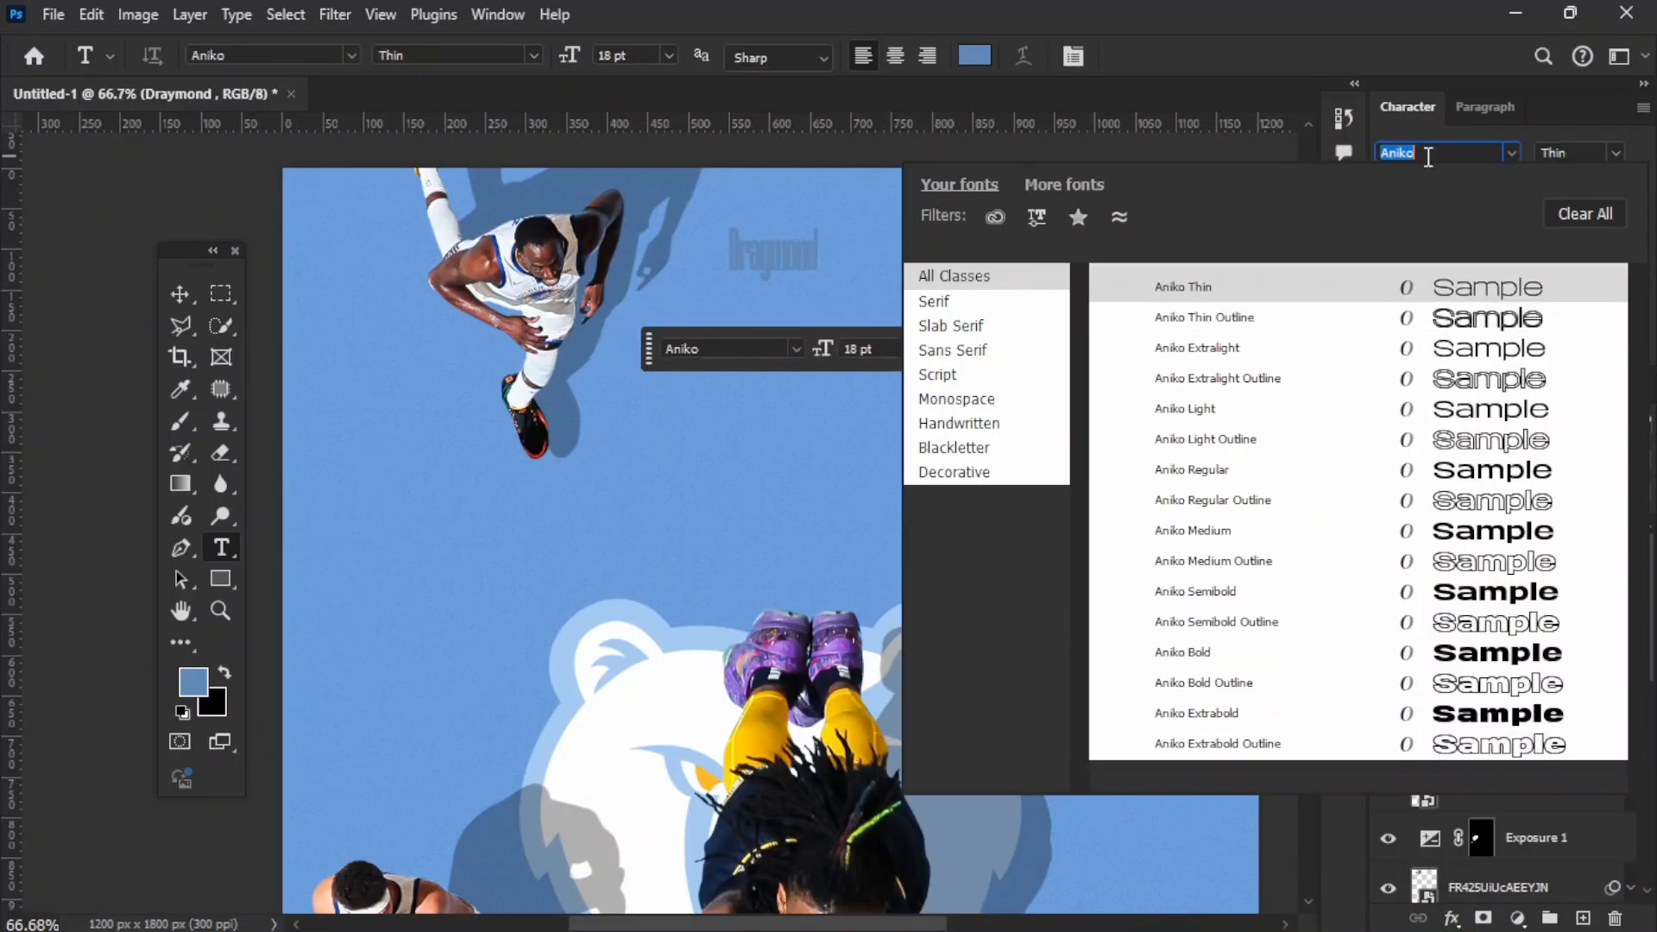
click(1236, 533)
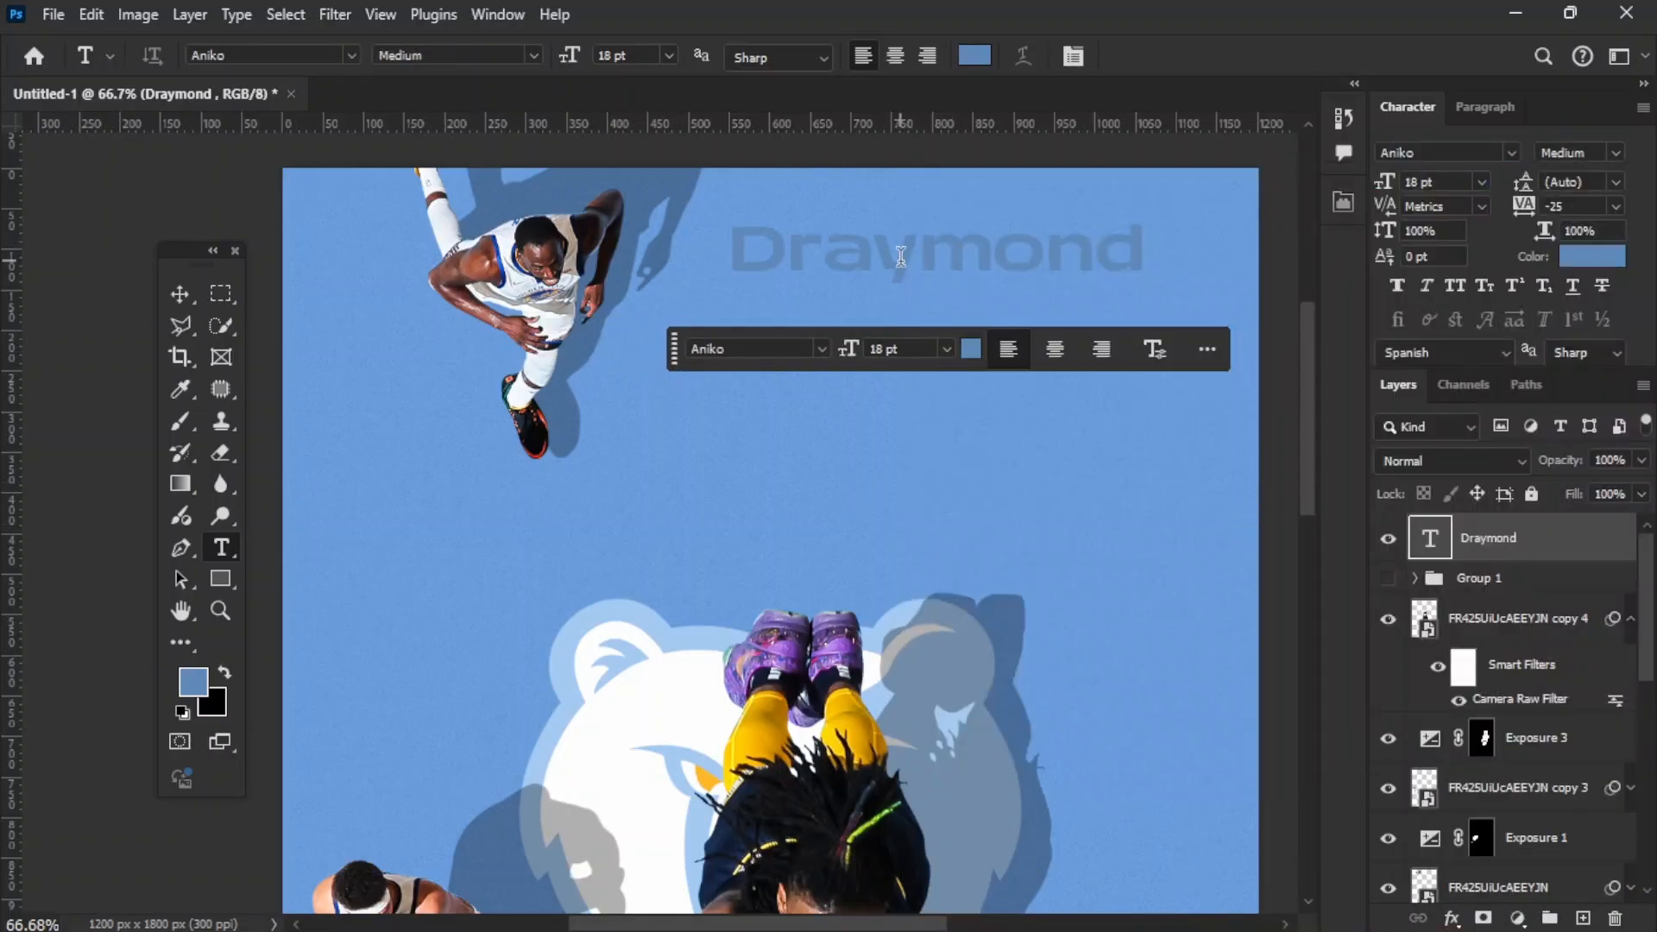
key(v)
click(1566, 256)
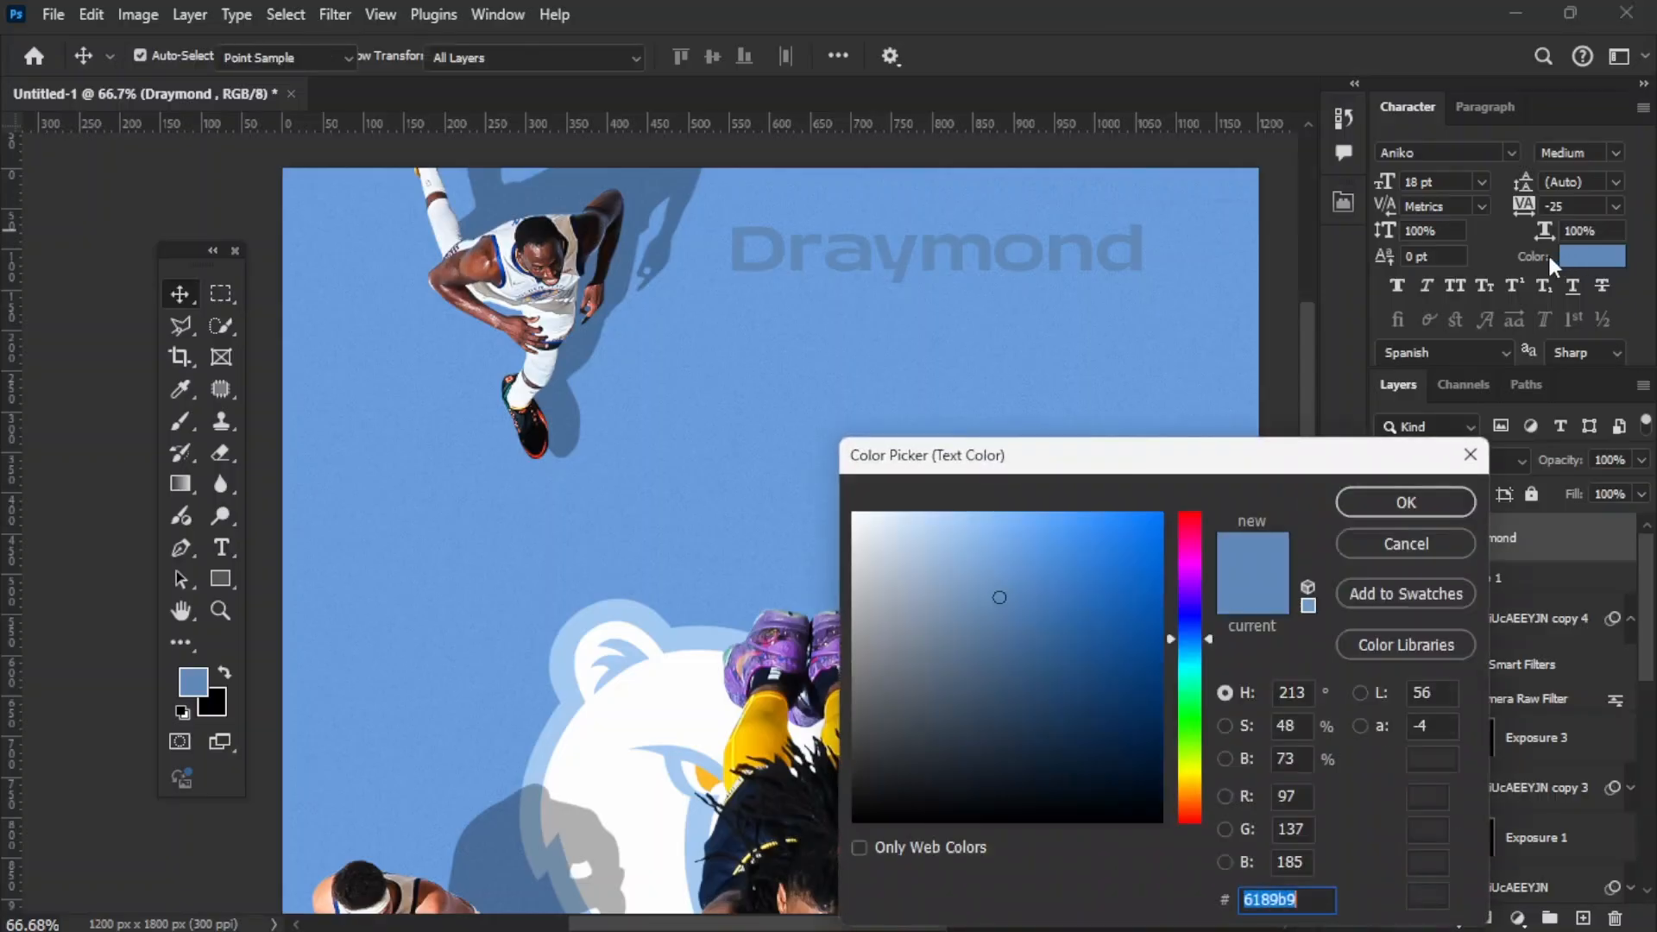
text(ffffff)
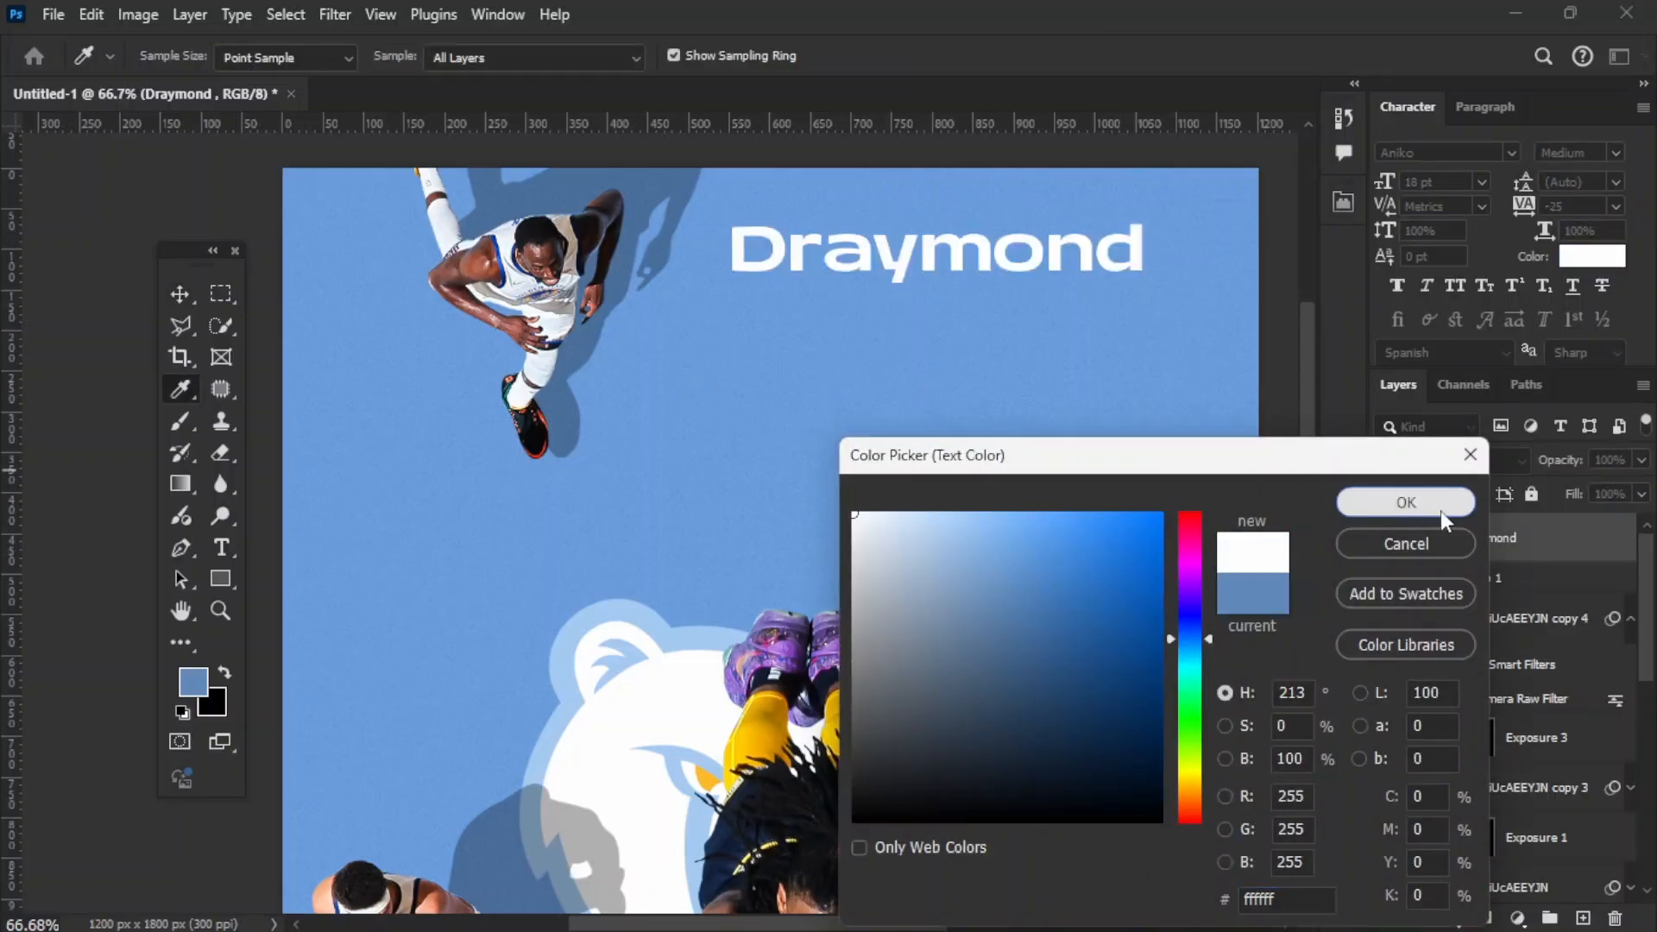
click(1439, 510)
Step: Reduce the "Draymond" text to 9 pt and move it down beside the uppermost player's leg
click(1481, 182)
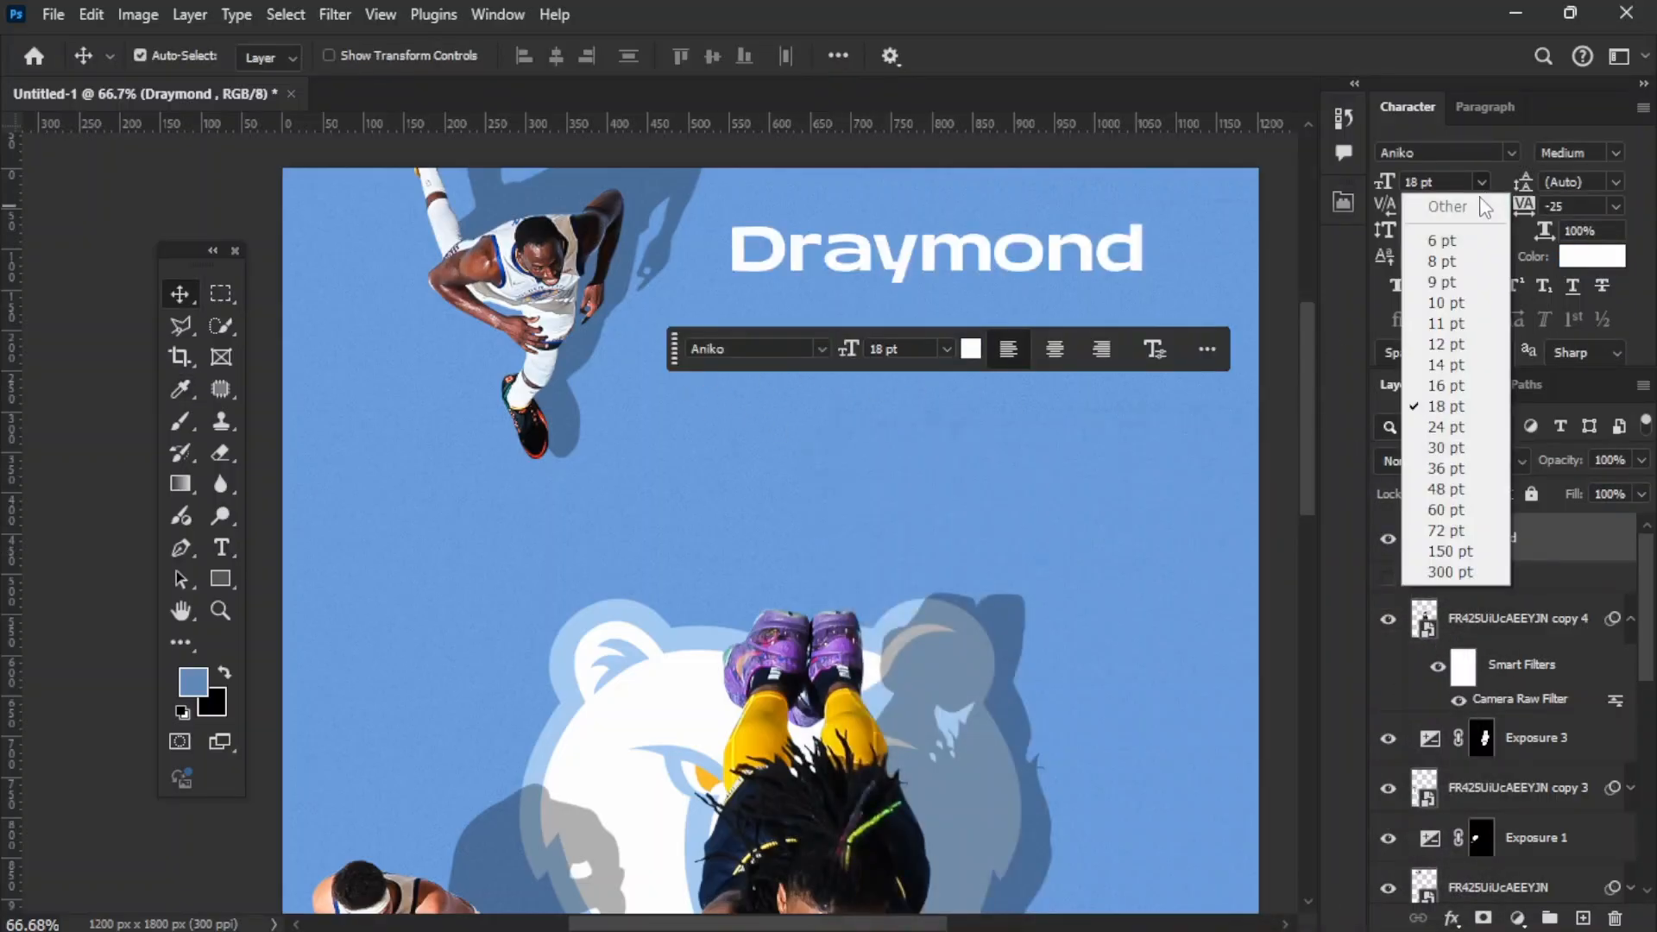
click(1437, 341)
click(1481, 182)
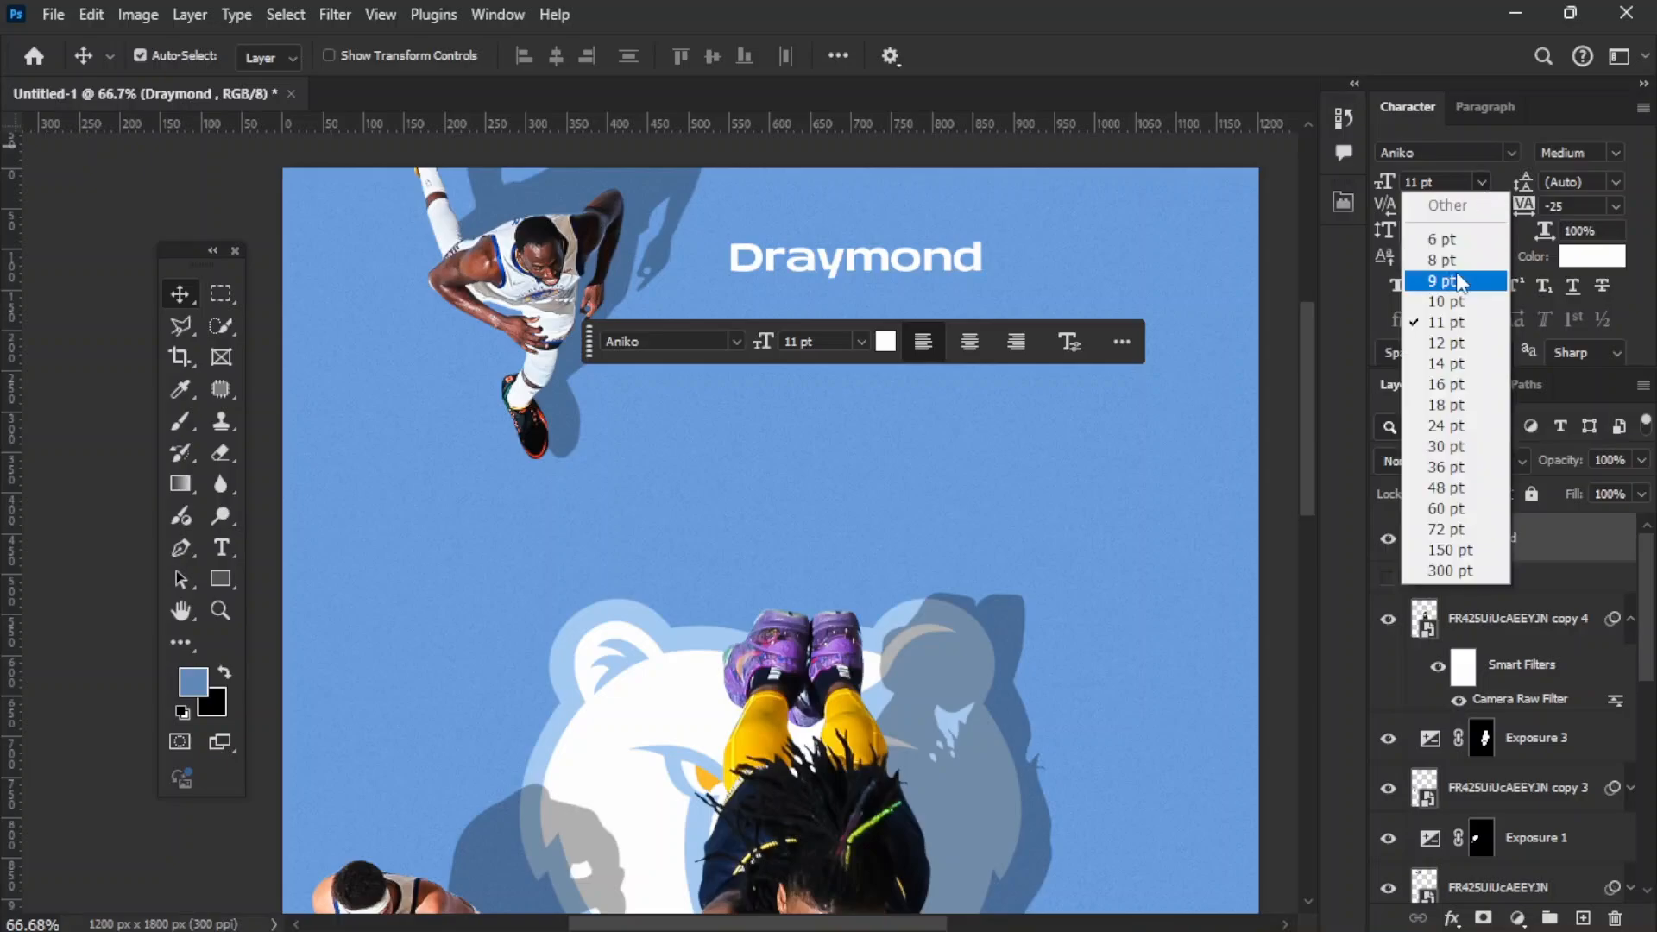
click(1450, 274)
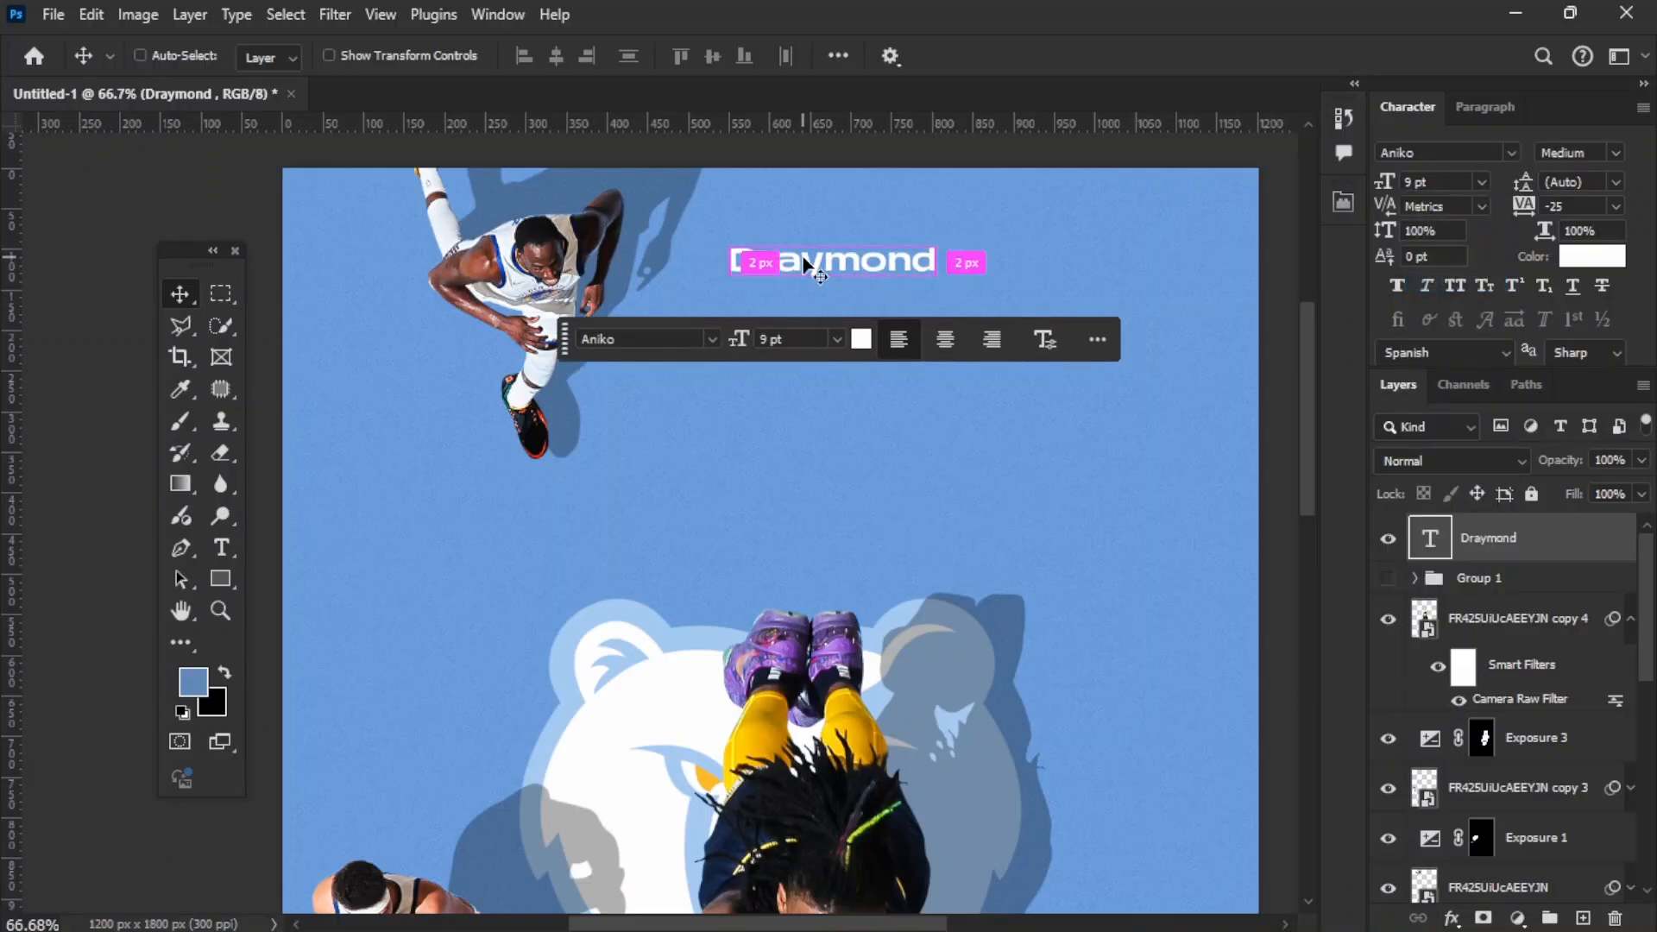
key(ctrl+0)
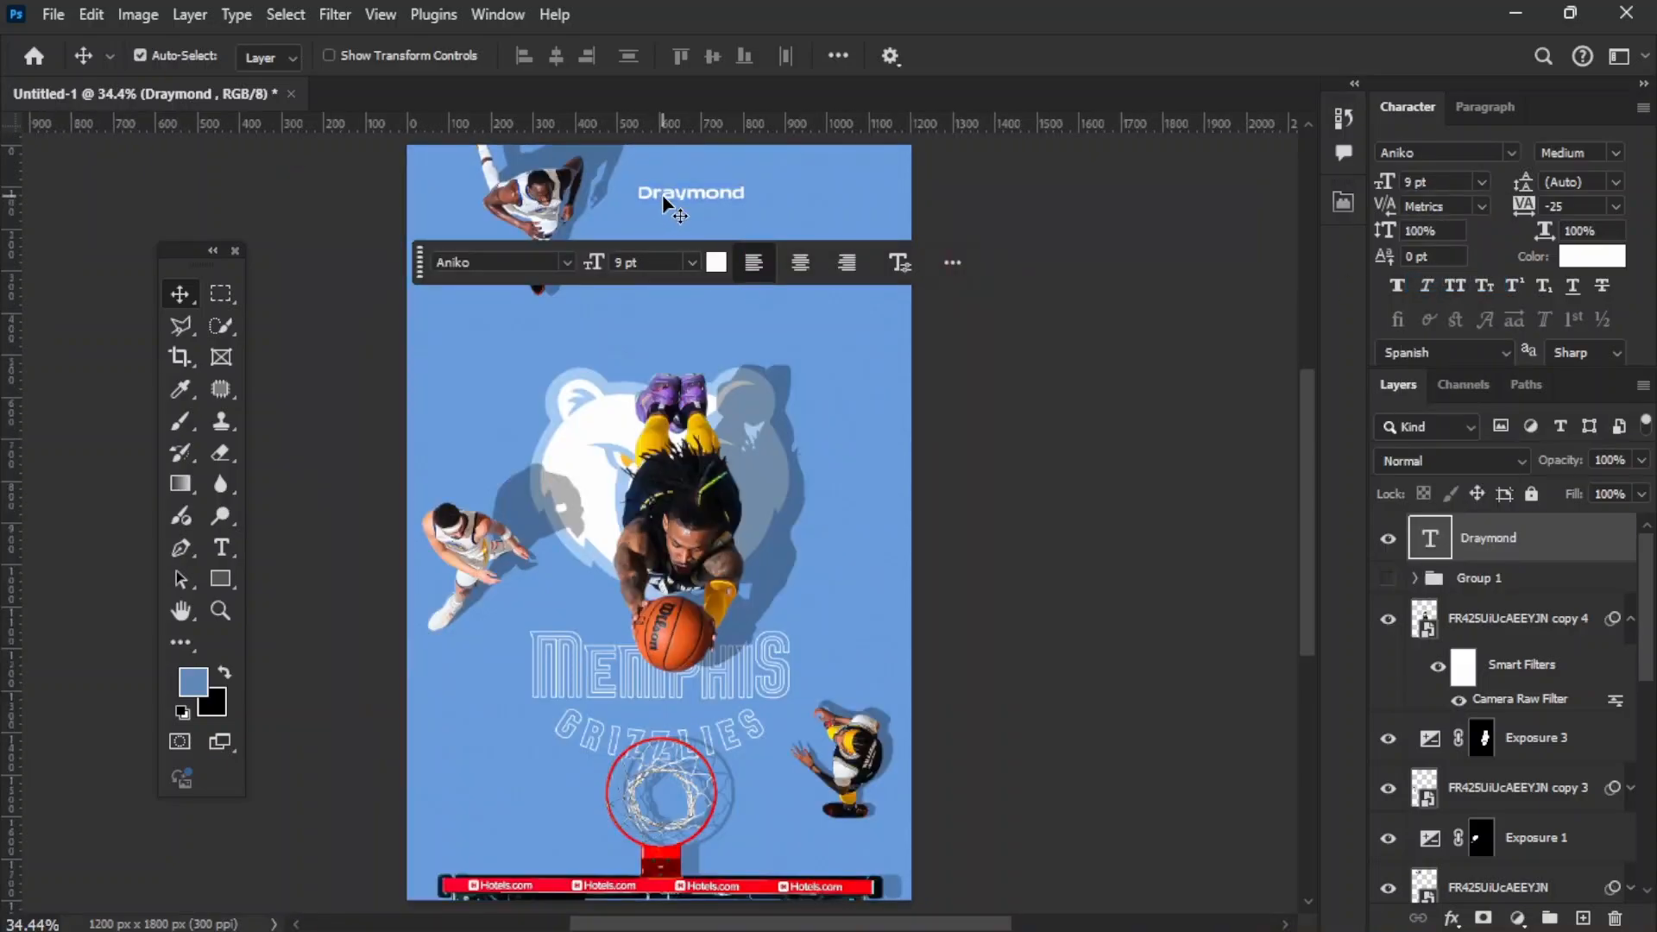
drag(664, 205, 636, 351)
scroll(684, 203, up, 5)
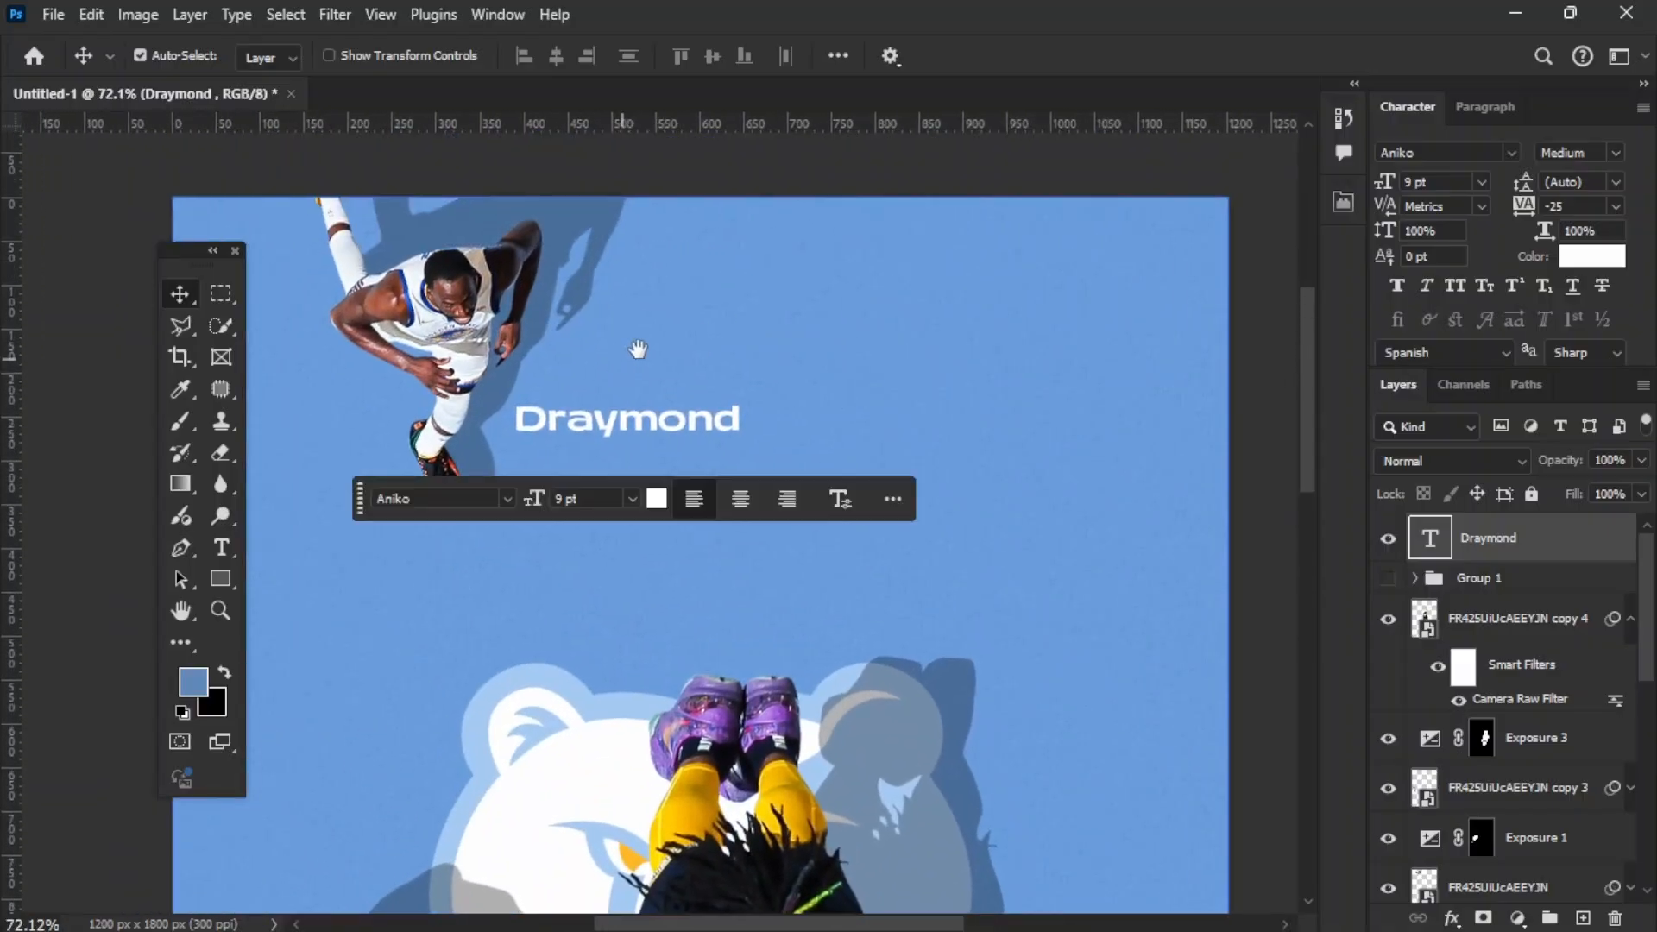
Step: Reduce the "Draymond" text to 6 pt and duplicate it directly beneath itself, close to the uppermost player
click(1488, 181)
click(1408, 250)
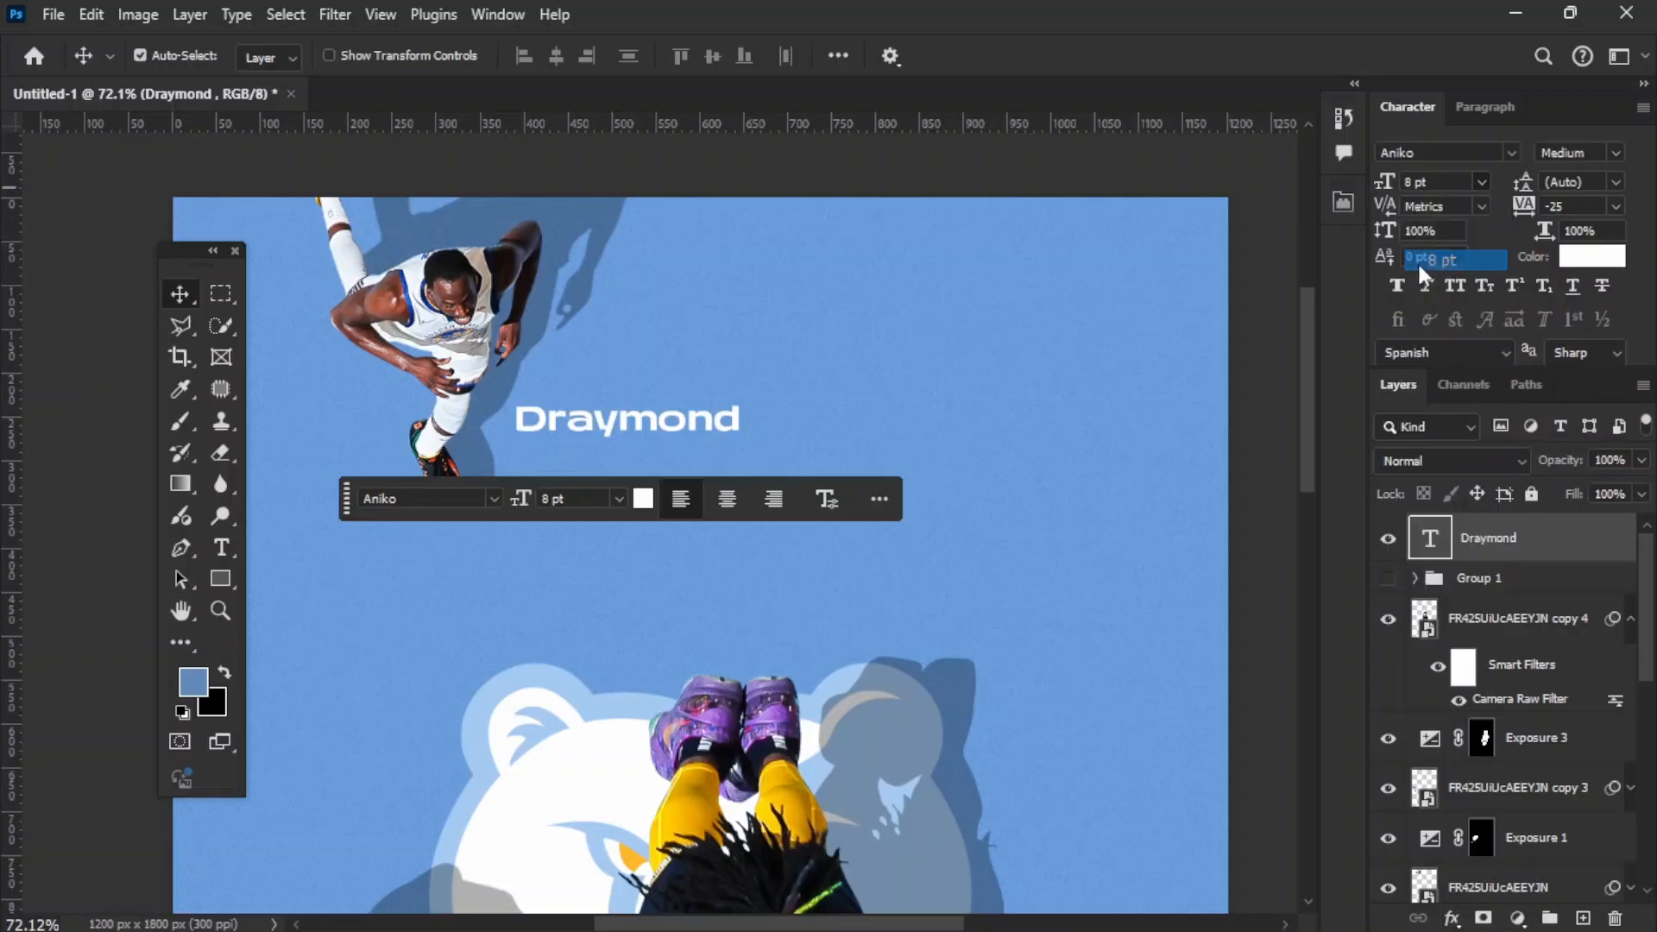
click(1481, 181)
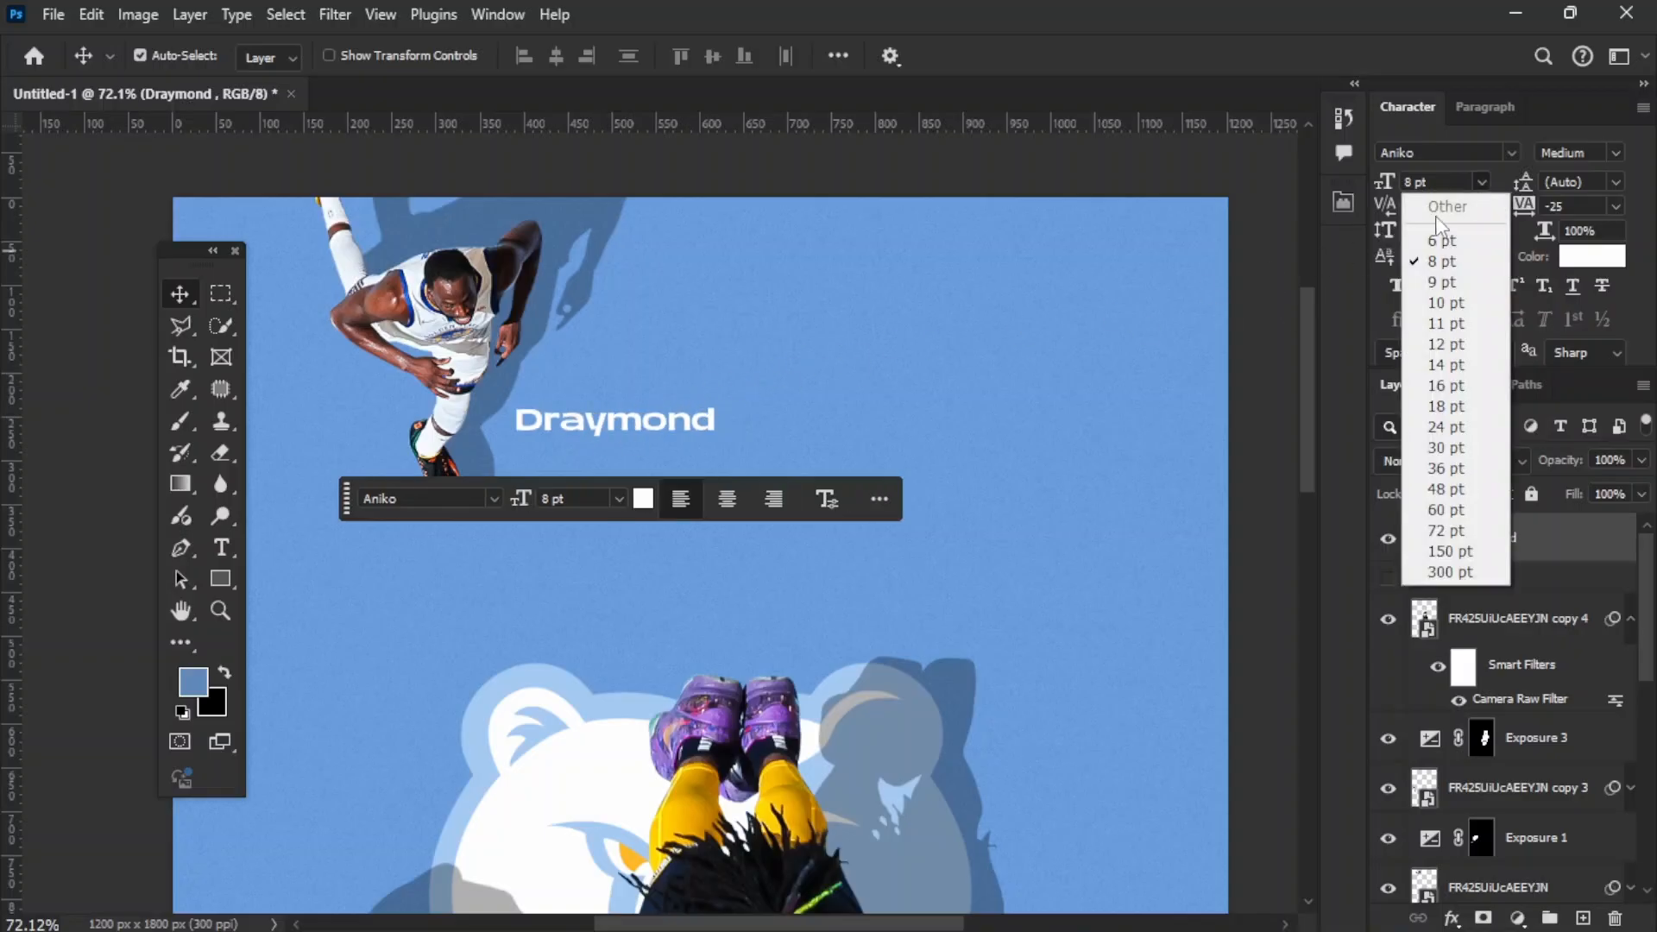
click(1440, 227)
drag(593, 426, 608, 395)
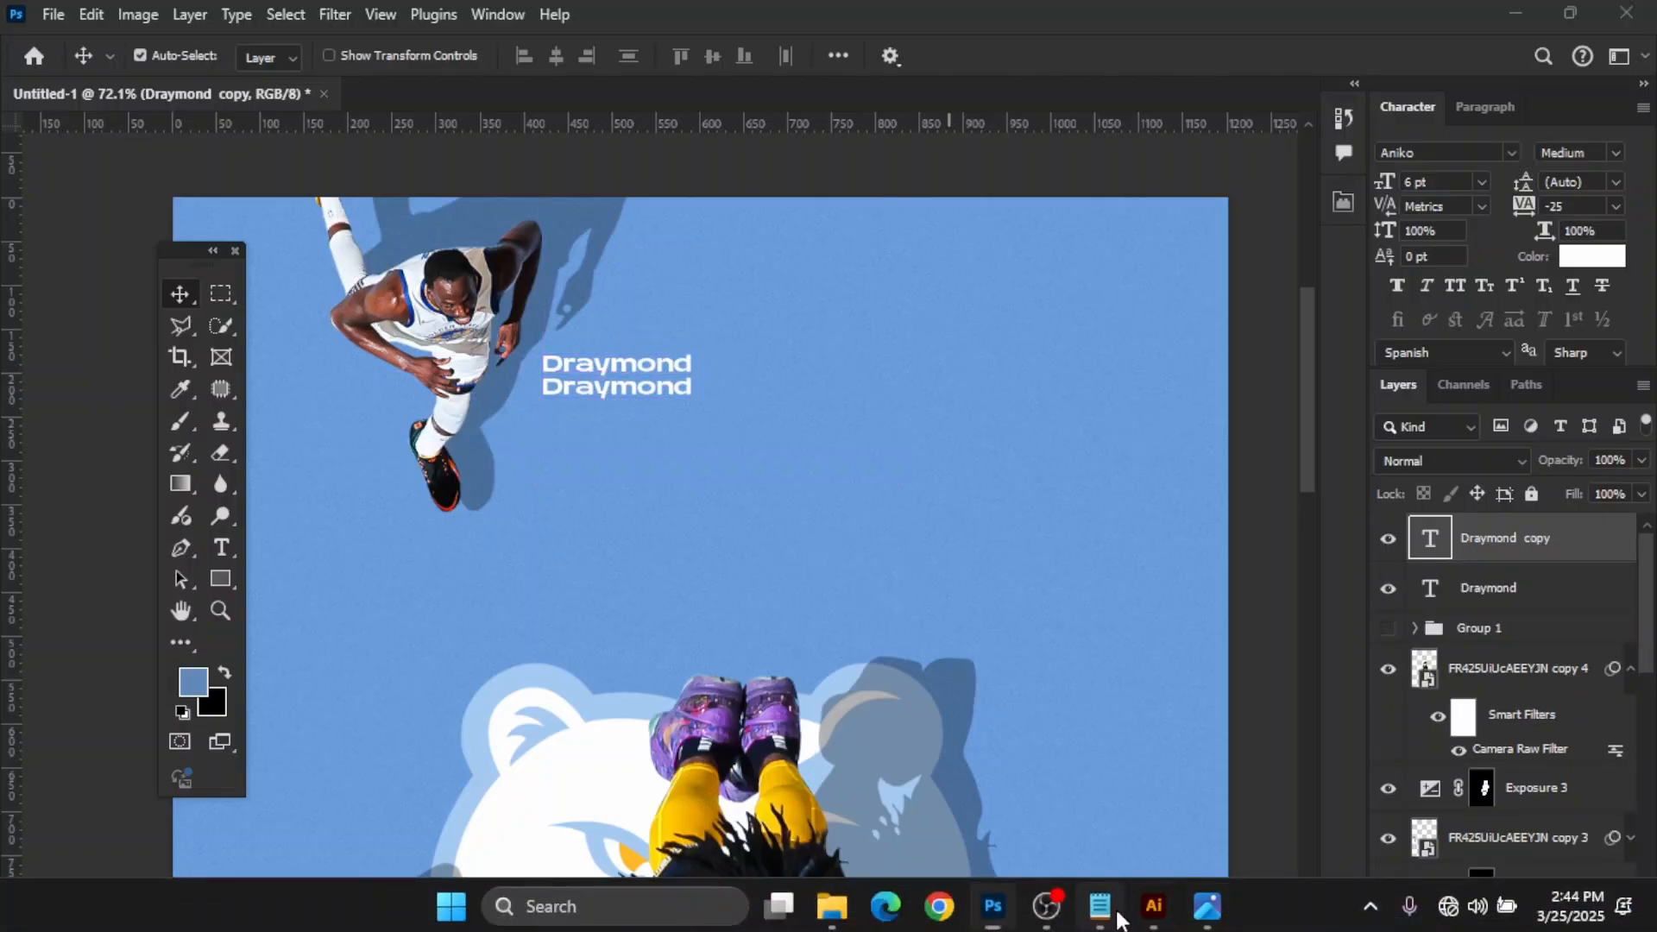
Step: Copy Draymond's three stat lines from the Notepad file and paste them over the duplicated text: 721 3pts, 31 career high, 7,577 career points
click(1099, 906)
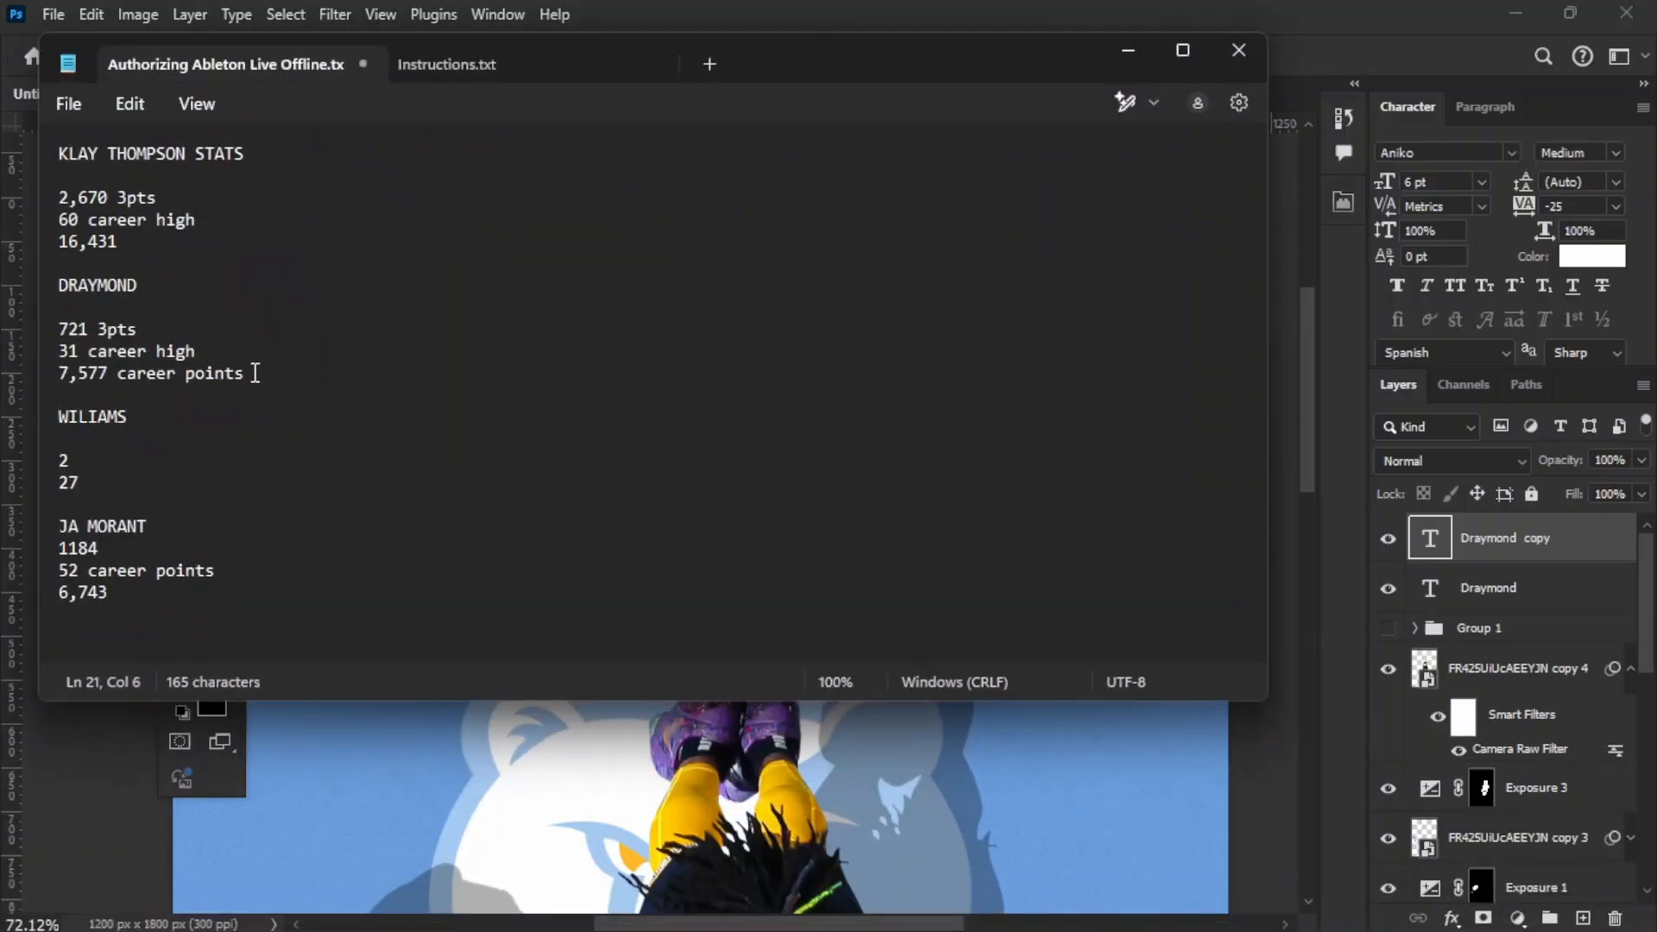
drag(256, 373, 48, 335)
key(ctrl+c)
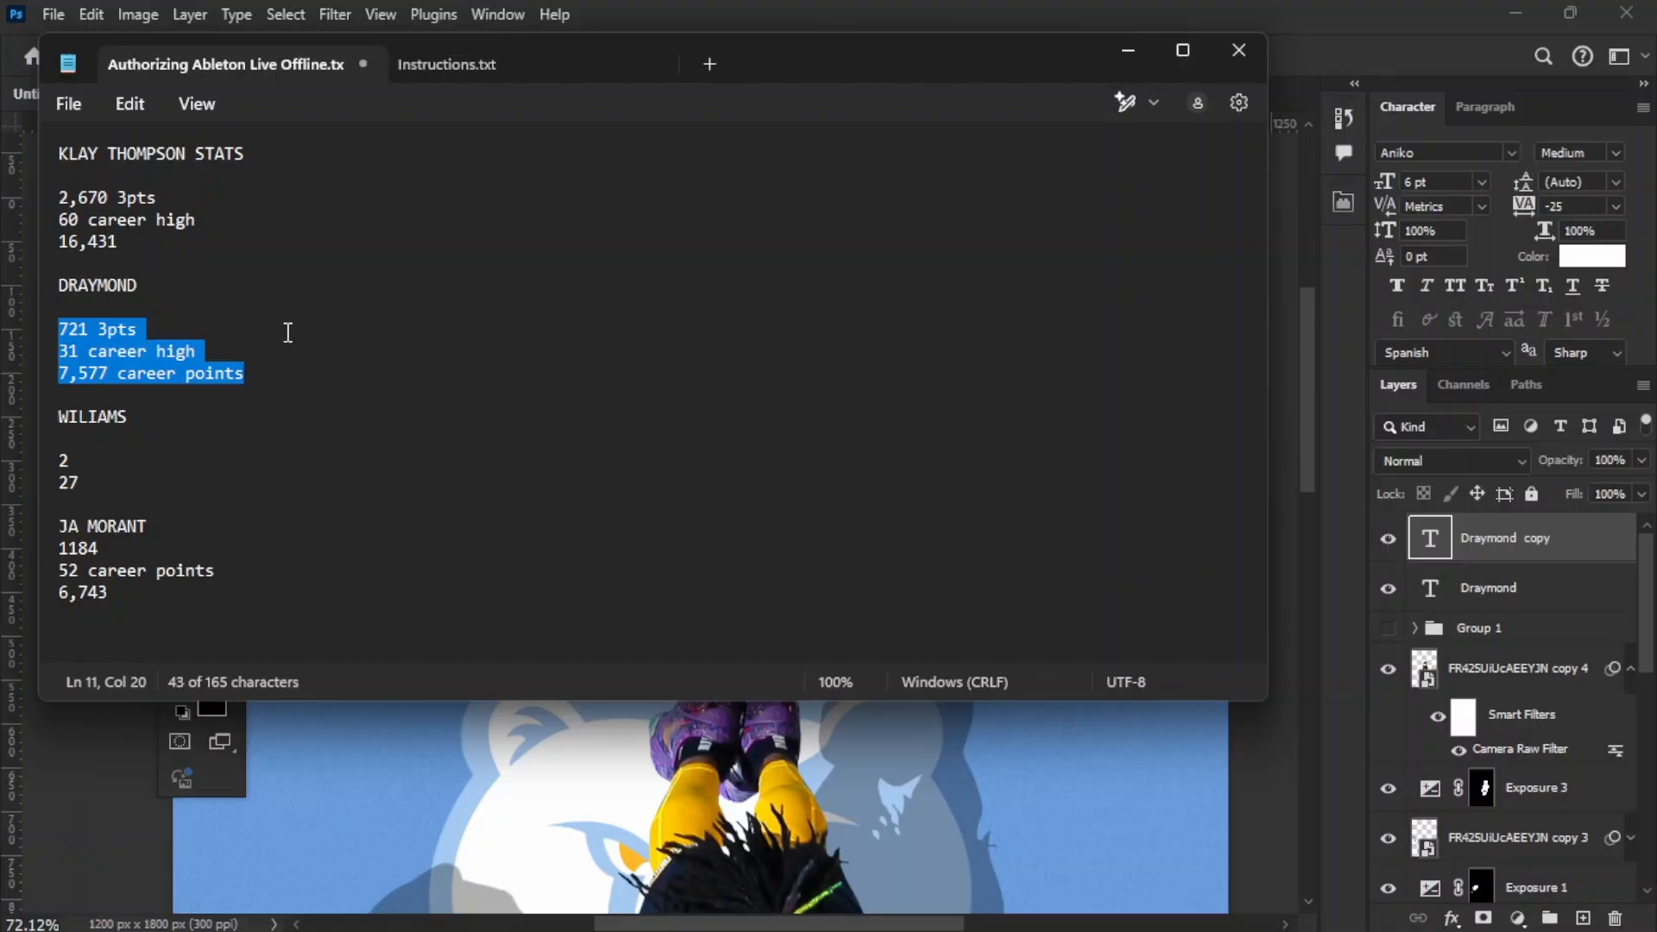
click(1319, 56)
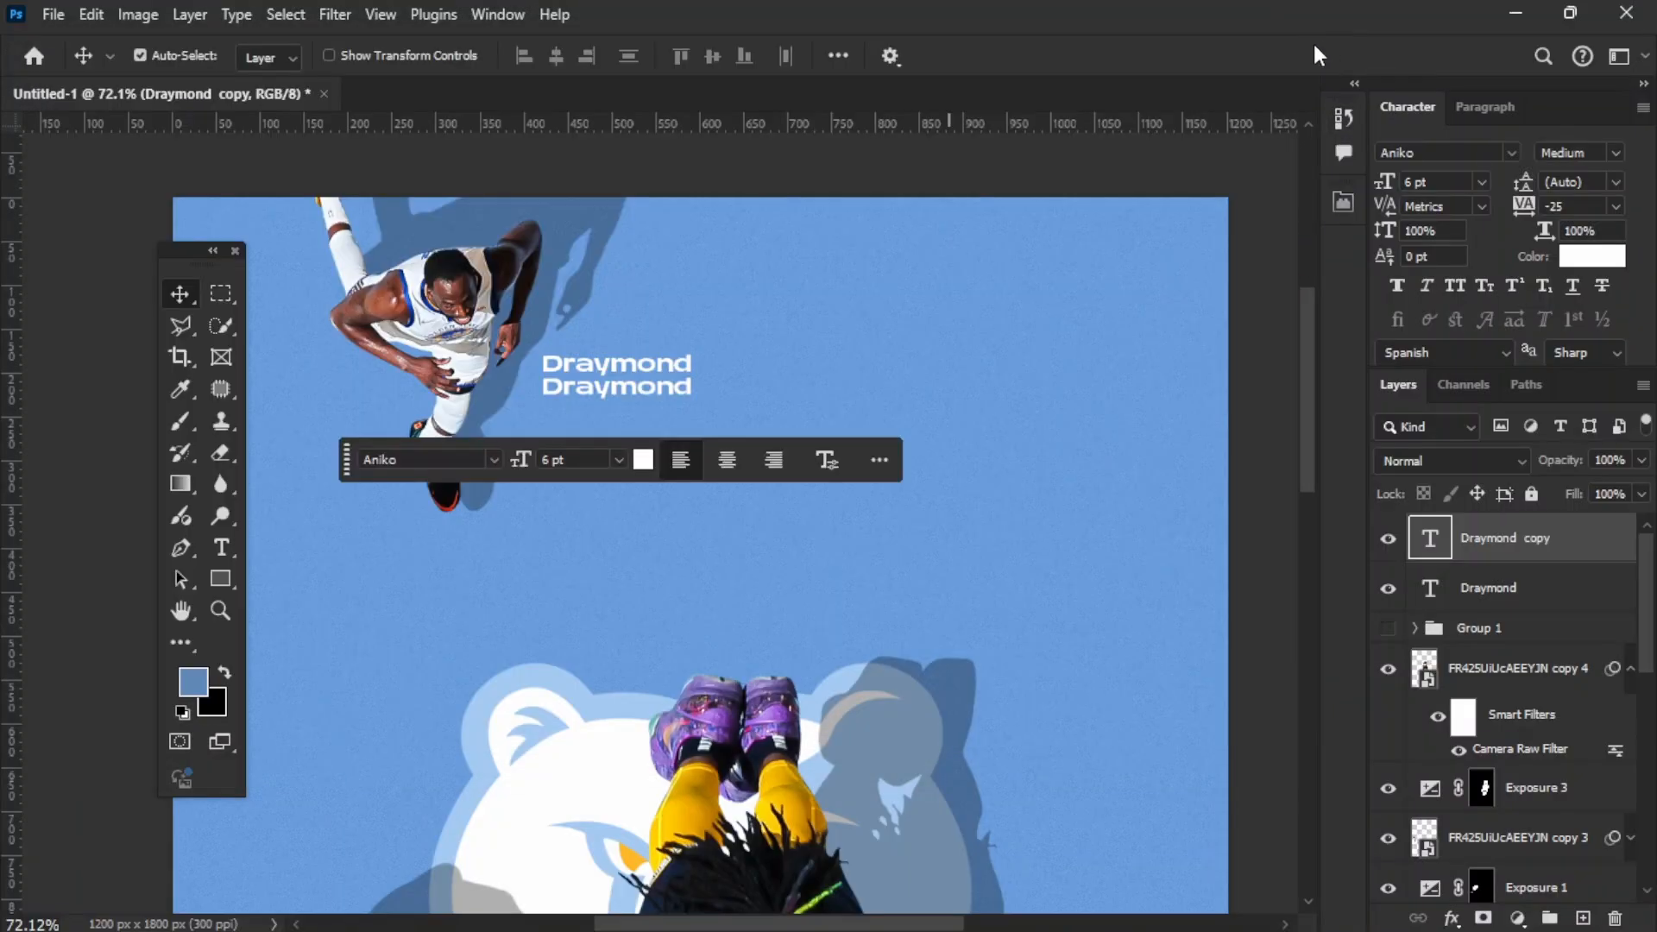
double_click(559, 390)
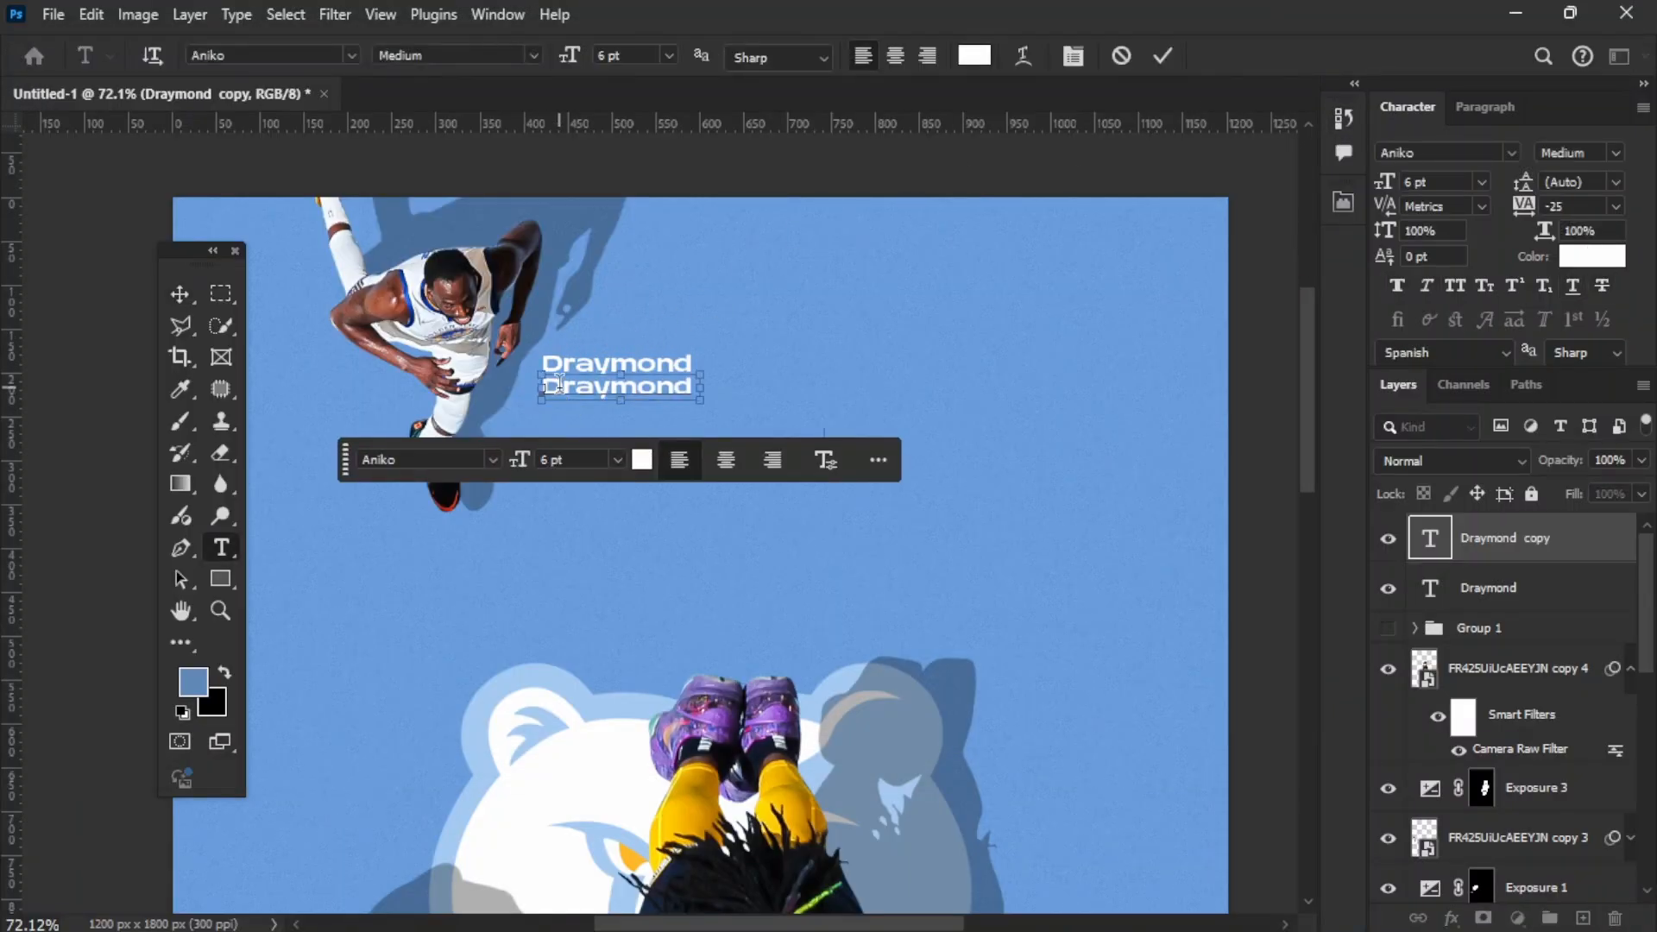
key(ctrl+v)
key(ctrl+Return)
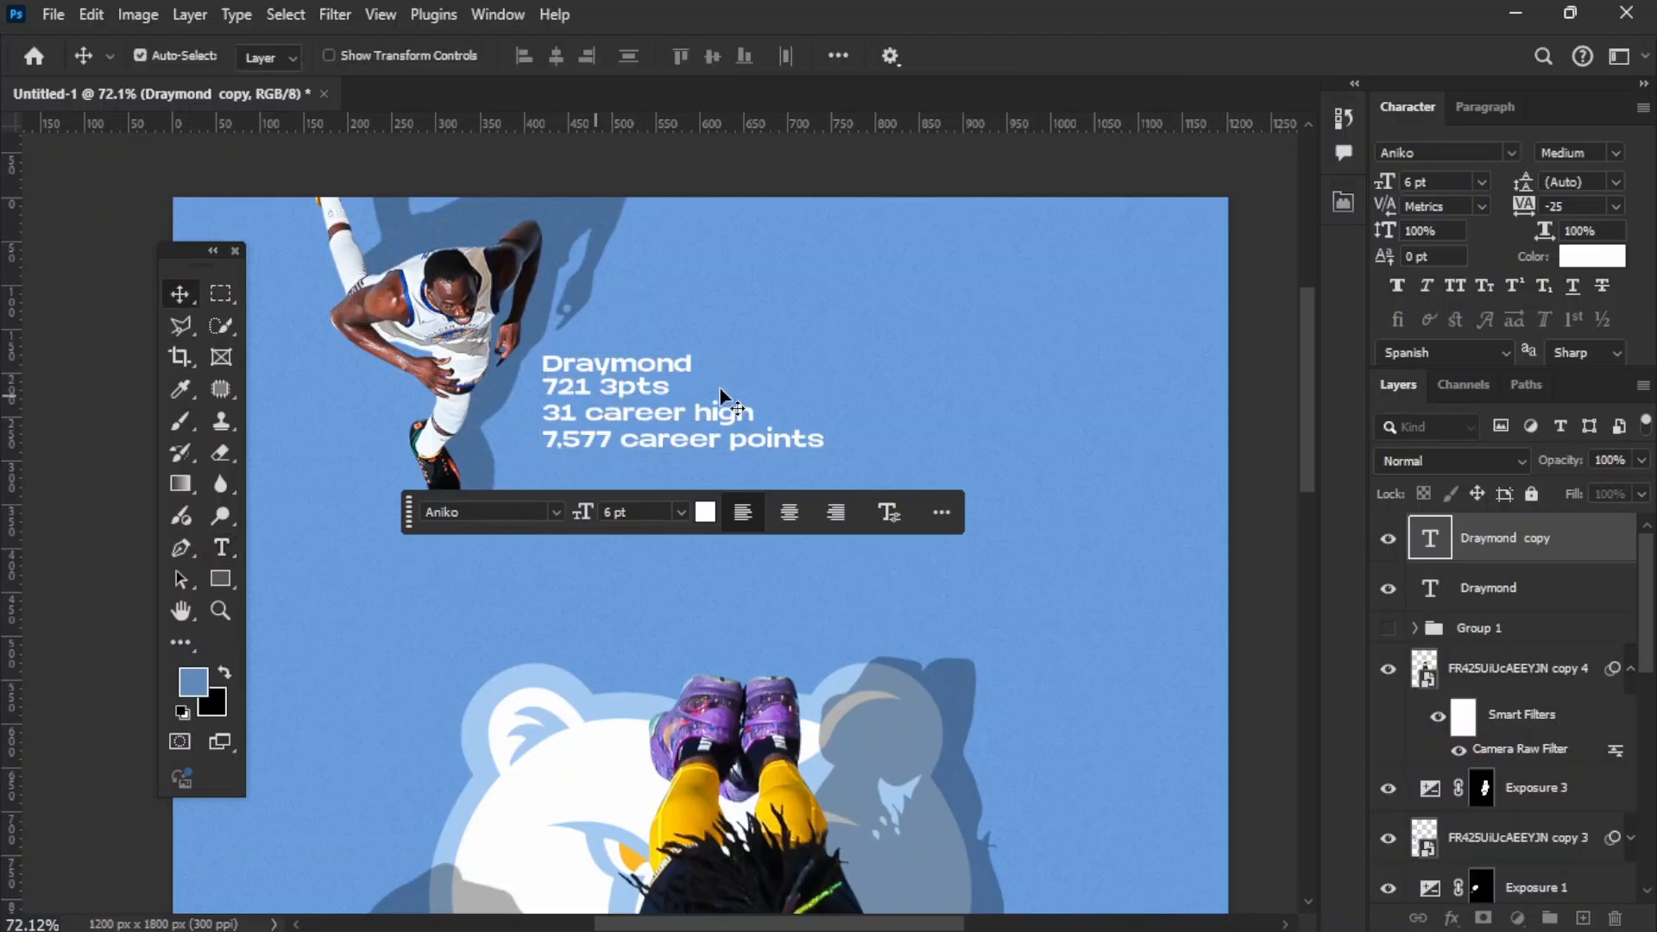
Step: Change the font weight of Draymond's stat lines to Light
click(1623, 152)
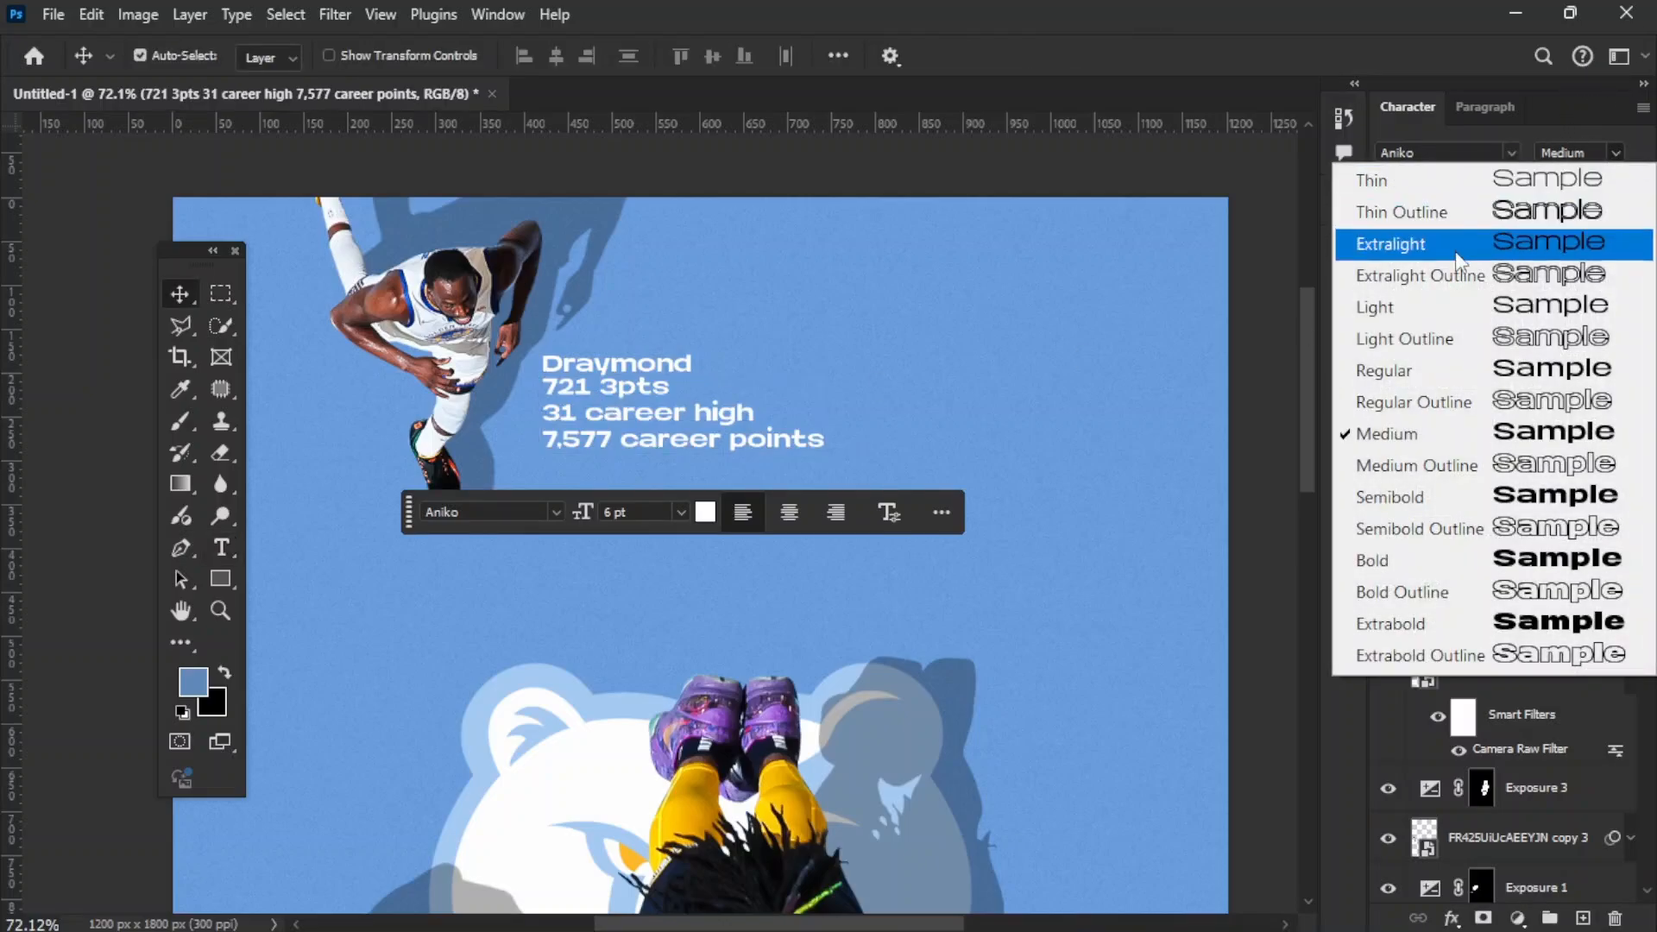
click(1450, 307)
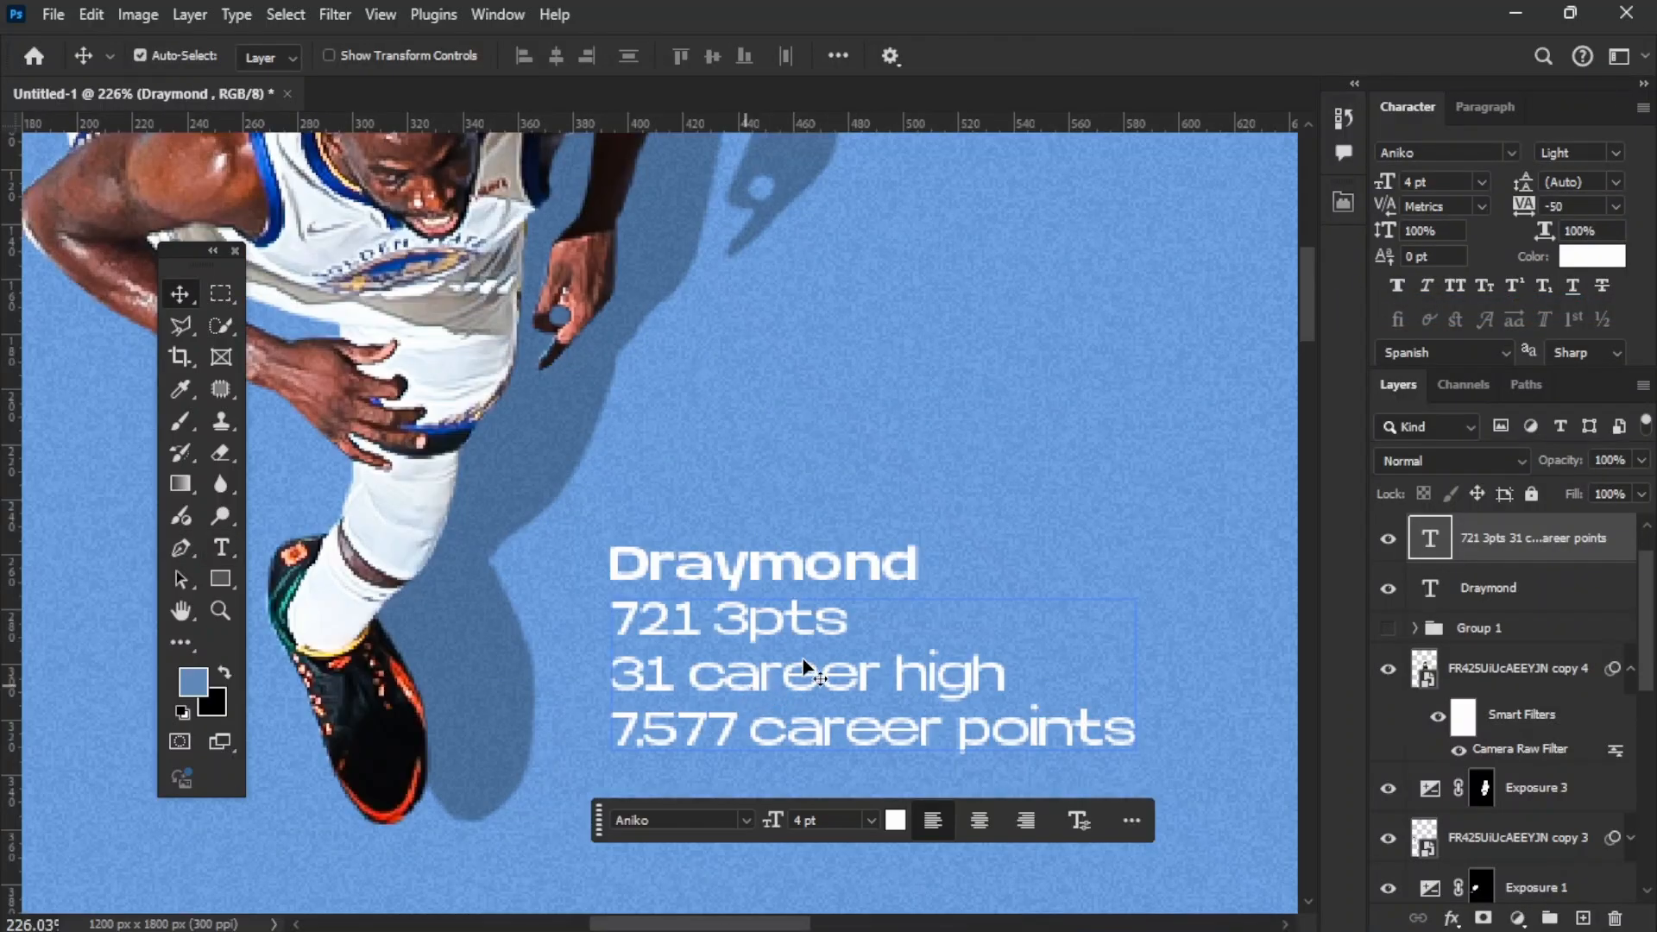
click(766, 690)
click(759, 215)
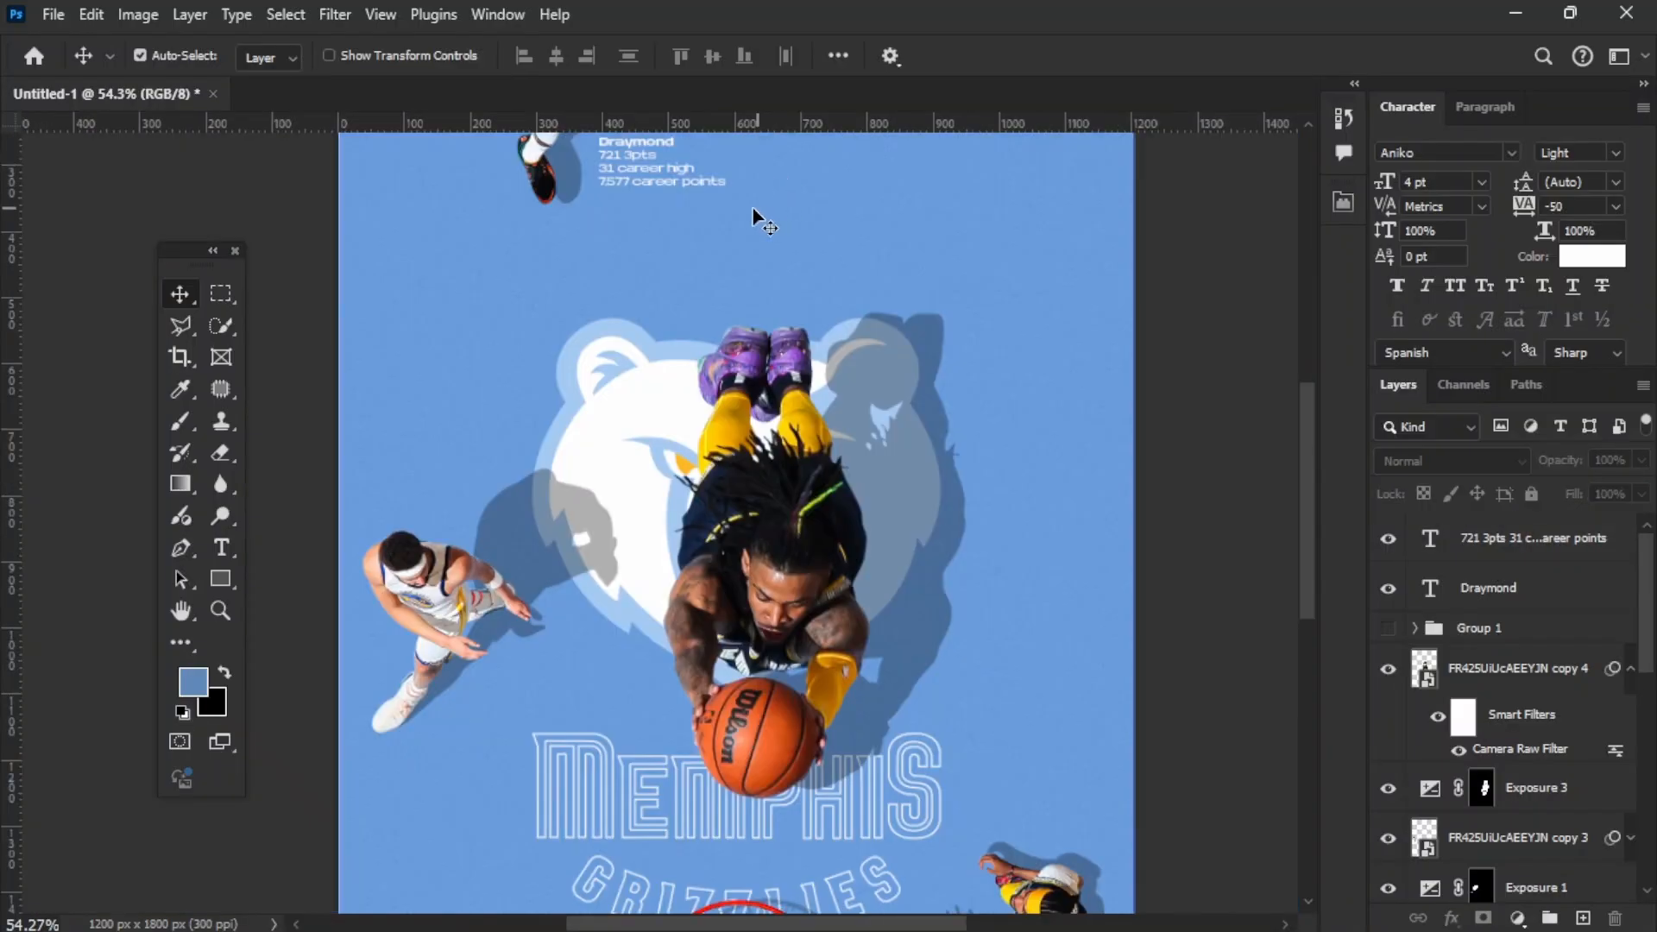
Step: Apply All Caps to both the "Draymond" name and the stat lines beneath it
scroll(759, 219, up, 3)
click(656, 278)
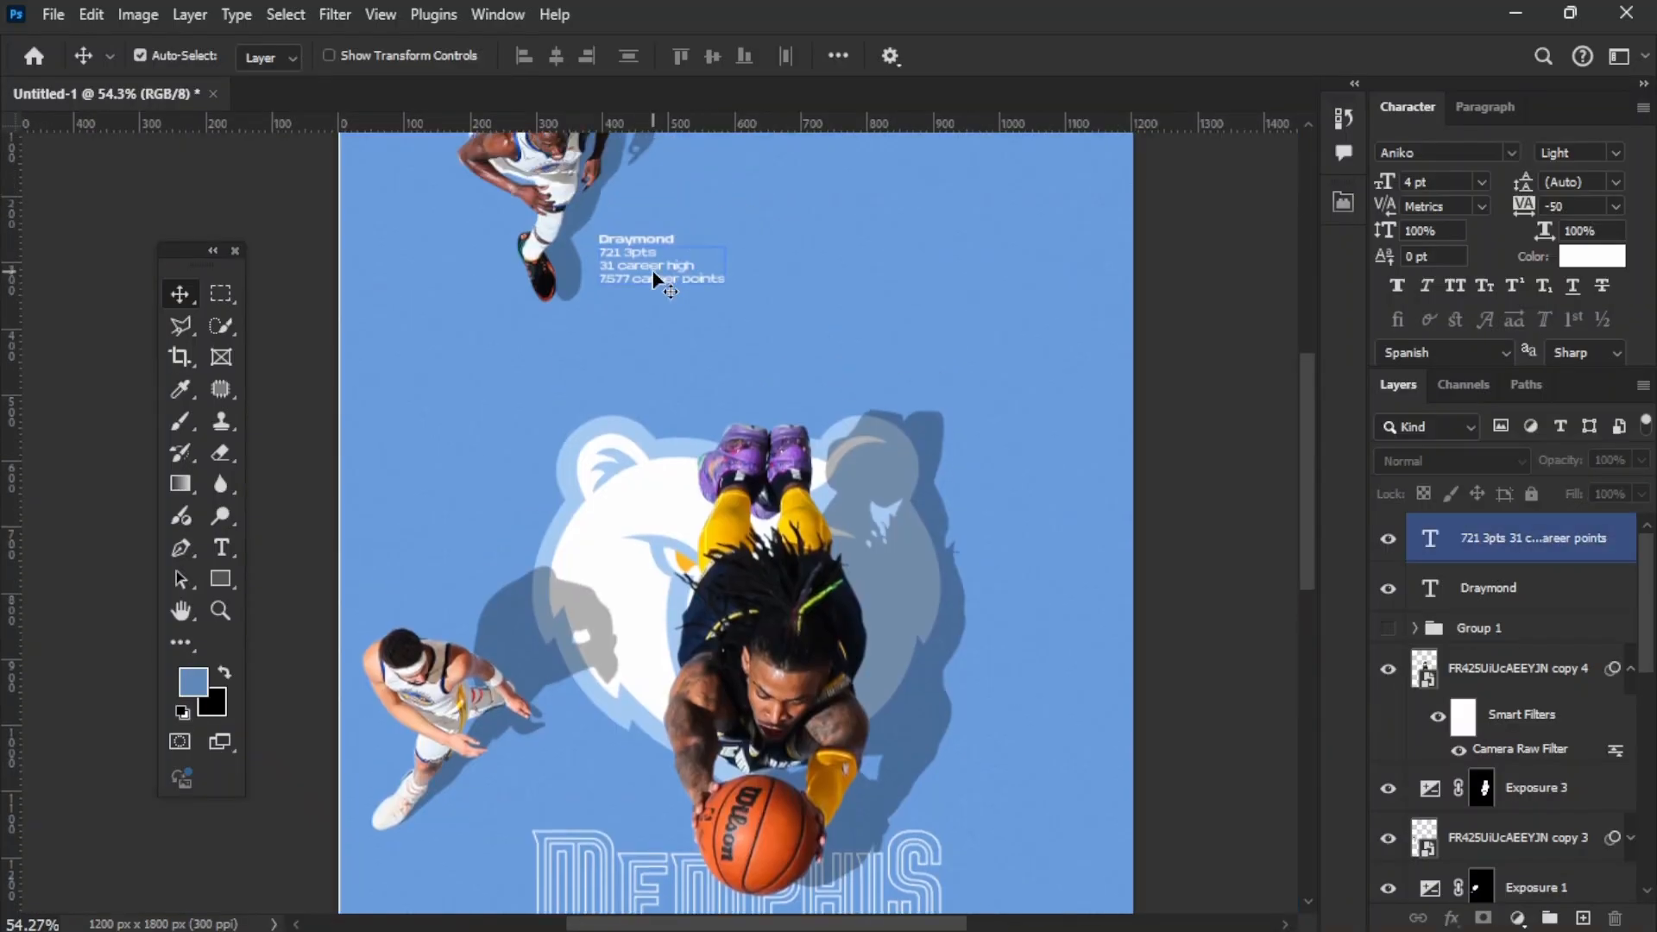
click(1467, 580)
click(1459, 288)
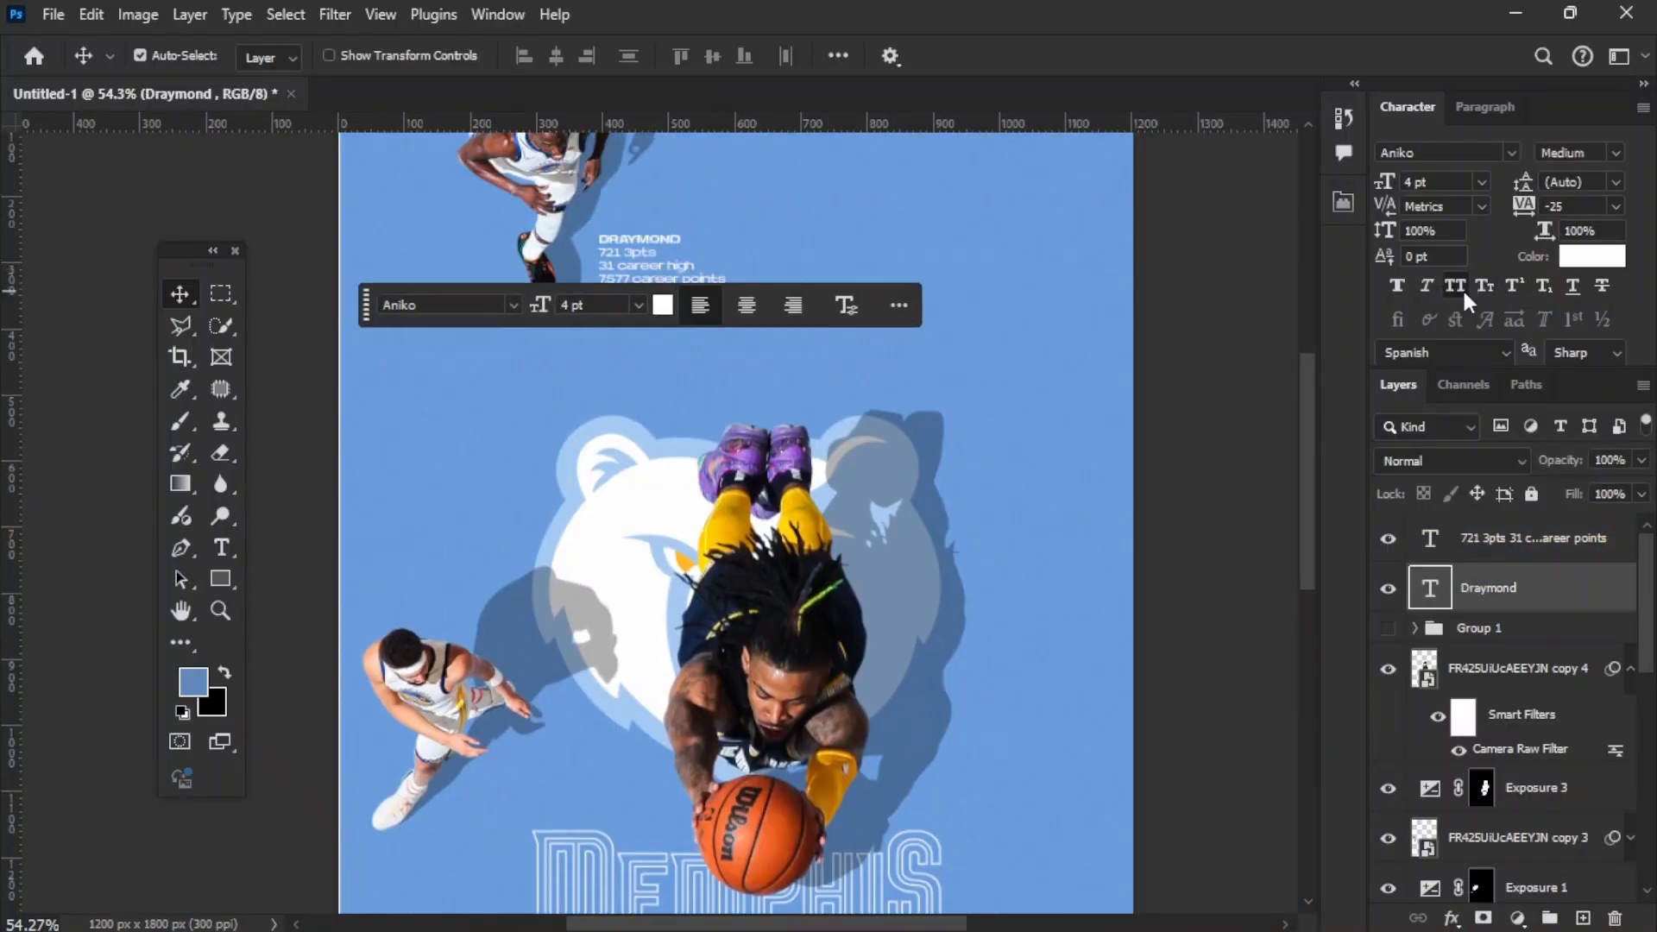
click(1467, 538)
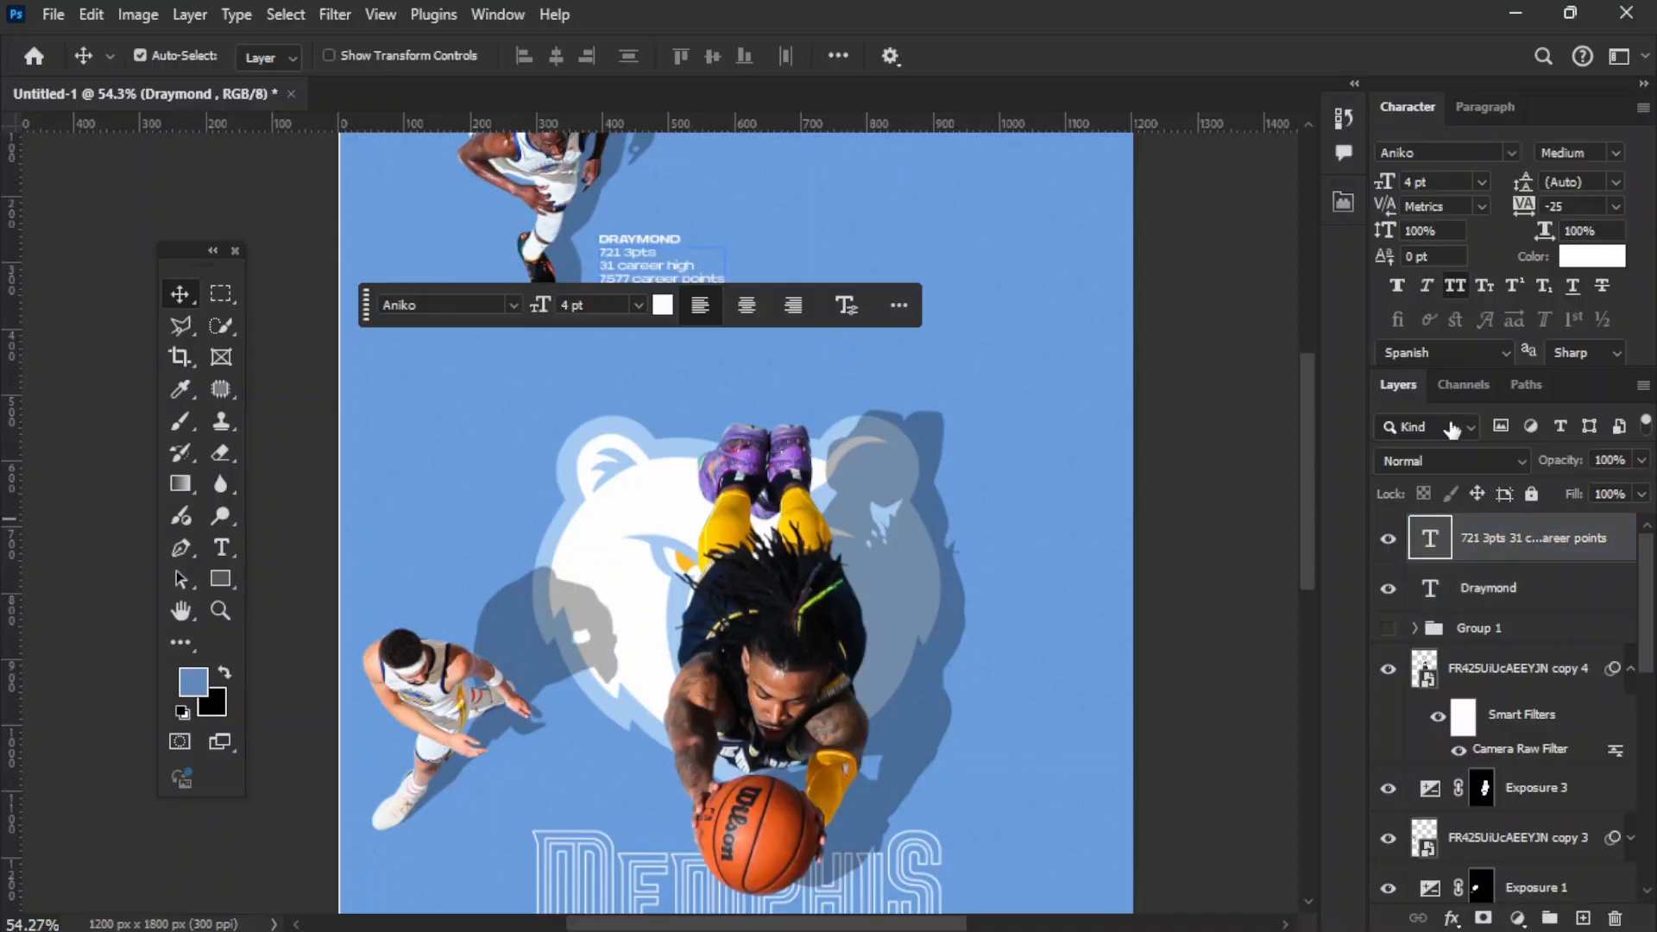
click(1455, 285)
click(628, 242)
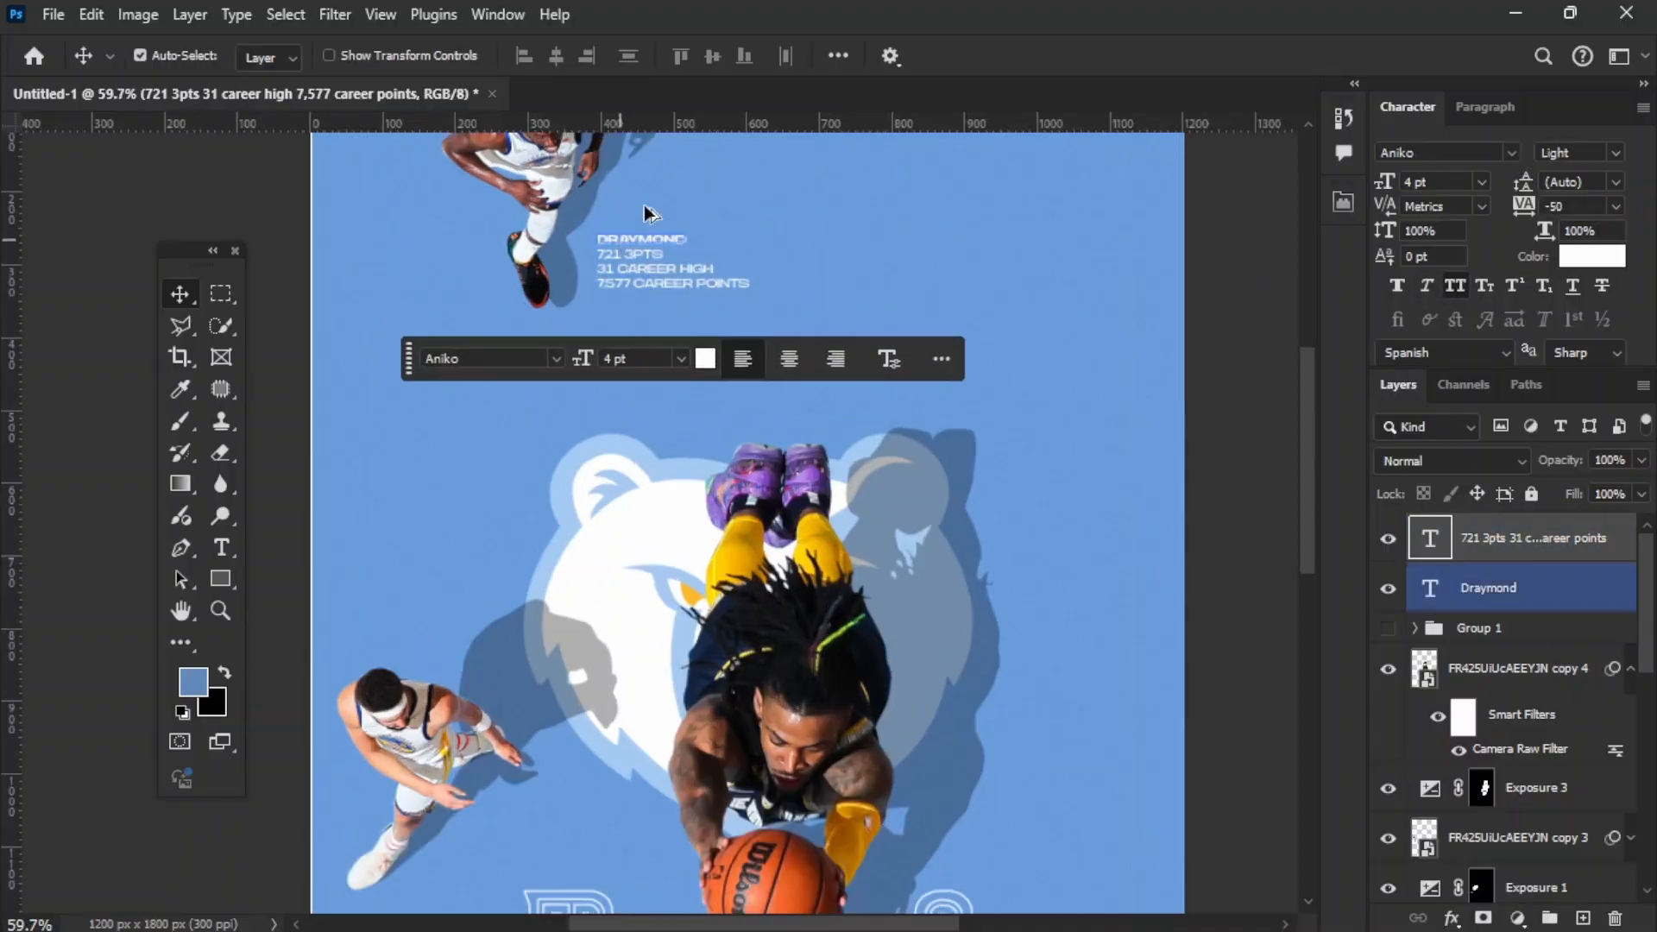
Step: Examine the player names and stat captions across the whole poster
scroll(696, 193, up, 5)
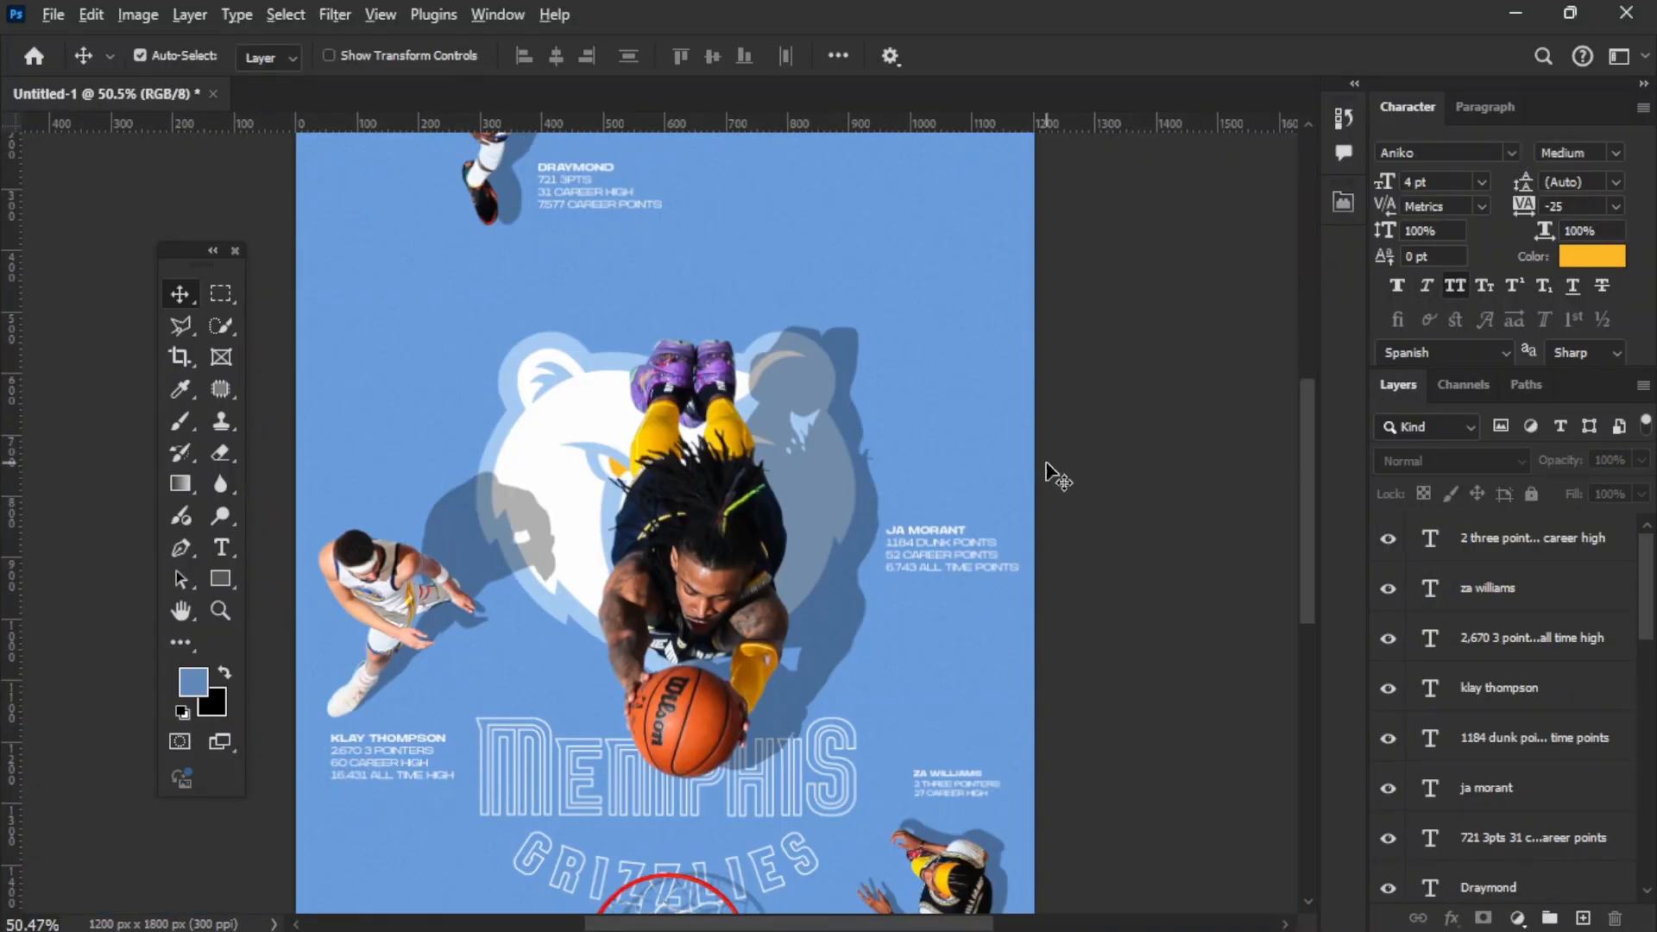
scroll(1046, 463, down, 2)
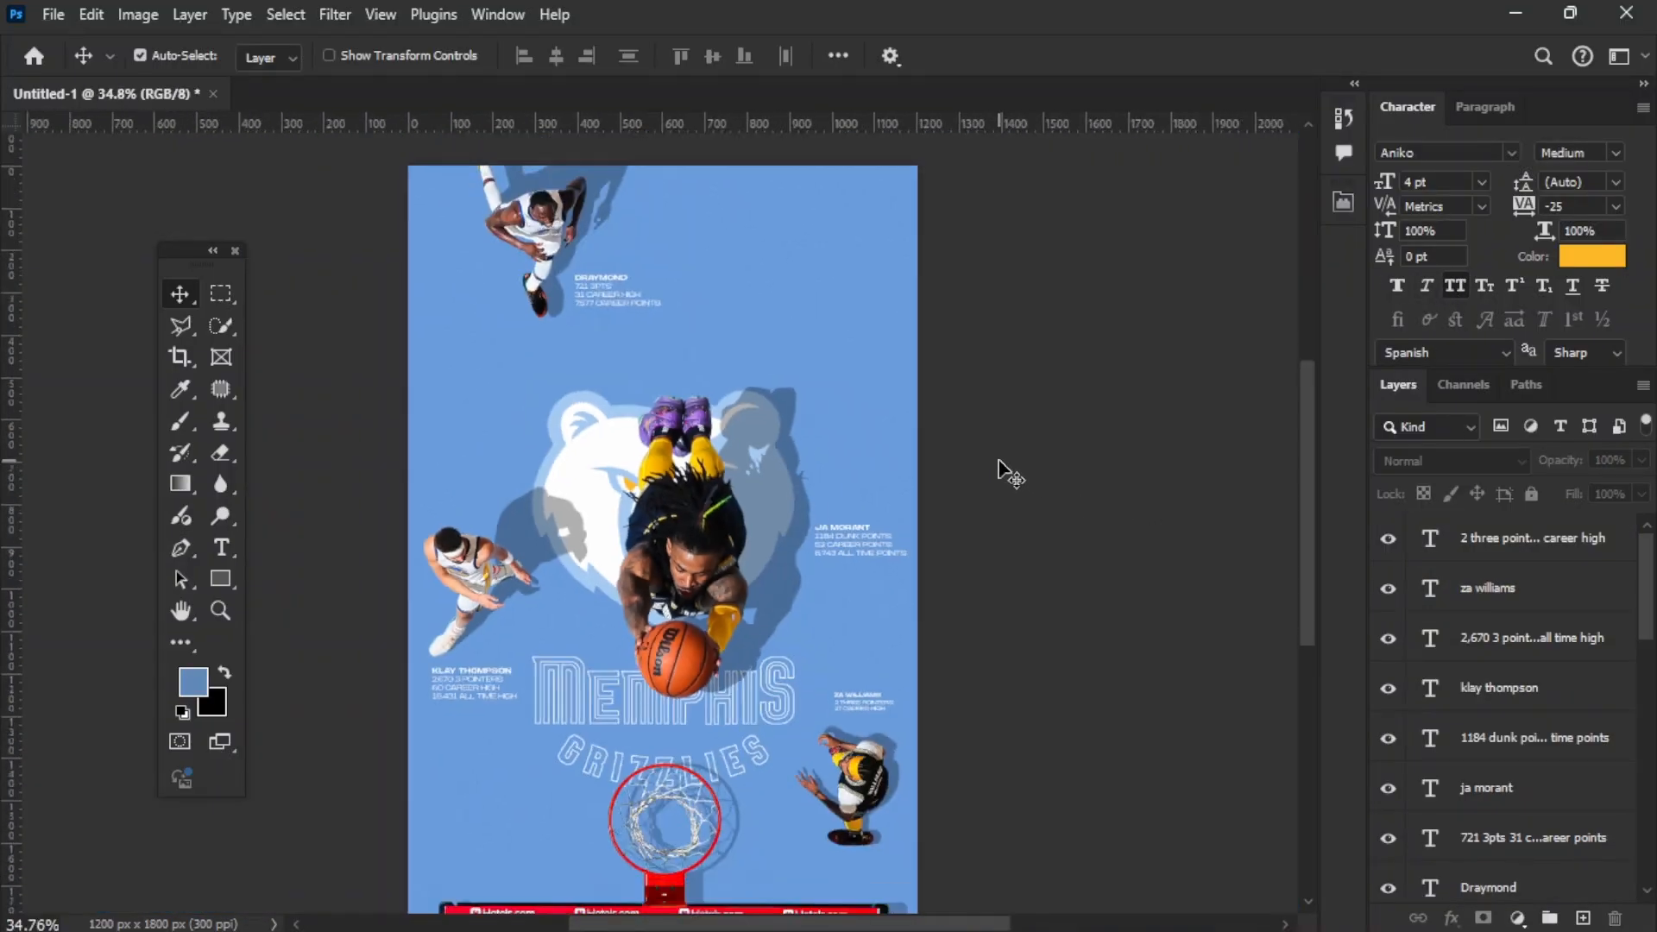
scroll(1001, 471, down, 1)
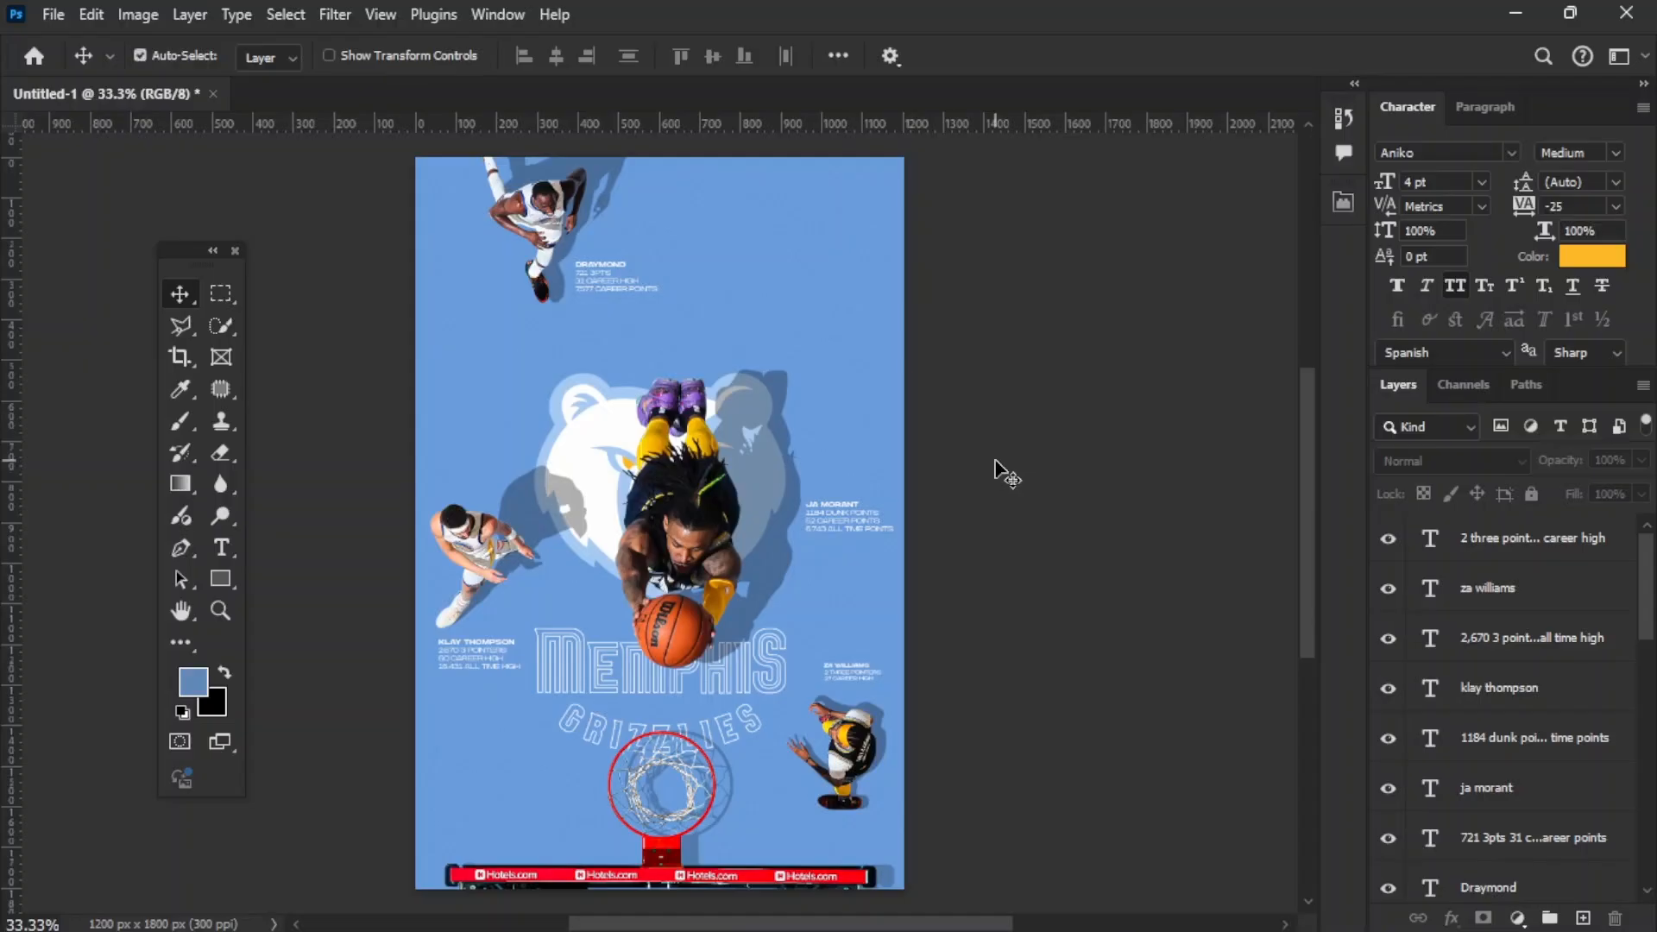
scroll(716, 479, up, 4)
click(1455, 536)
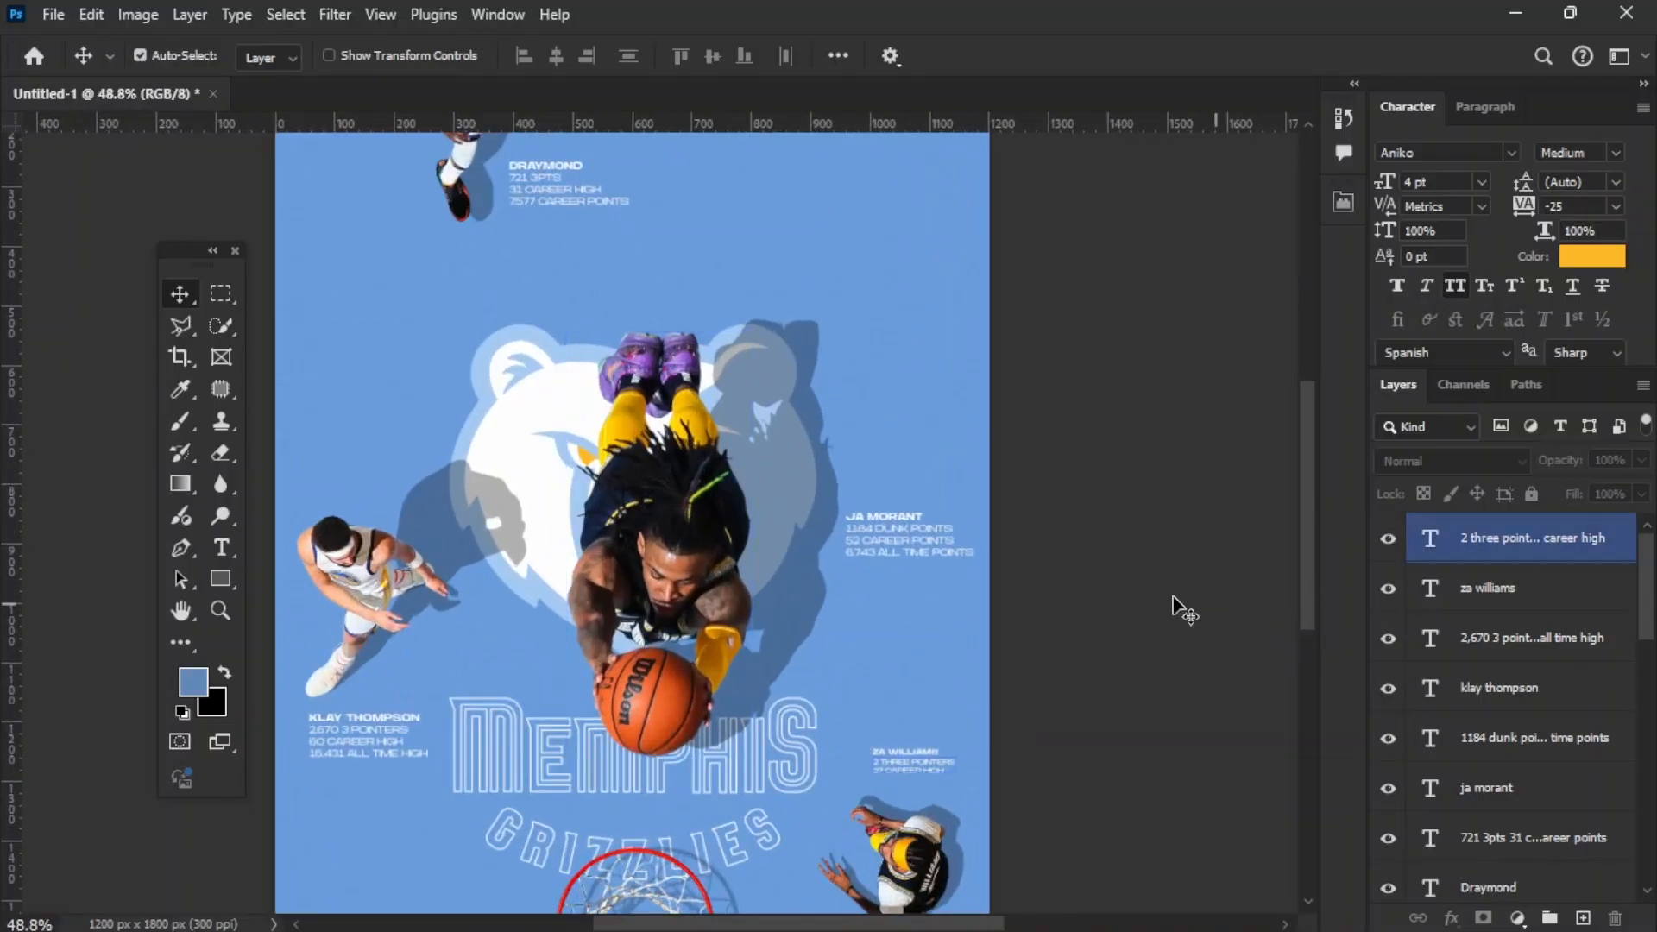
click(1174, 606)
Step: Draw a solid arrowhead custom shape about 33 by 28 px on the blue floor to the left of the bear logo
key(u)
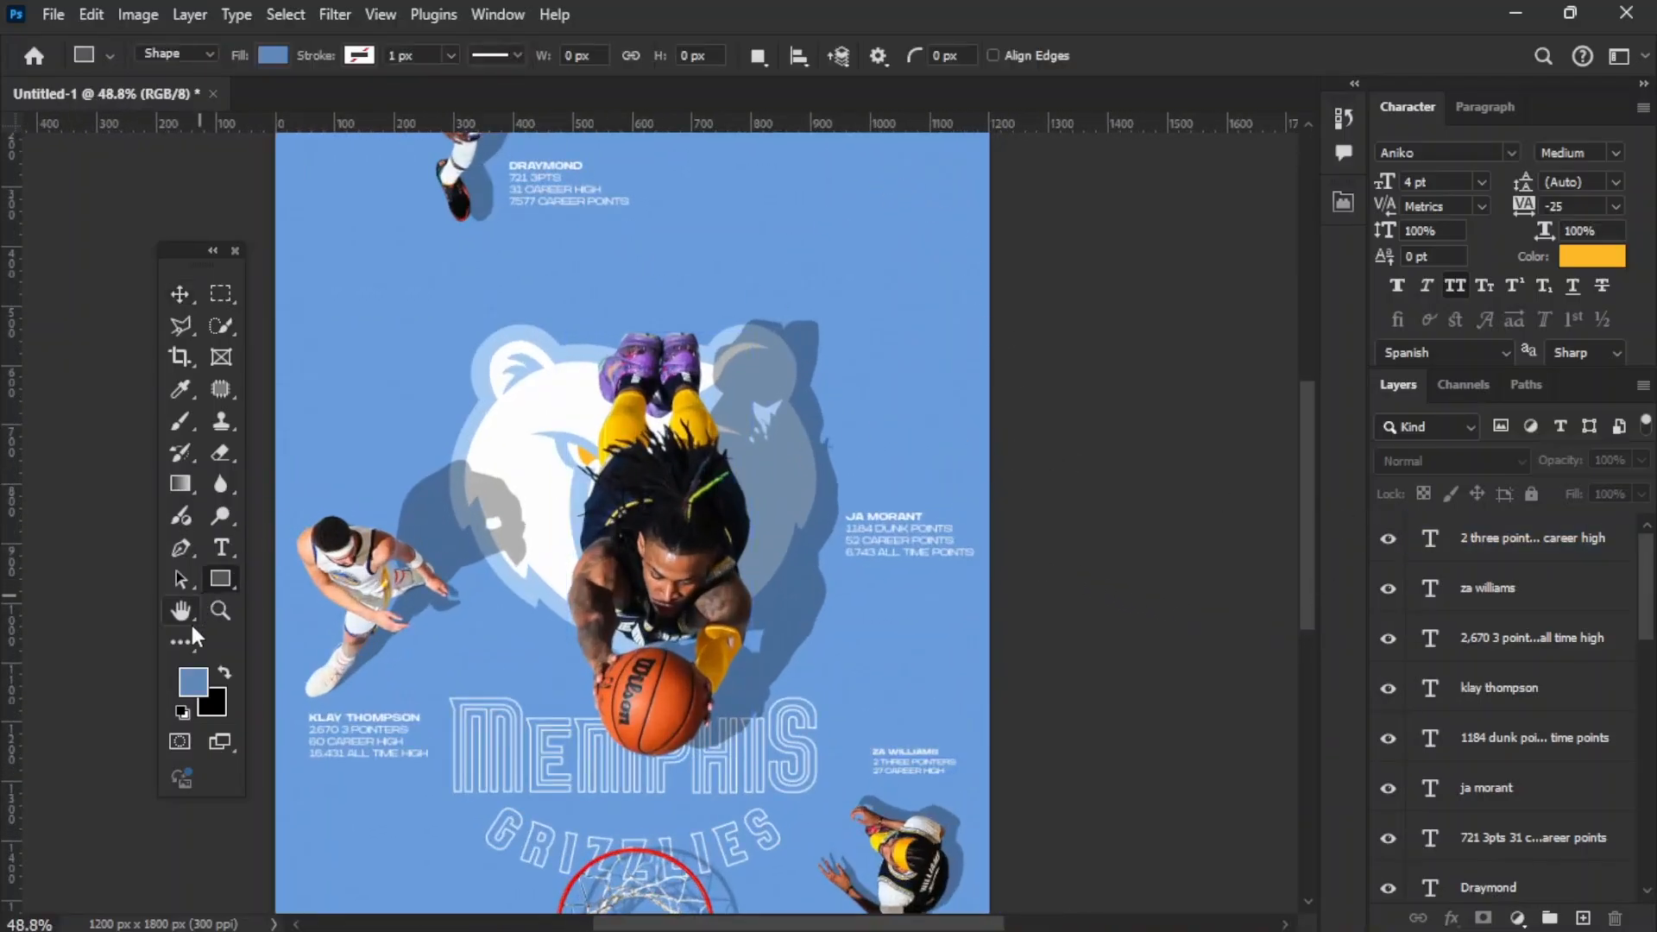
right_click(212, 580)
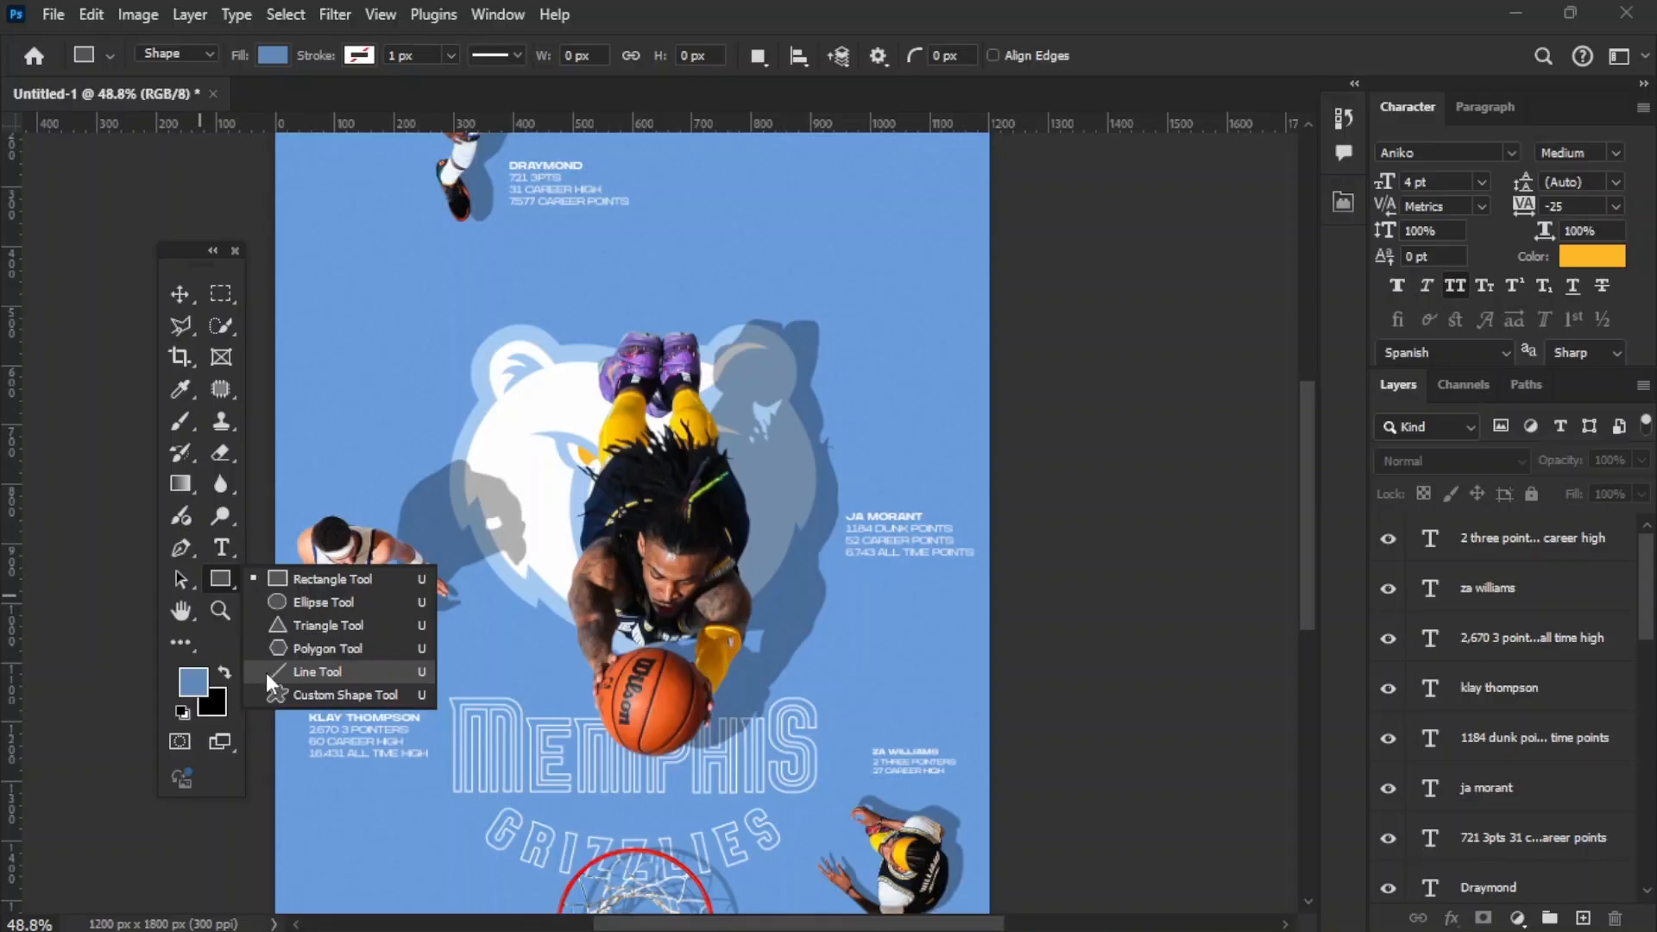
click(276, 693)
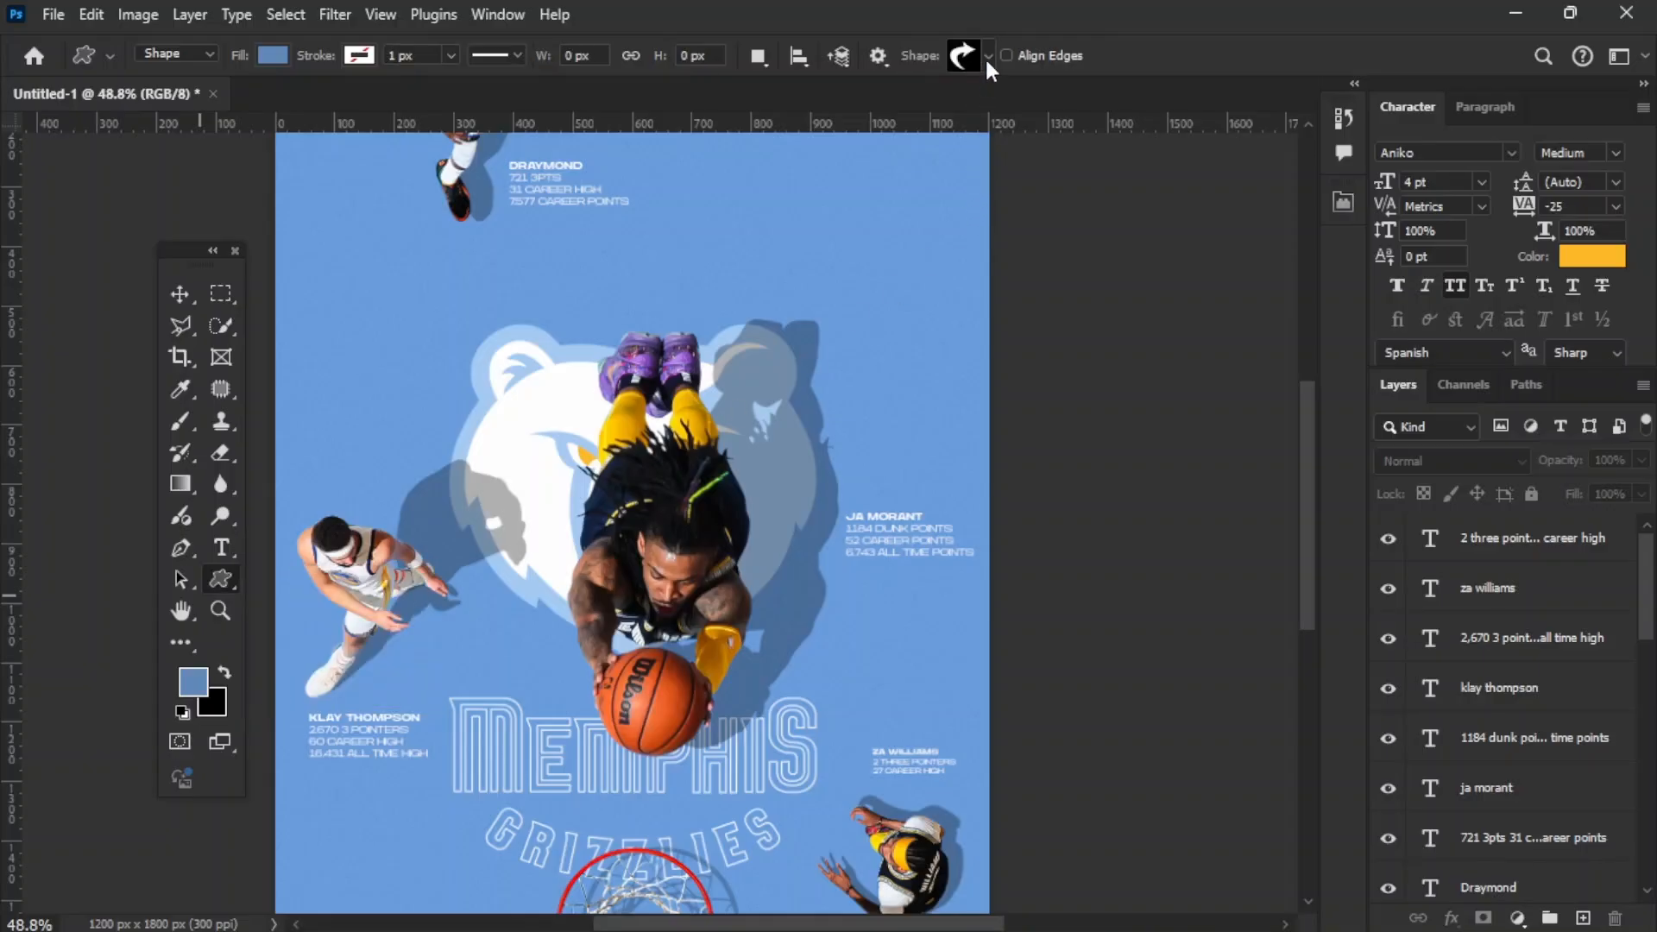
click(987, 55)
click(726, 248)
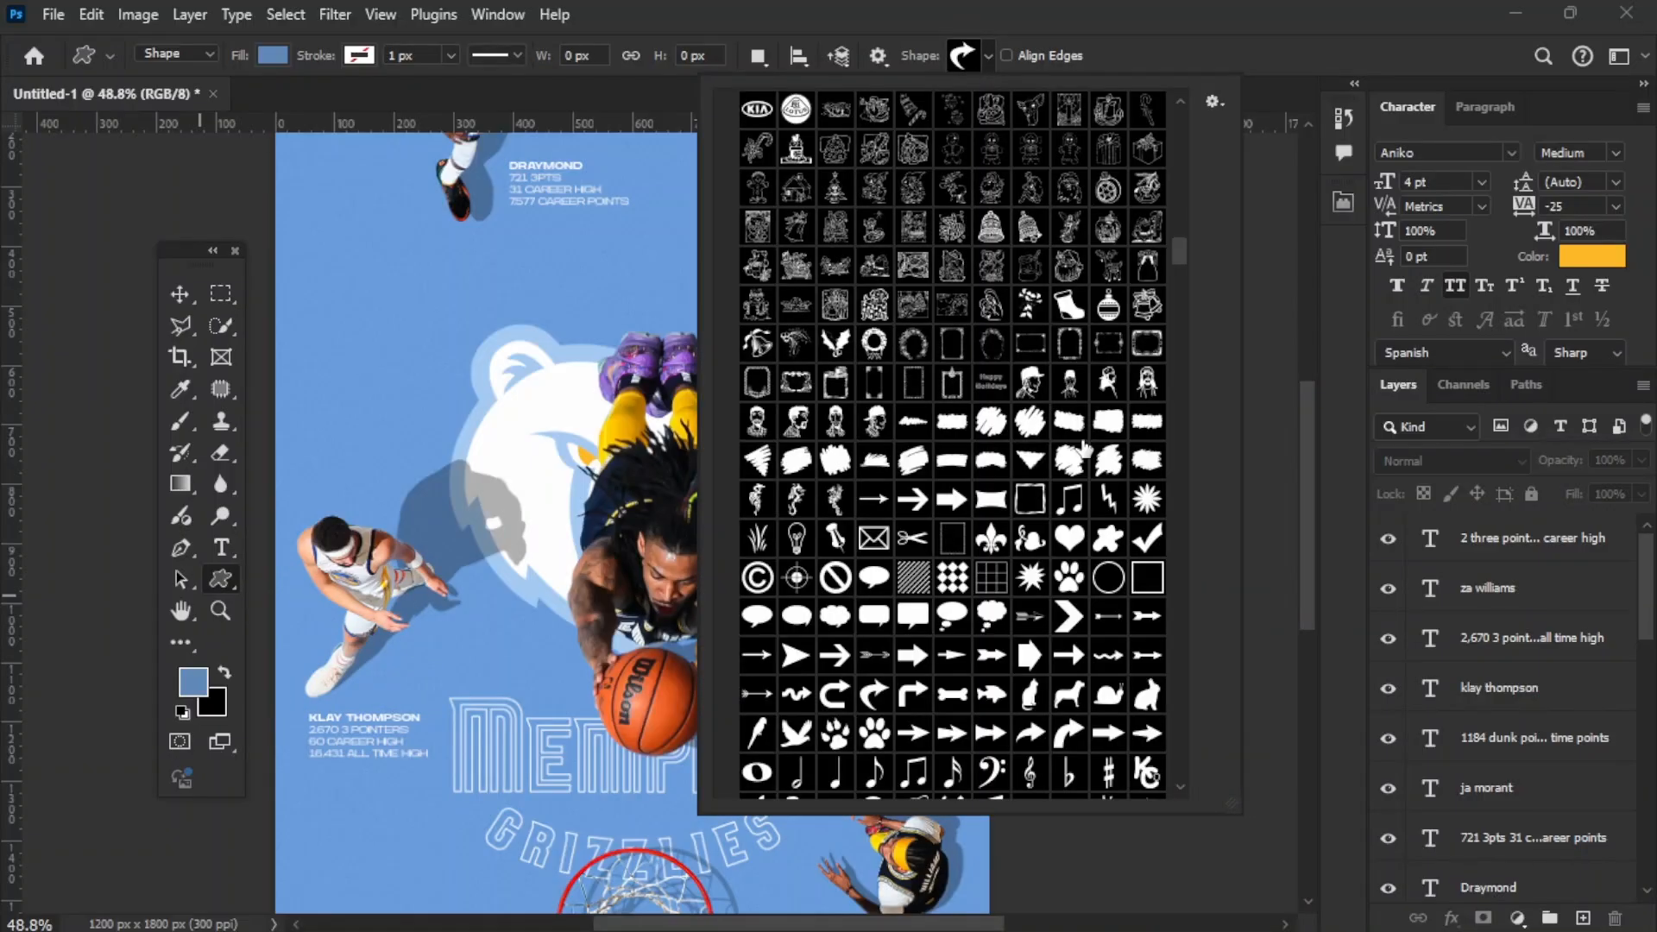
scroll(1085, 447, down, 1)
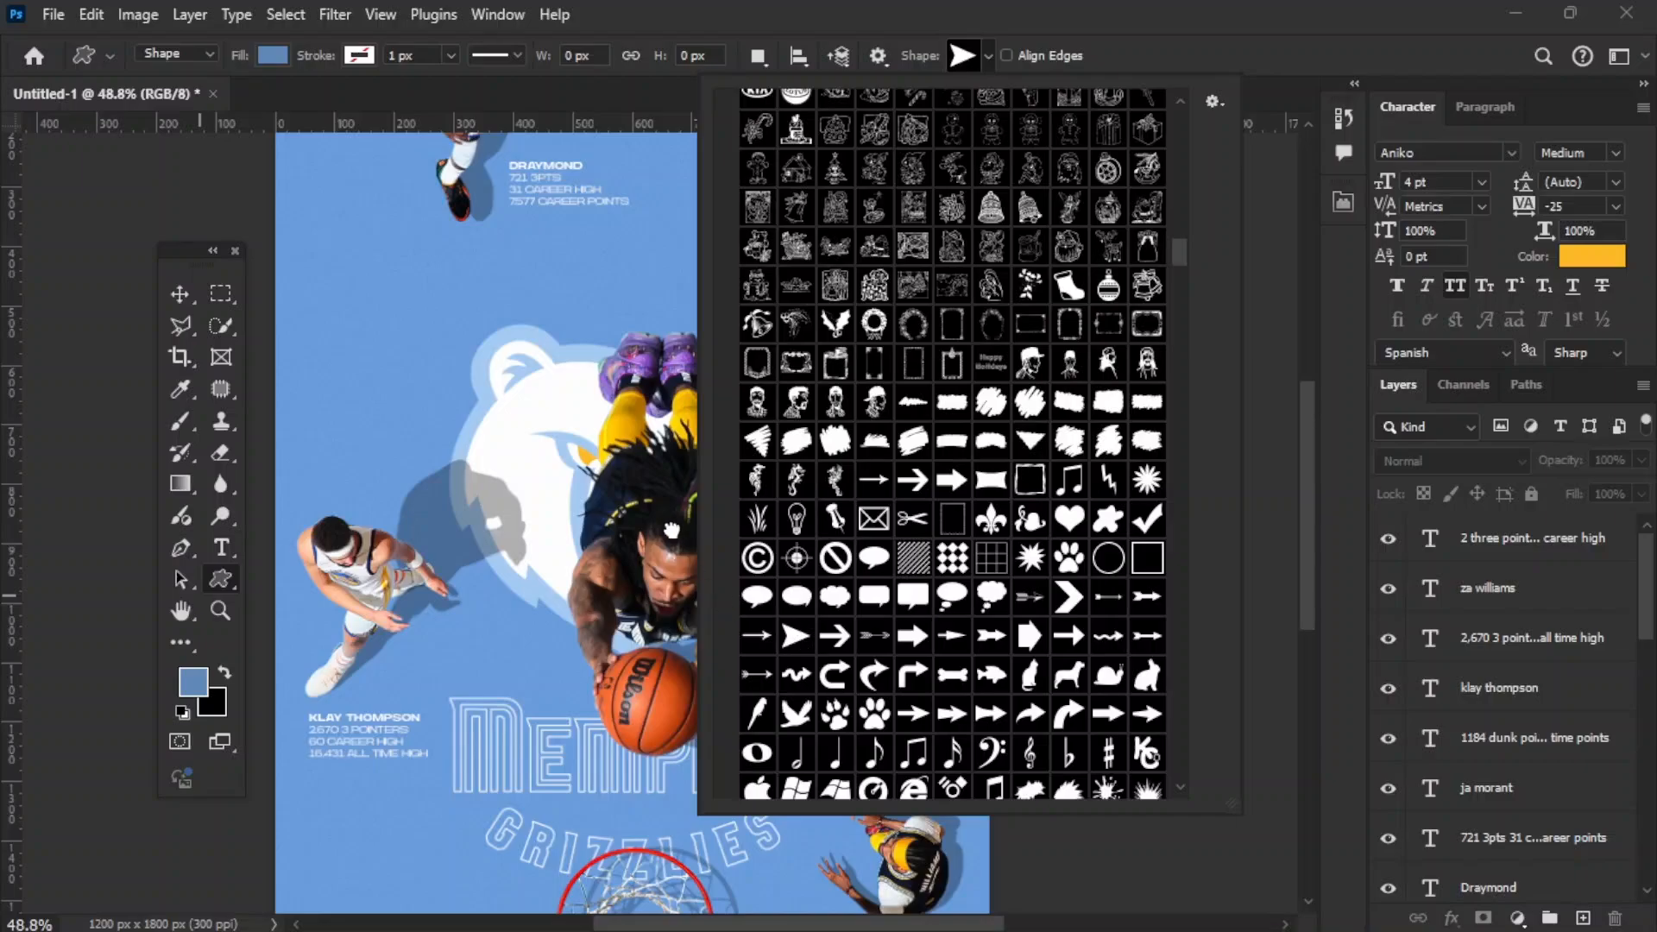
drag(335, 344, 354, 373)
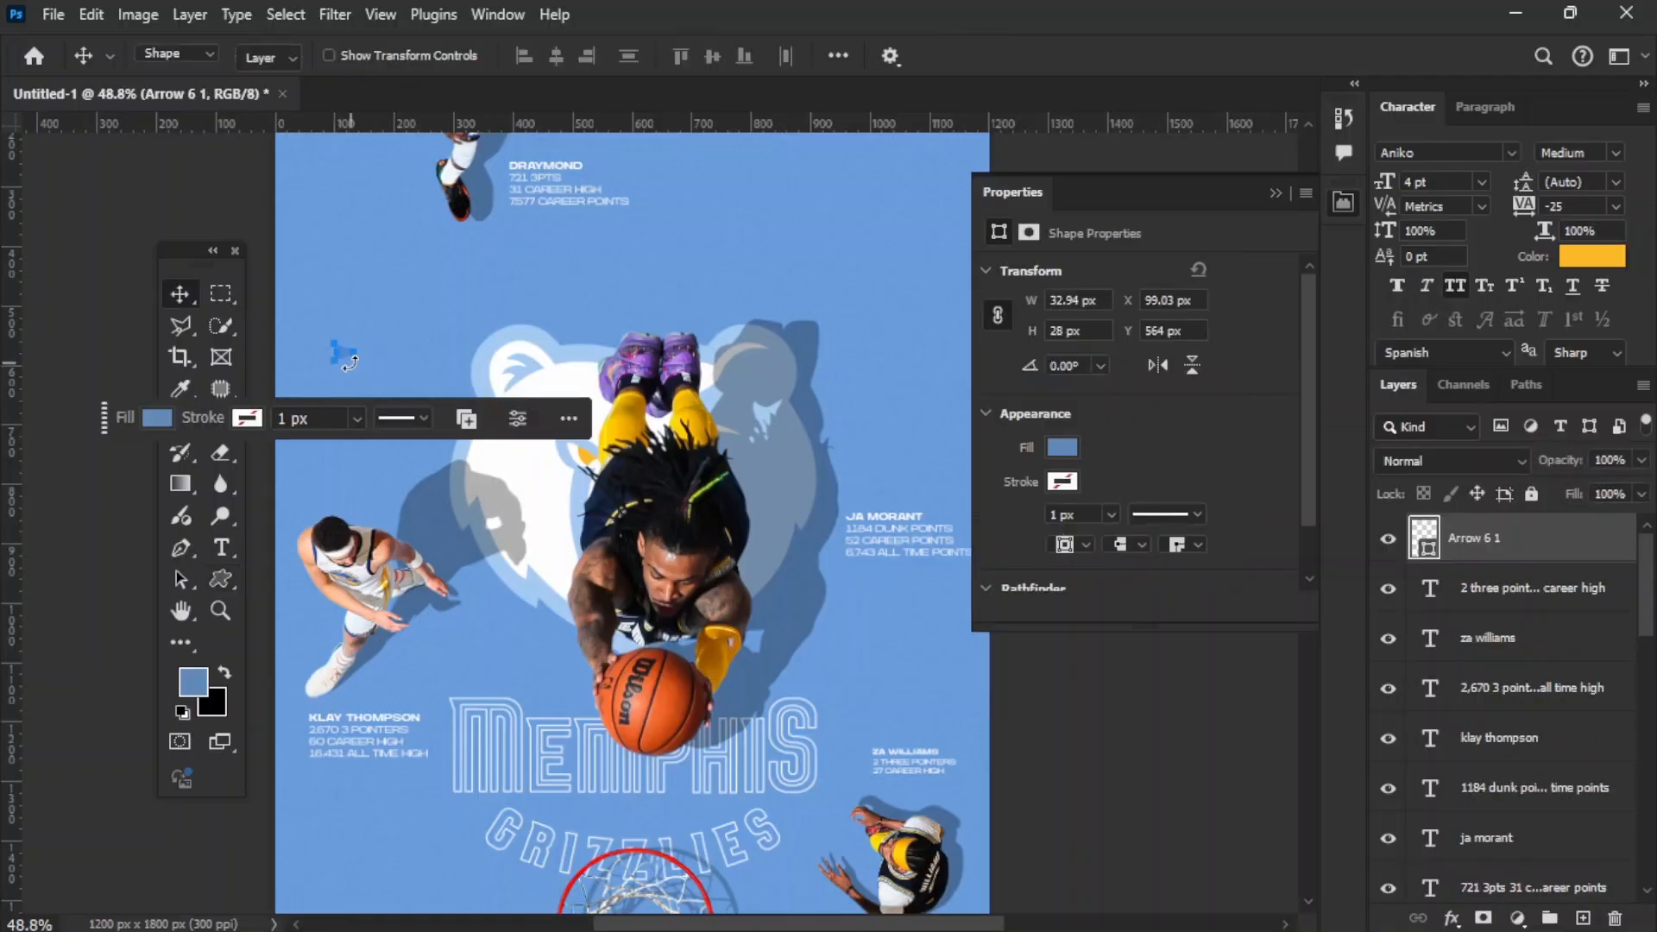
Step: Fill the arrowhead shape with the recently used golden yellow and deselect it
click(1054, 446)
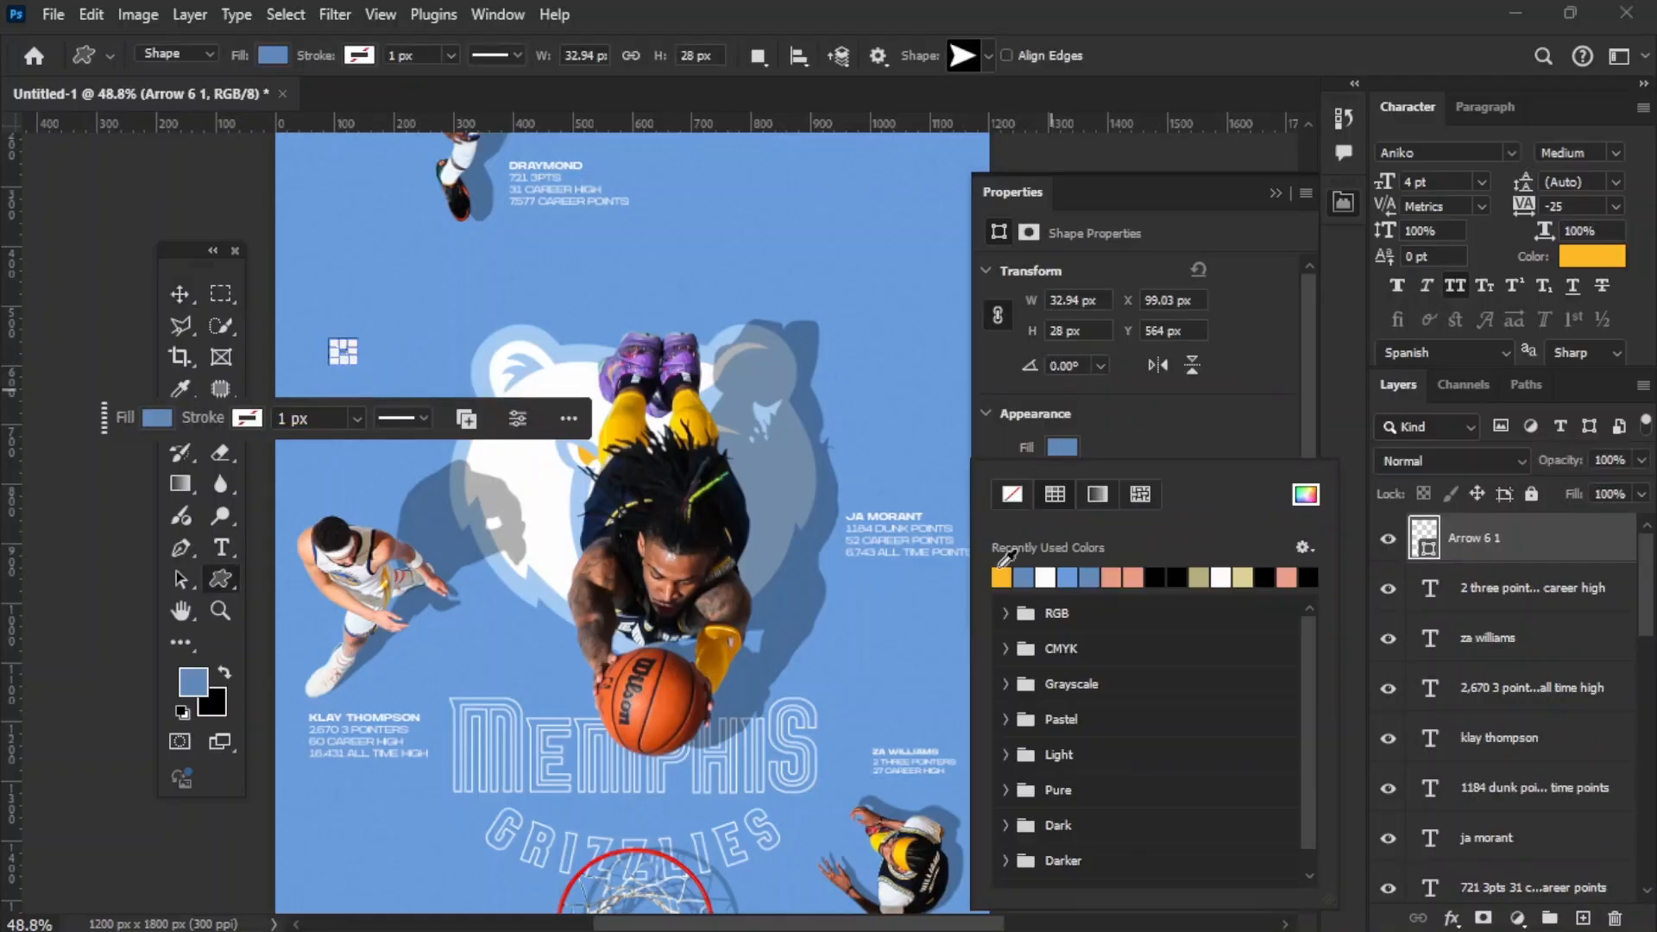
click(895, 604)
key(v)
click(110, 296)
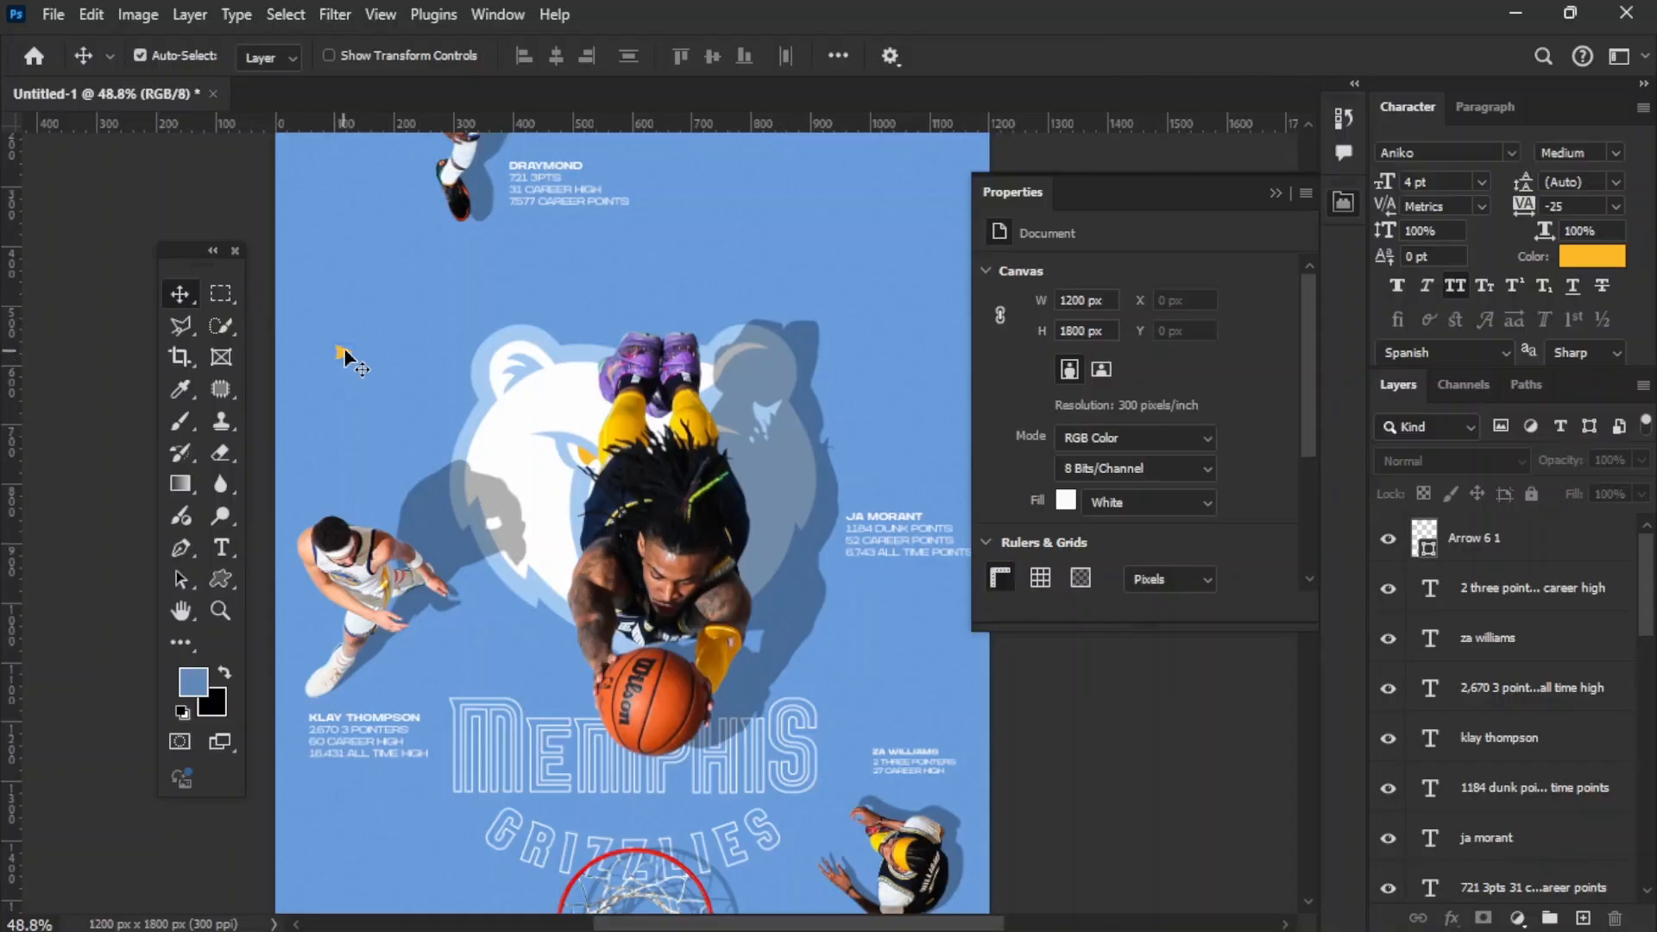
Step: Move the yellow arrowhead from the empty blue floor to the left side of the Ja Morant caption
drag(344, 361, 832, 549)
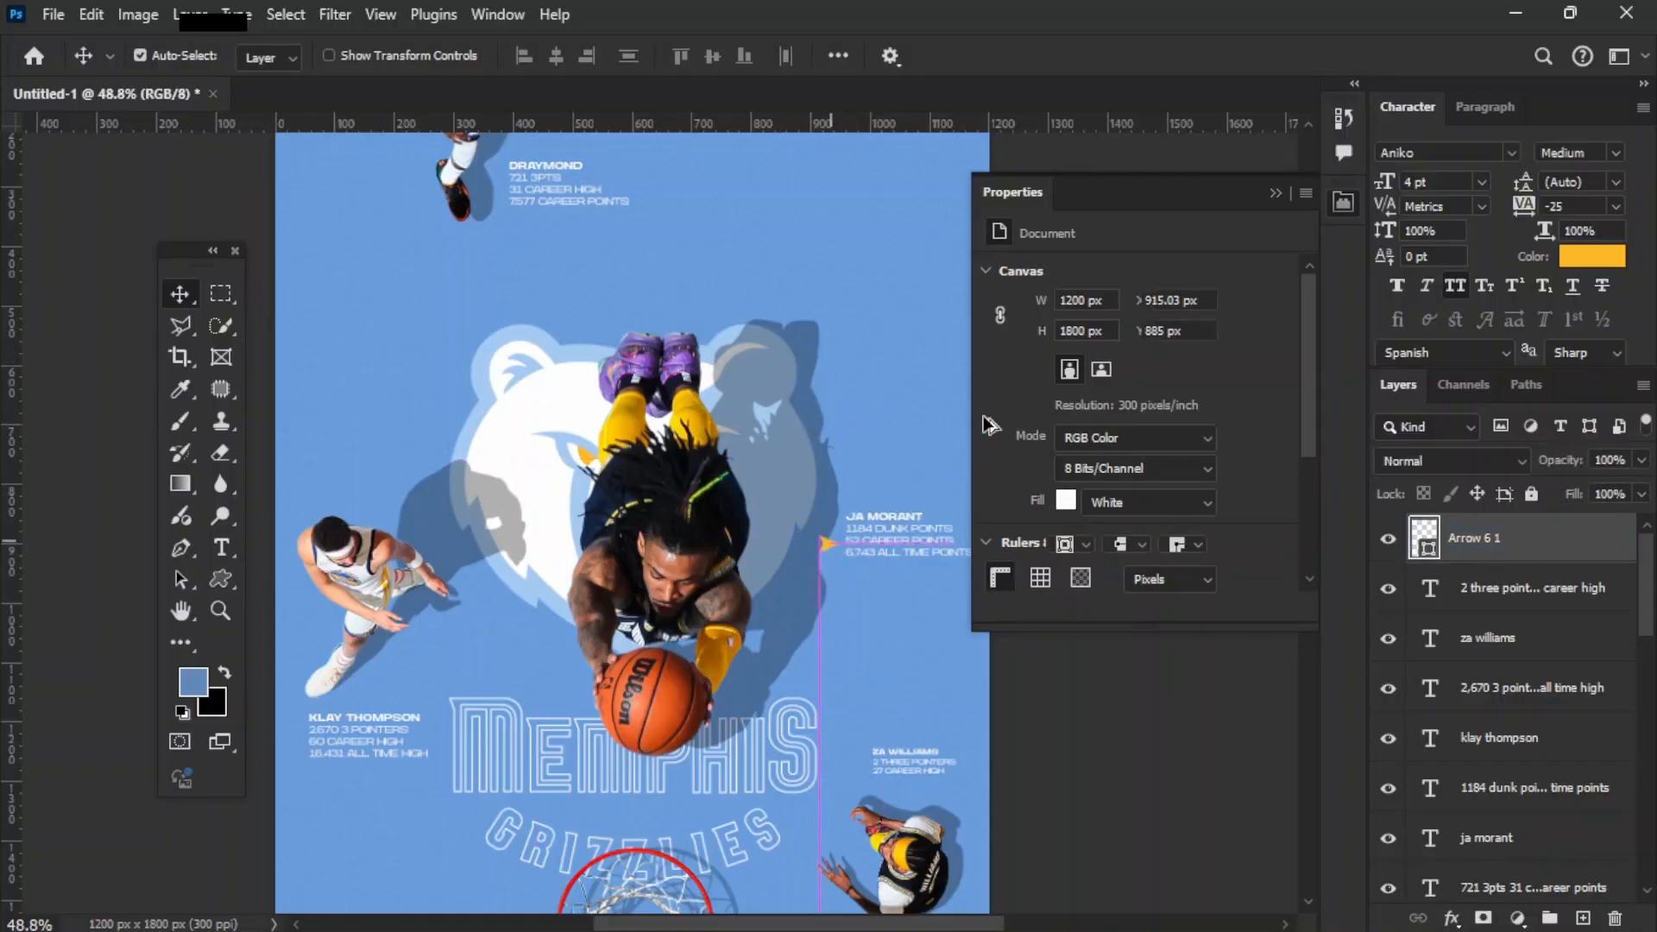
click(1278, 192)
scroll(903, 525, up, 6)
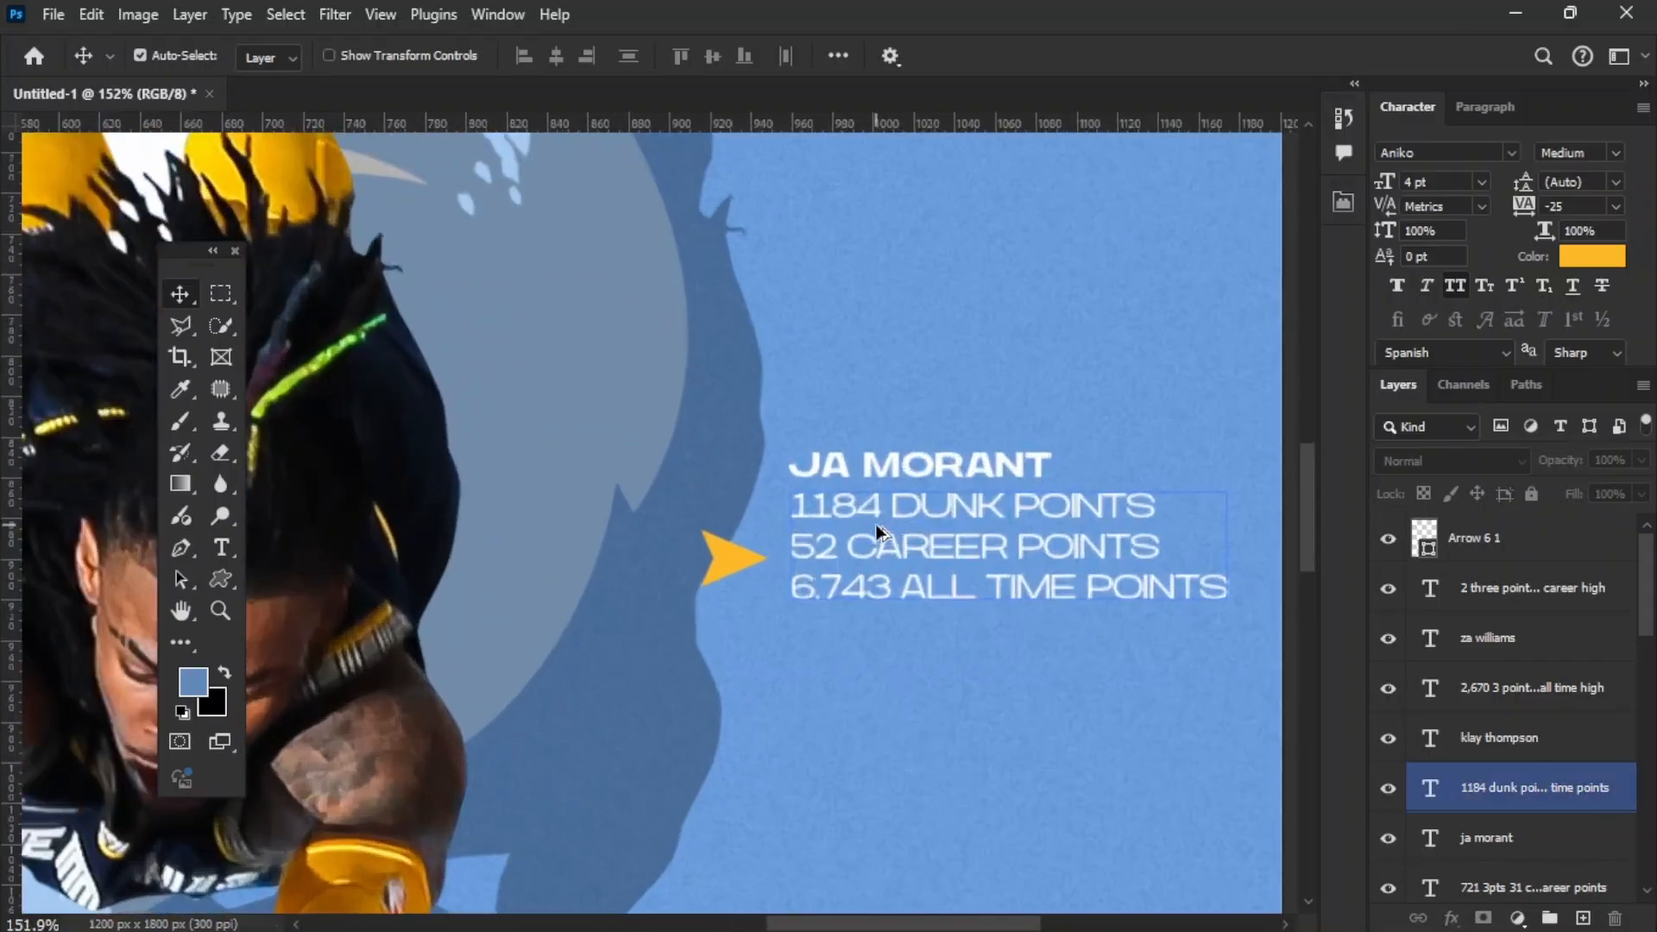
scroll(876, 526, up, 2)
Step: Rotate the arrowhead to point upward, shrink it to the name's cap height and place it directly before "JA MORANT"
click(709, 565)
key(ctrl+t)
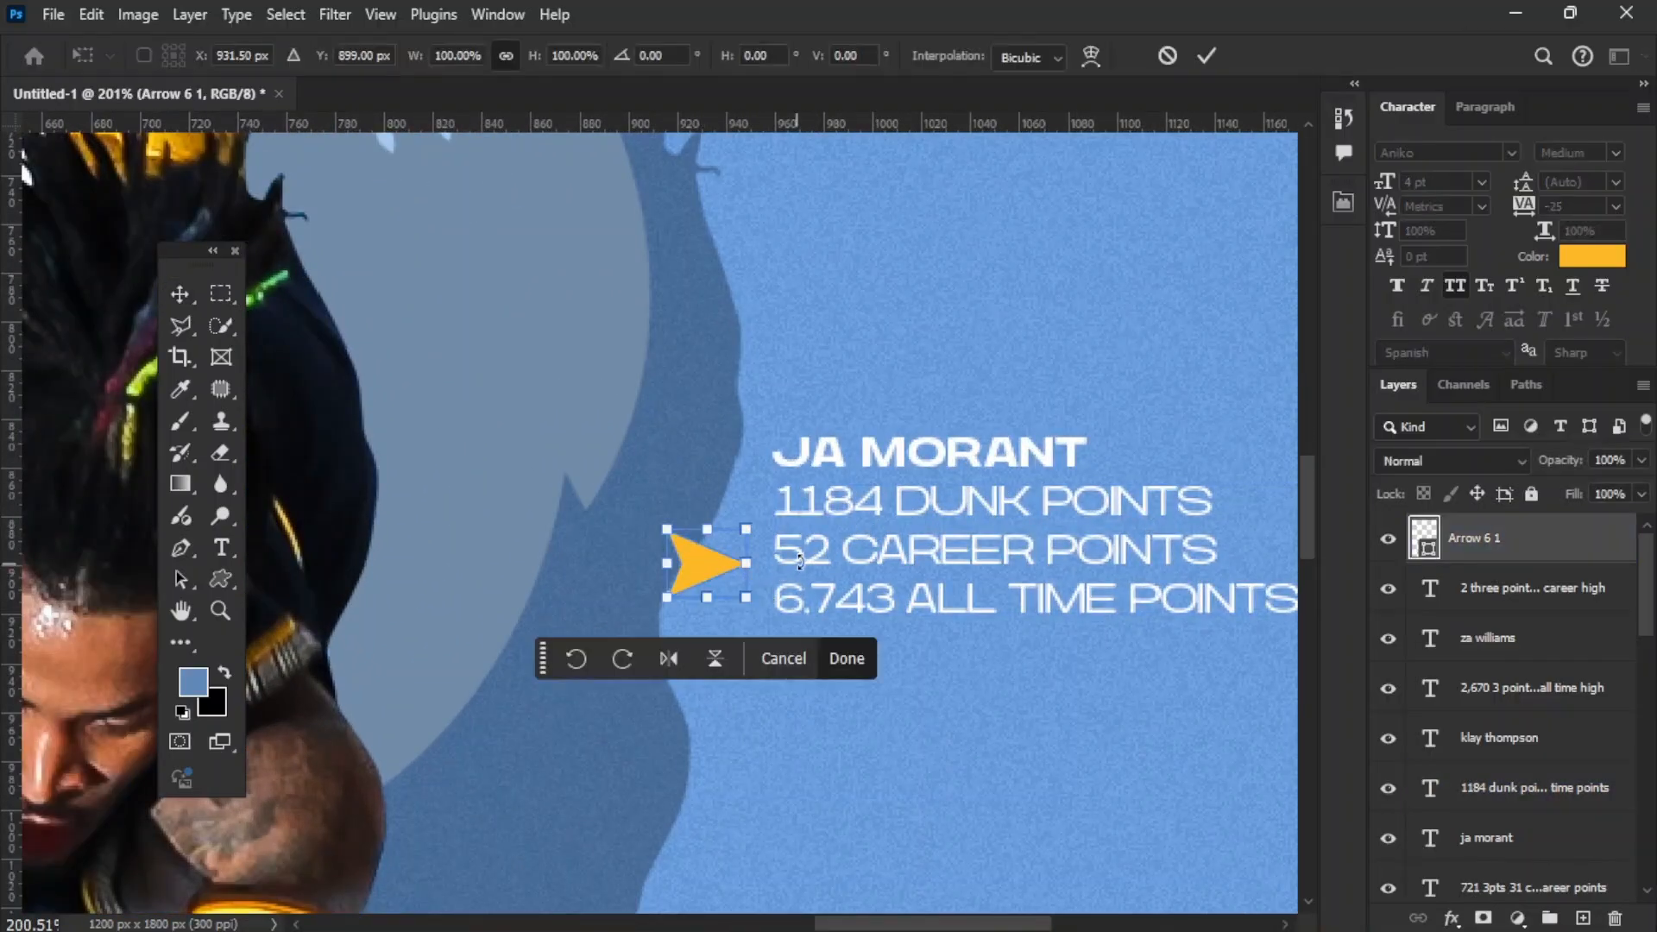
drag(799, 561, 680, 403)
mouse_move(741, 604)
mouse_down()
mouse_move(719, 573)
mouse_move(748, 462)
mouse_up()
key(Return)
scroll(701, 406, down, 5)
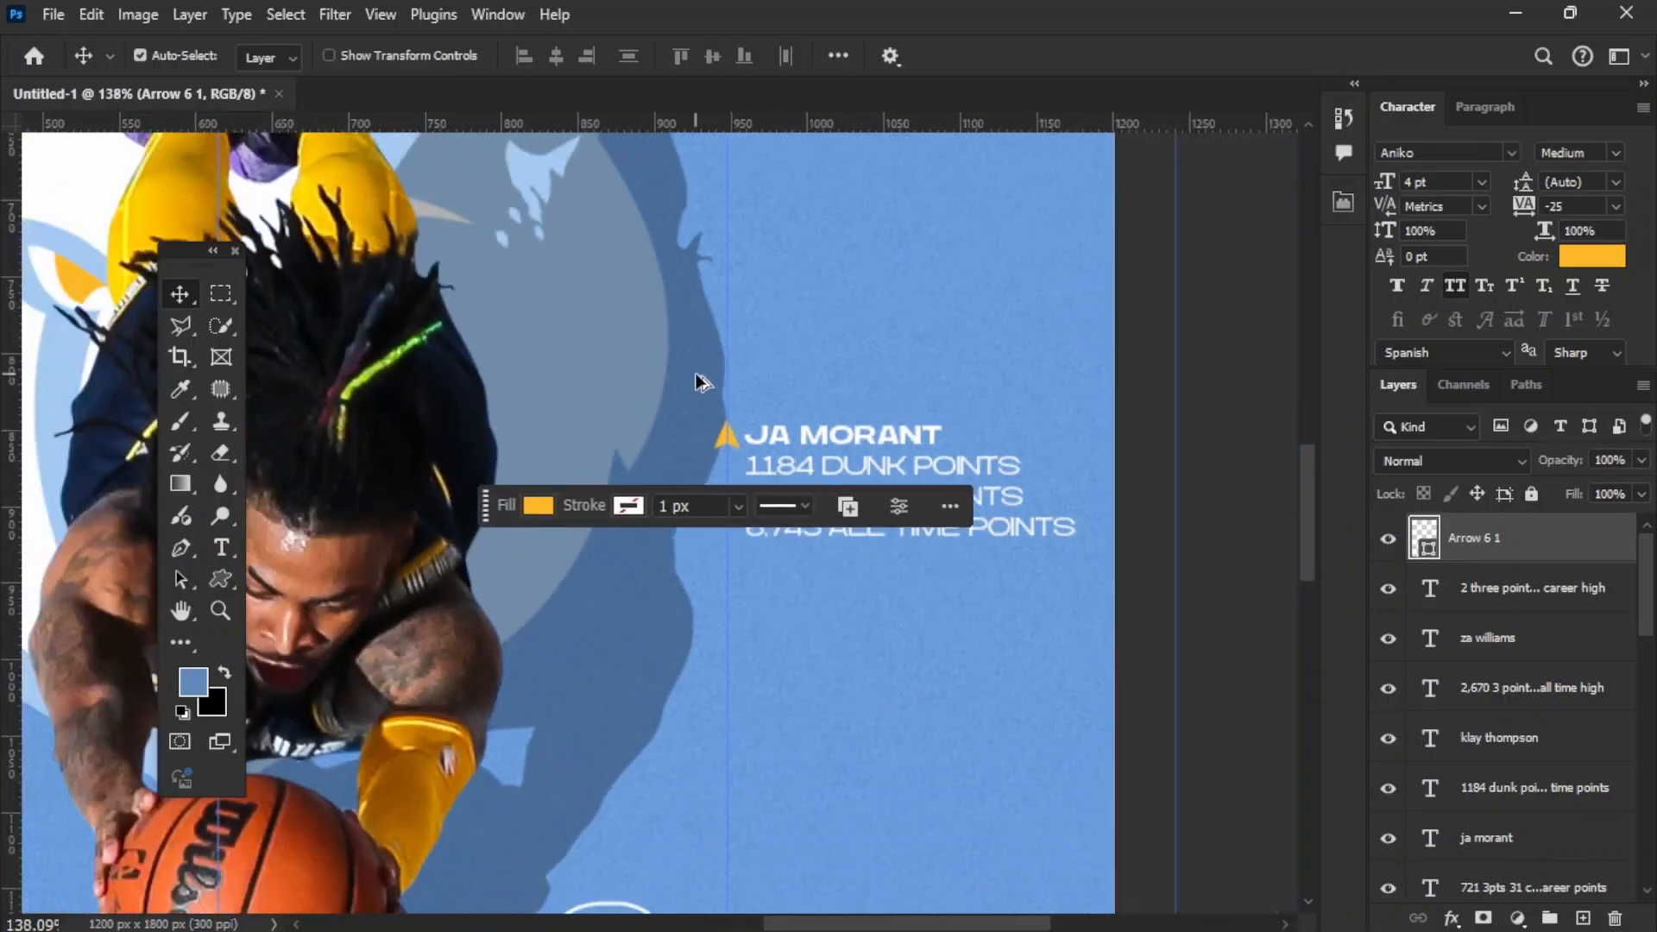
Step: Set the arrowhead's fill colour to #f8b600
drag(772, 367, 995, 395)
double_click(1424, 538)
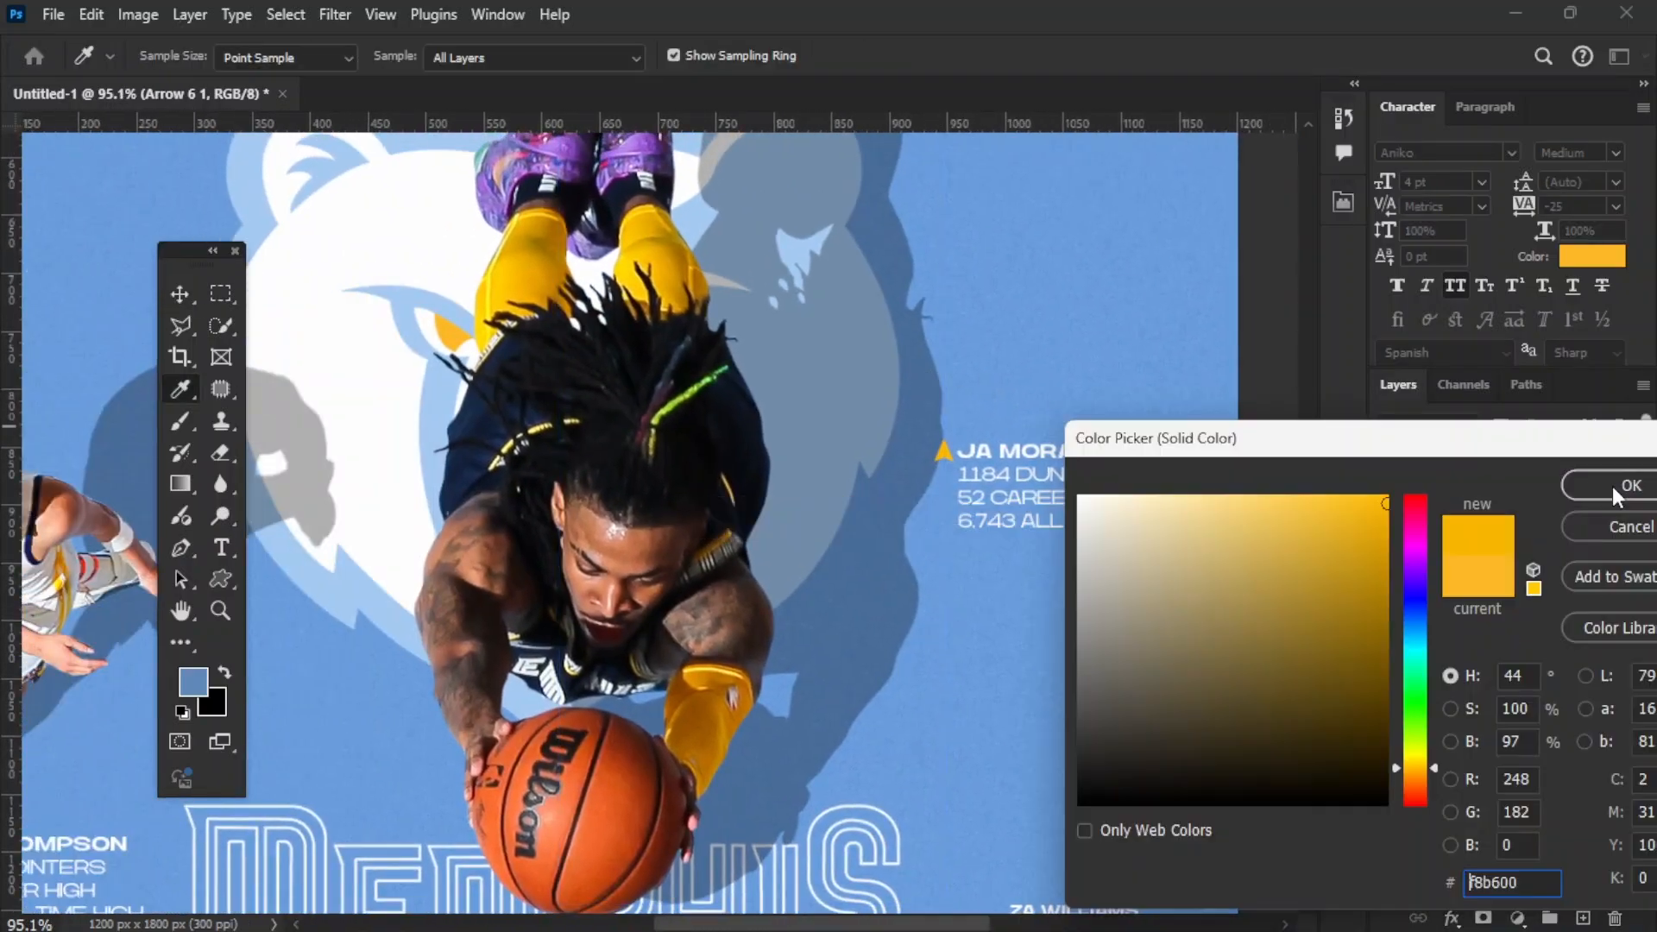
click(1617, 497)
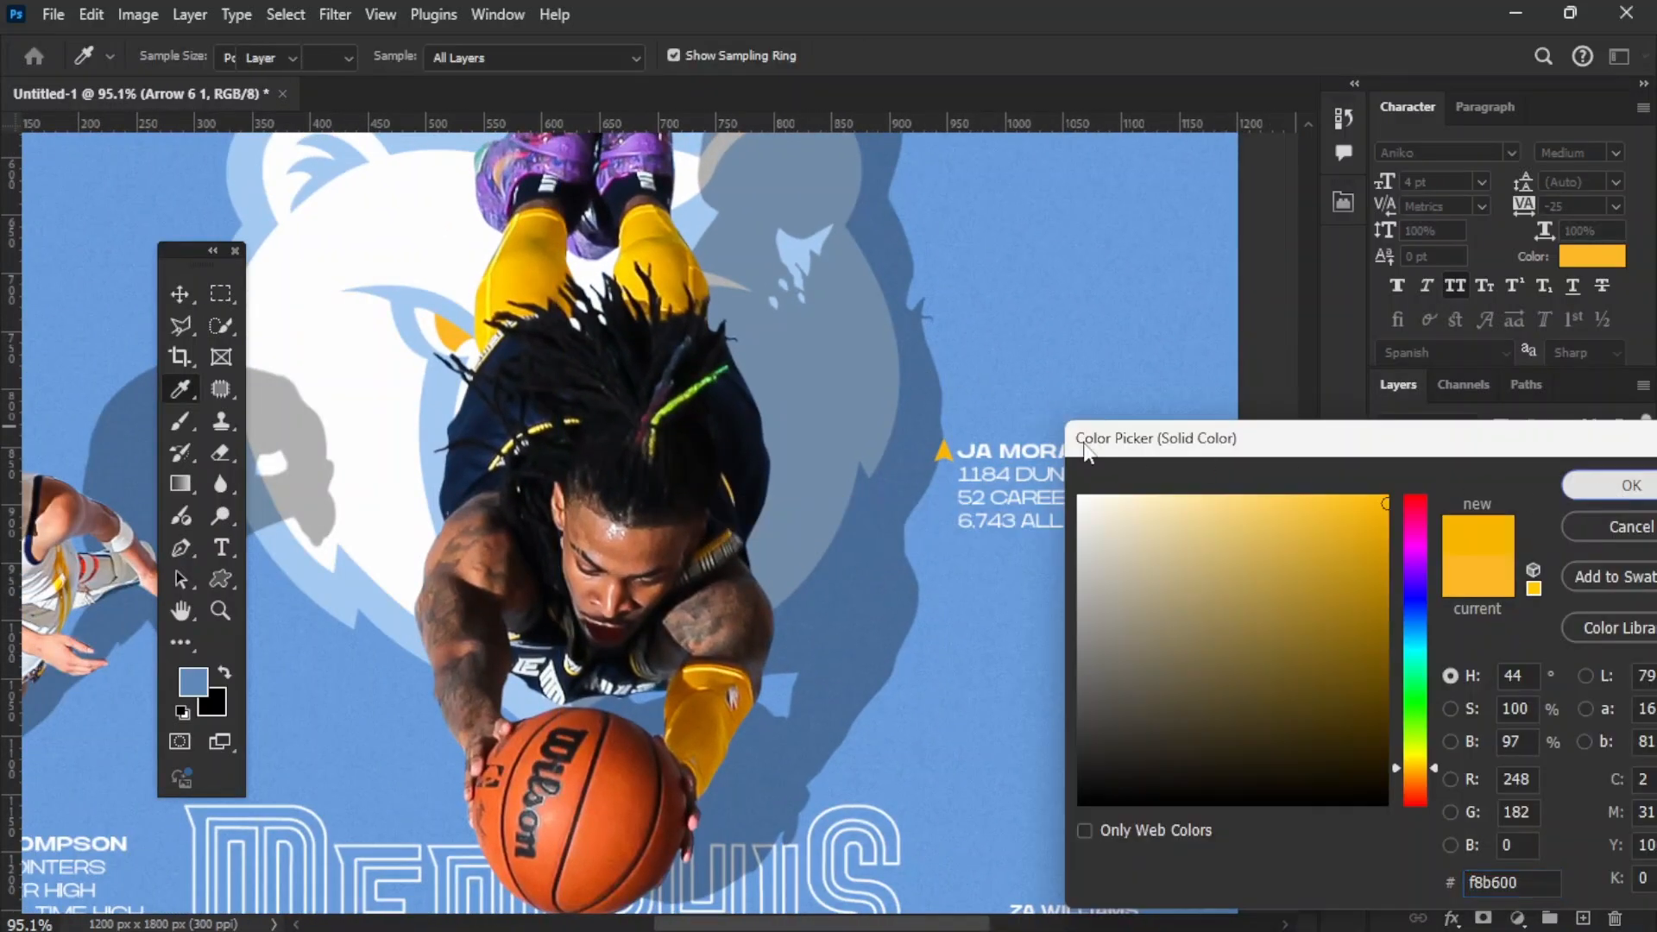
scroll(1012, 437, down, 6)
scroll(1027, 410, up, 3)
scroll(981, 419, up, 3)
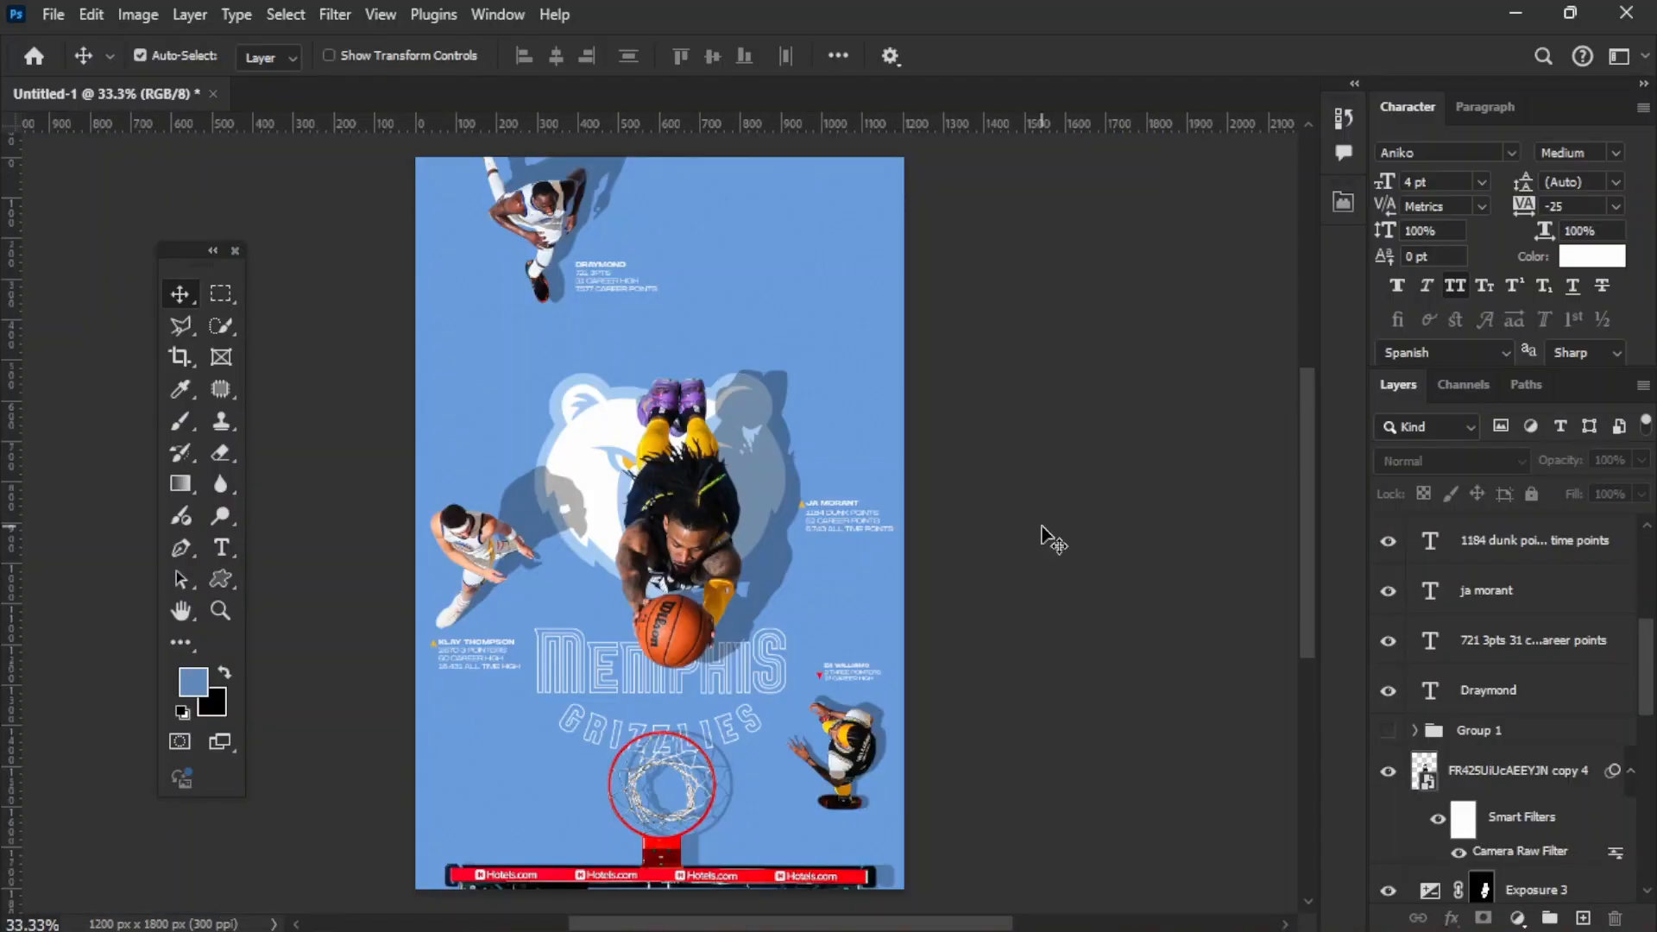
Step: Add large white "JA" and "MORANT" titles in 44.48 pt Aniko Medium, staggered on two lines across the poster's top
key(j)
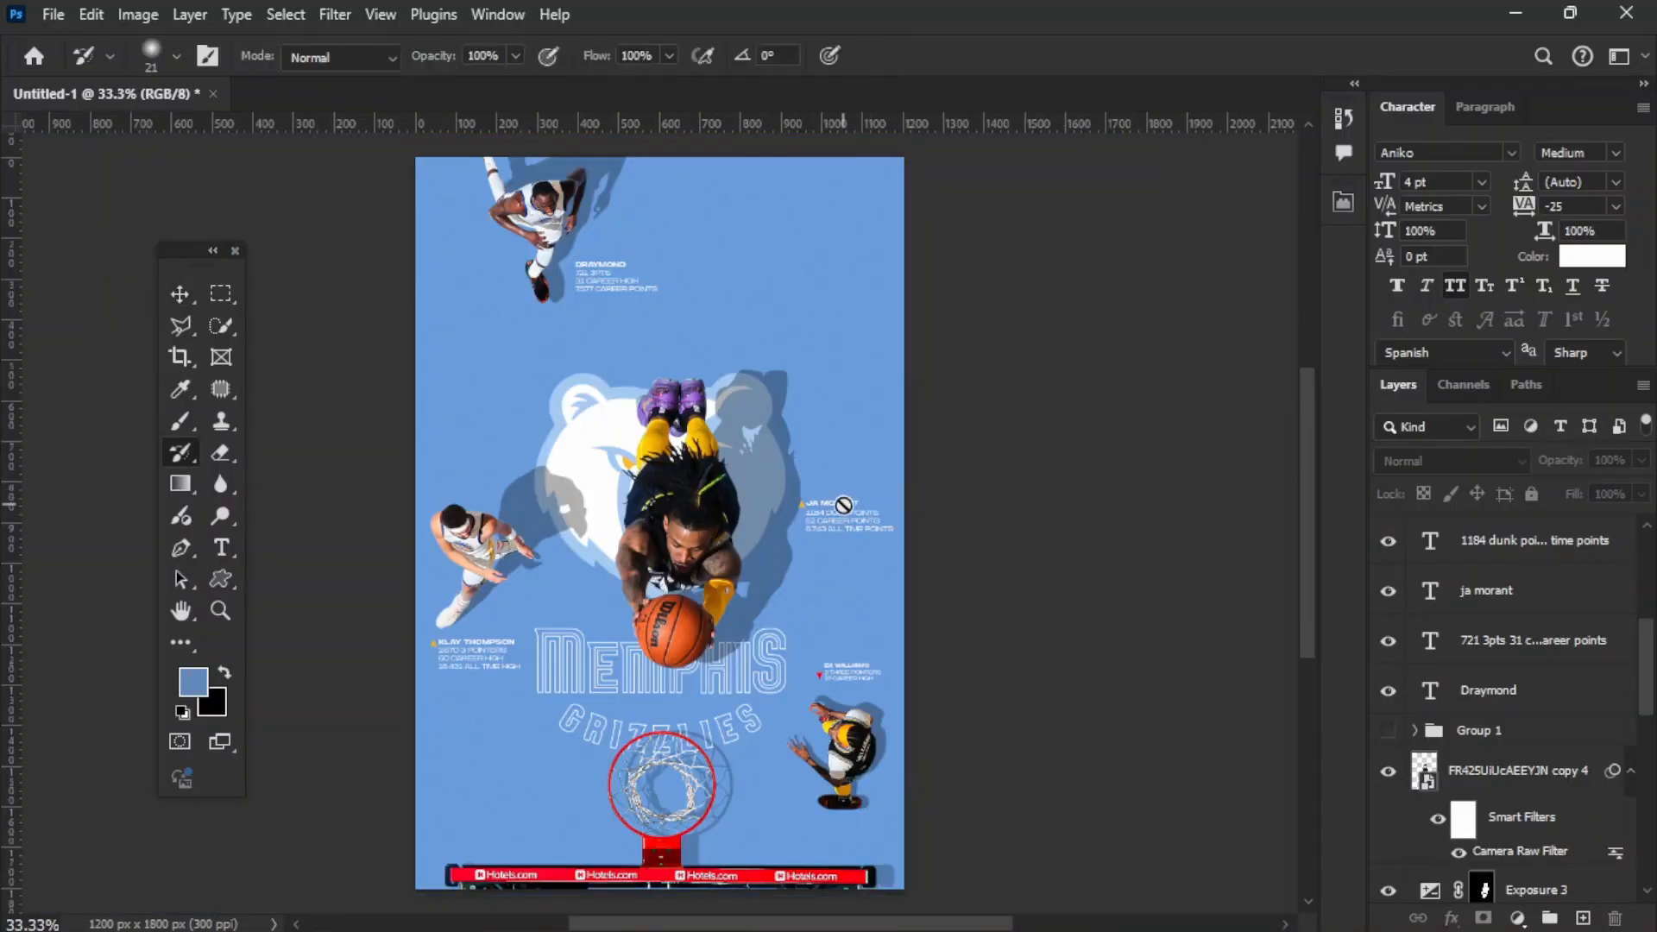
key(t)
click(747, 249)
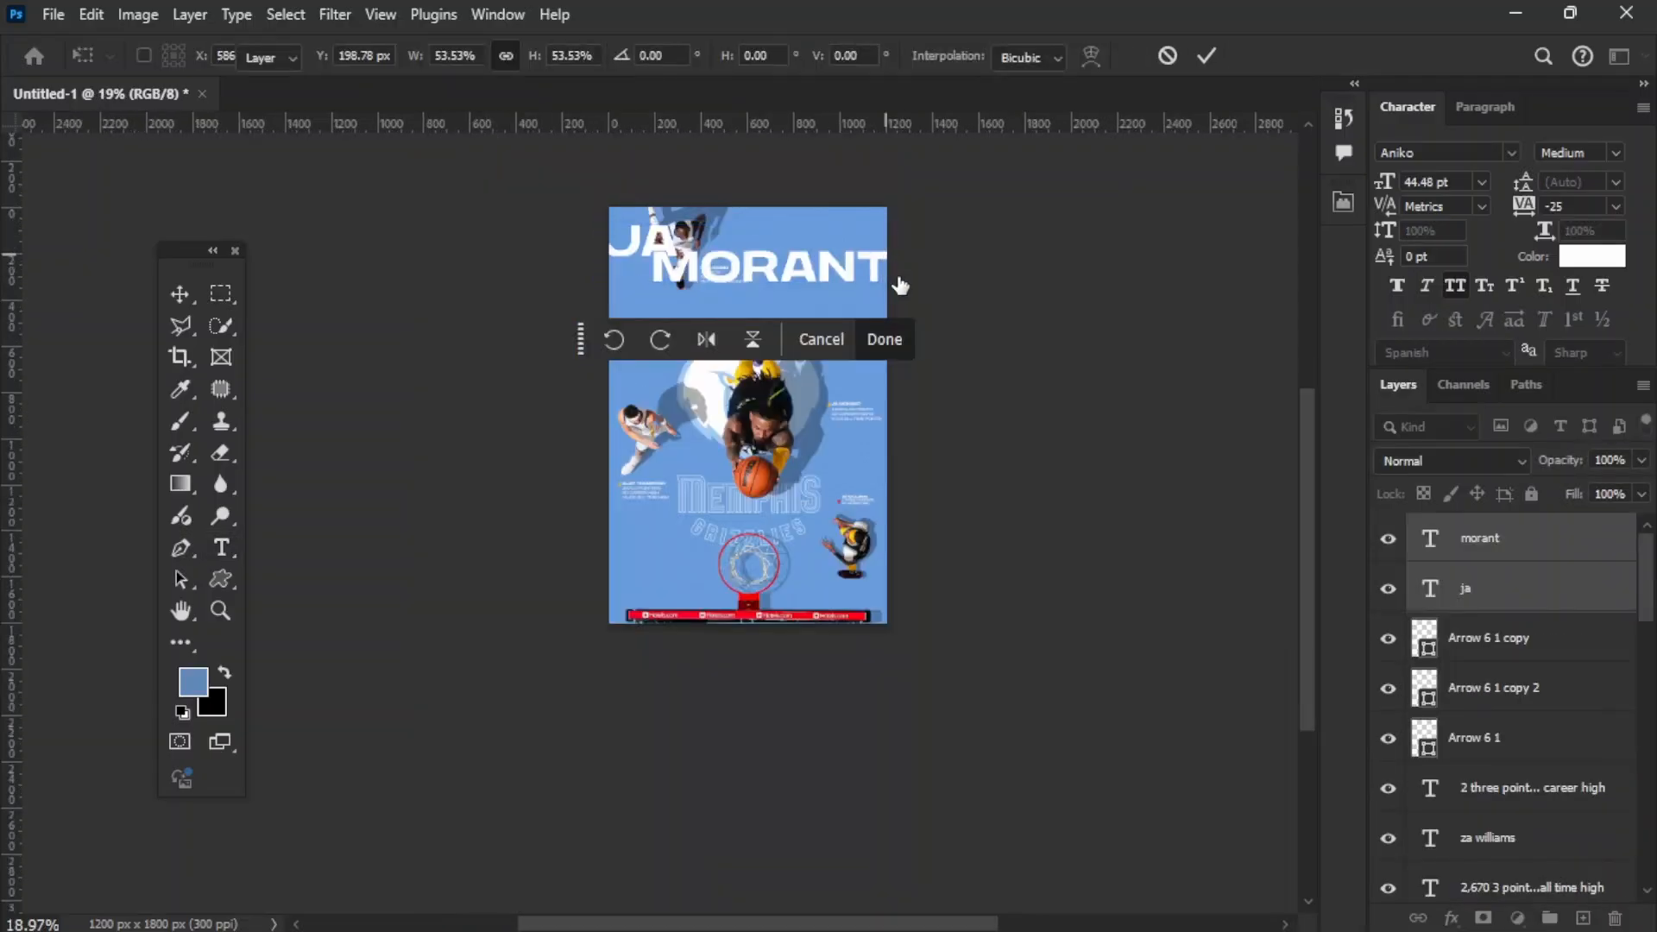
key(Return)
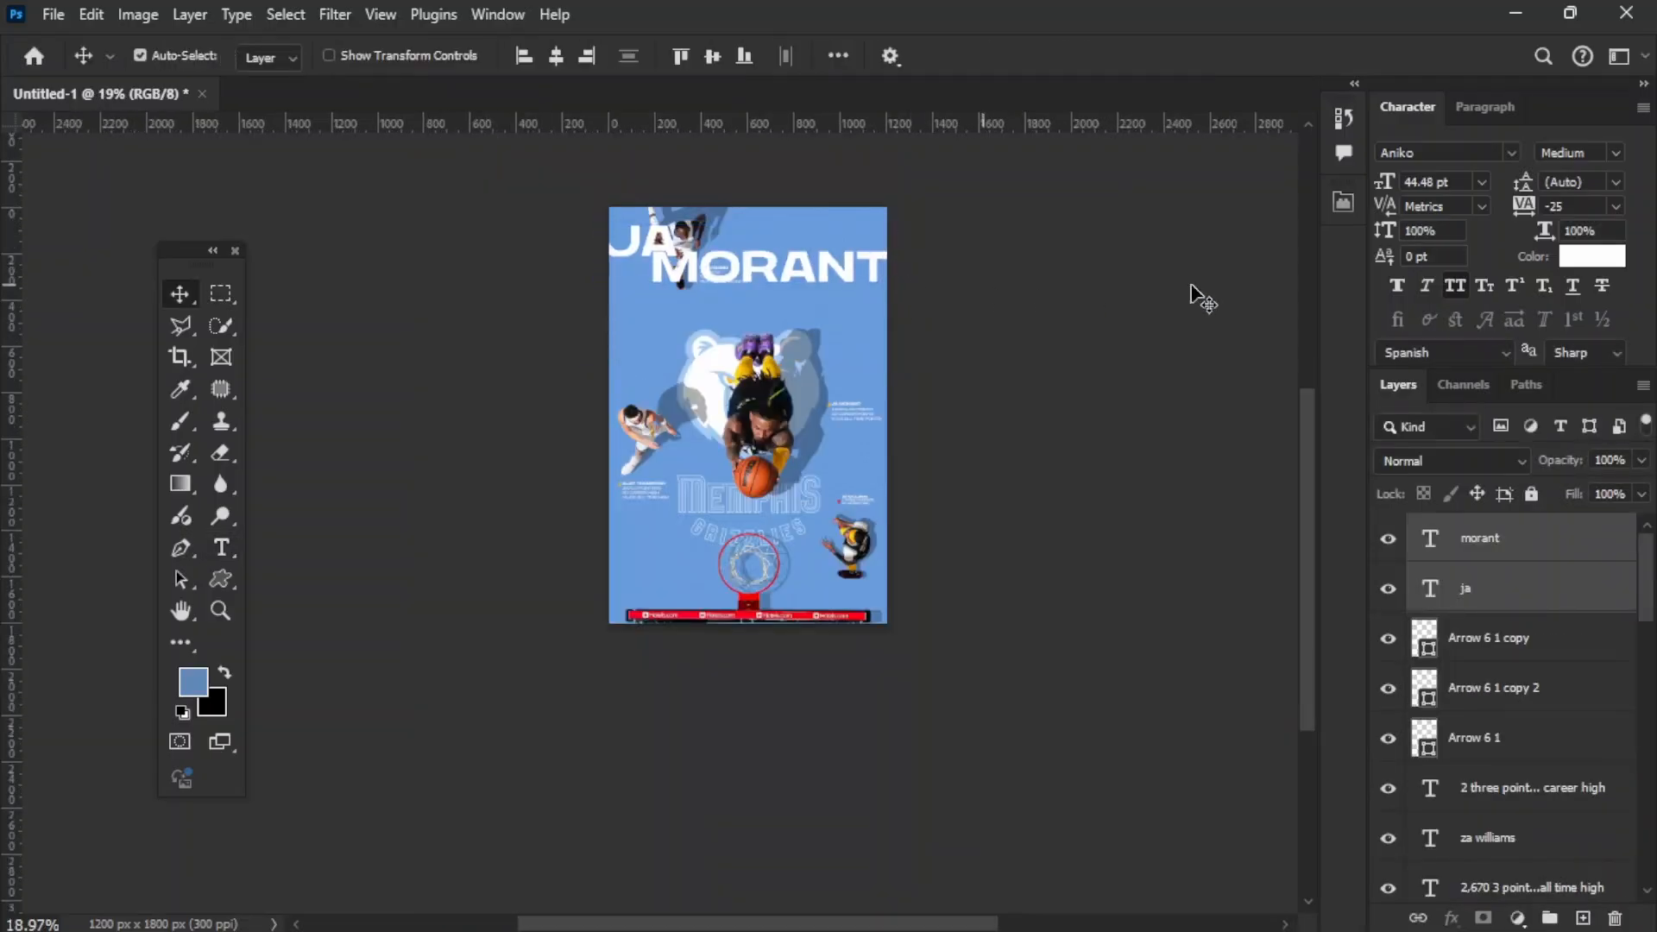
Step: Set the "MORANT" title's tracking to -50 and move both title layers below the logos, just above Color Fill 1
click(850, 271)
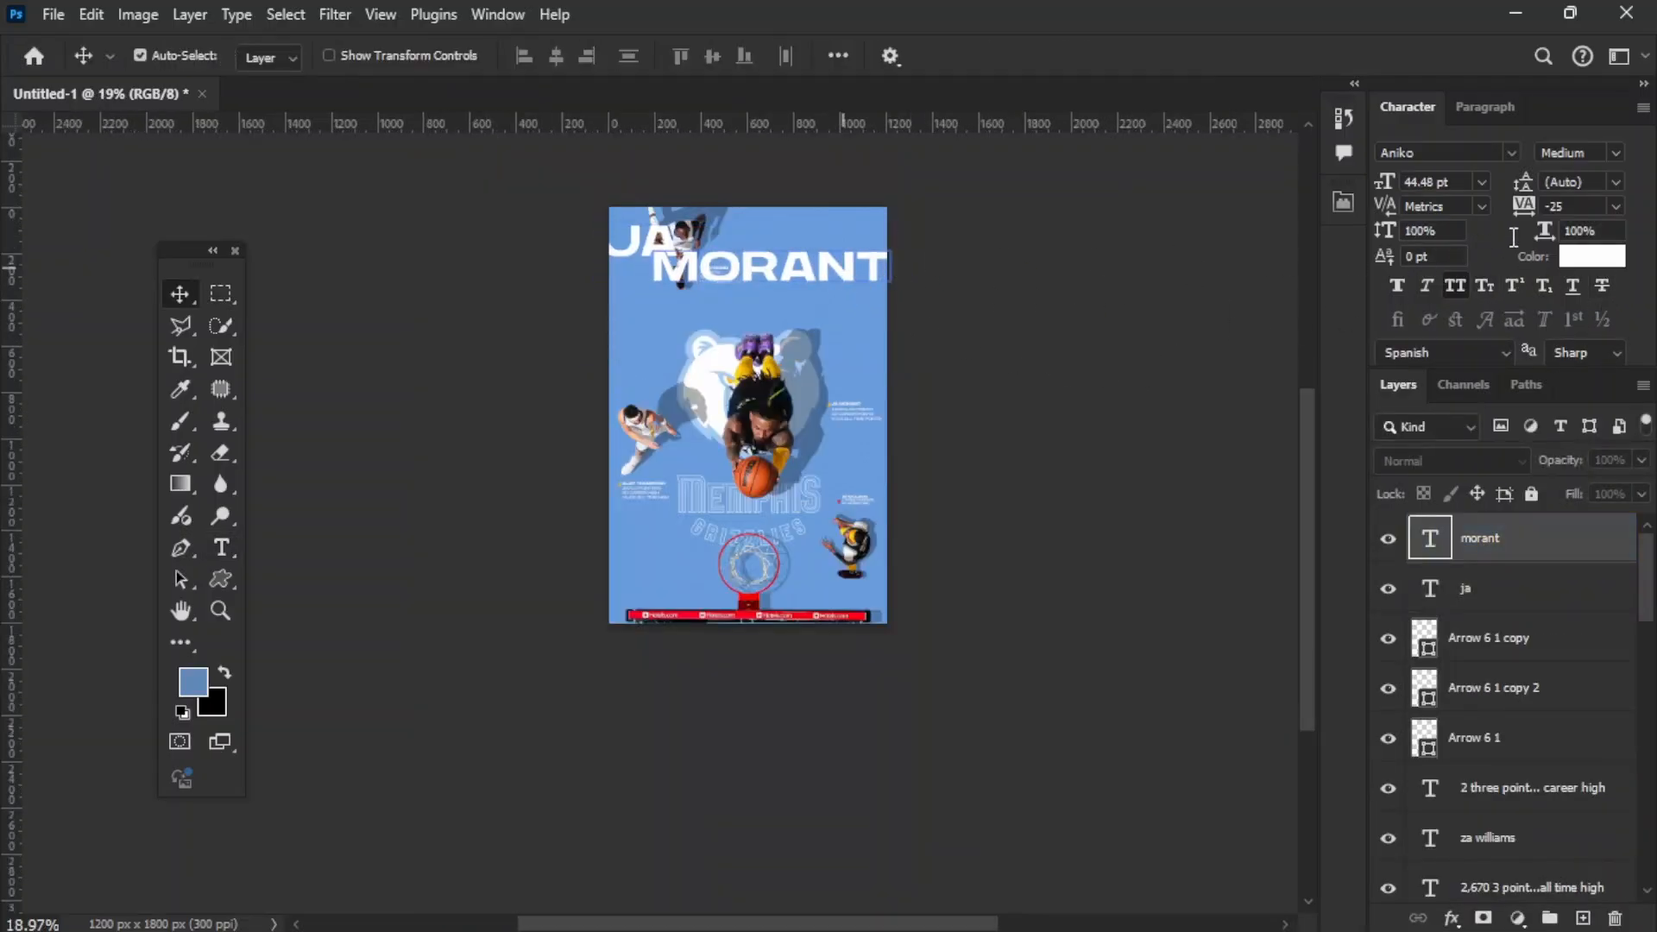
click(1614, 206)
scroll(1510, 690, down, 10)
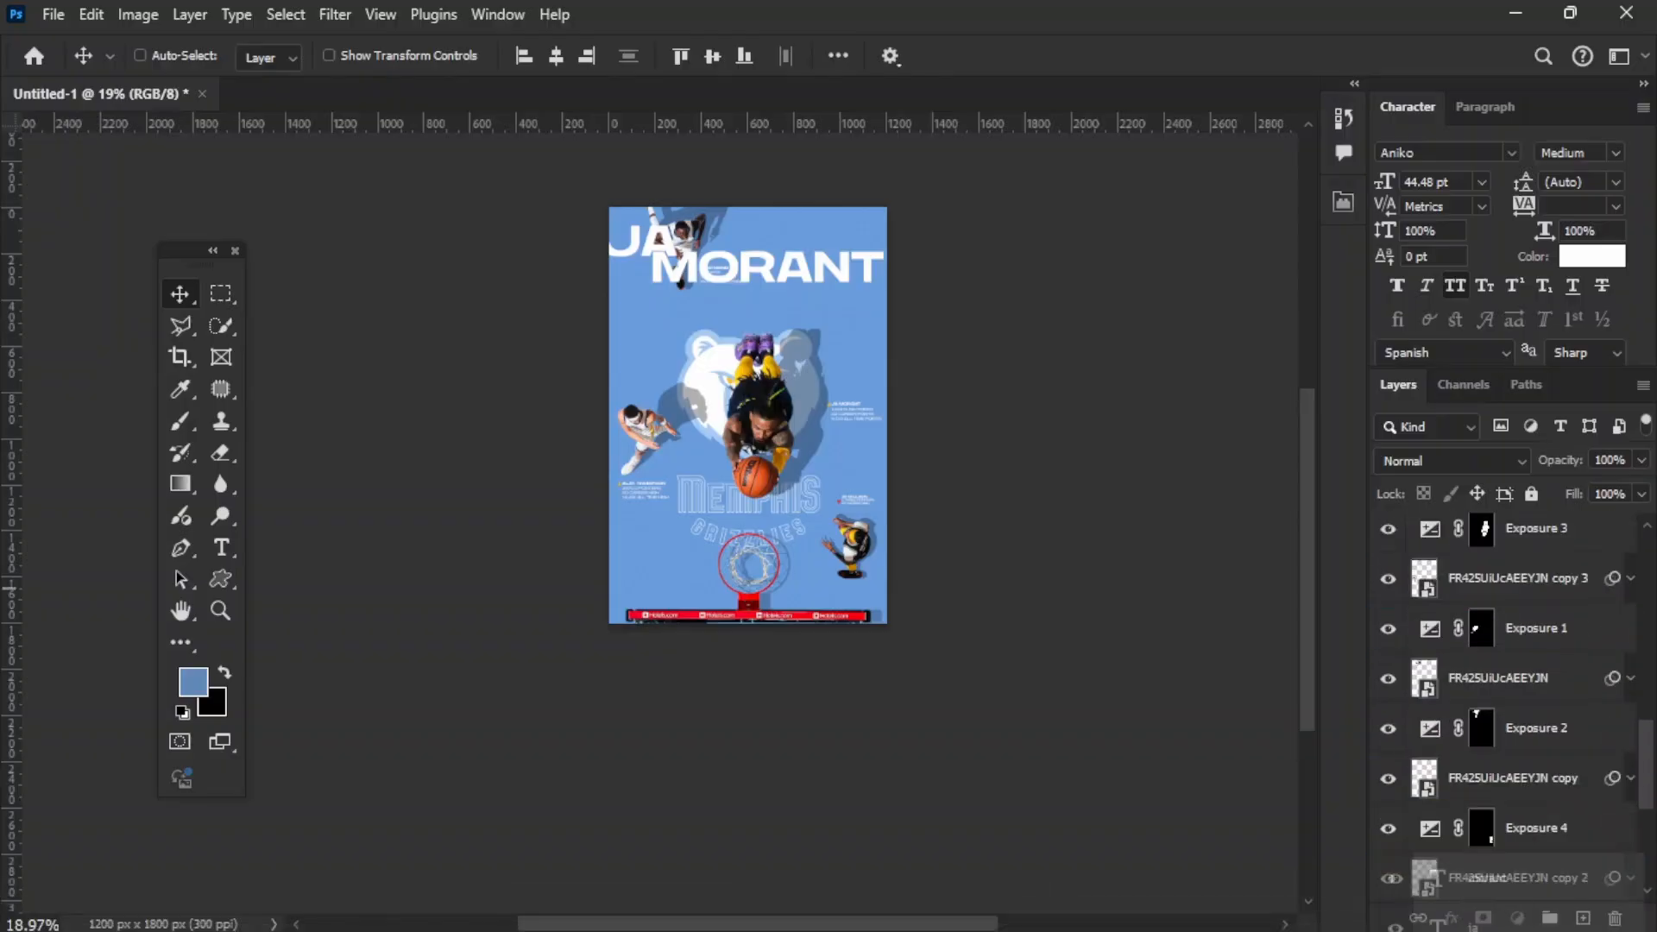
drag(1528, 930, 1521, 768)
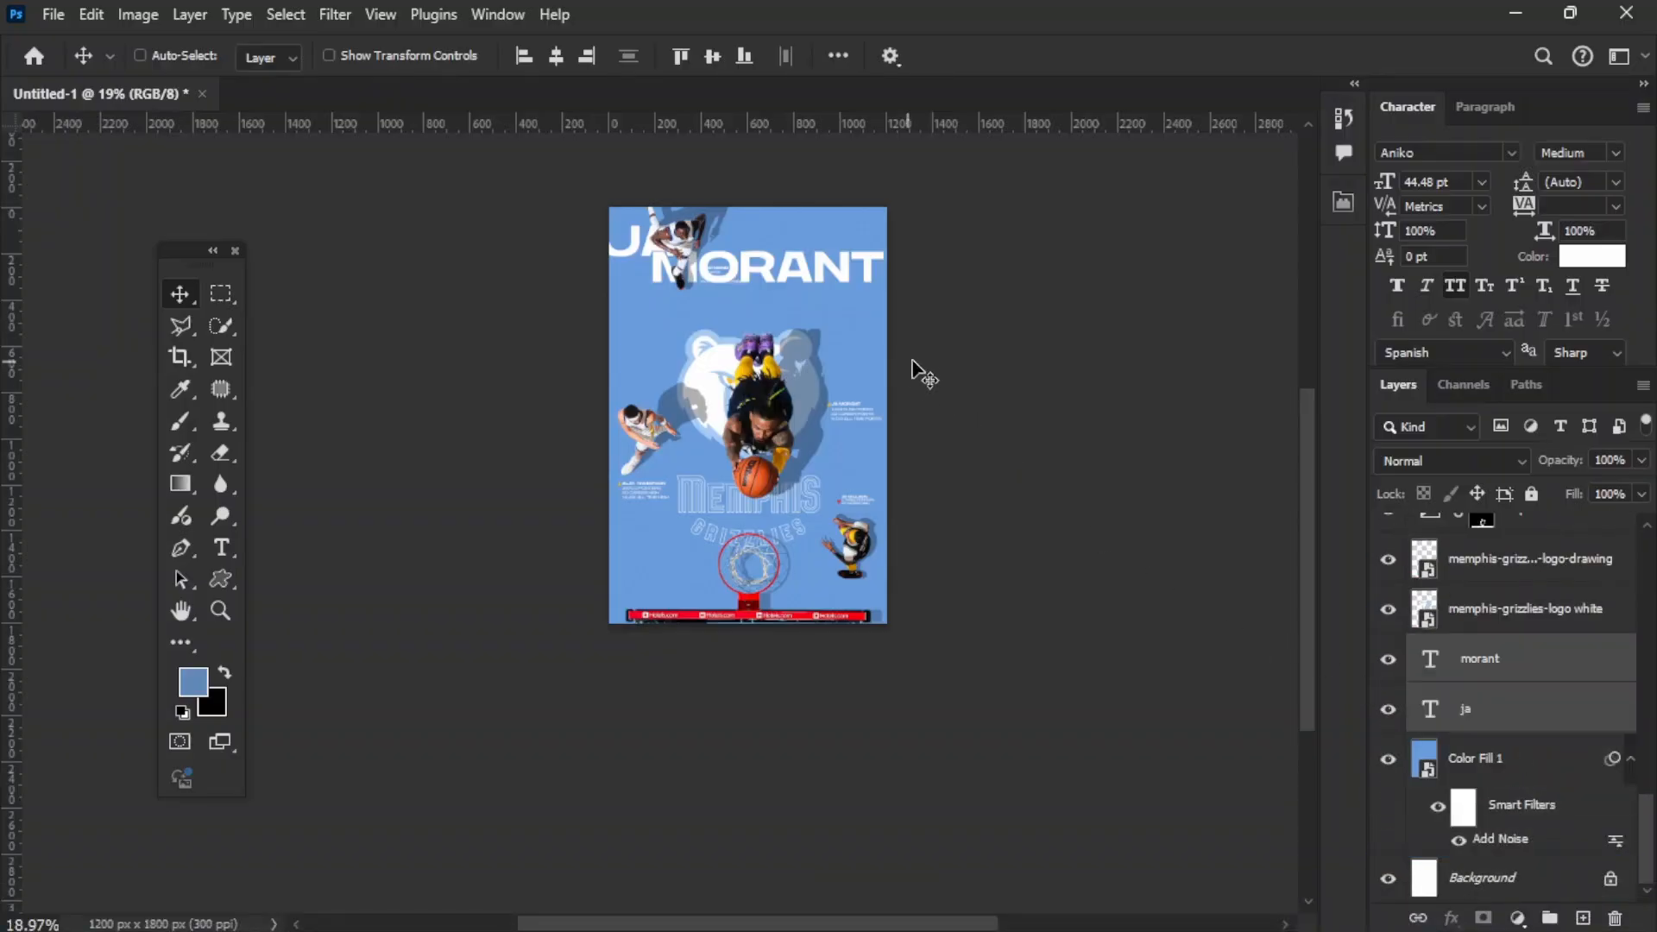
click(1079, 293)
Step: Select the "JA" and "MORANT" titles together and move them up to the poster's top edge
scroll(864, 195, up, 5)
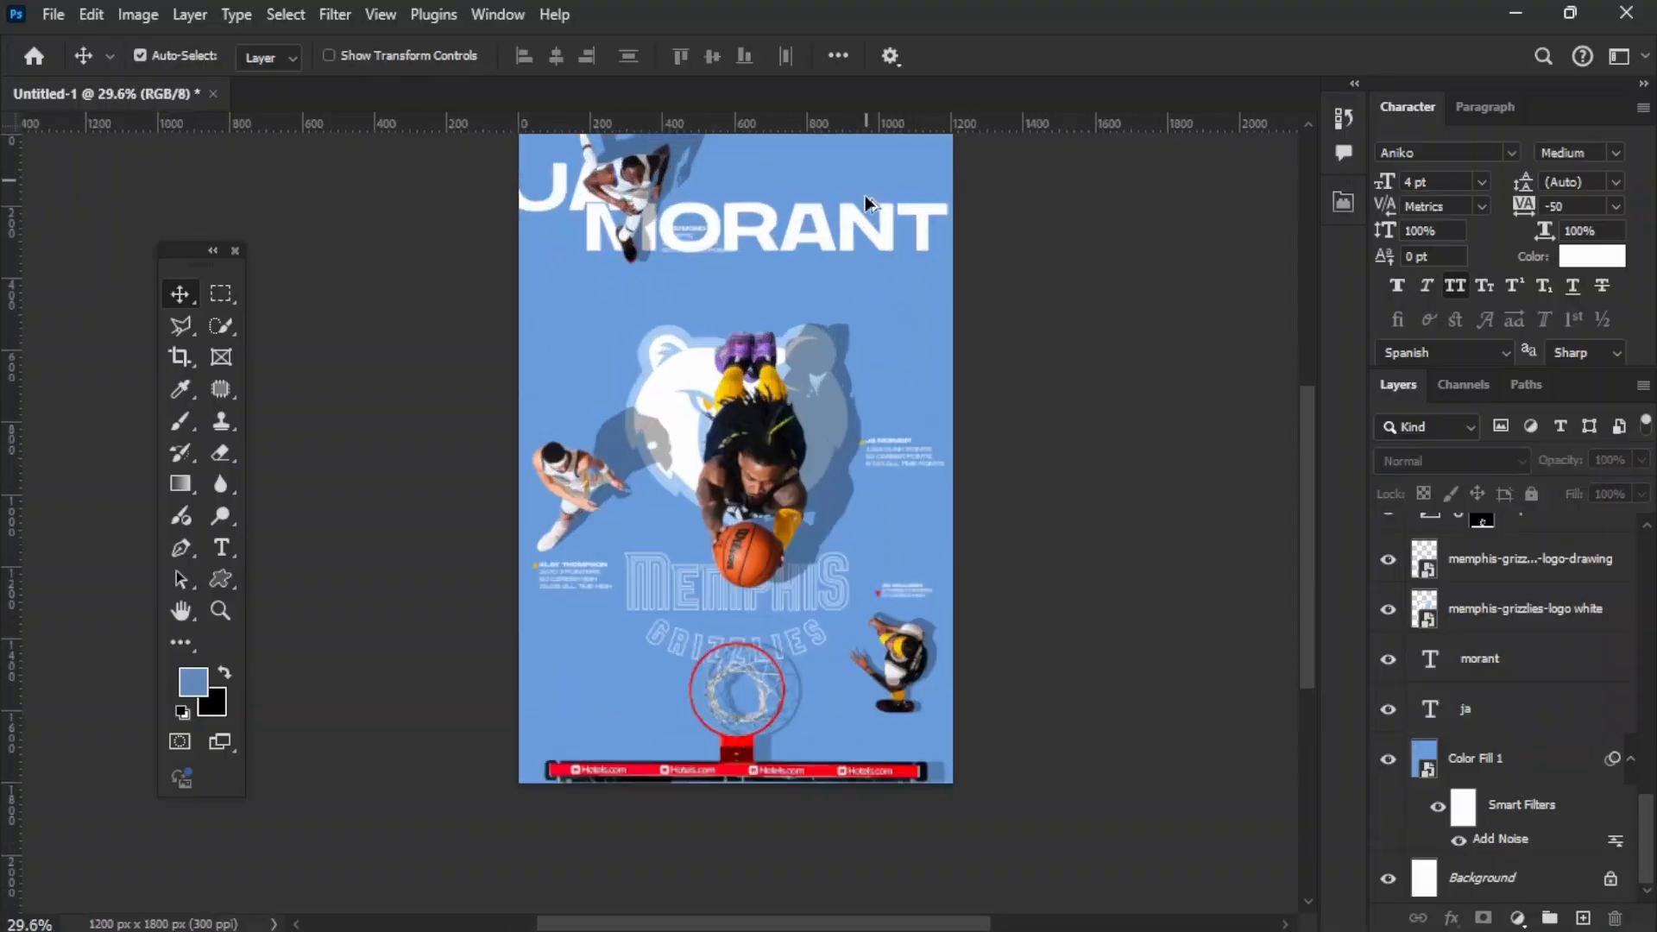
scroll(794, 221, up, 2)
click(795, 222)
scroll(795, 222, up, 2)
click(828, 410)
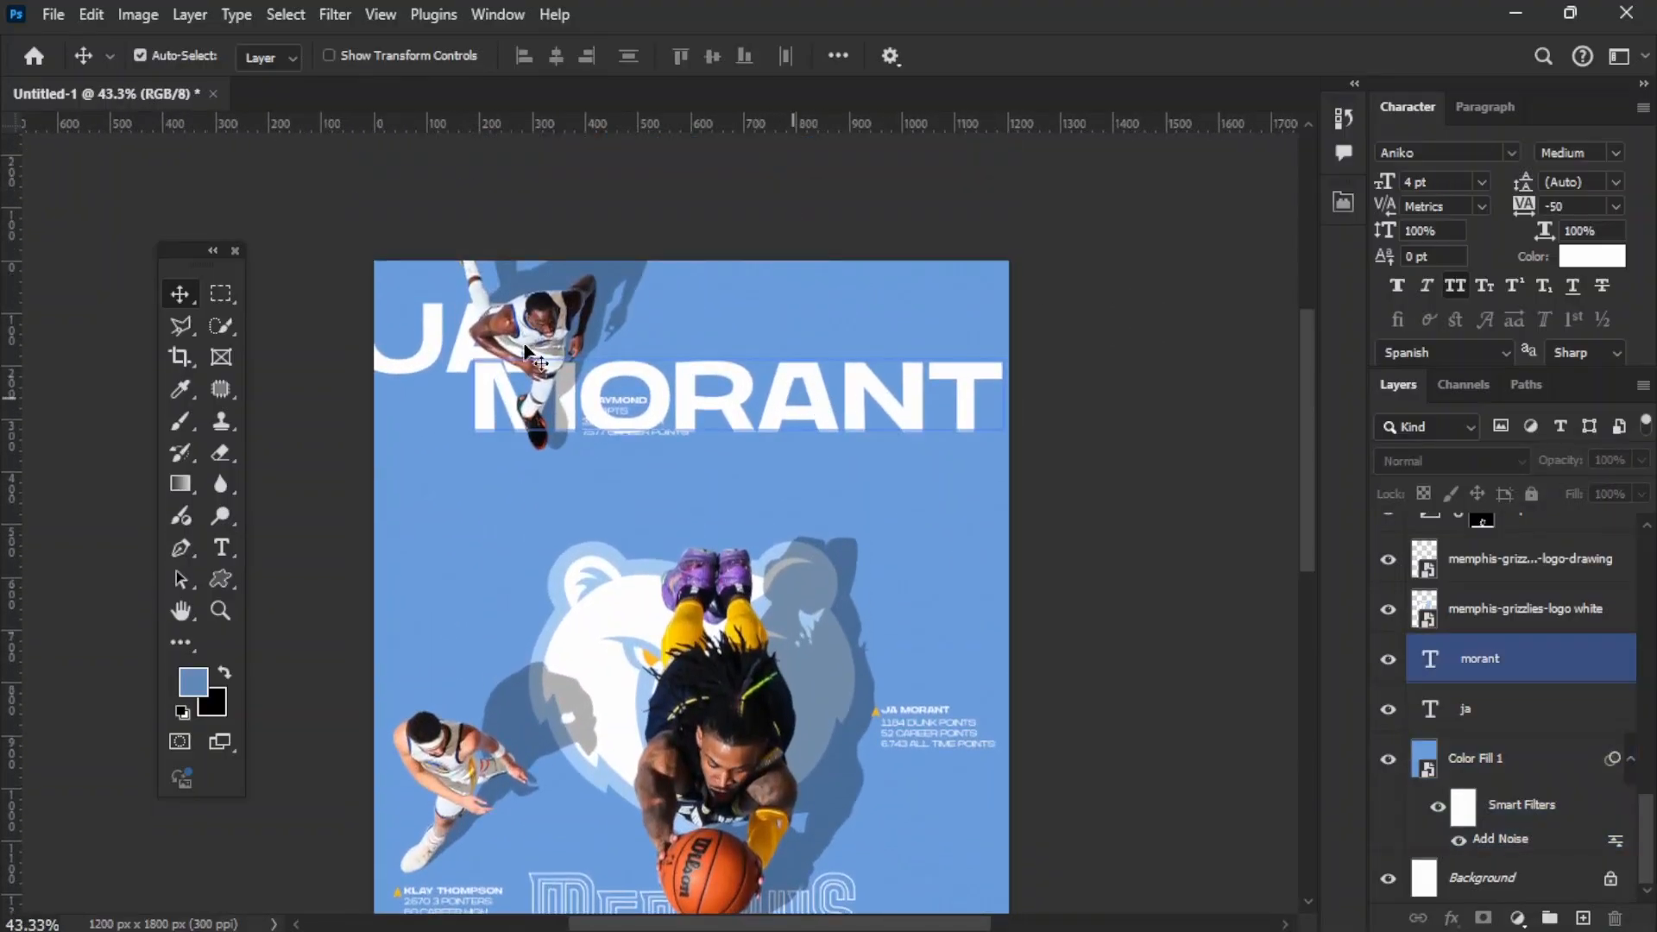
click(410, 345)
shift+click(742, 387)
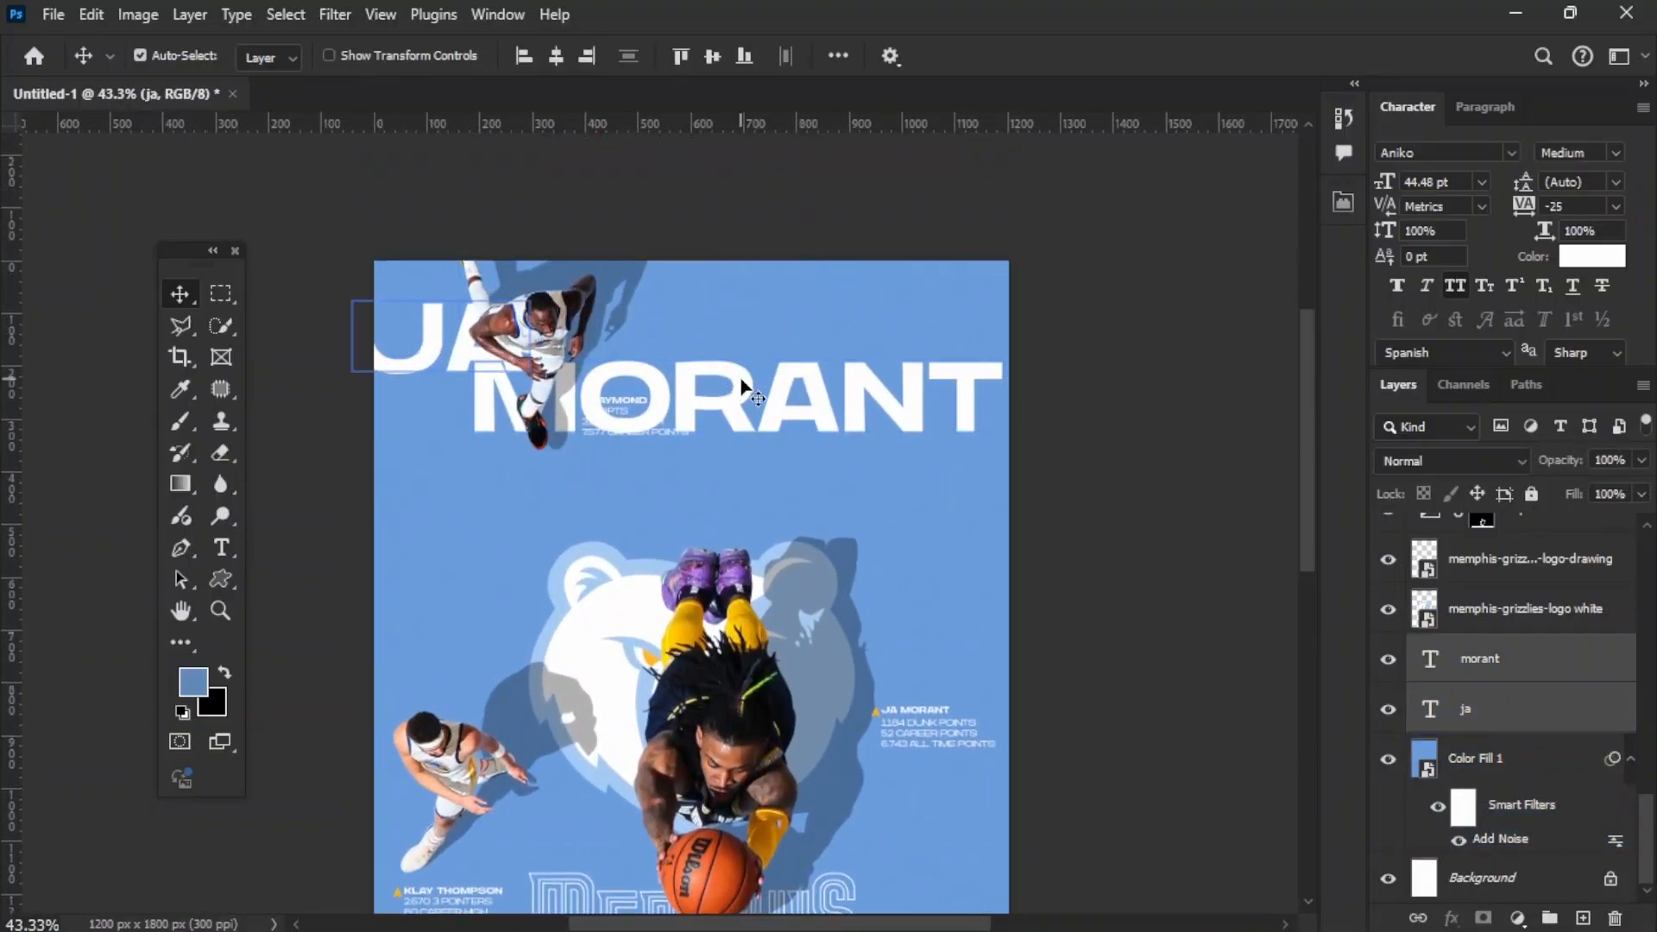
drag(741, 382, 748, 315)
scroll(785, 345, down, 5)
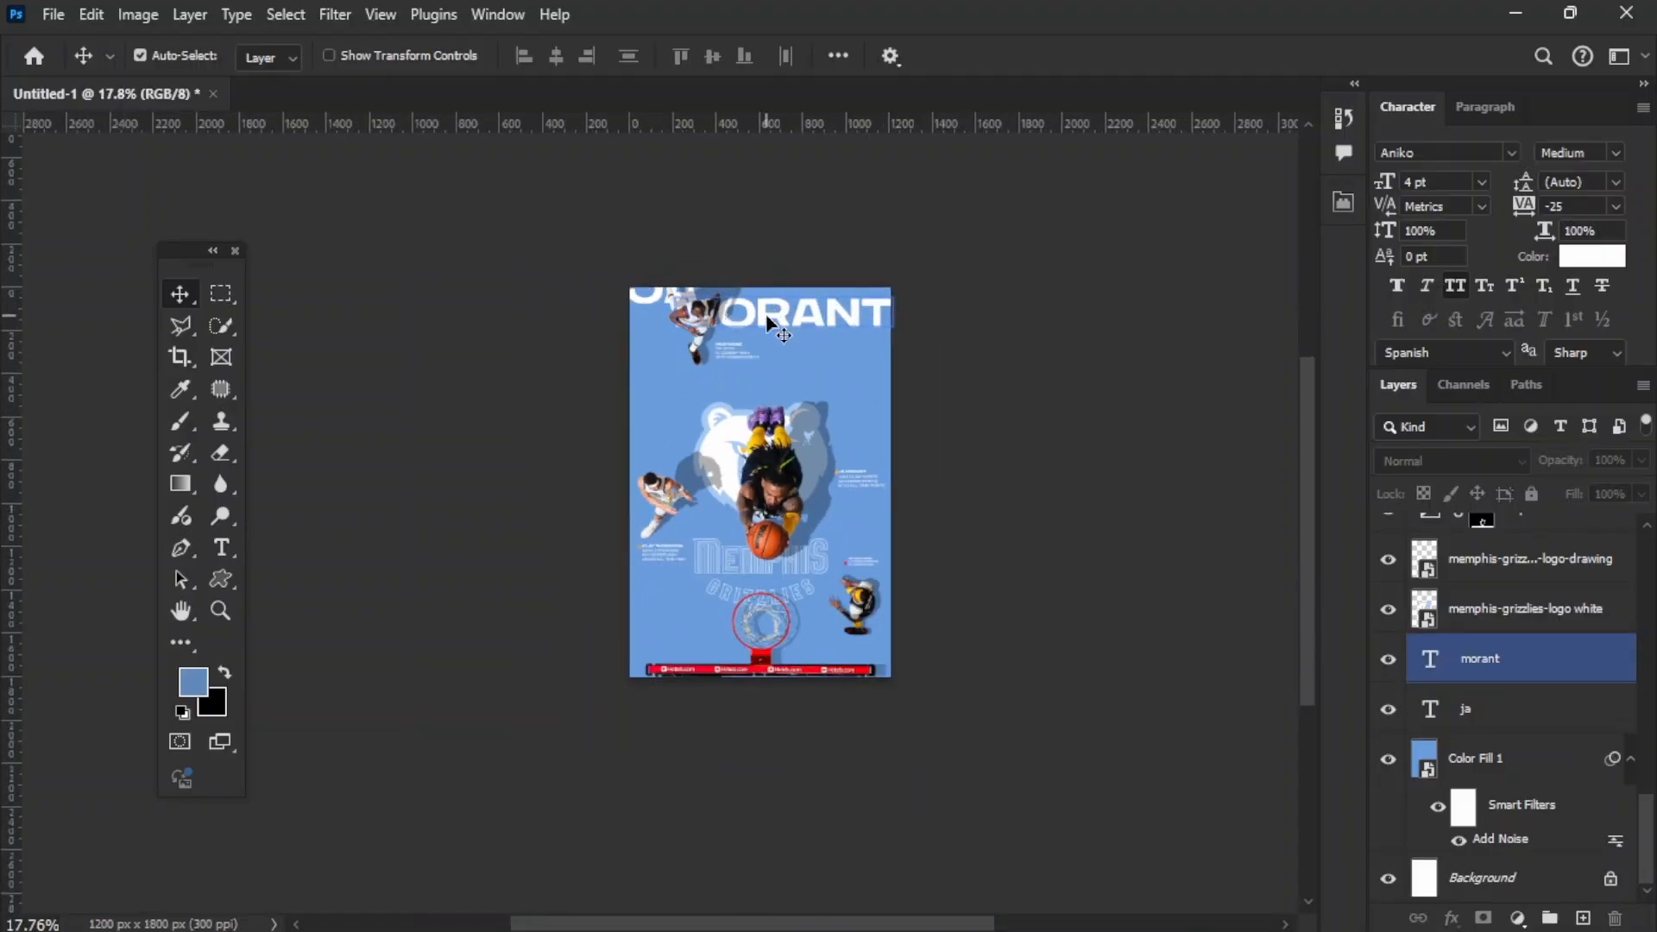
Step: Replace the title text "MORANT" with "ZONE"
double_click(771, 326)
scroll(810, 374, up, 5)
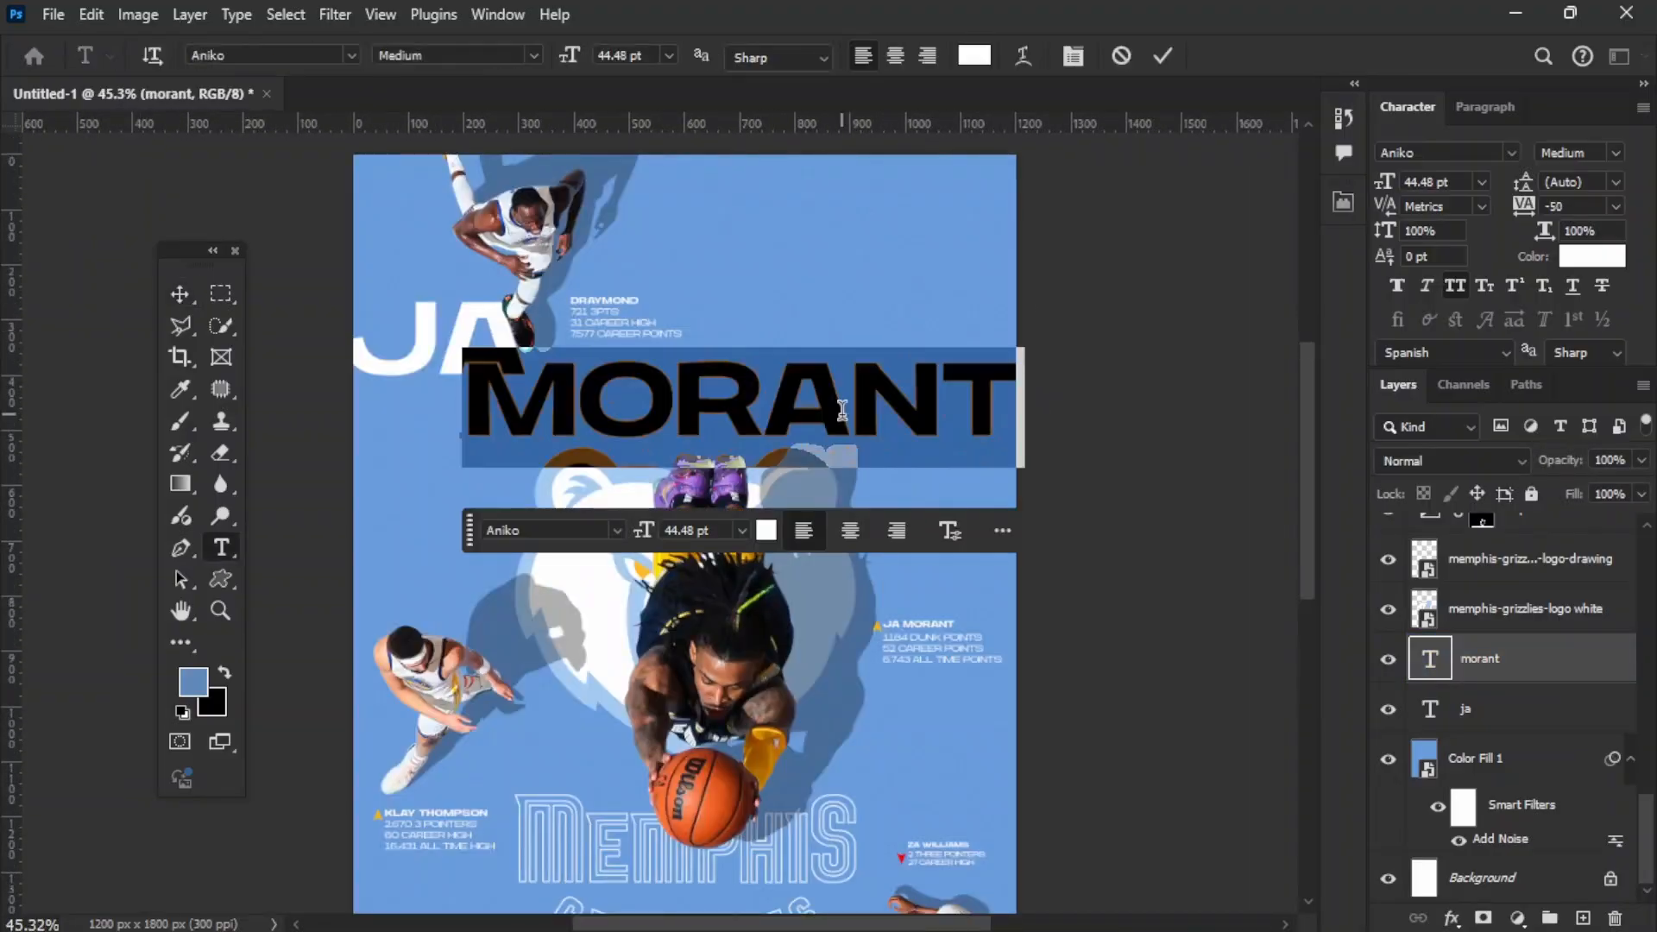
text(zone)
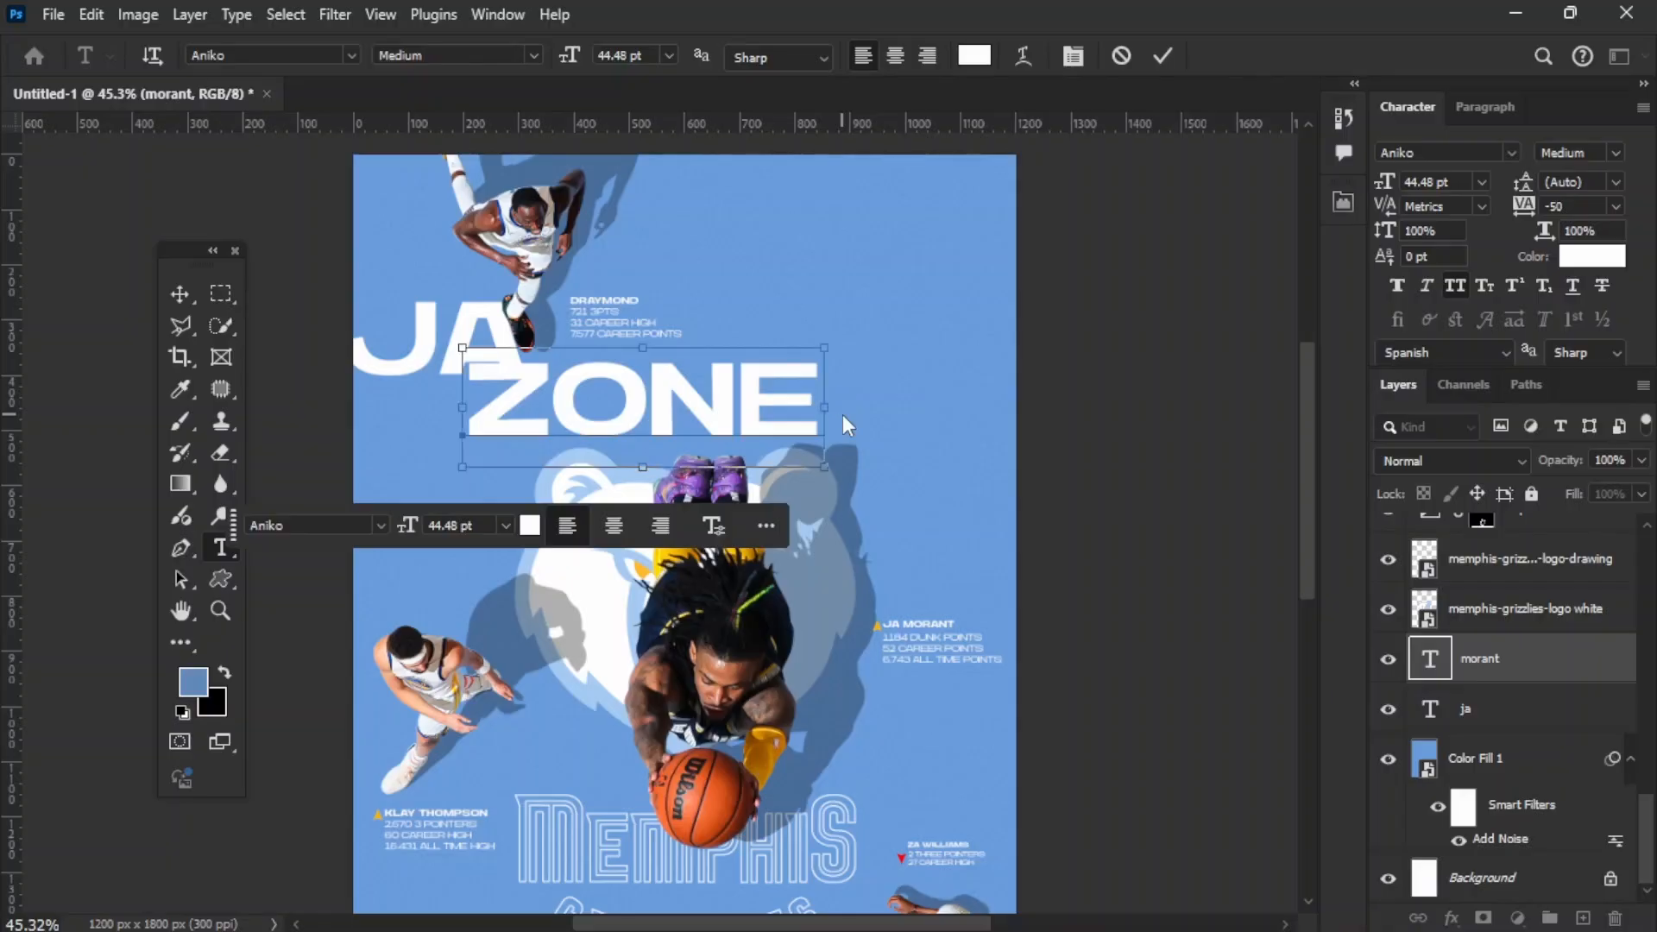
key(ctrl+Return)
key(v)
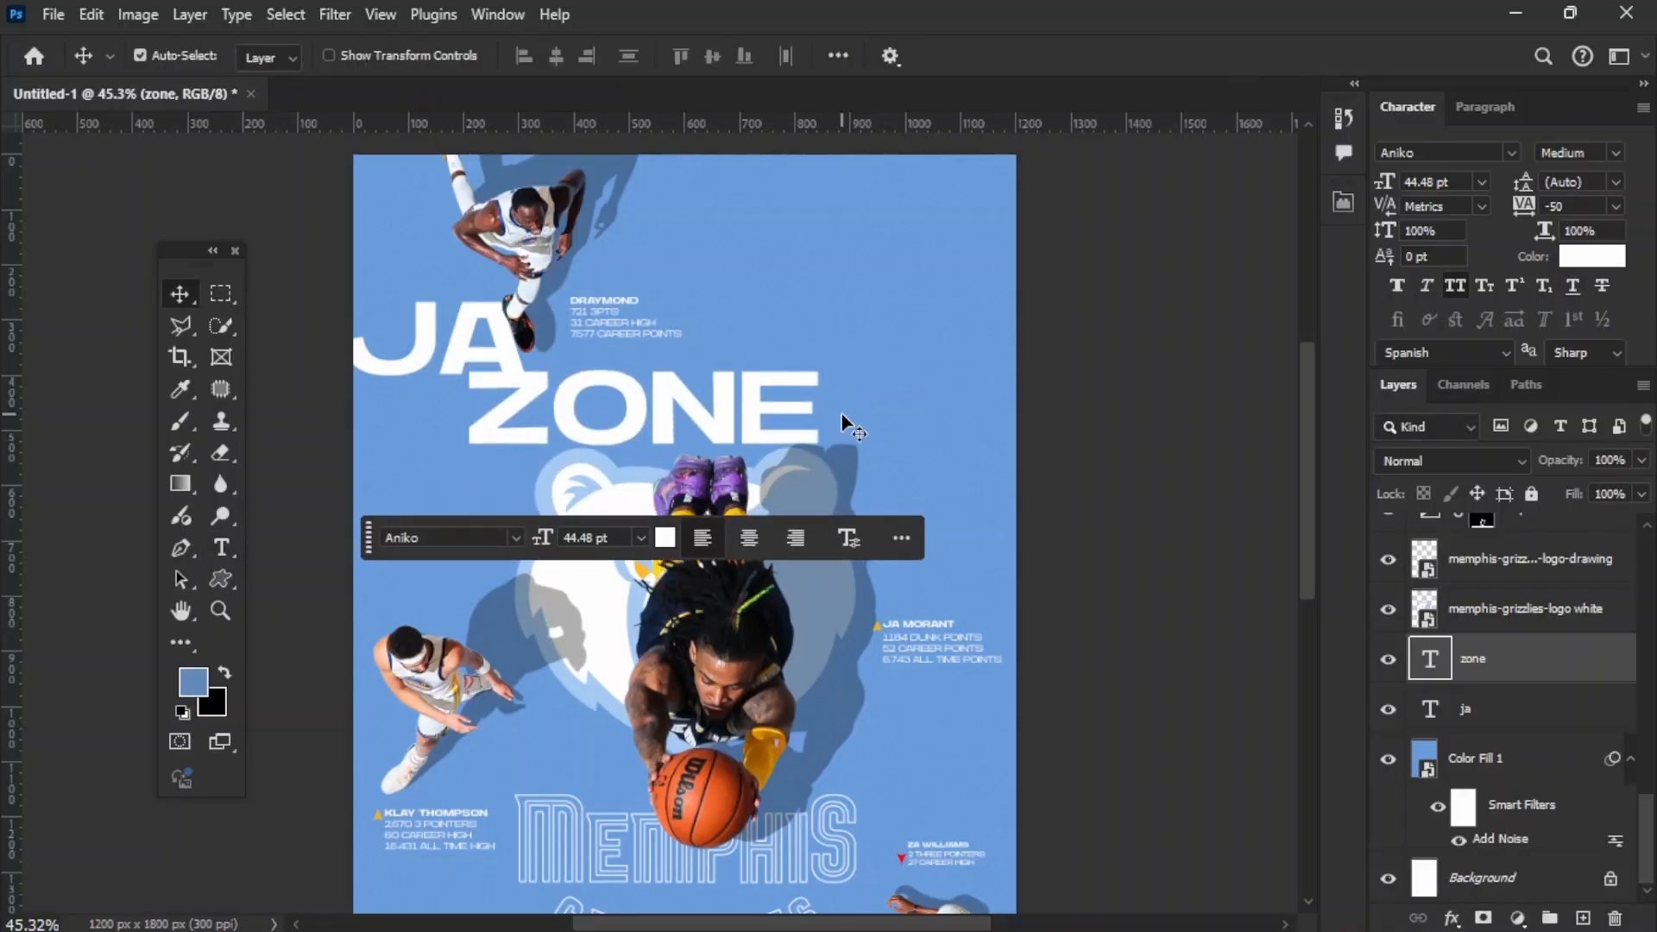
Step: Nudge the "ZONE" title slightly down and to the left so it sits staggered beneath "JA"
key(shift+Down)
key(Left)
key(shift+Left)
key(Left)
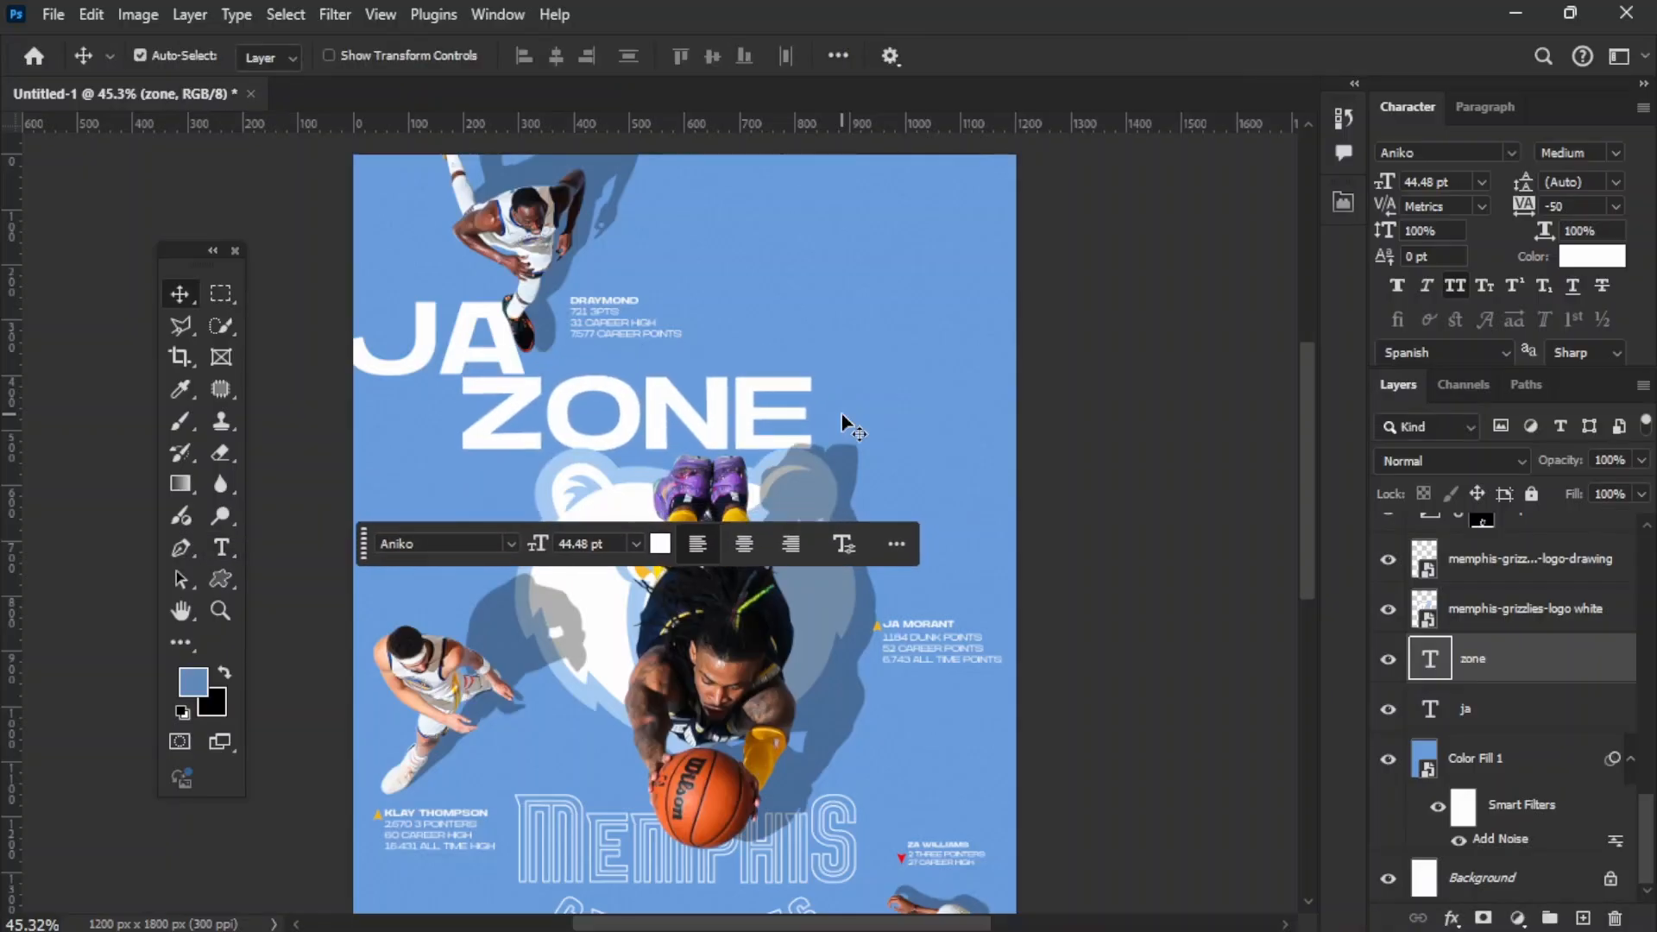
key(shift+Left)
key(shift+Left)
key(shift+Left)
key(shift+Left)
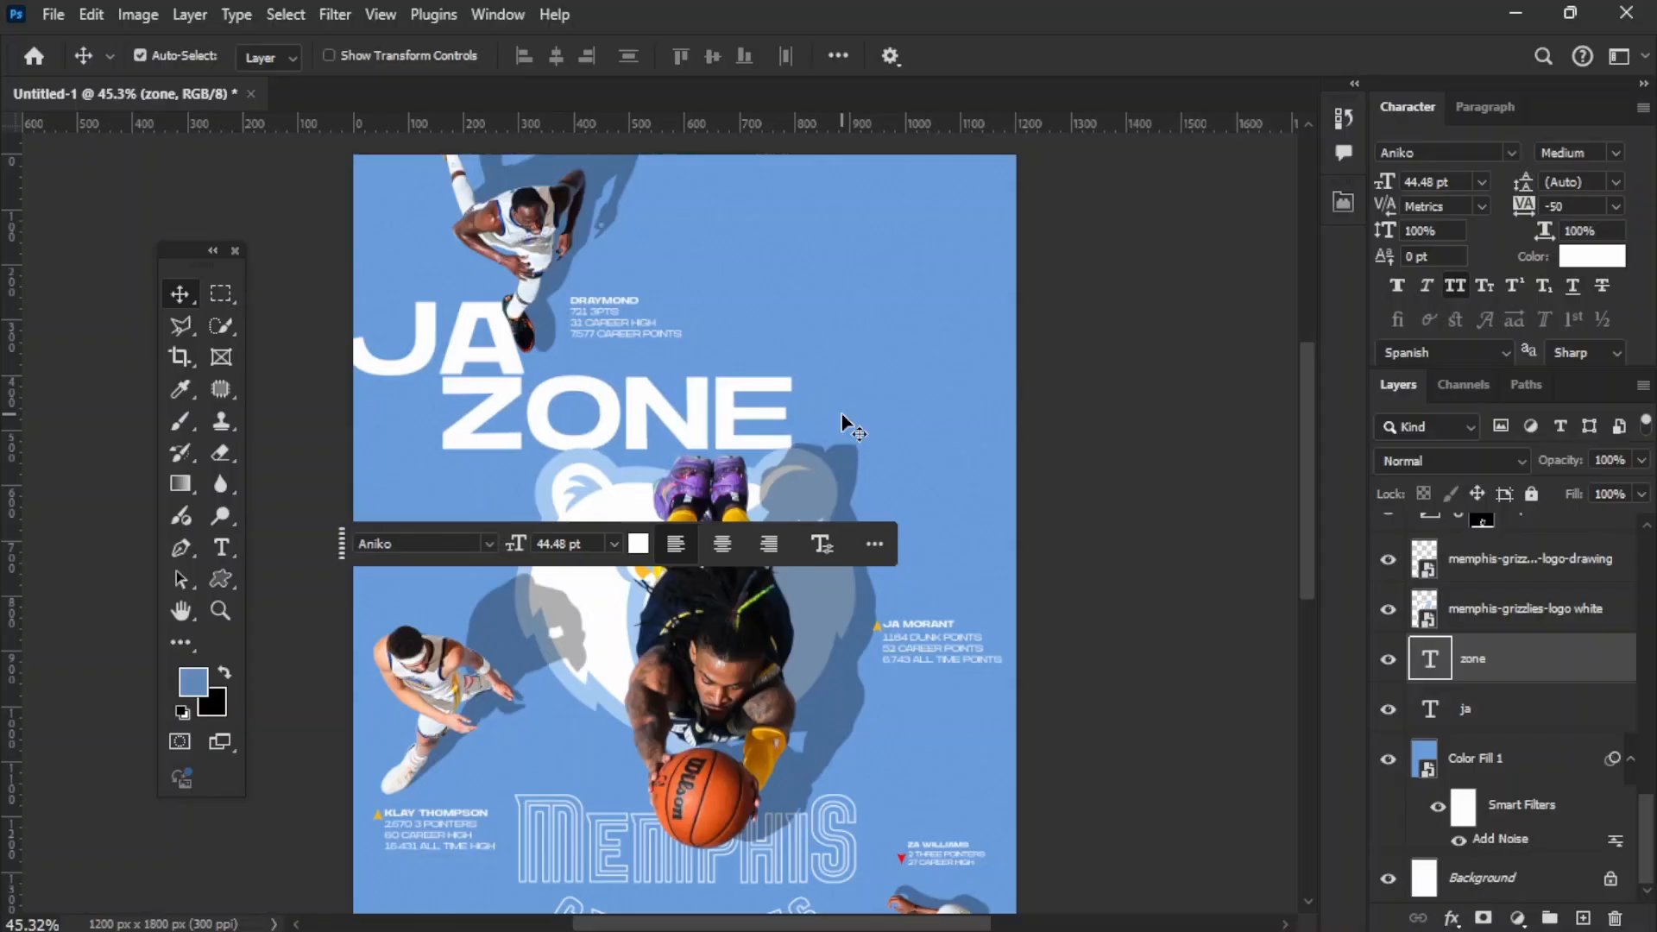
drag(587, 435, 592, 436)
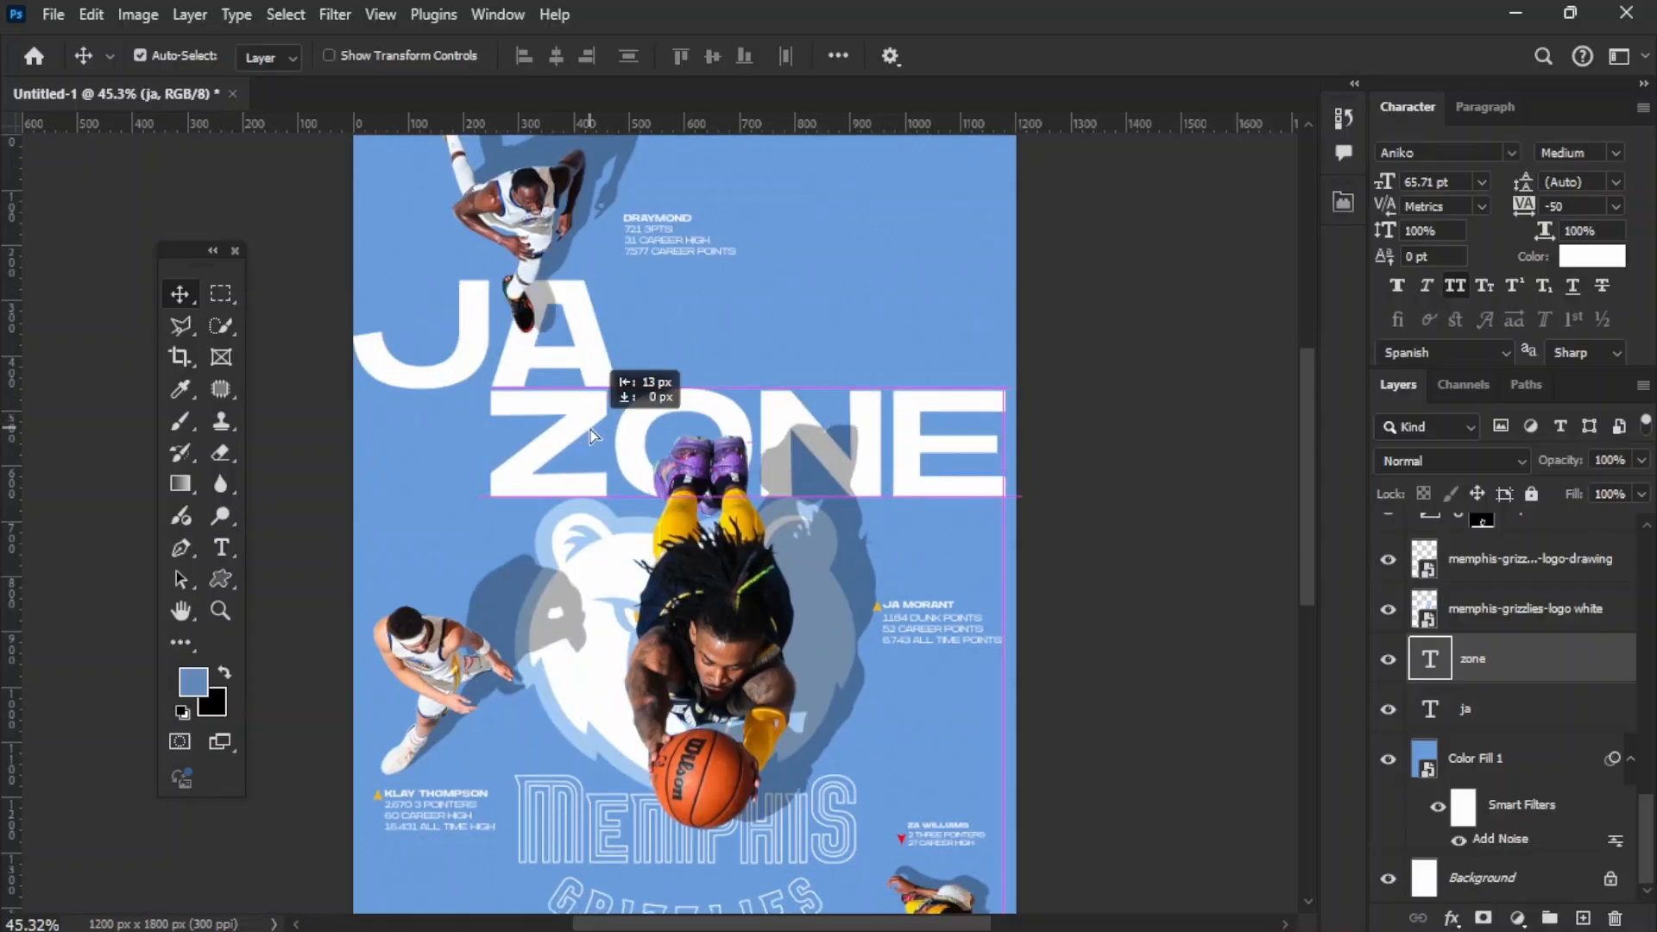
Step: Scale the "JA" and "ZONE" titles together to about 59 pt, leaving side margins within the poster
shift+click(581, 314)
key(ctrl+t)
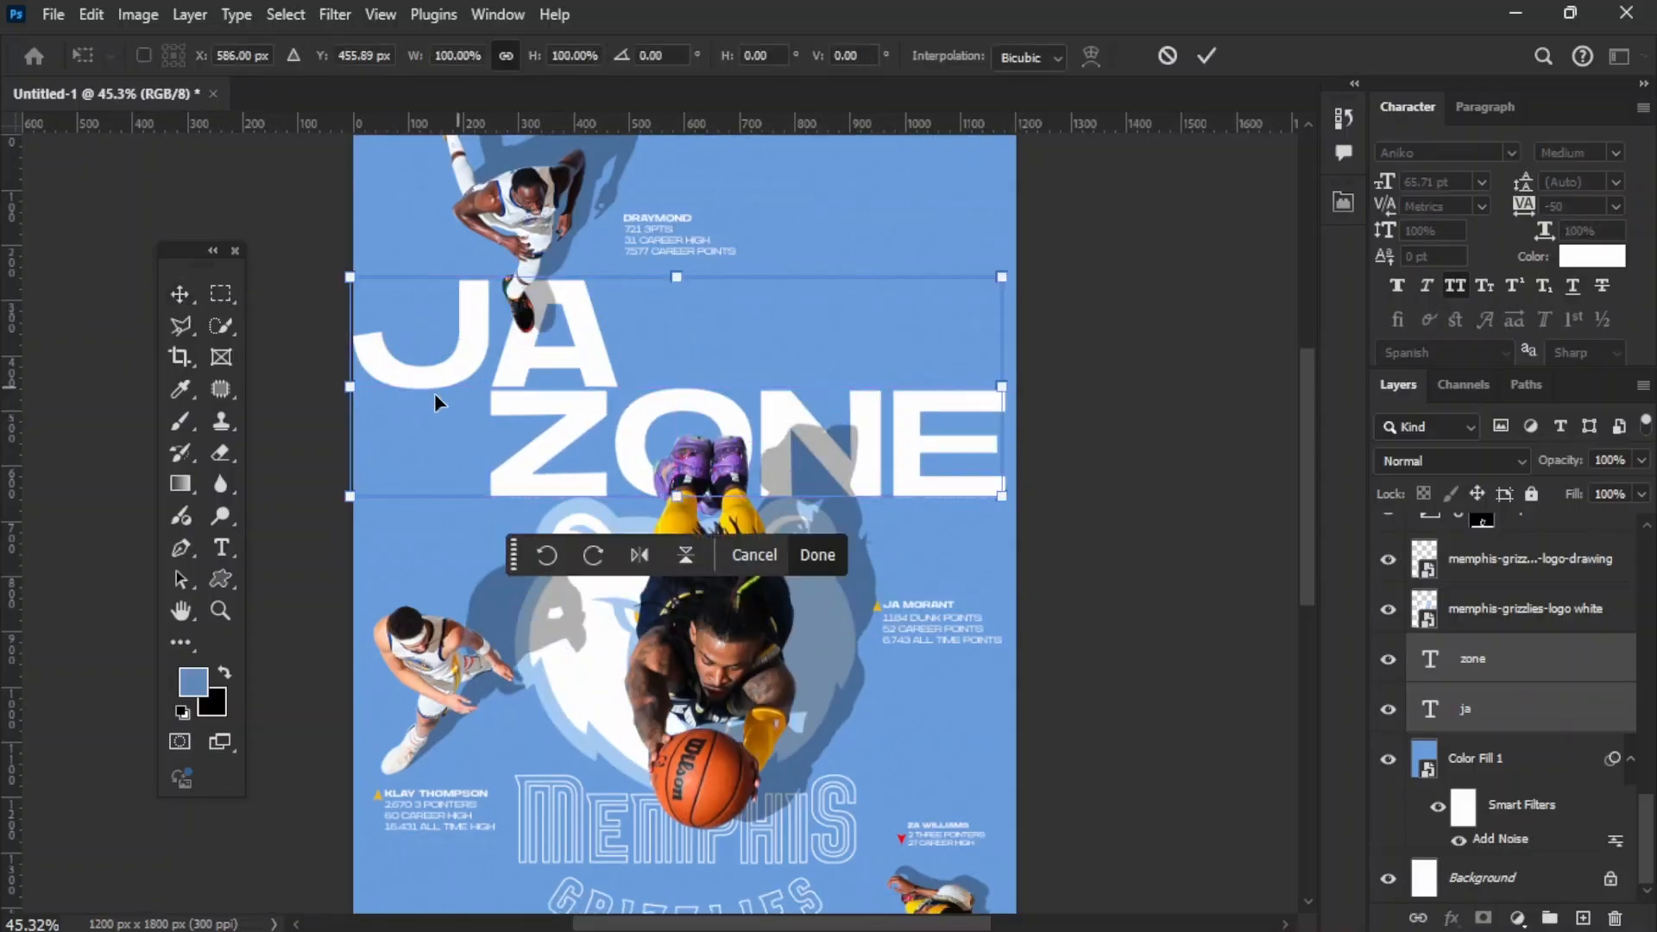
drag(350, 389, 400, 386)
drag(512, 351, 521, 361)
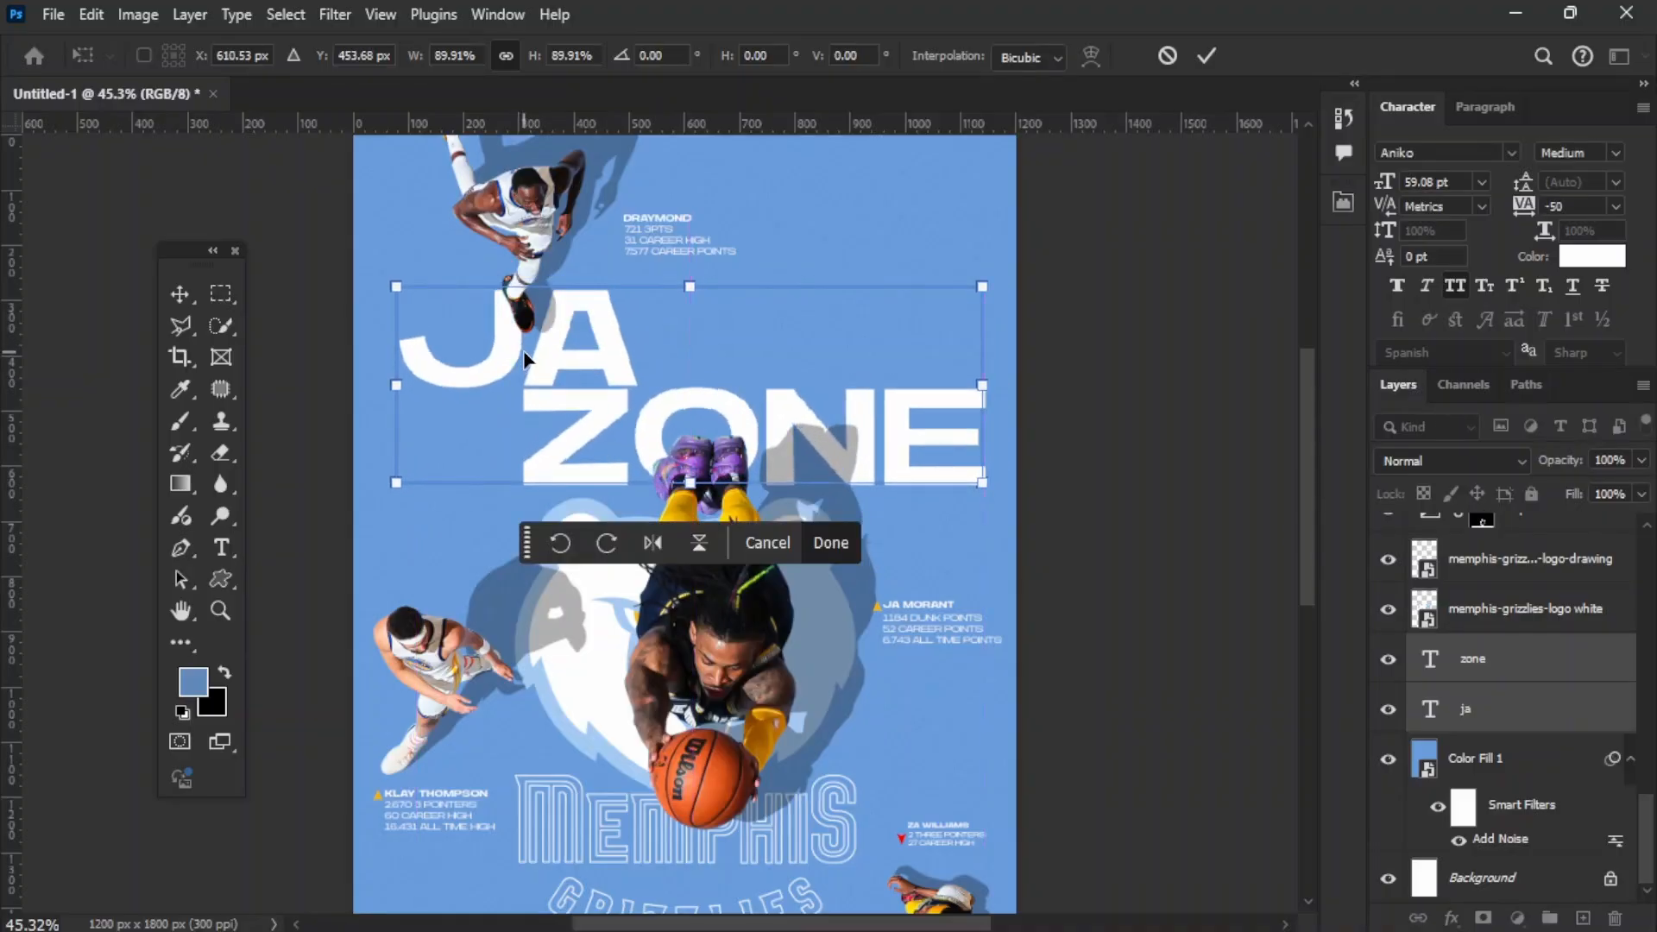
key(Return)
scroll(656, 742, down, 2)
Step: Scale the outlined Memphis Grizzlies wordmark down to 75.29% and nudge it slightly lower beneath the basketball
click(648, 744)
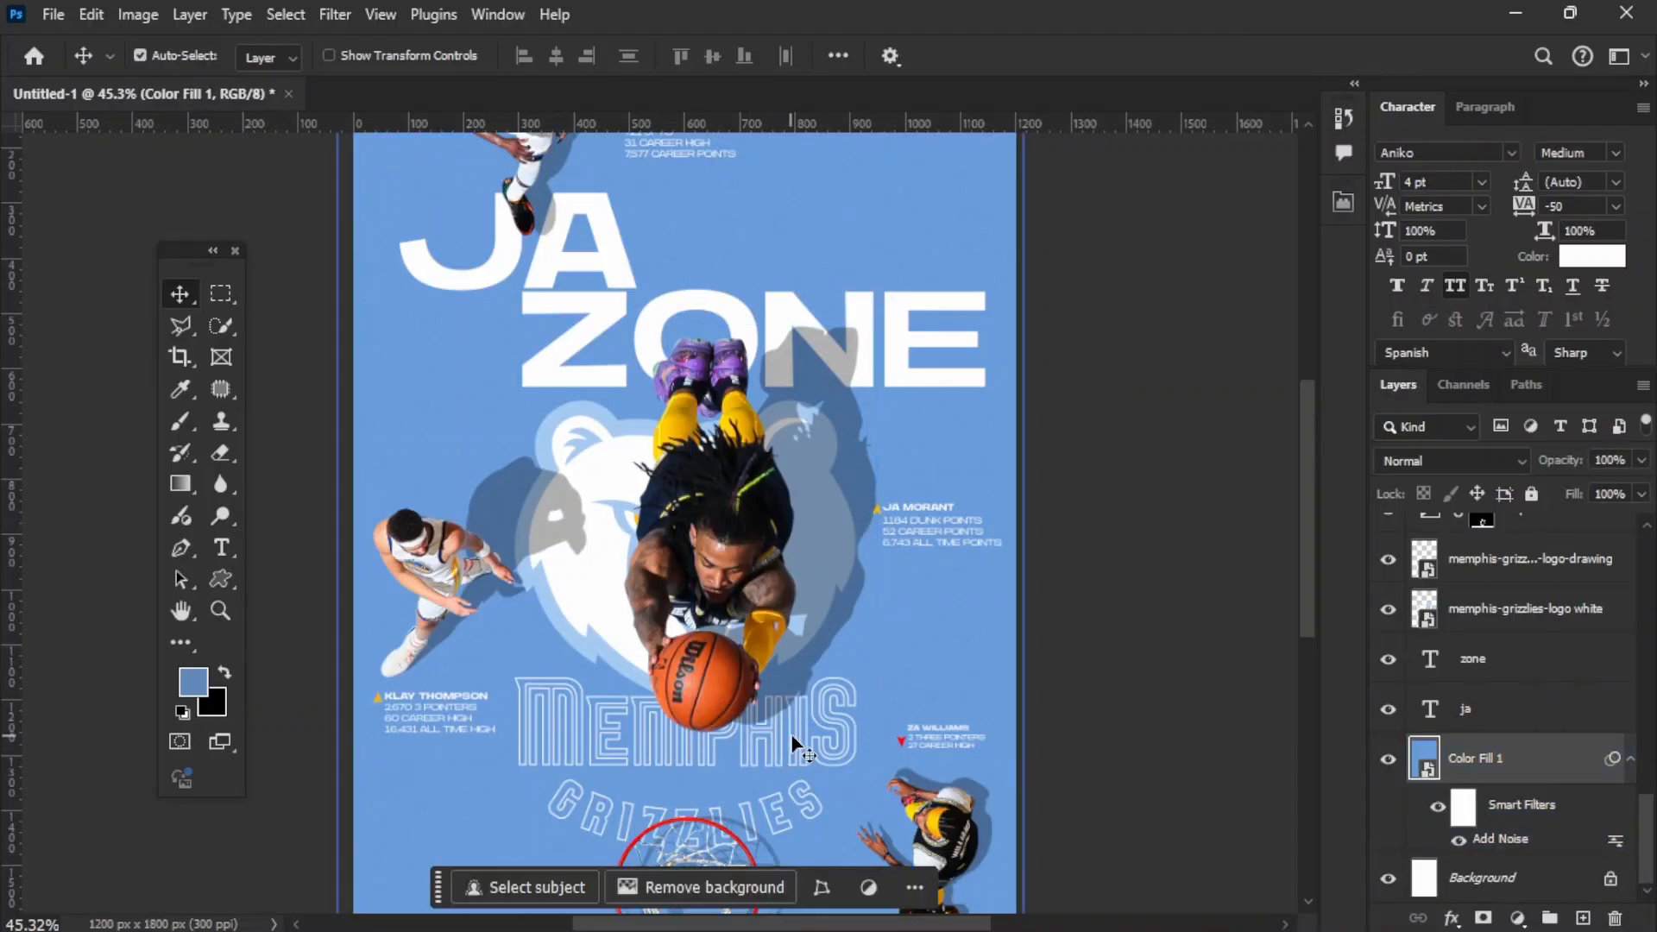
scroll(1519, 691, up, 2)
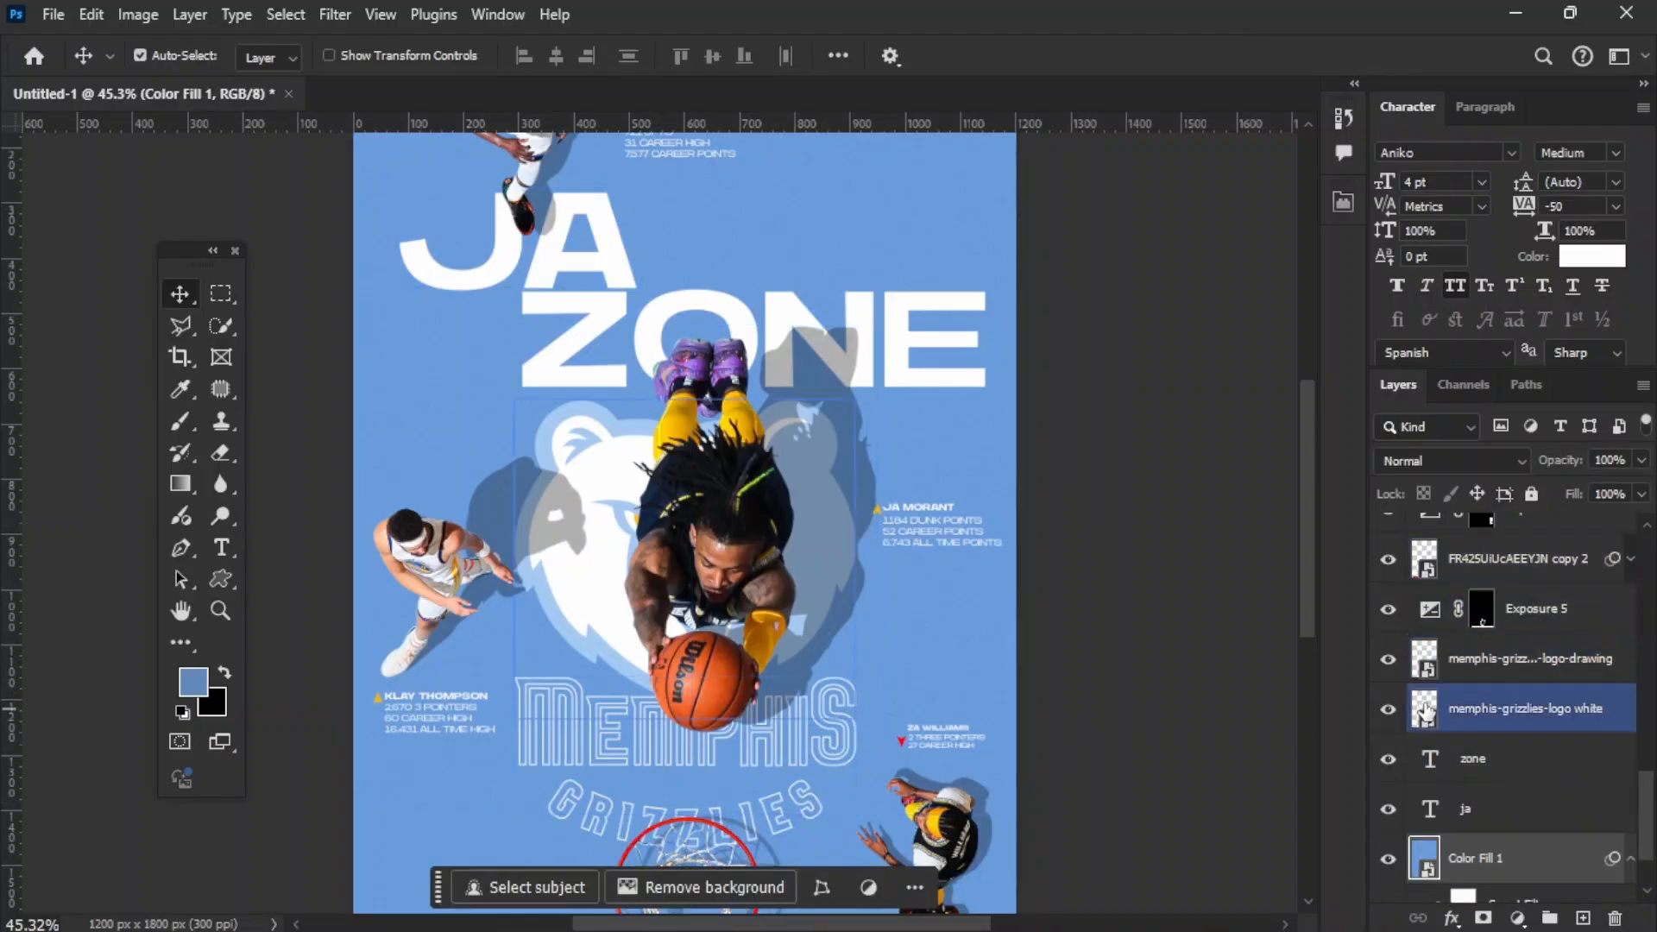
click(1580, 669)
key(ctrl+t)
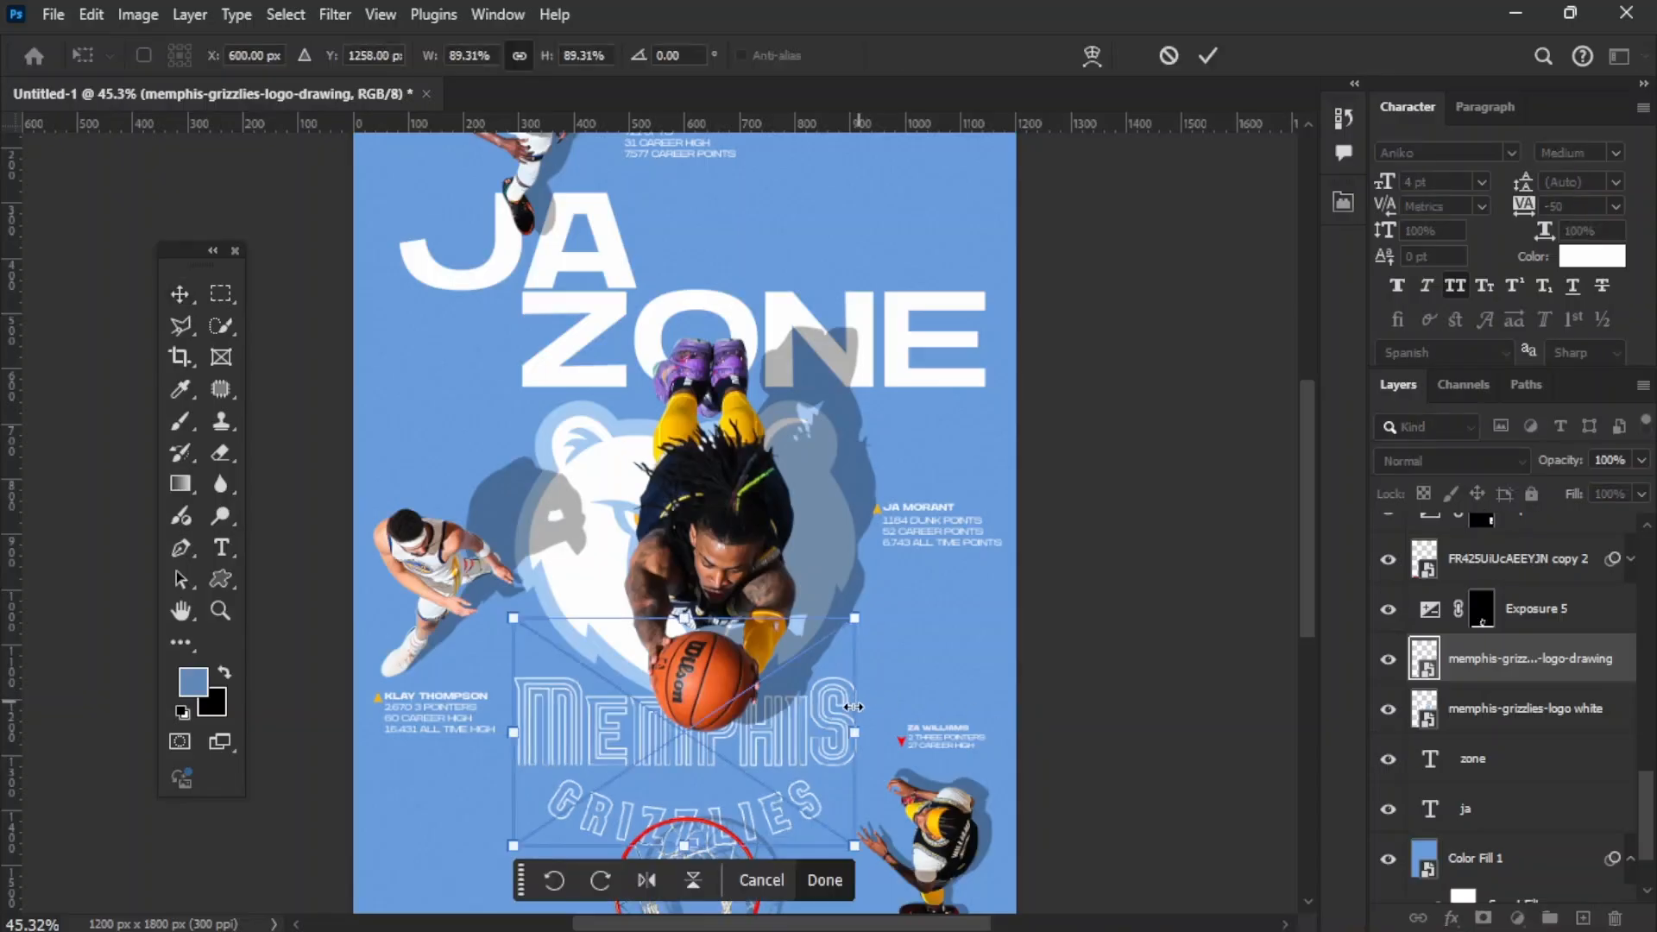
drag(848, 733, 769, 756)
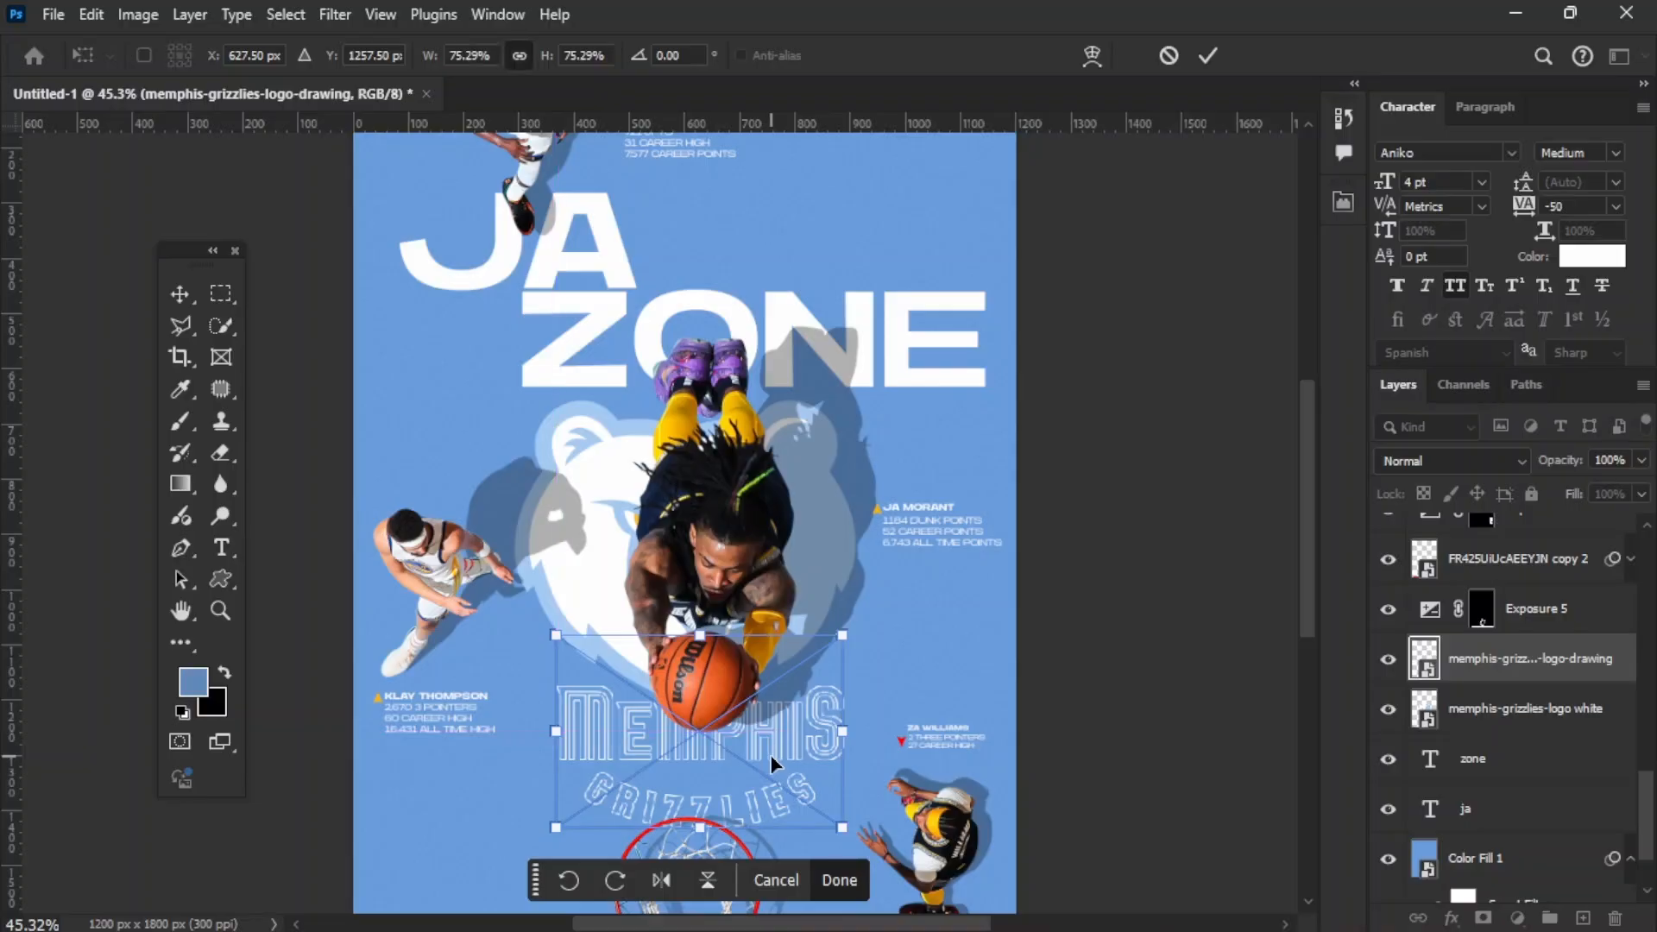
key(Down)
key(Down)
key(Down)
key(Down)
key(Down)
key(Down)
key(Down)
key(Down)
key(Down)
key(Down)
key(Down)
key(Return)
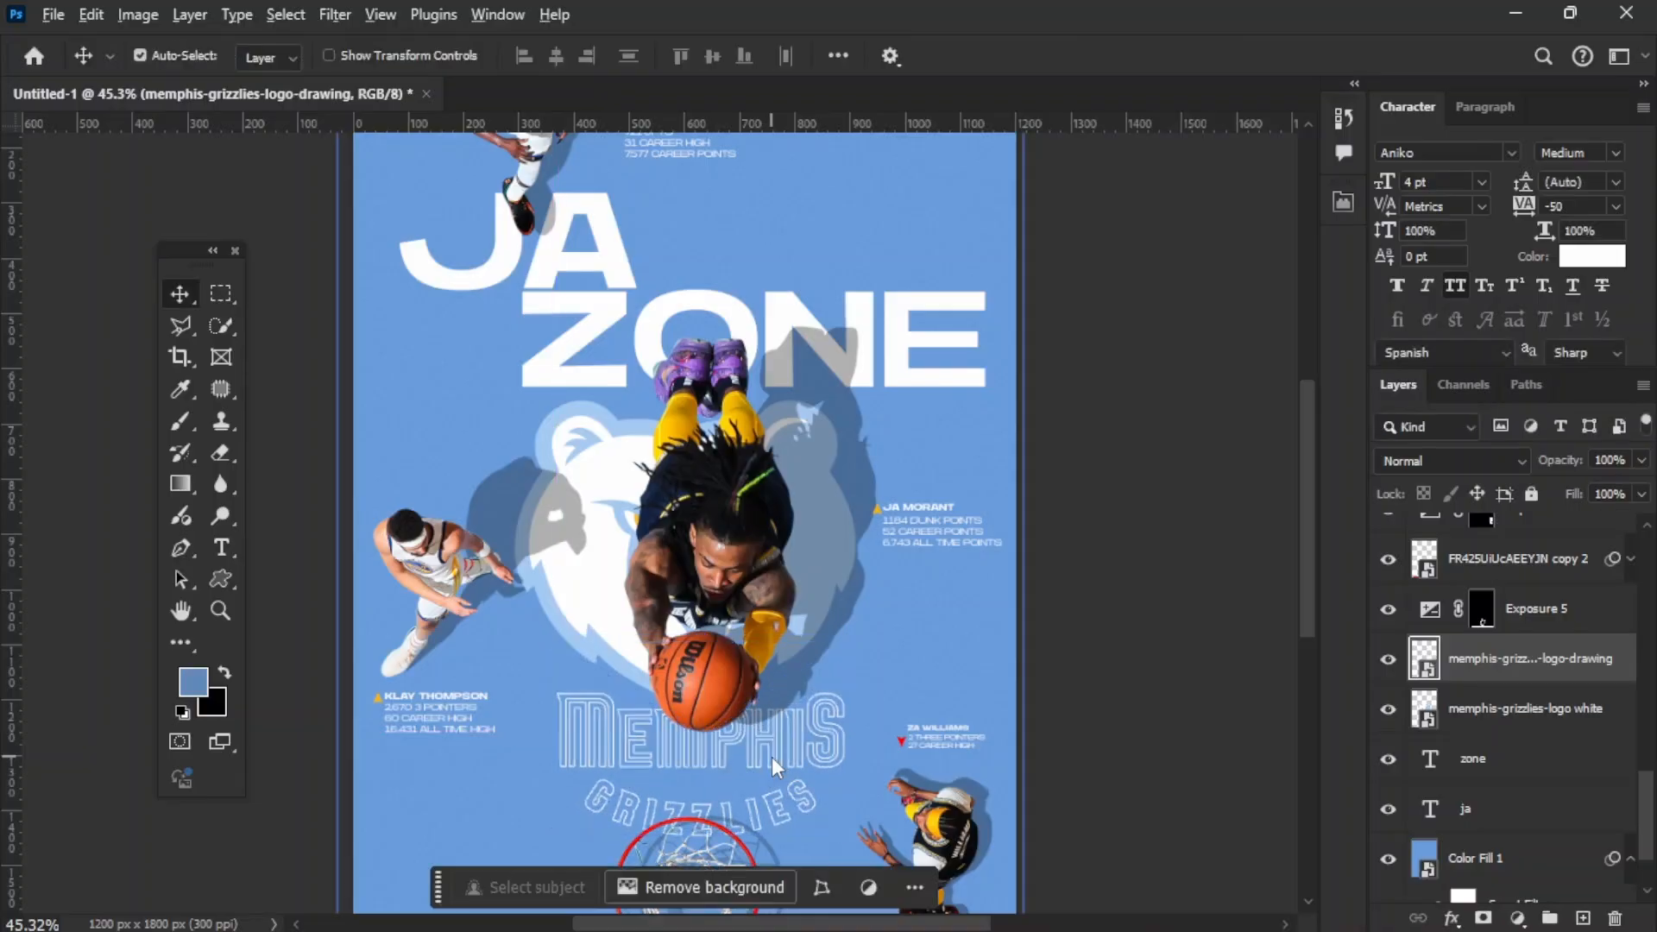
Step: Examine the overall poster layout with the enlarged titles and resized wordmark
scroll(664, 491, up, 1)
scroll(665, 492, down, 4)
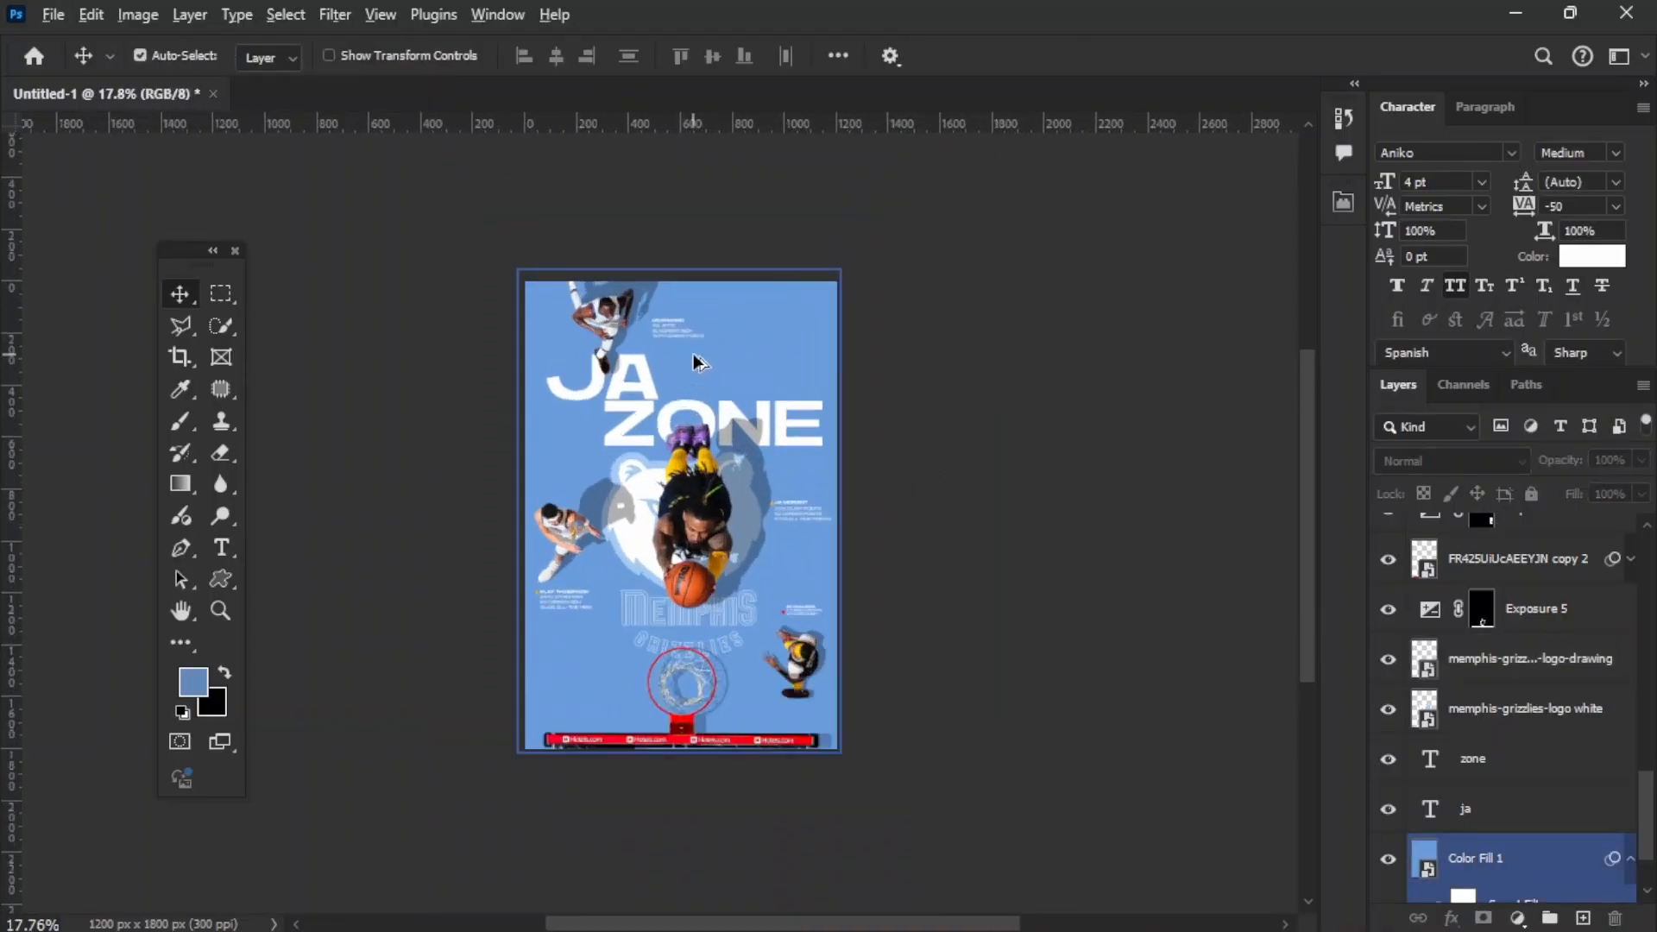
scroll(693, 358, up, 3)
scroll(693, 358, up, 3)
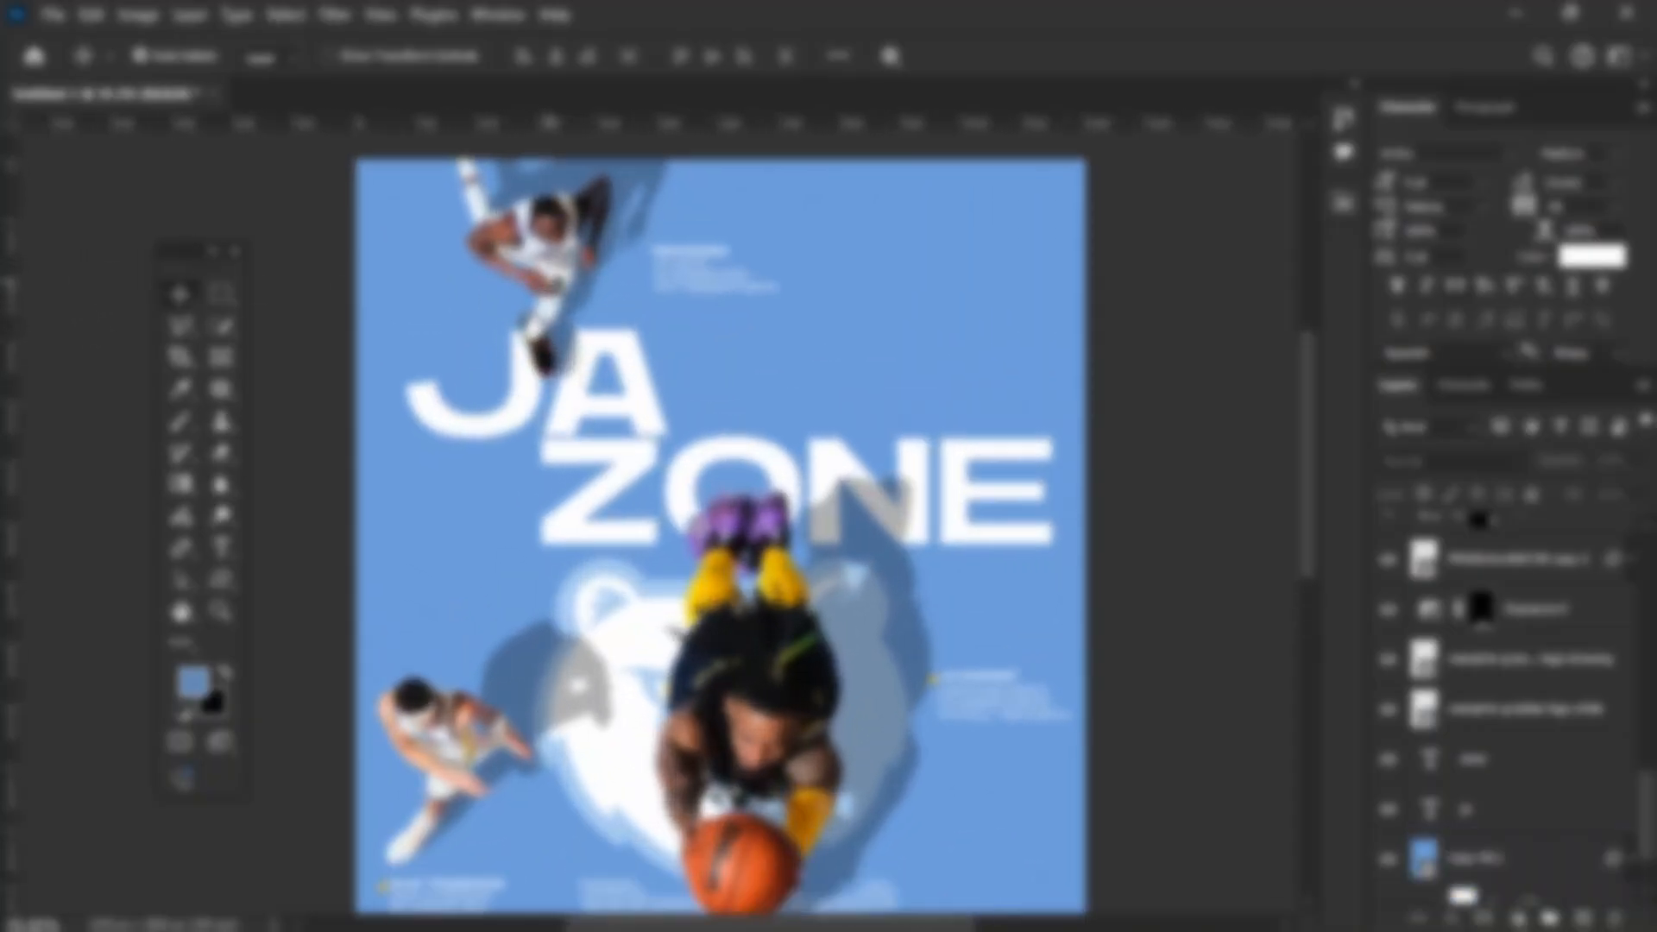
scroll(1061, 507, down, 3)
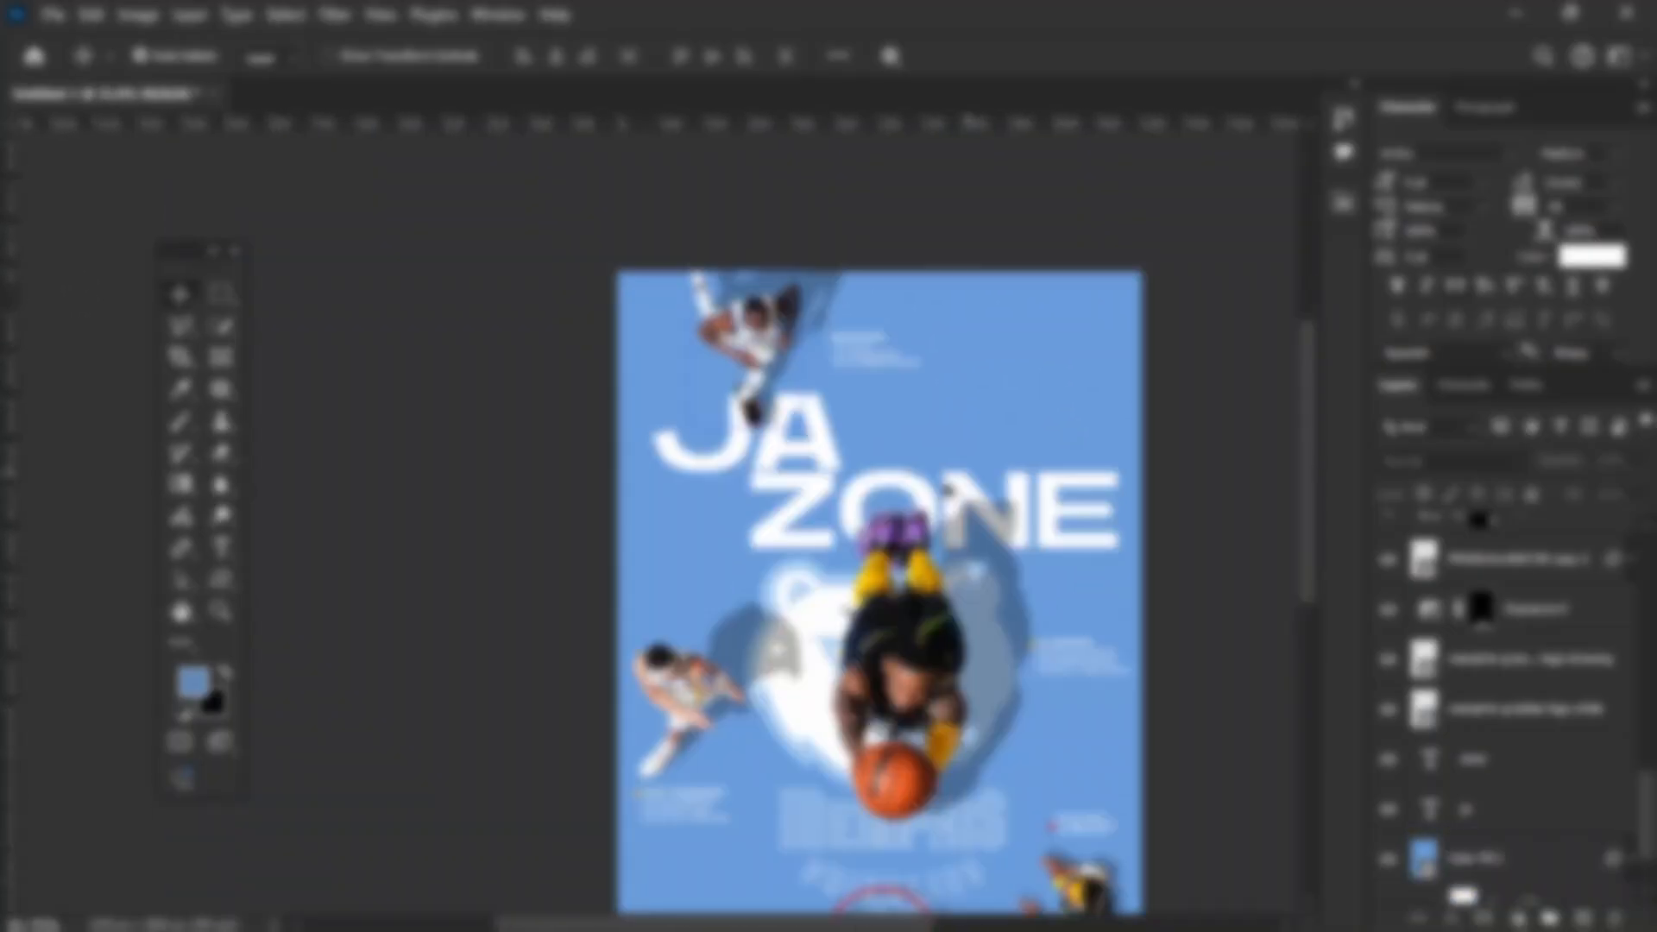
scroll(878, 535, down, 1)
click(1053, 829)
scroll(1059, 815, up, 1)
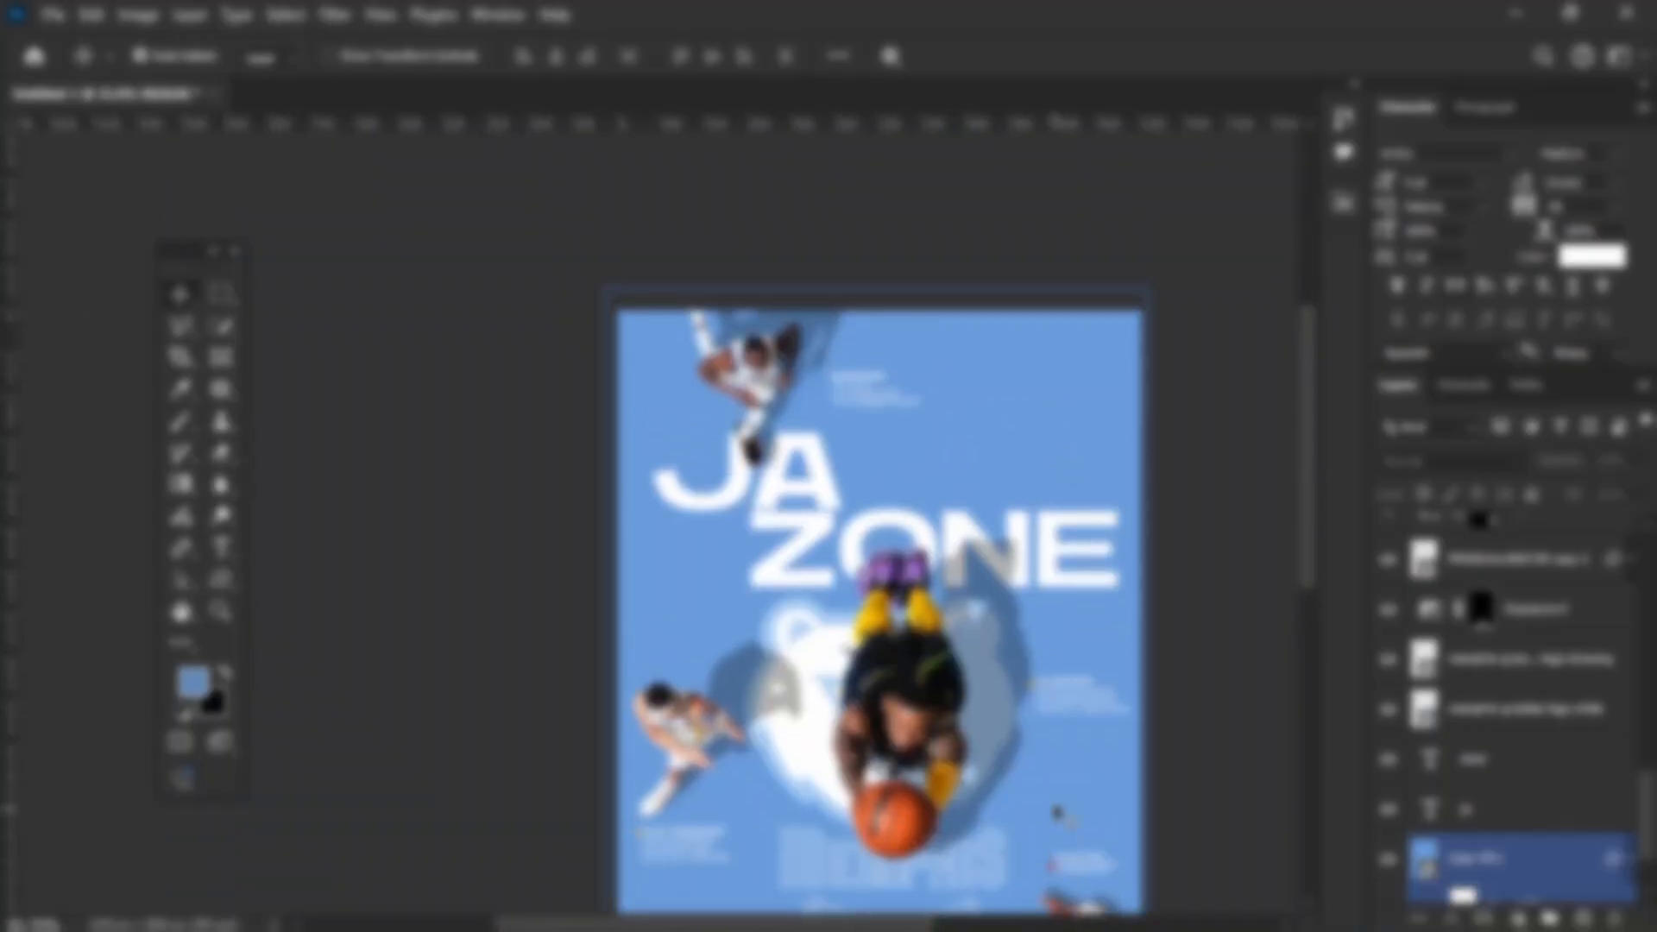
Step: Duplicate the red arrow accent from the lower-right player's caption and place the copy beside the top player's caption
scroll(1062, 777, down, 3)
click(1269, 683)
scroll(1080, 684, up, 4)
click(1077, 665)
scroll(1076, 664, up, 2)
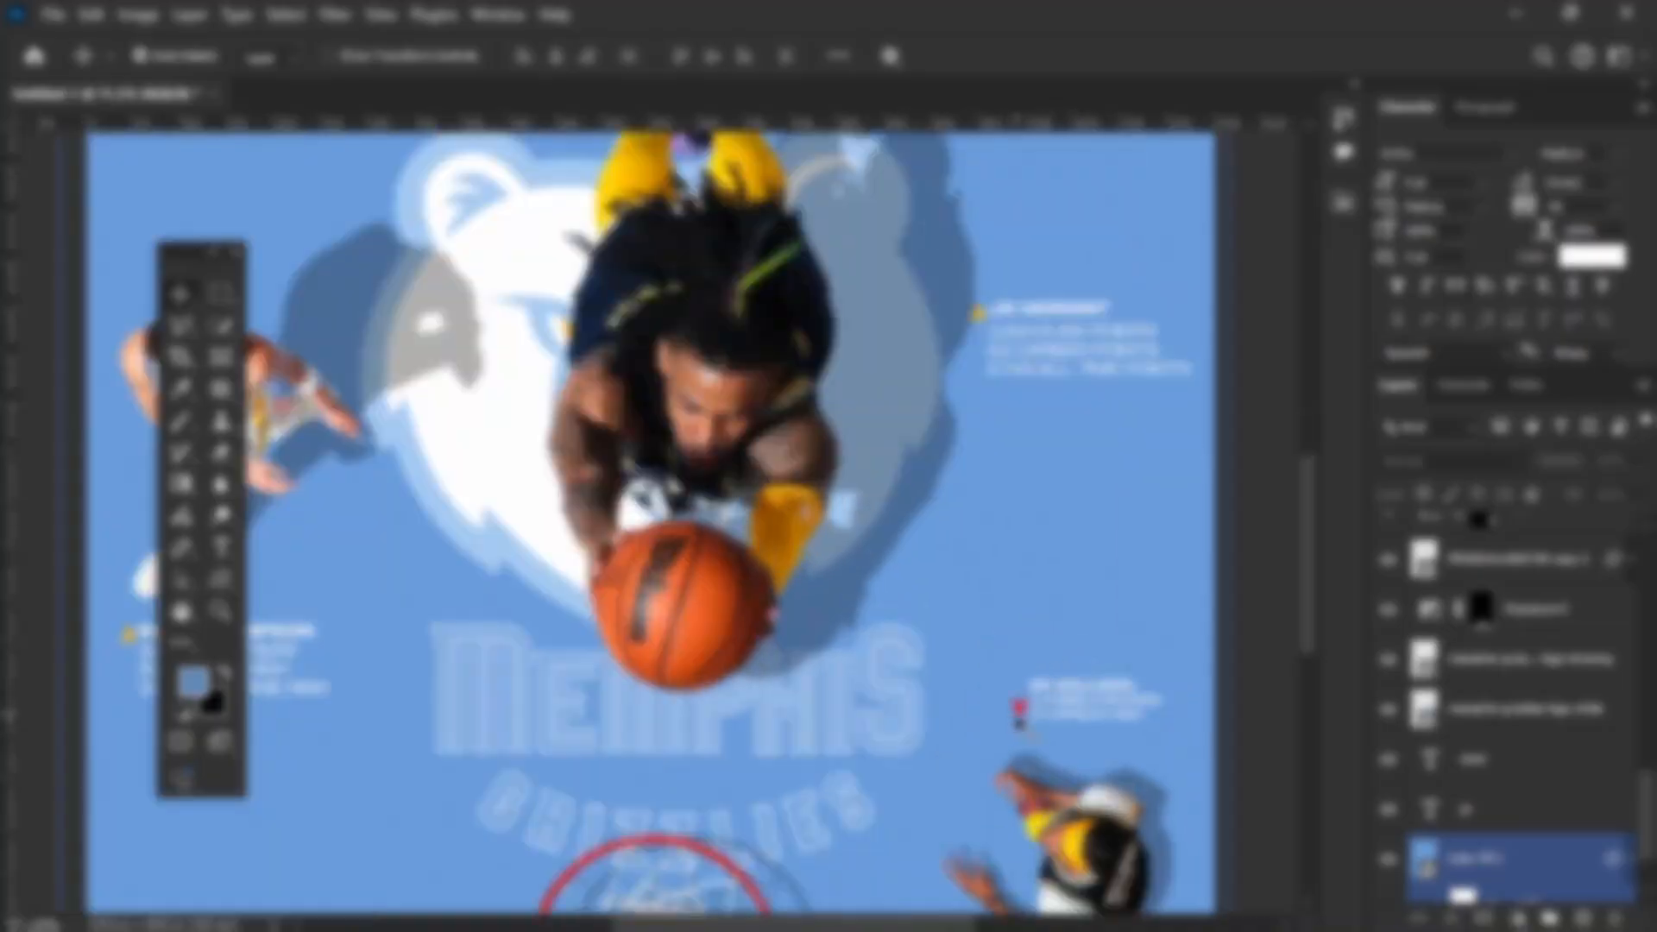
click(1021, 716)
drag(814, 292, 559, 250)
scroll(589, 226, up, 5)
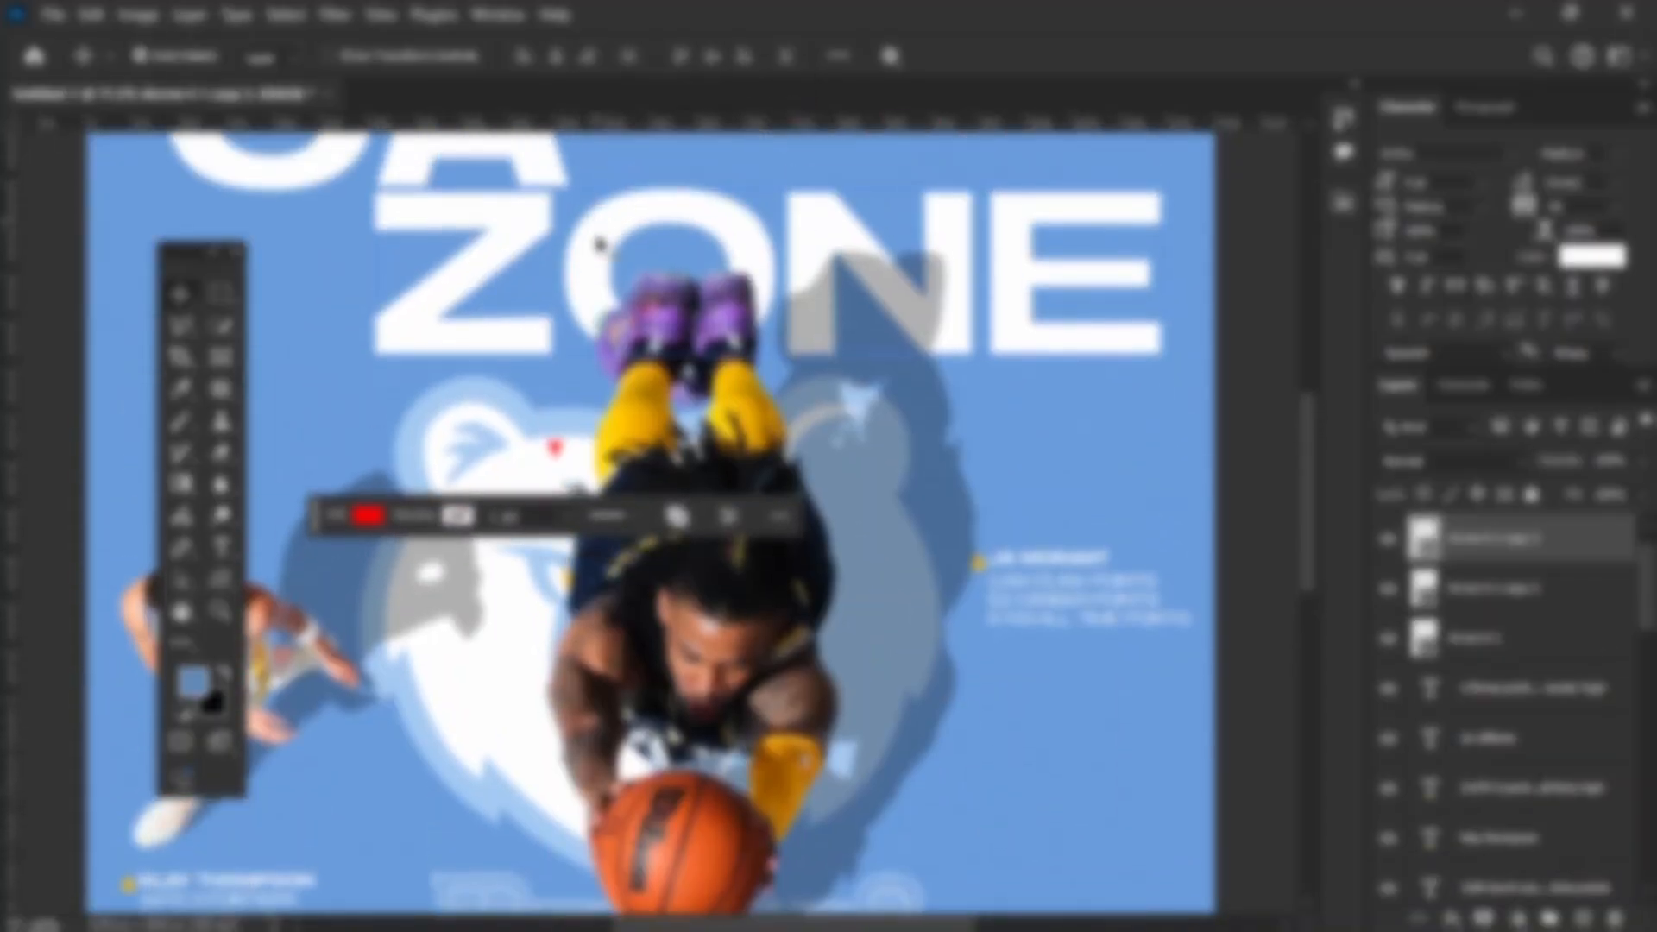
scroll(605, 518, up, 2)
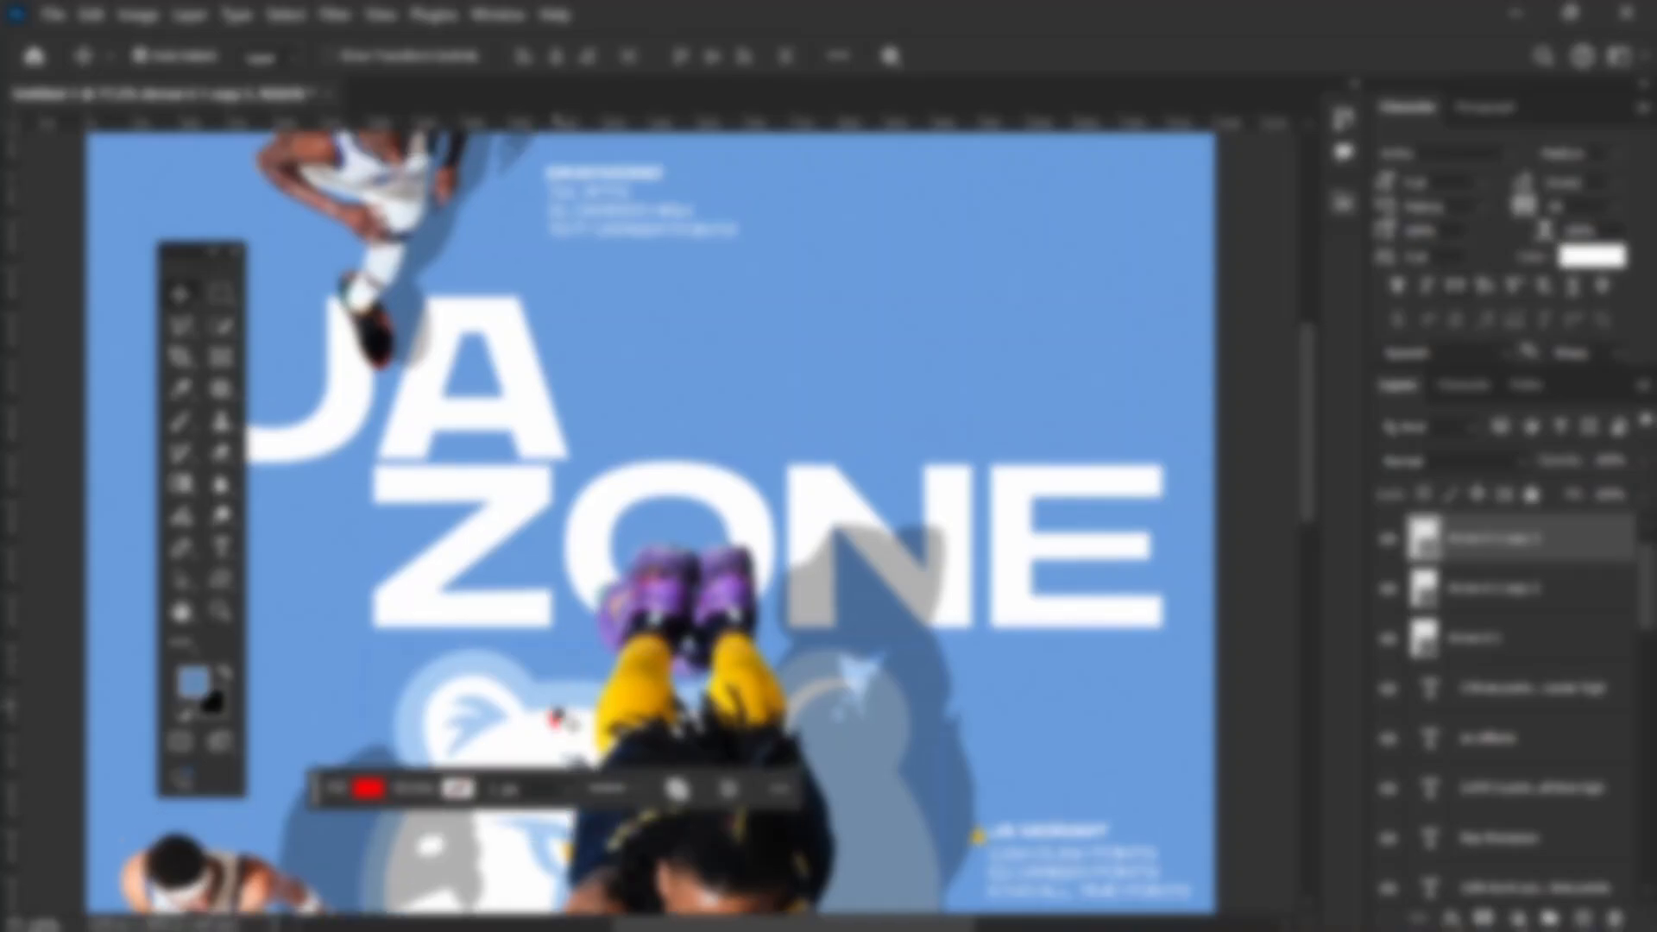
drag(559, 723, 539, 223)
scroll(673, 252, down, 4)
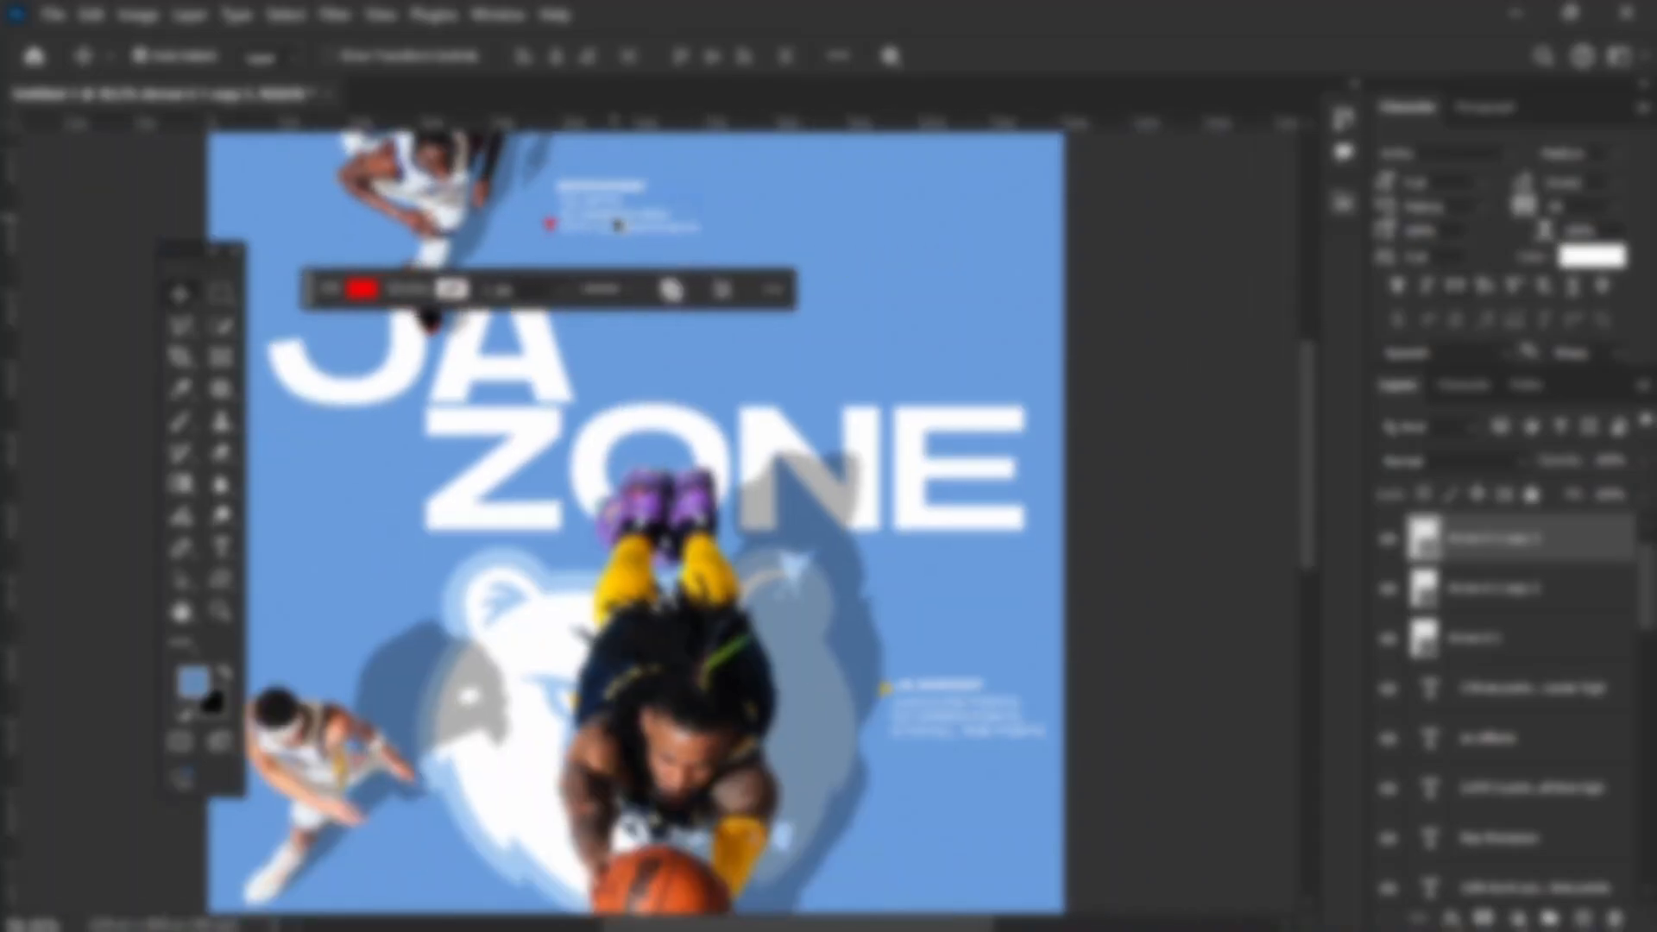
scroll(853, 328, down, 2)
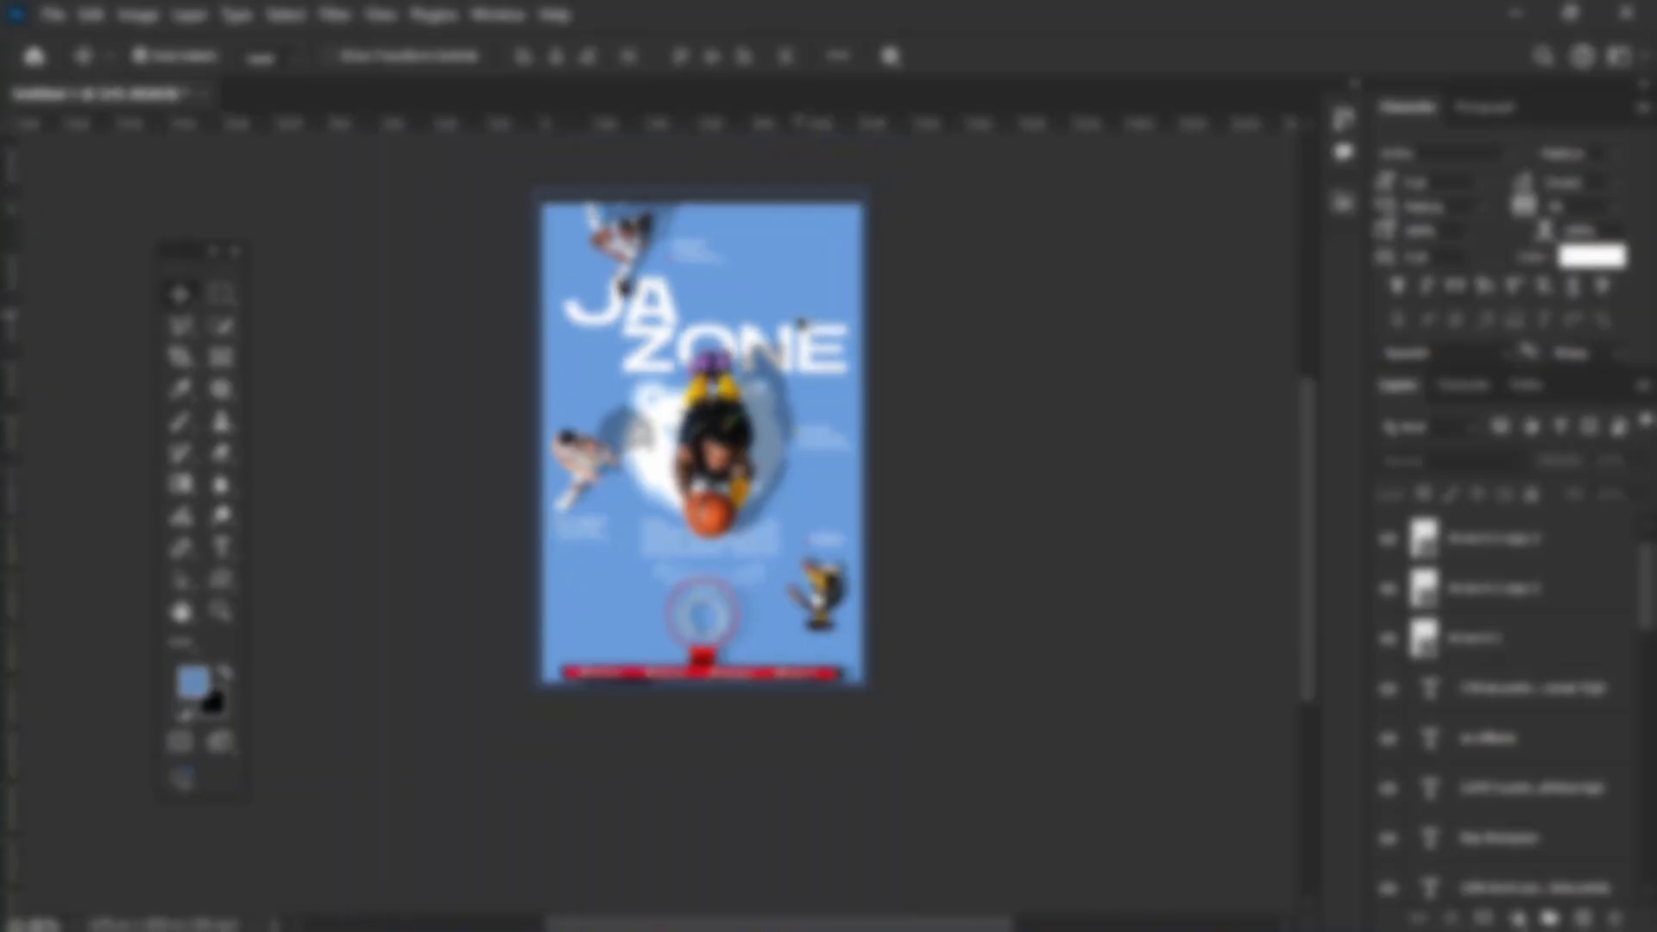
Step: Recolour the "JA" title with a very pale blue tint based on the blue sampled from the poster background
scroll(788, 319, up, 6)
scroll(541, 304, up, 2)
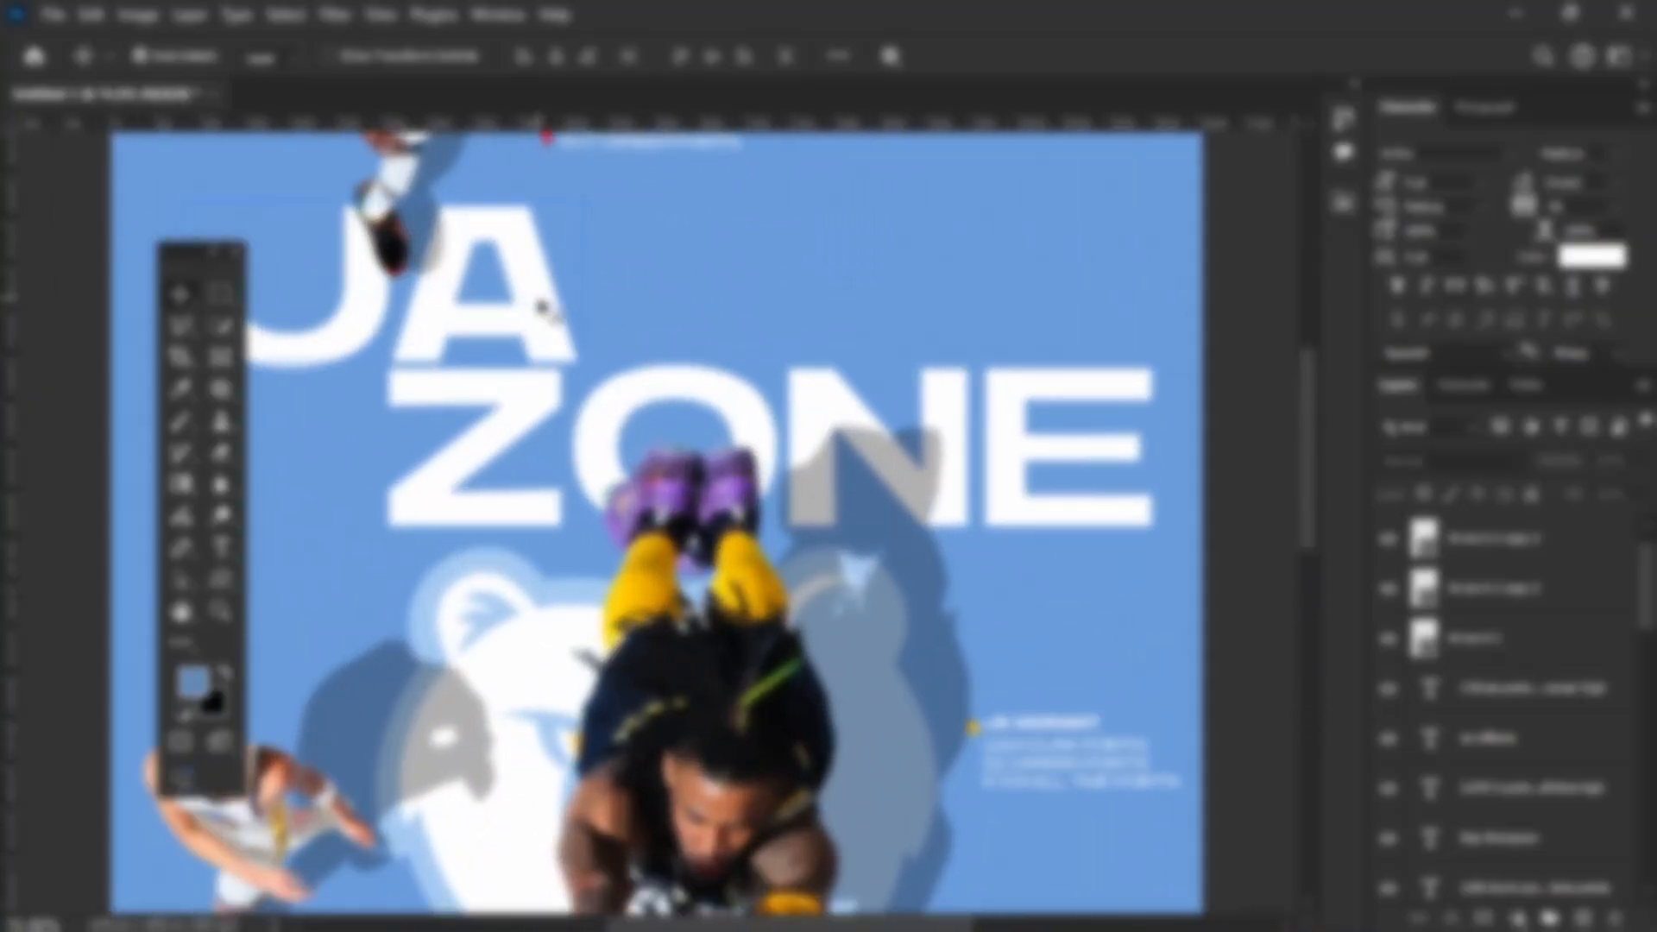
click(541, 304)
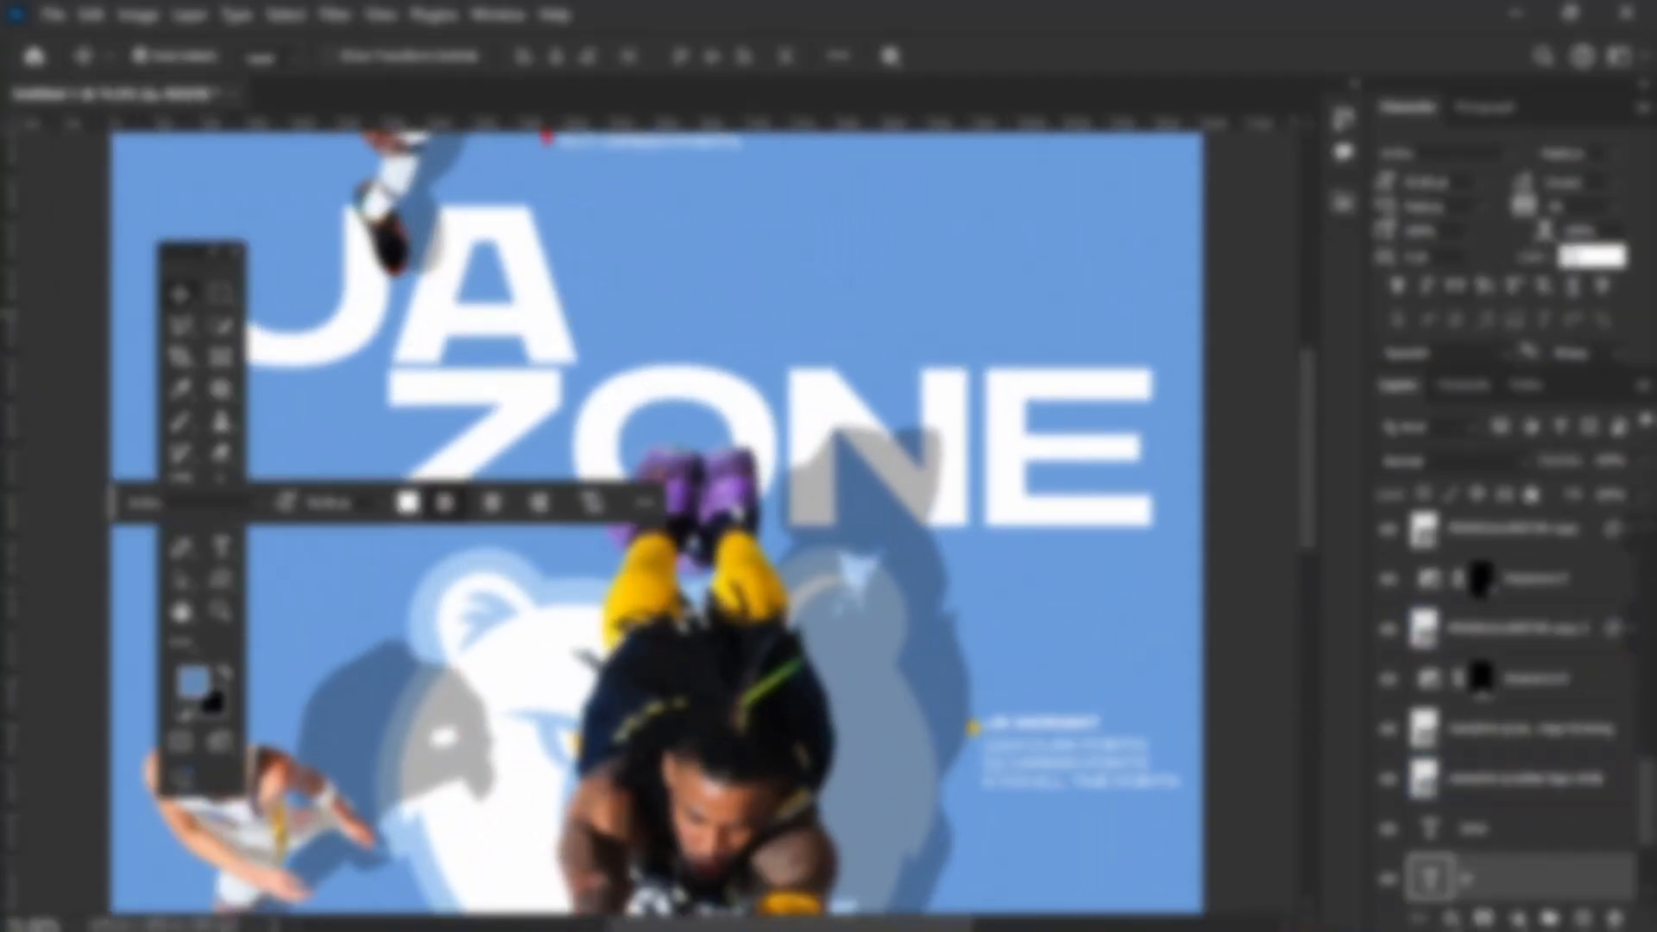
click(1599, 253)
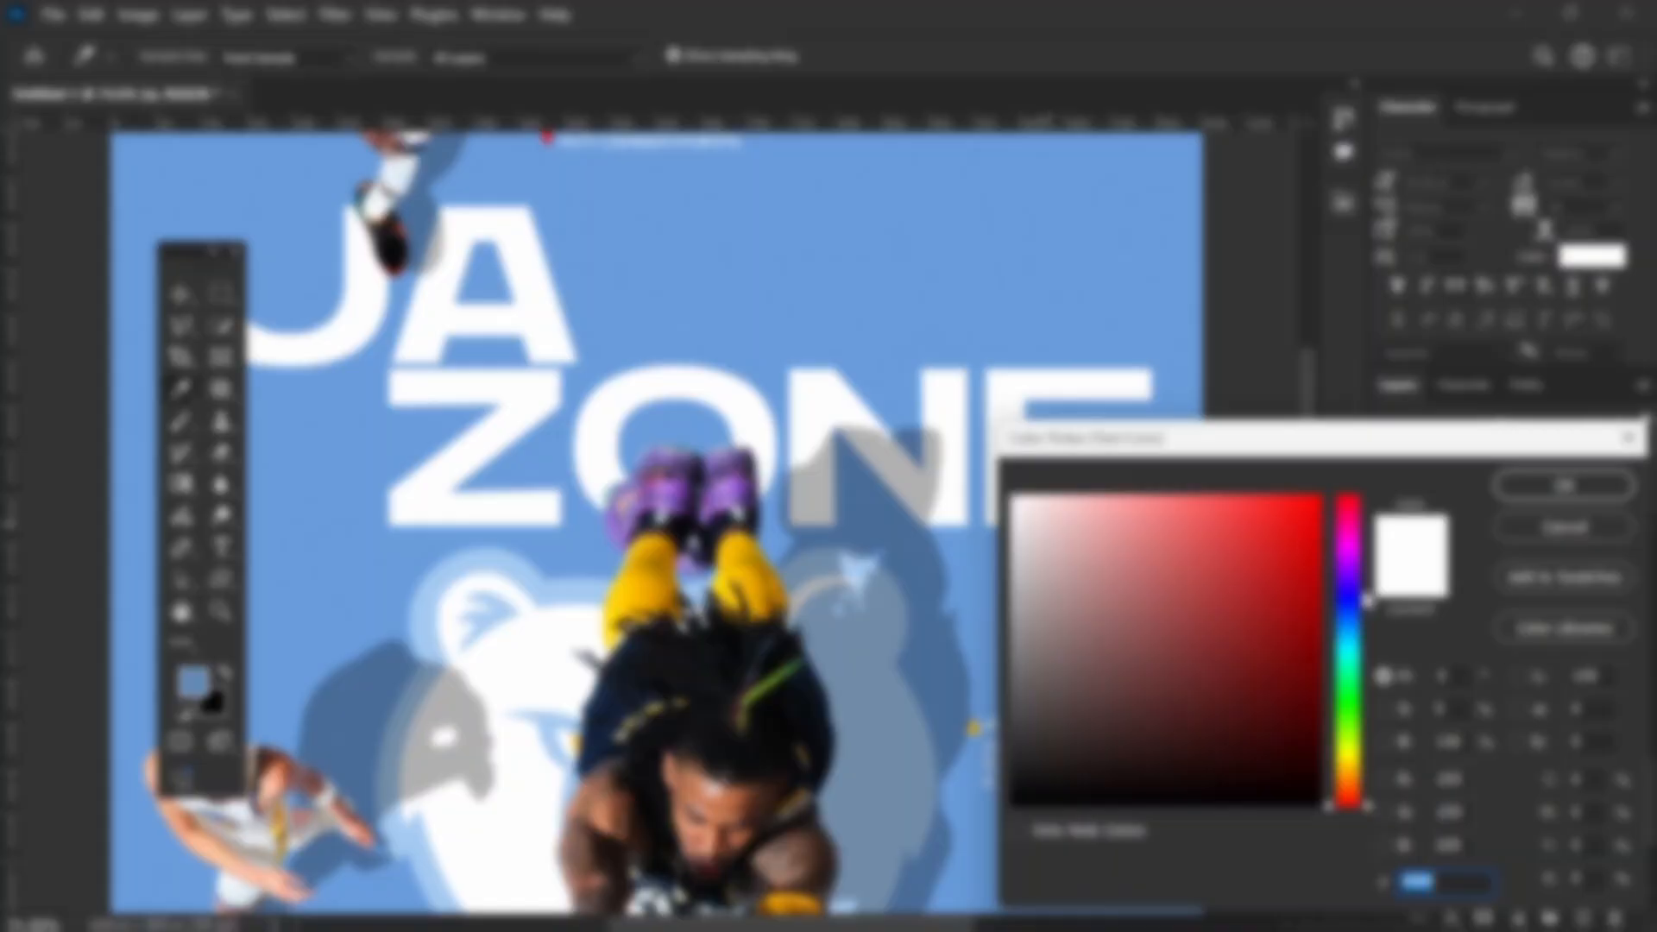
click(889, 313)
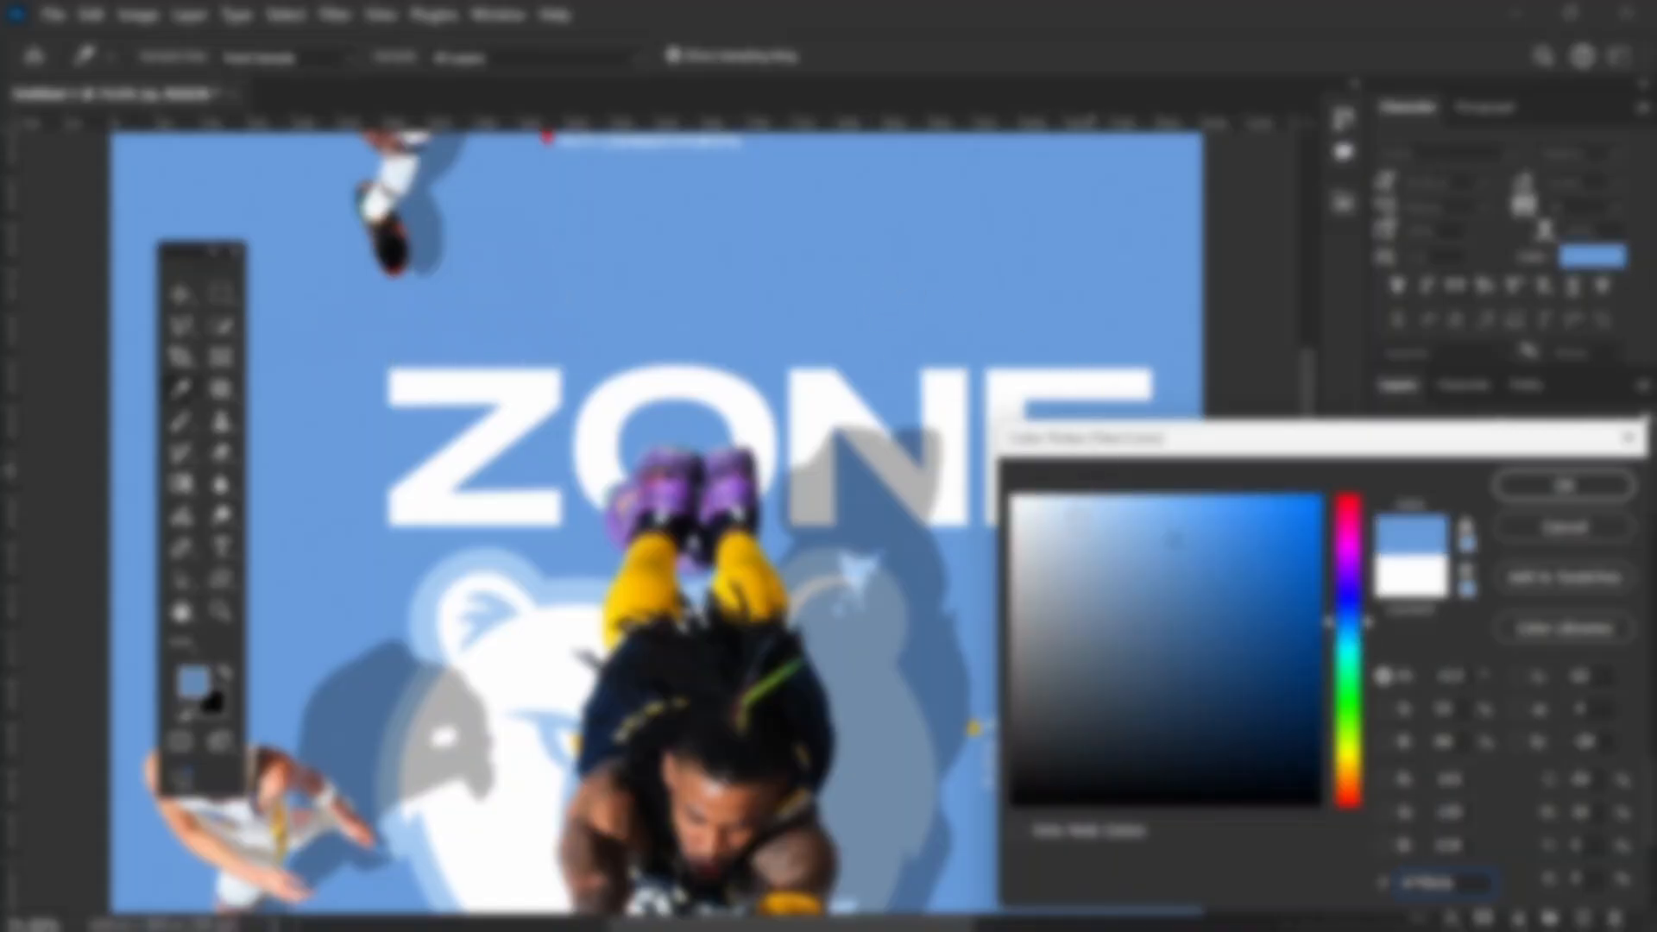
click(973, 404)
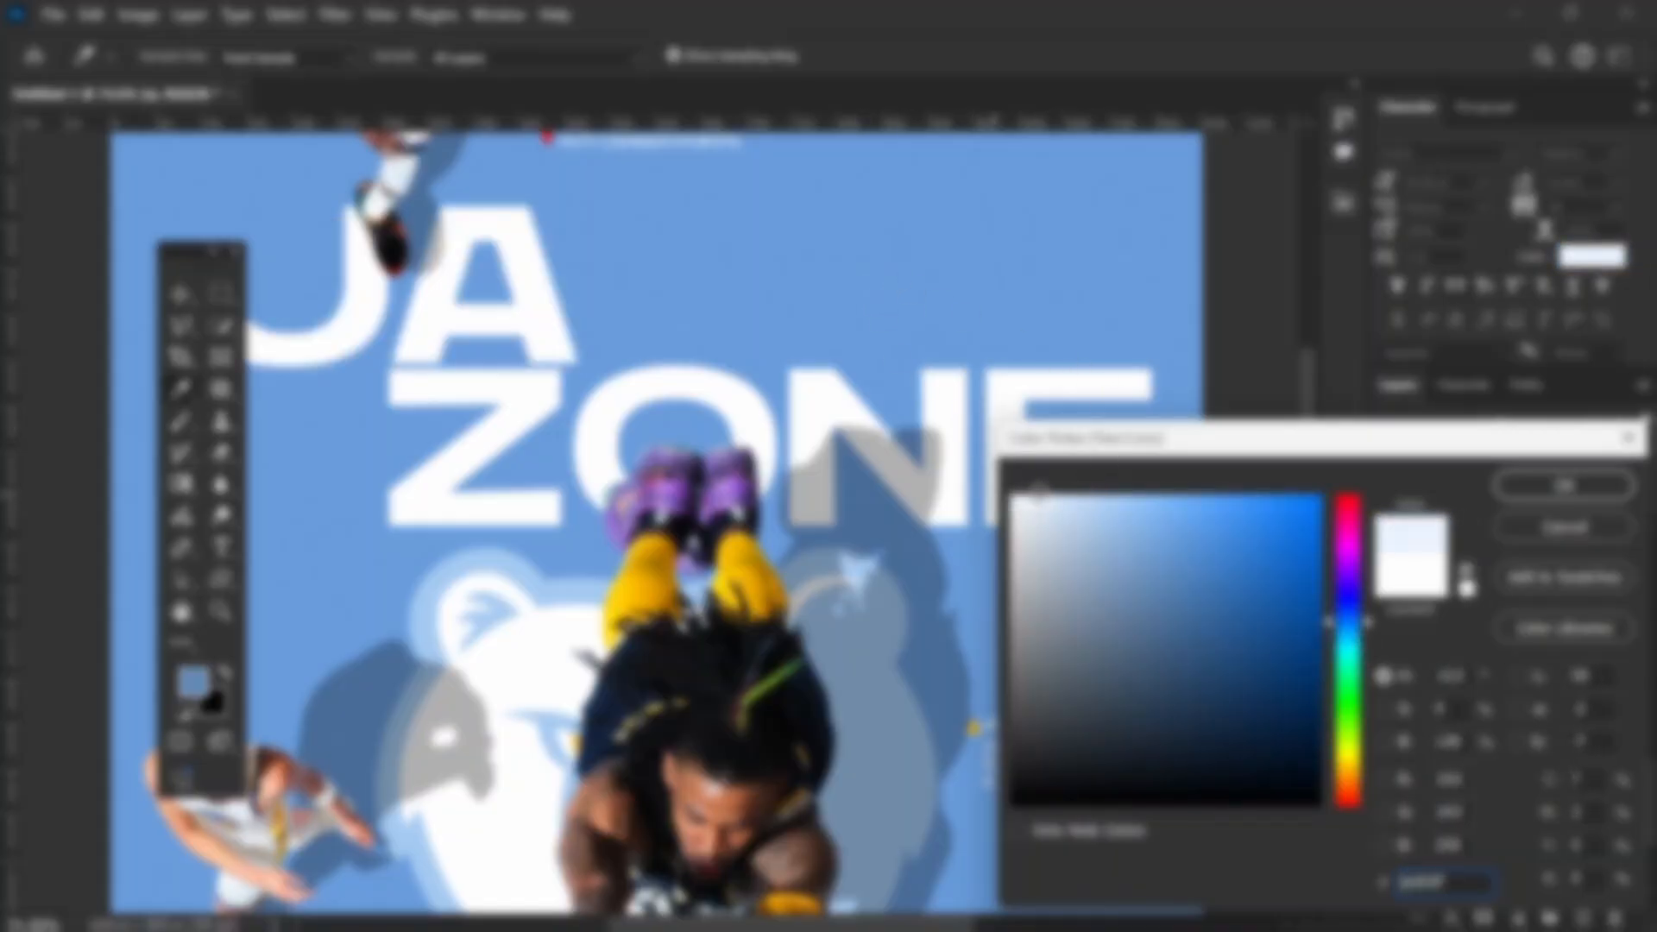
click(1044, 508)
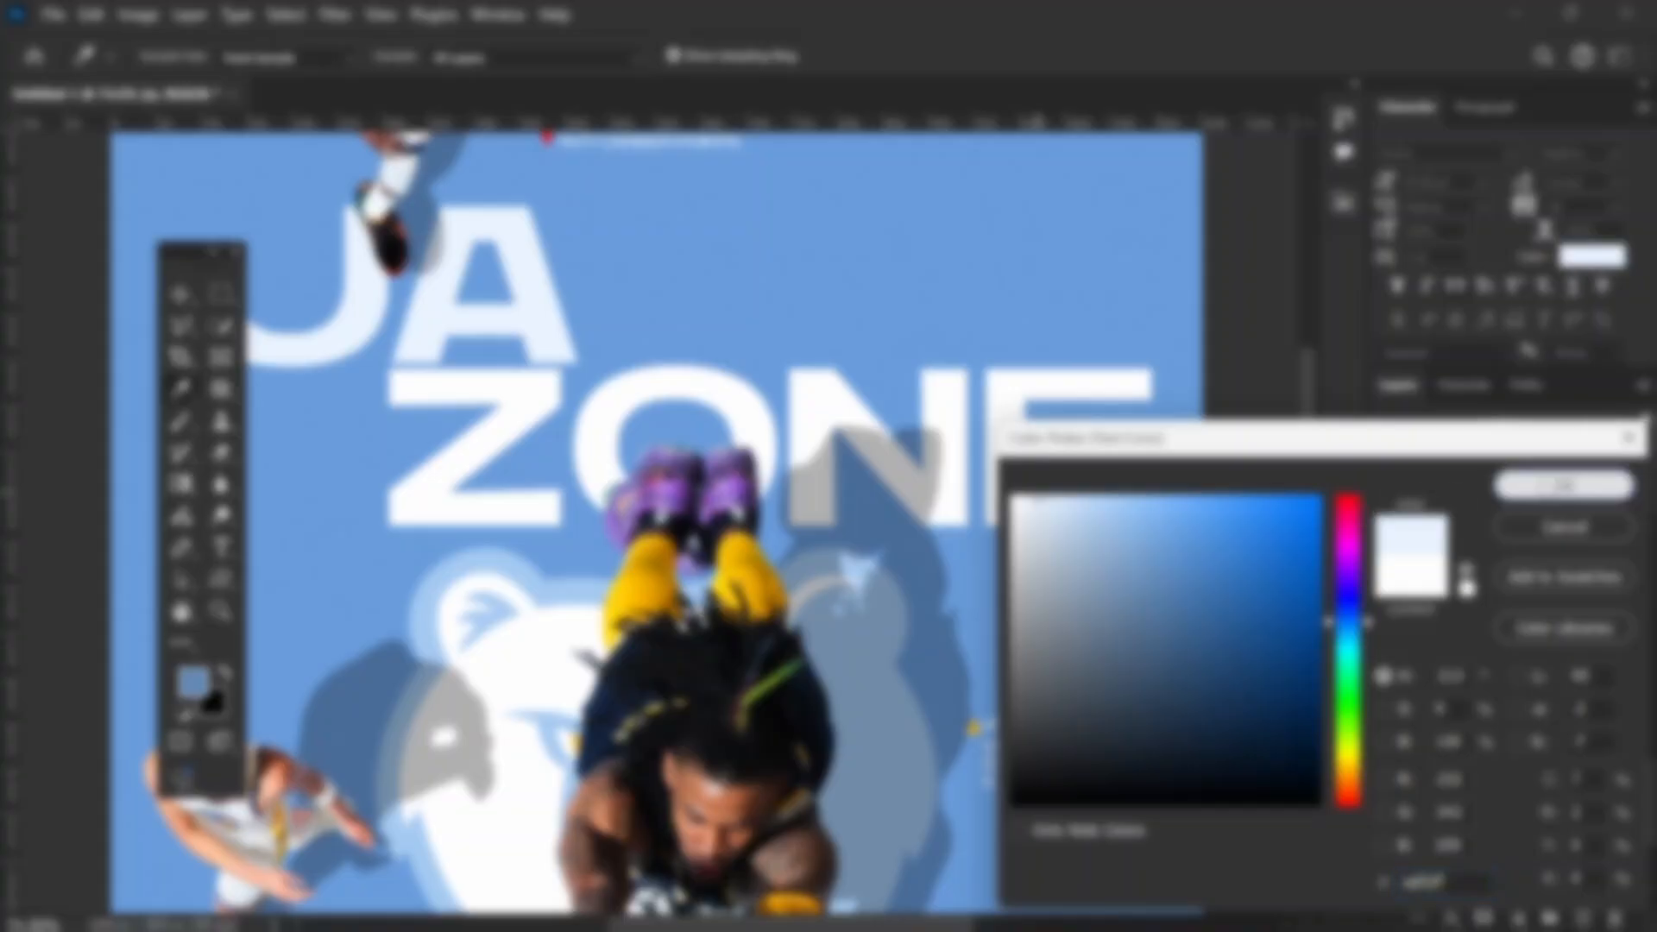
click(1563, 485)
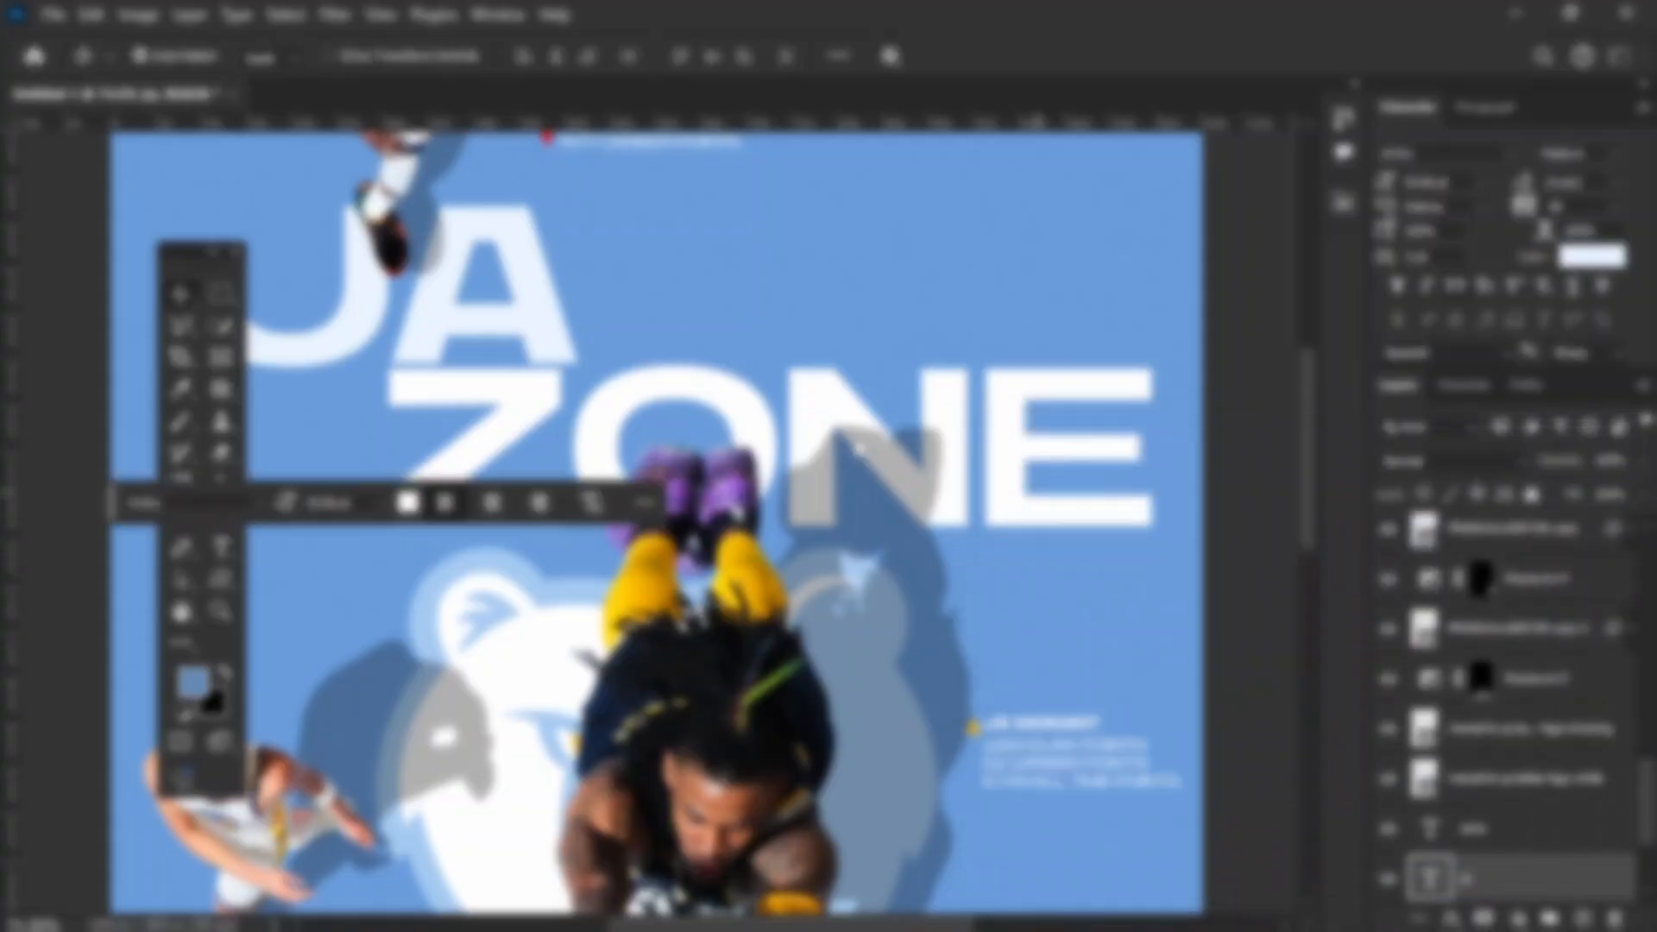
Step: Give the "ZONE" title the same very pale blue text colour as "JA" and review both titles on the poster
click(1591, 263)
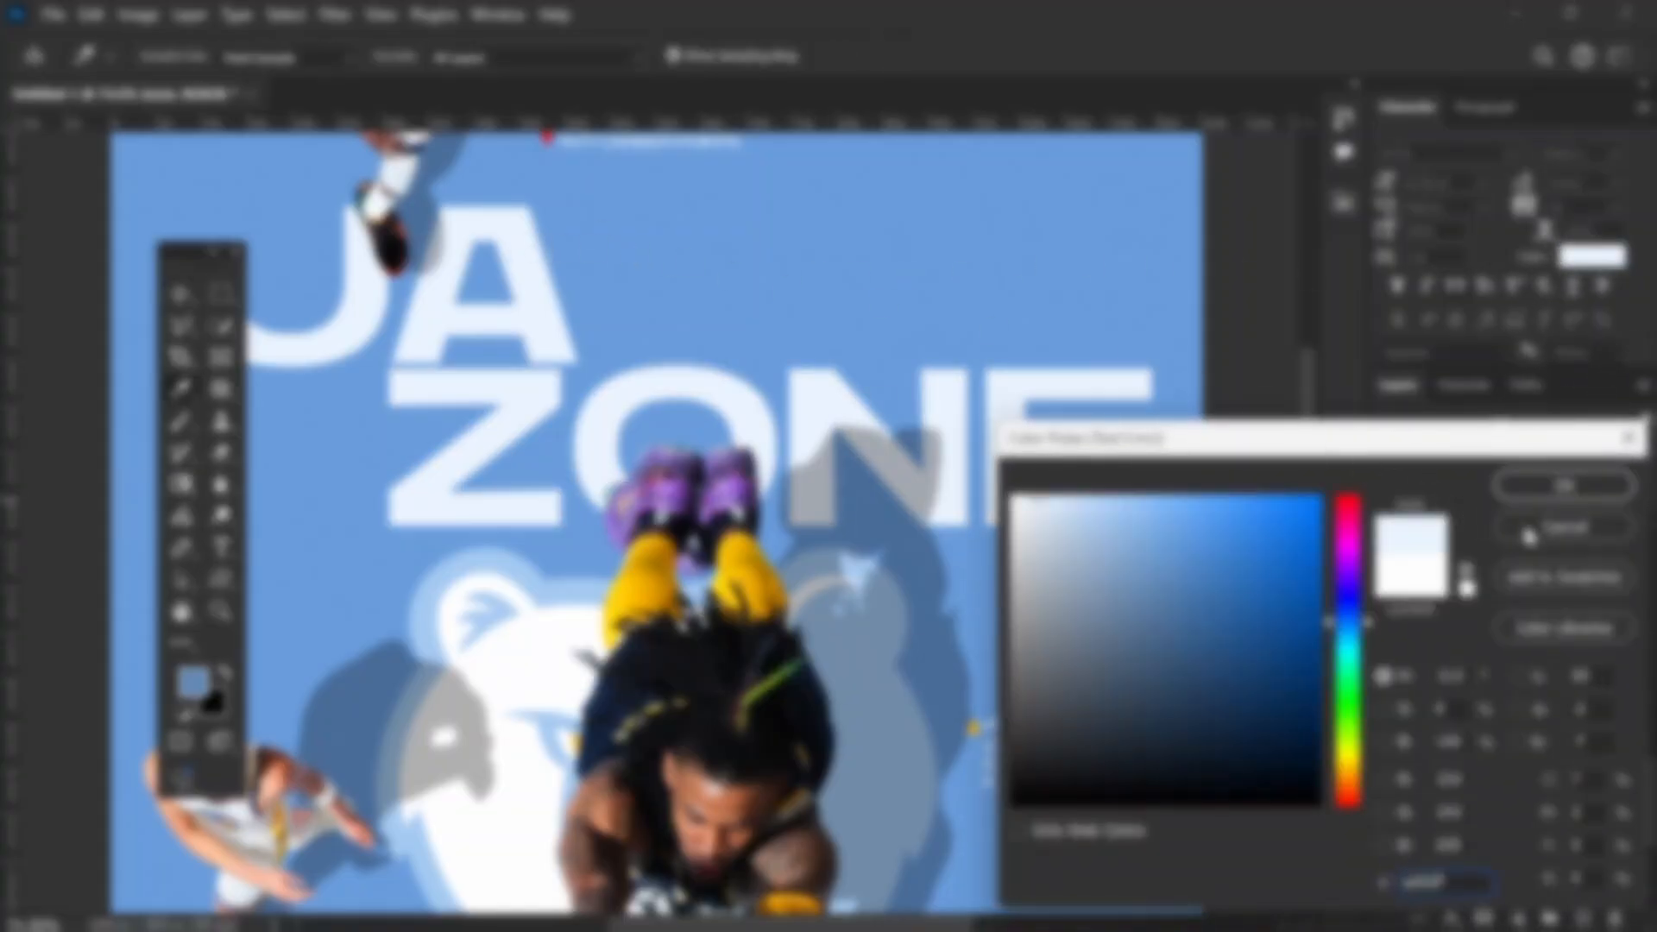
click(1561, 490)
scroll(729, 388, down, 5)
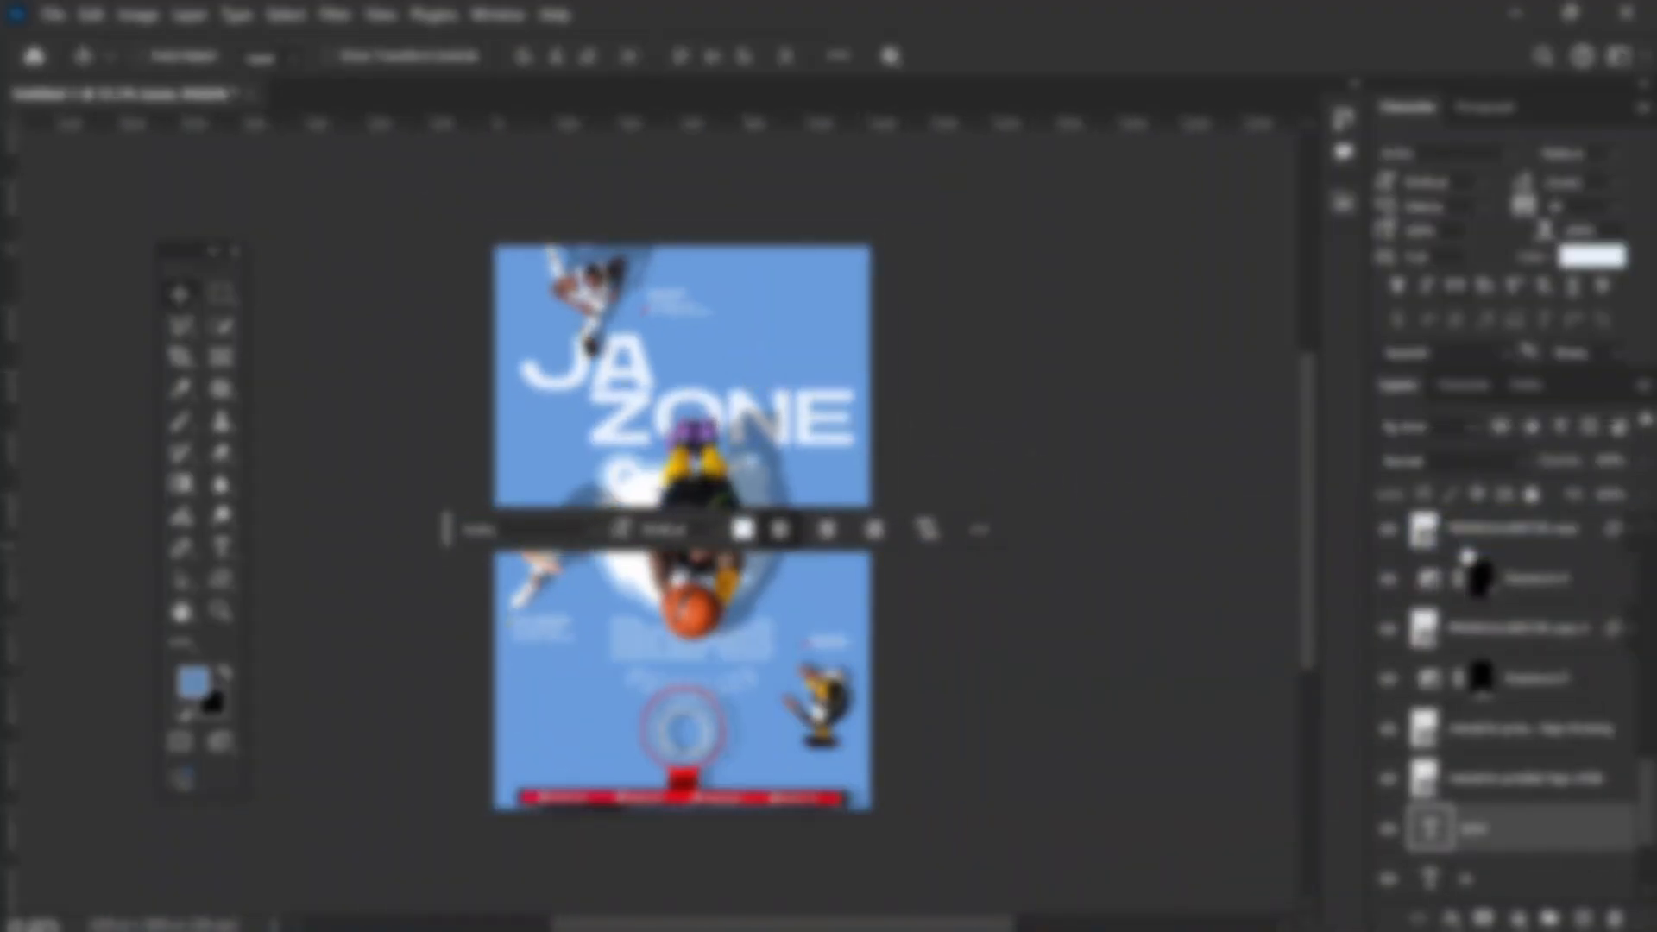
click(1135, 385)
scroll(731, 393, up, 4)
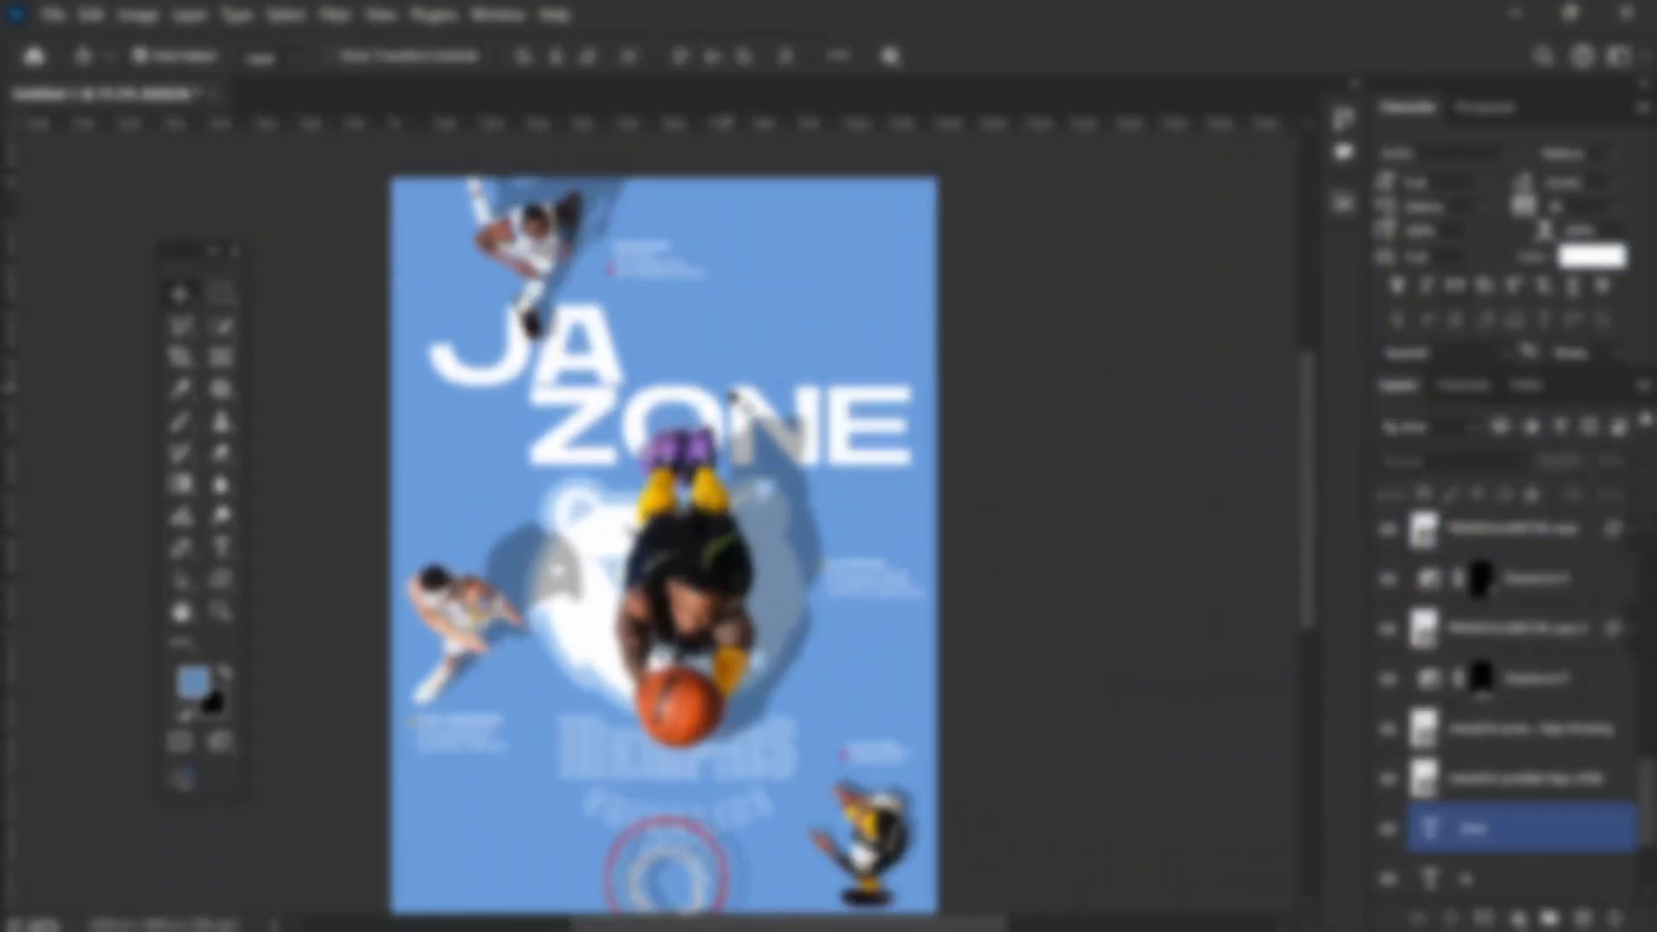